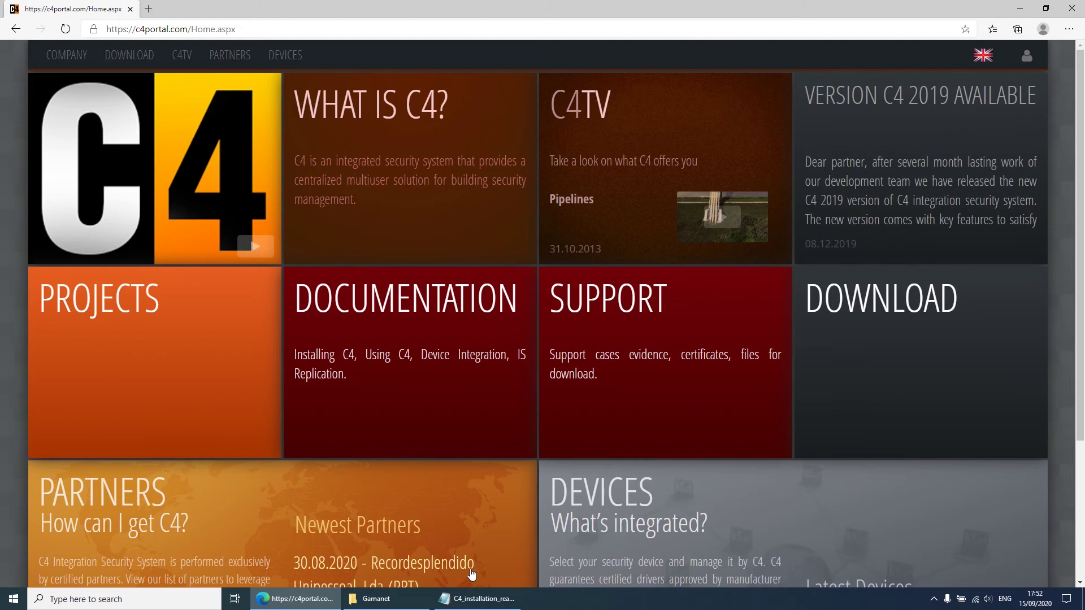
Step: Review the readme's prerequisites: clean computer, Bosch OPC server, OPC Core Components, Avenar/FPA-5000 panel
{"action": "left_click", "coordinate": [447, 599]}
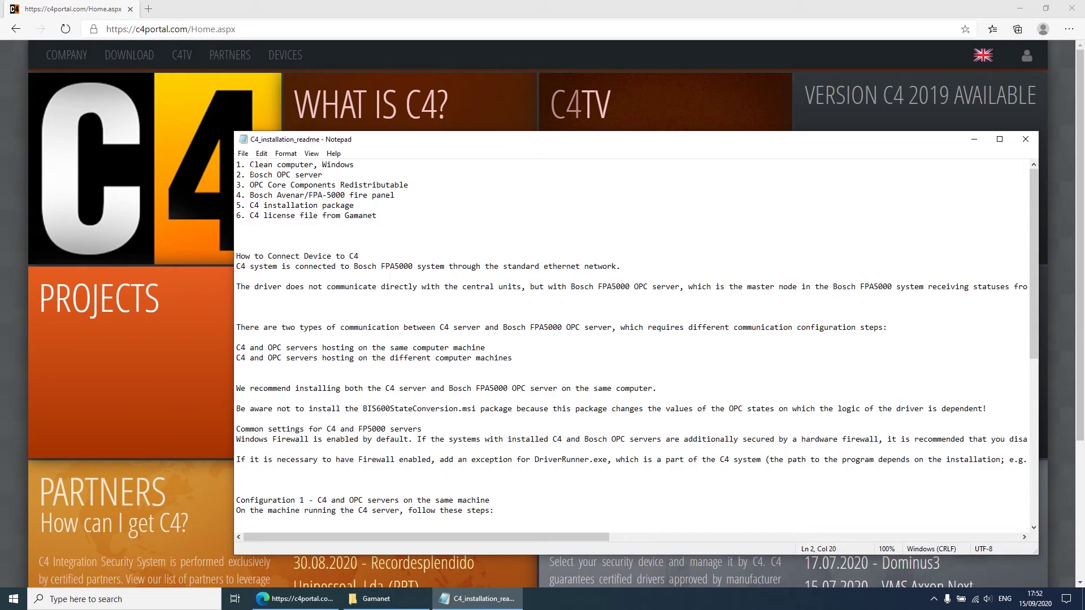
{"action": "left_click_drag", "start_coordinate": [373, 145], "coordinate": [408, 102]}
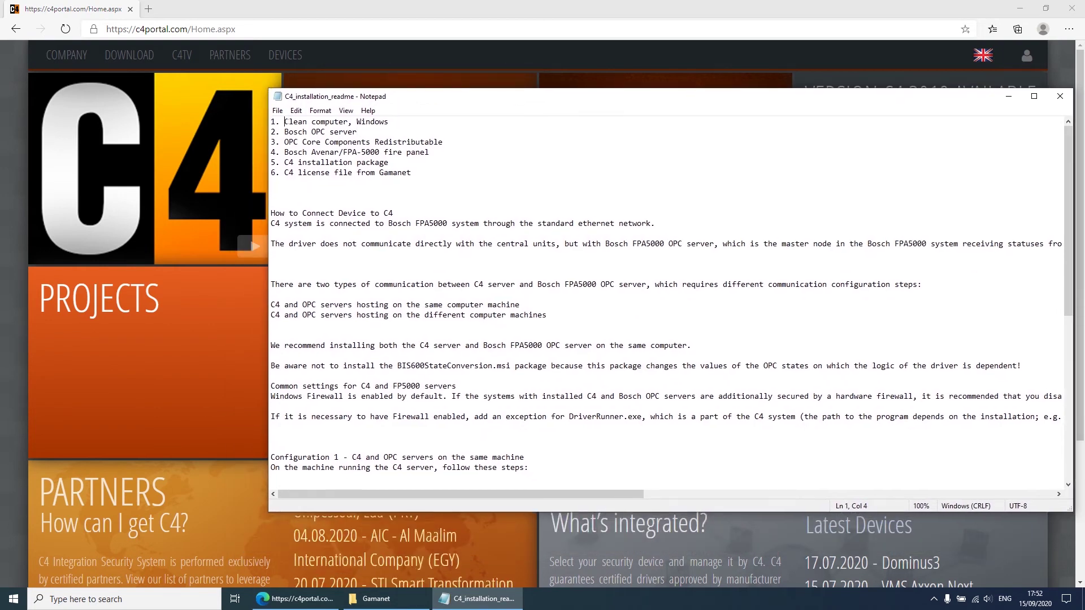
{"action": "left_click_drag", "start_coordinate": [284, 122], "coordinate": [357, 122]}
{"action": "left_click", "coordinate": [389, 122]}
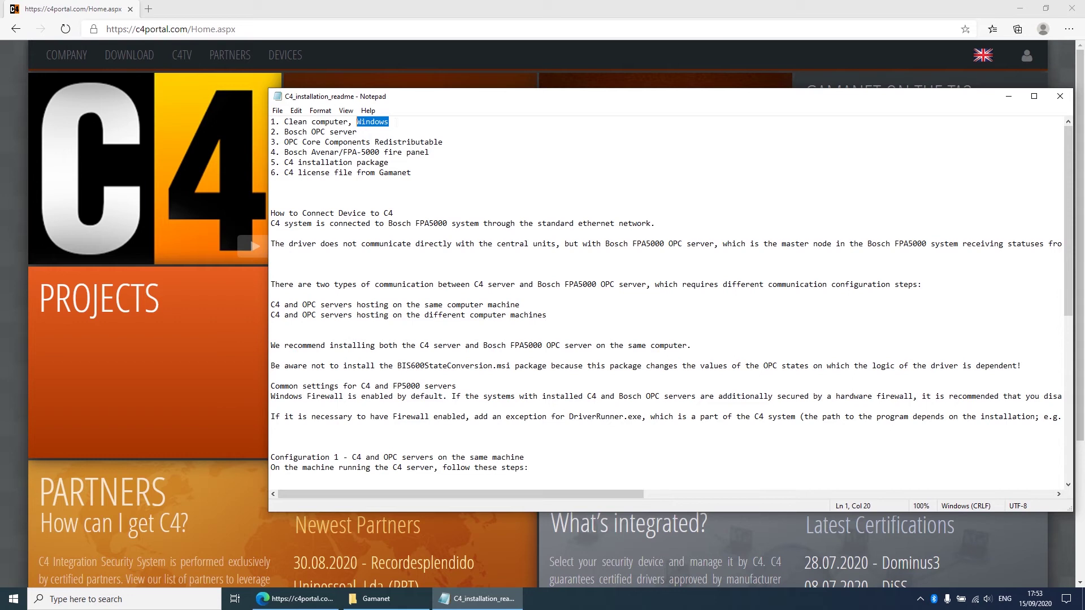
{"action": "left_click_drag", "start_coordinate": [357, 132], "coordinate": [285, 133]}
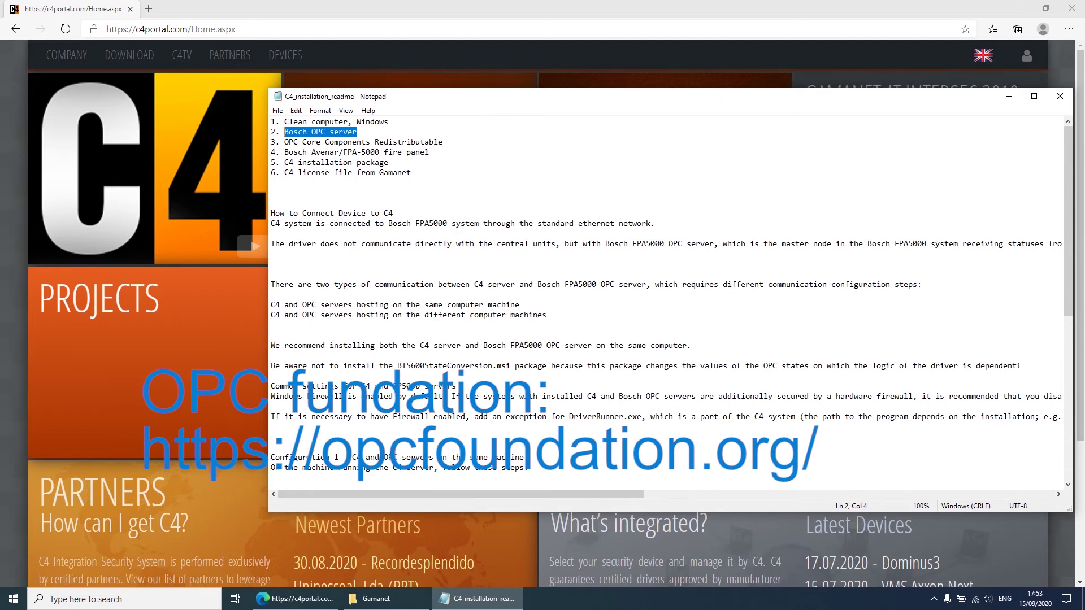
{"action": "left_click_drag", "start_coordinate": [284, 141], "coordinate": [412, 141]}
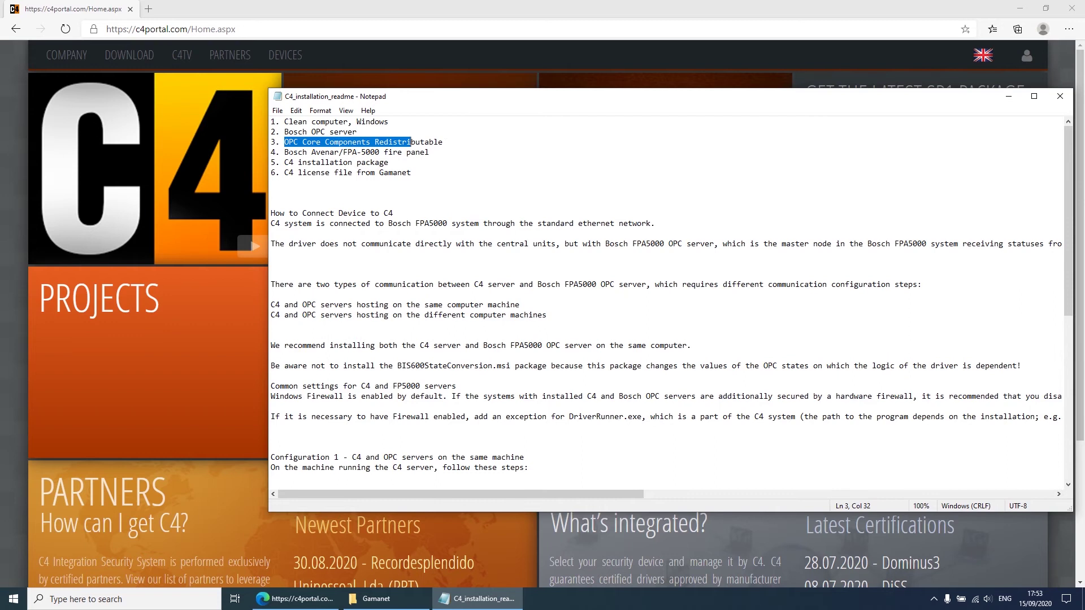
{"action": "left_click_drag", "start_coordinate": [289, 152], "coordinate": [353, 162]}
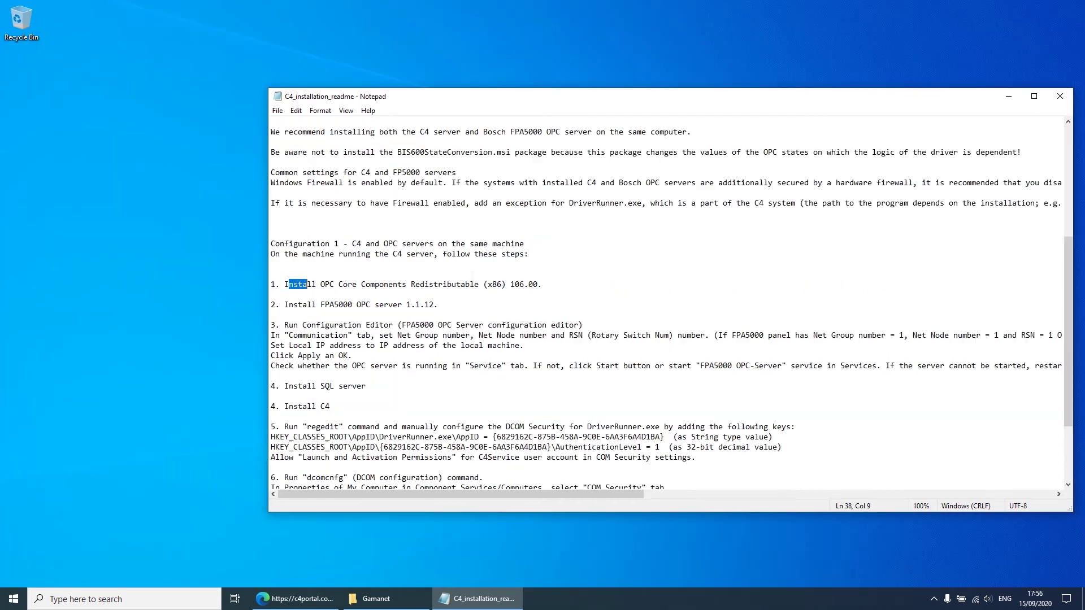
{"action": "left_click_drag", "start_coordinate": [307, 285], "coordinate": [270, 285]}
Step: Open the opc-core-components archive in the Gamanet folder and launch the x86 Redistributable installer
{"action": "left_click", "coordinate": [389, 286]}
{"action": "left_click", "coordinate": [365, 601]}
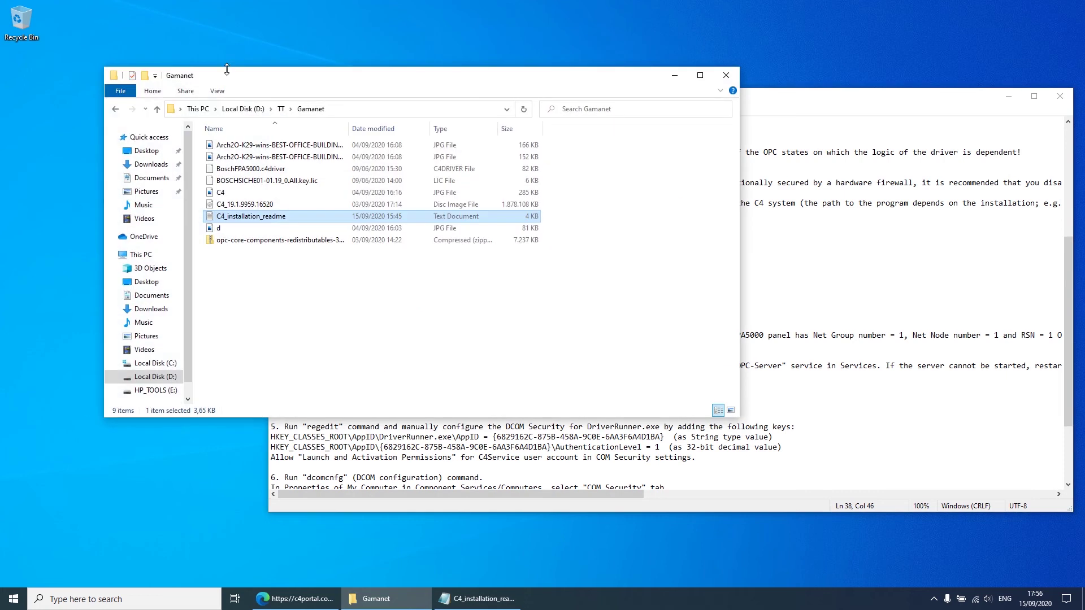
{"action": "double_click", "coordinate": [246, 240]}
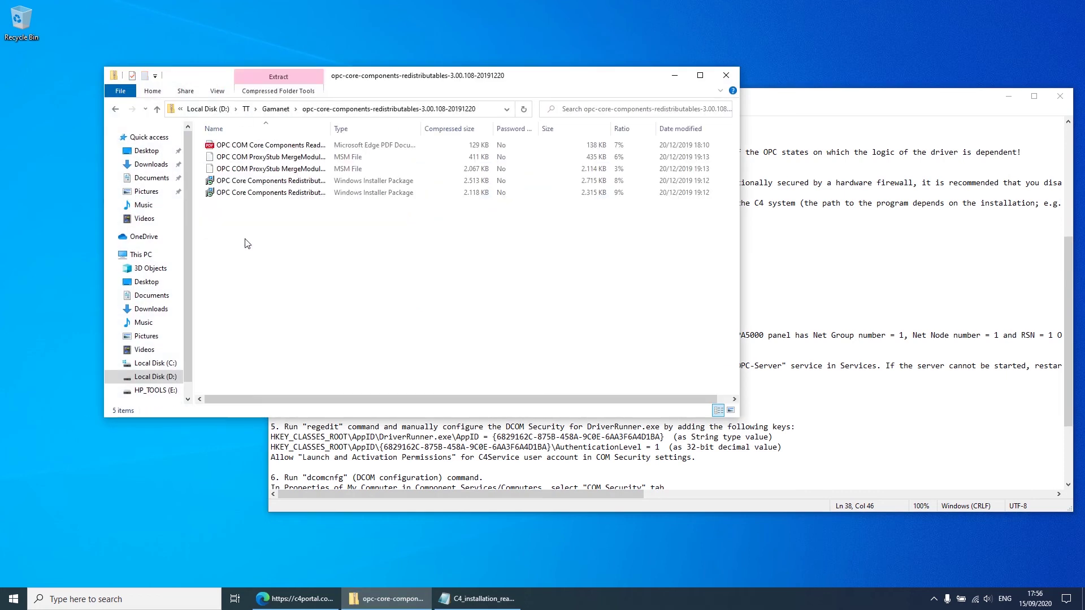
{"action": "left_click_drag", "start_coordinate": [221, 129], "coordinate": [243, 133]}
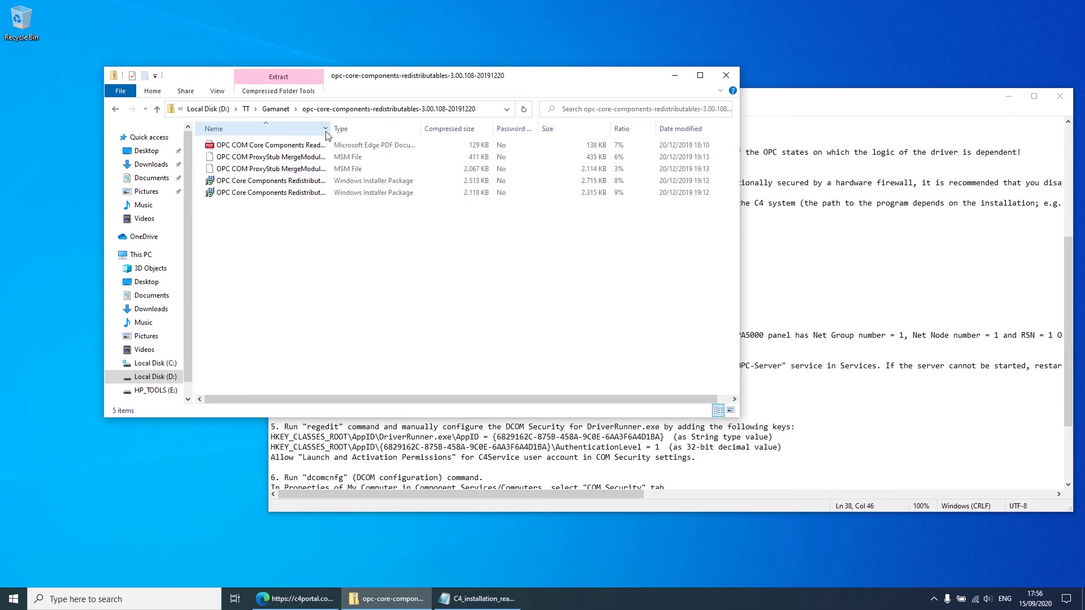
{"action": "left_click_drag", "start_coordinate": [331, 131], "coordinate": [469, 131]}
{"action": "left_click", "coordinate": [362, 195]}
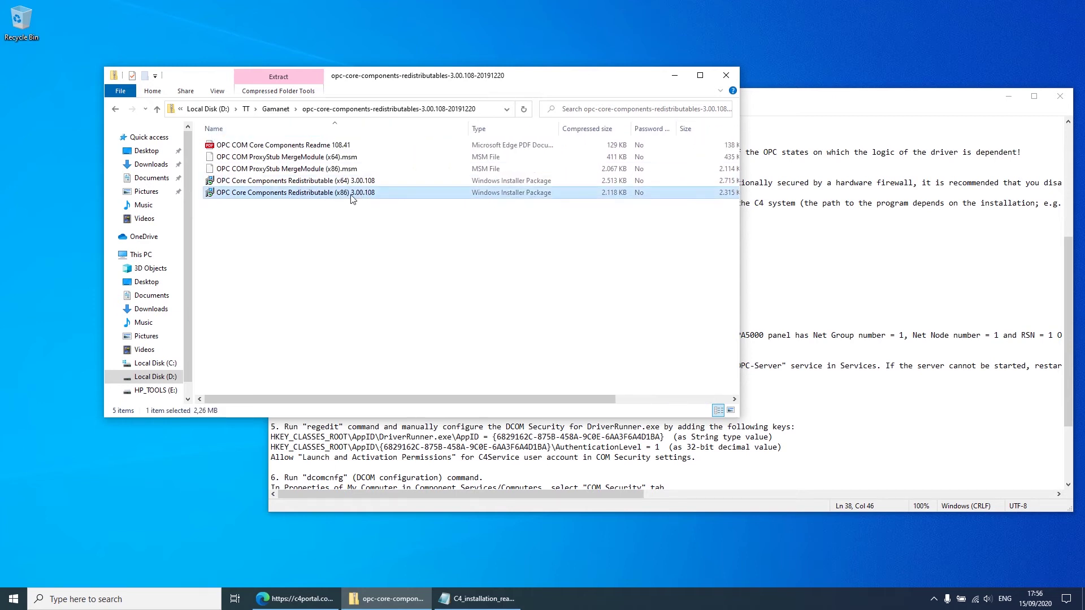
{"action": "left_click_drag", "start_coordinate": [470, 78], "coordinate": [372, 49]}
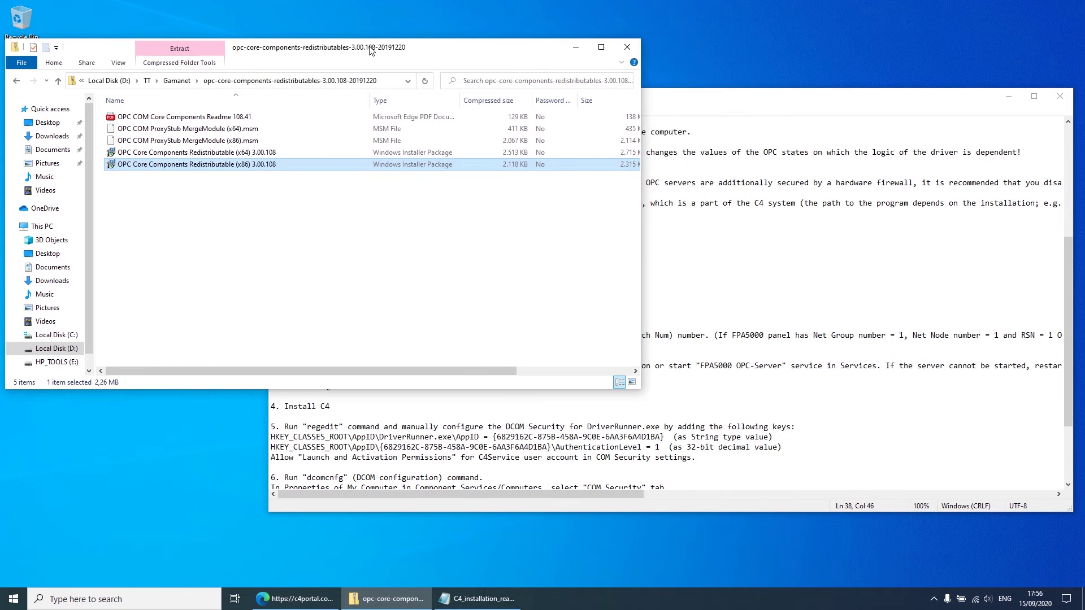
{"action": "double_click", "coordinate": [289, 165]}
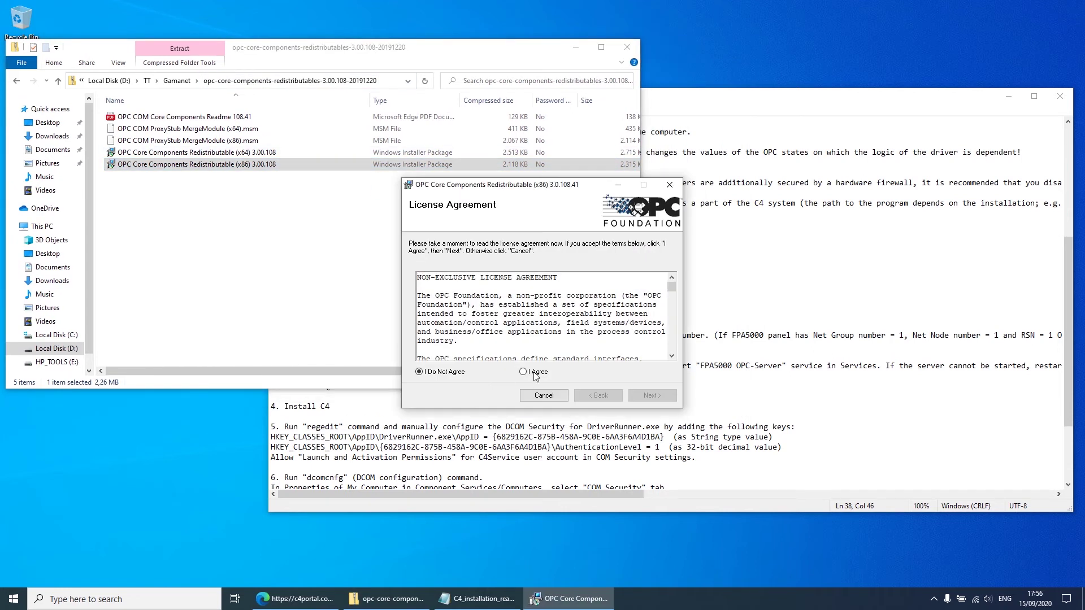
Step: Accept the licence and install OPC Core Components x86 3.0.108.41 for Everyone with default options
{"action": "left_click", "coordinate": [534, 373]}
{"action": "left_click", "coordinate": [661, 397]}
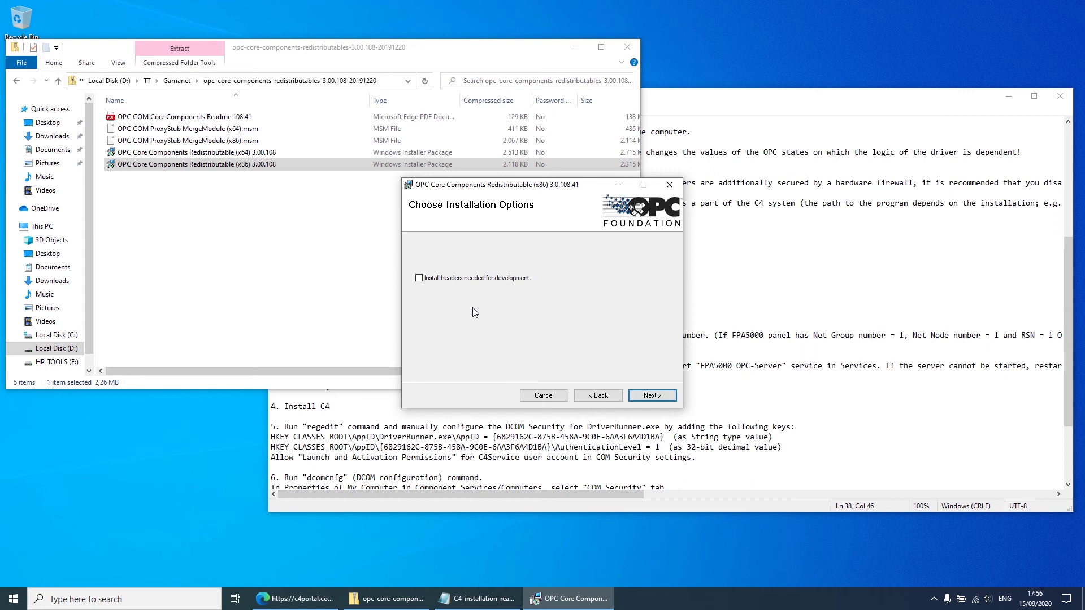
{"action": "left_click", "coordinate": [639, 395]}
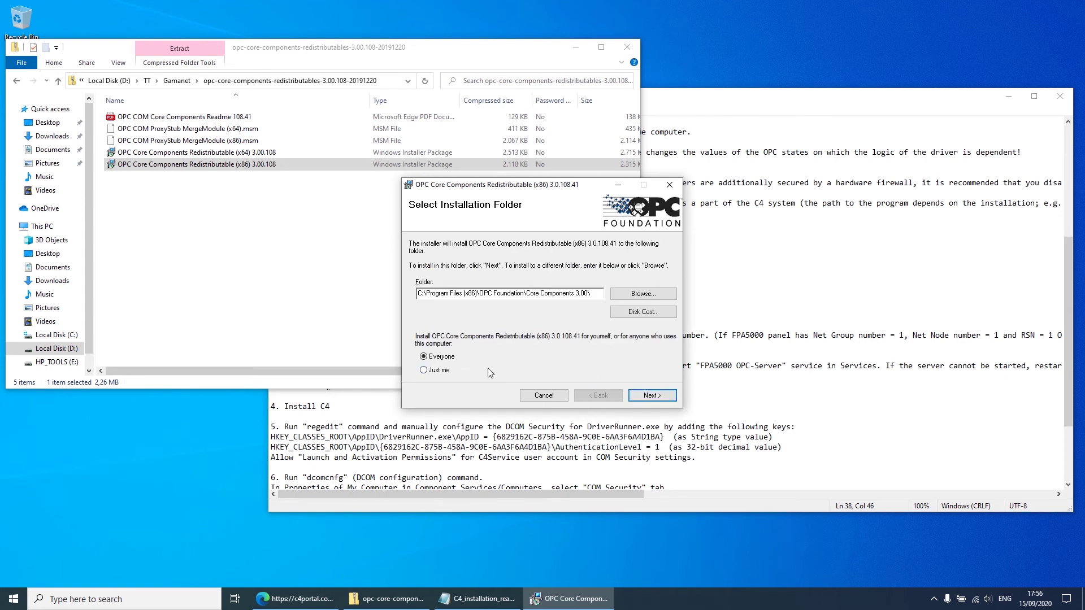
{"action": "left_click", "coordinate": [651, 395]}
{"action": "left_click", "coordinate": [651, 395]}
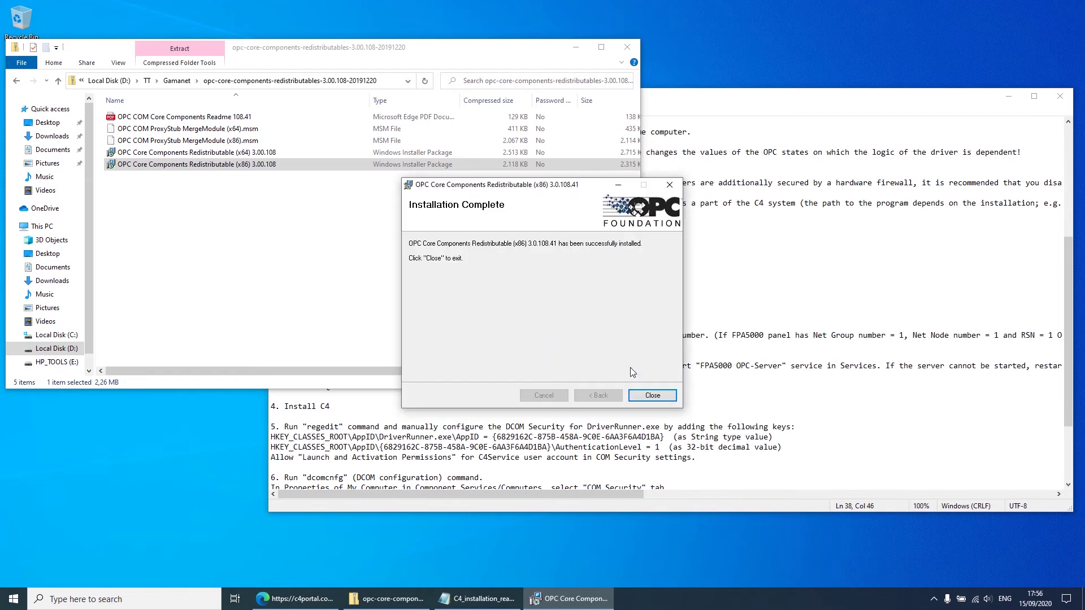
{"action": "left_click", "coordinate": [650, 395]}
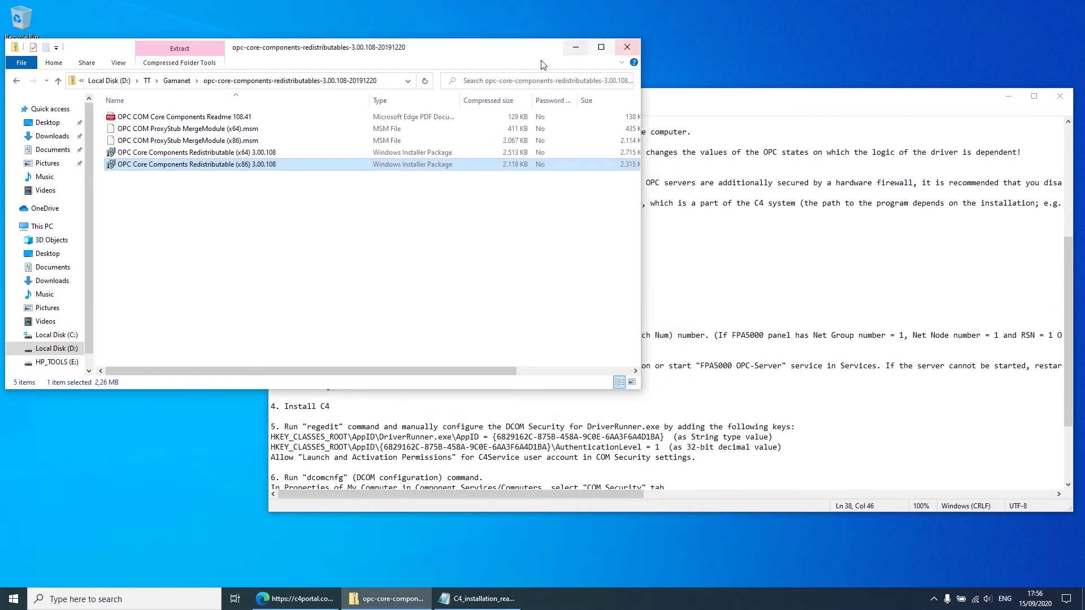
{"action": "left_click", "coordinate": [177, 80]}
{"action": "left_click", "coordinate": [271, 232]}
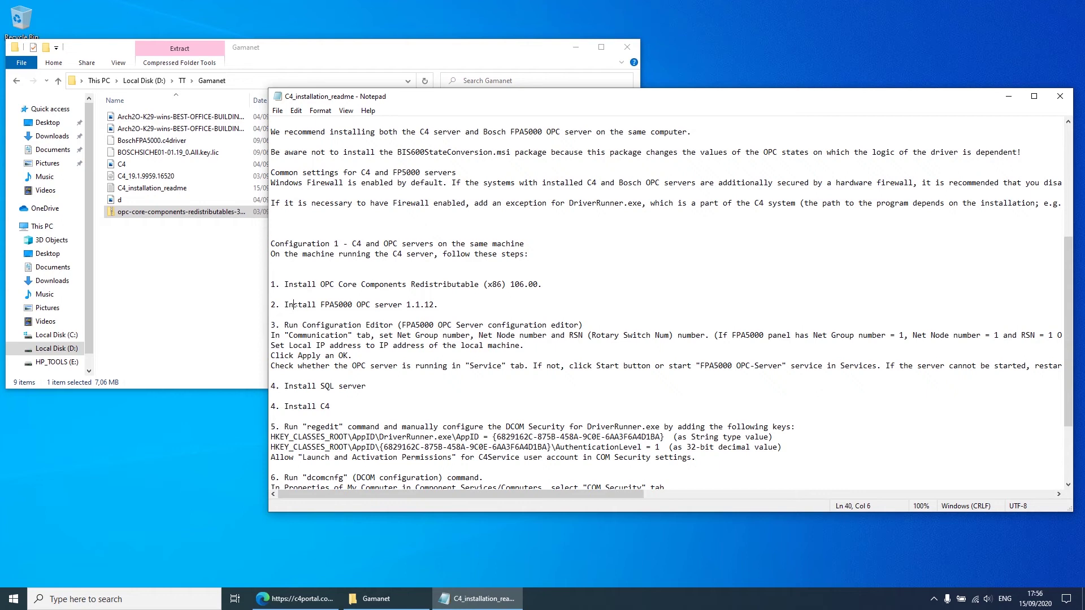
Step: Browse TT > Avenar_Panel > opcserver-2.0.14 down to SetupDisk and run Setup
{"action": "key", "text": "shift+Down"}
{"action": "left_click", "coordinate": [384, 305]}
{"action": "left_click", "coordinate": [131, 318]}
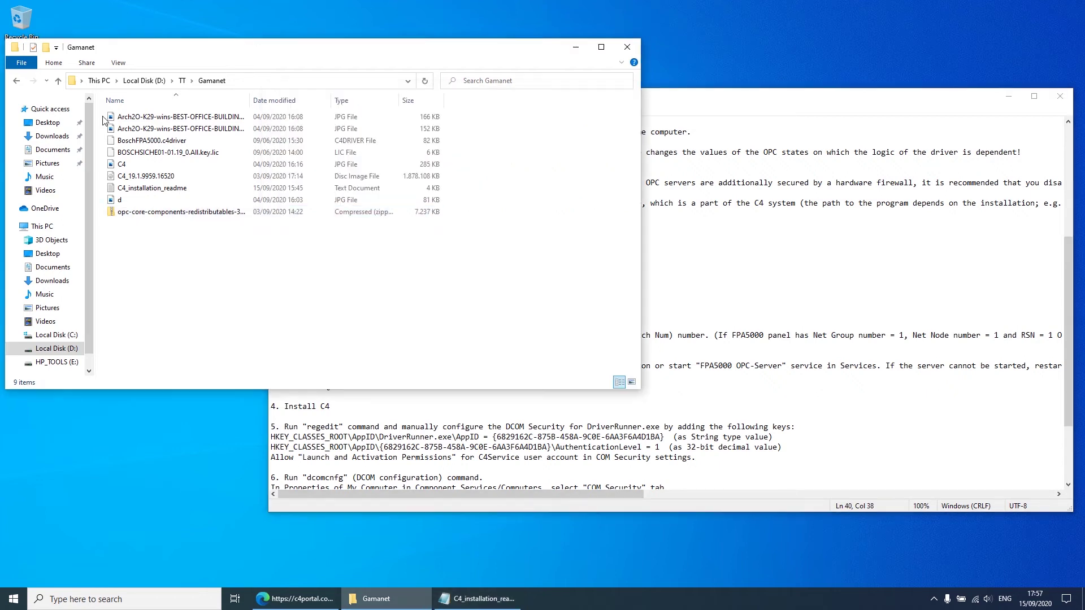
{"action": "left_click", "coordinate": [58, 81]}
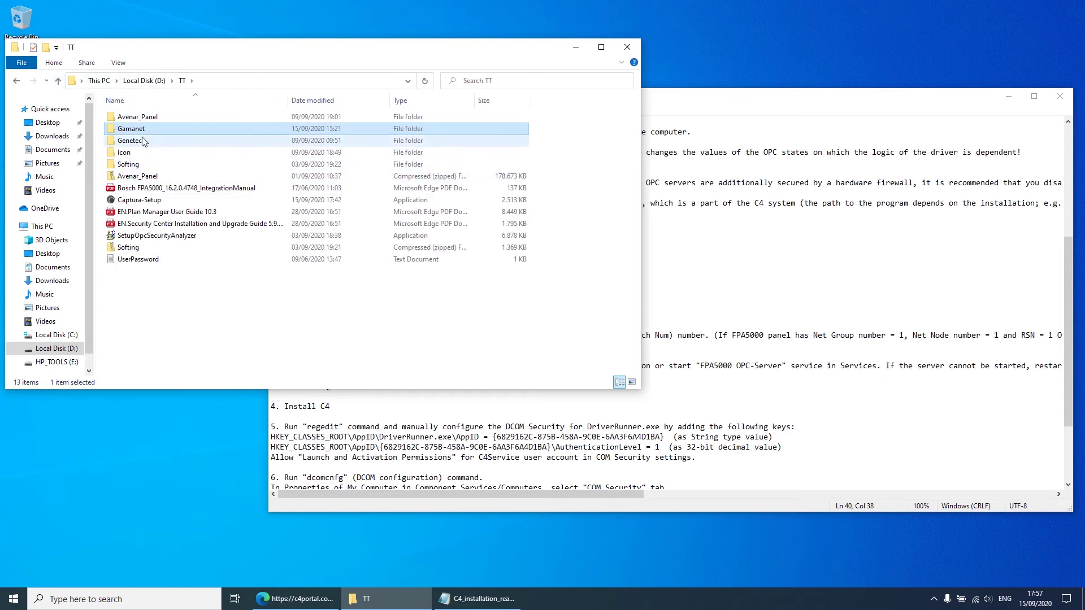
{"action": "double_click", "coordinate": [141, 117]}
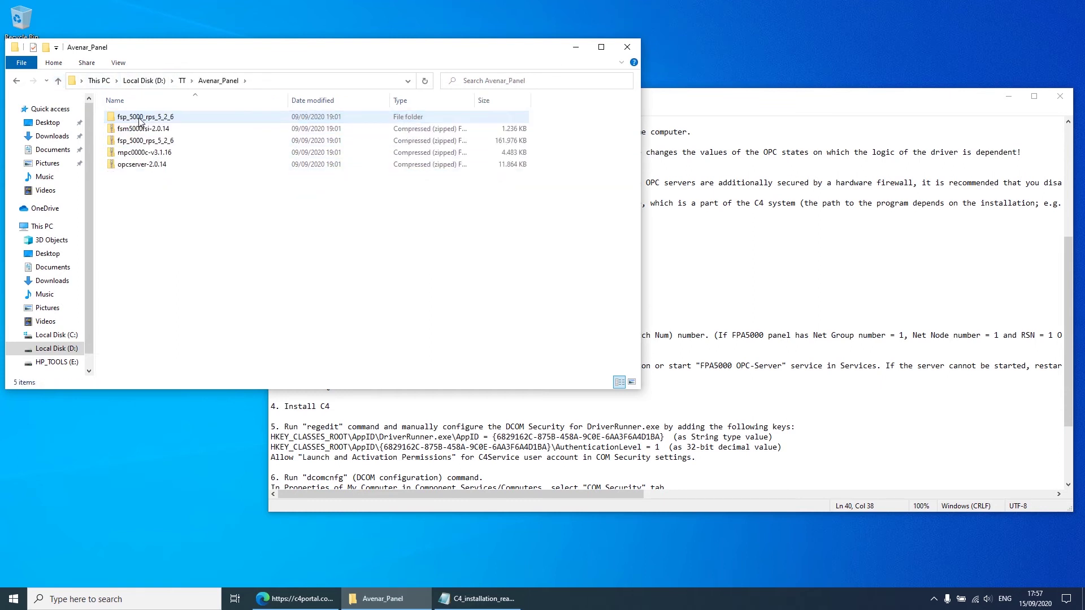
{"action": "double_click", "coordinate": [141, 165]}
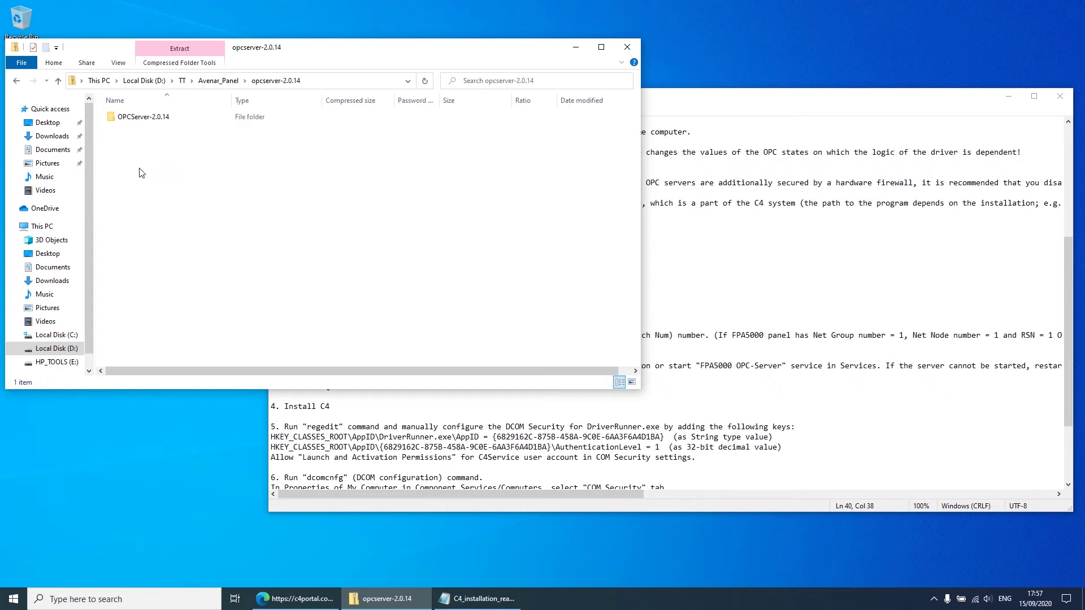
{"action": "double_click", "coordinate": [138, 120]}
{"action": "double_click", "coordinate": [135, 129]}
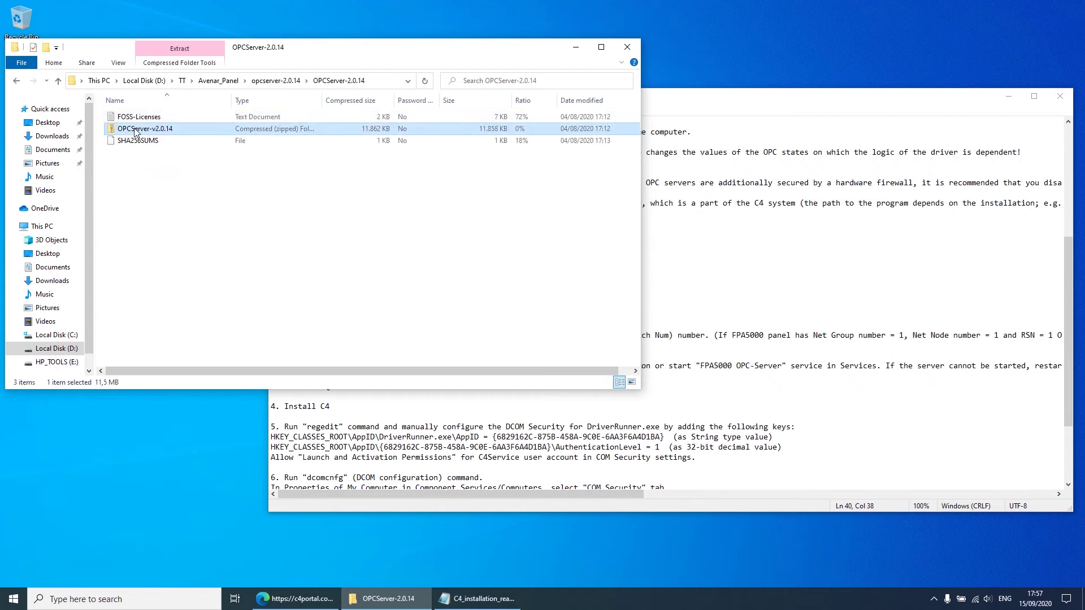
{"action": "double_click", "coordinate": [135, 130]}
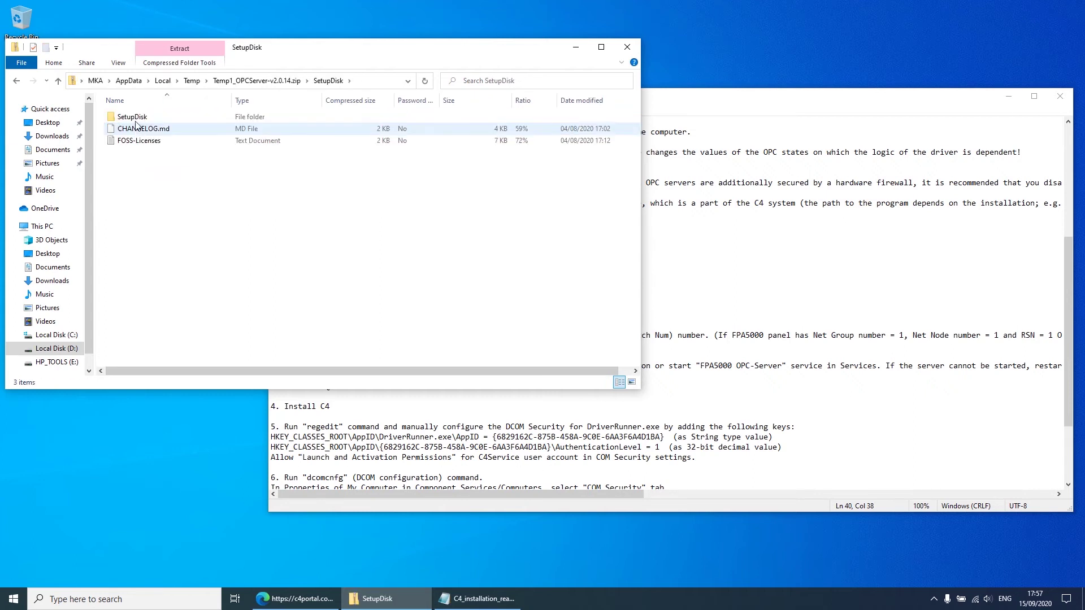
{"action": "double_click", "coordinate": [138, 117]}
{"action": "double_click", "coordinate": [144, 189]}
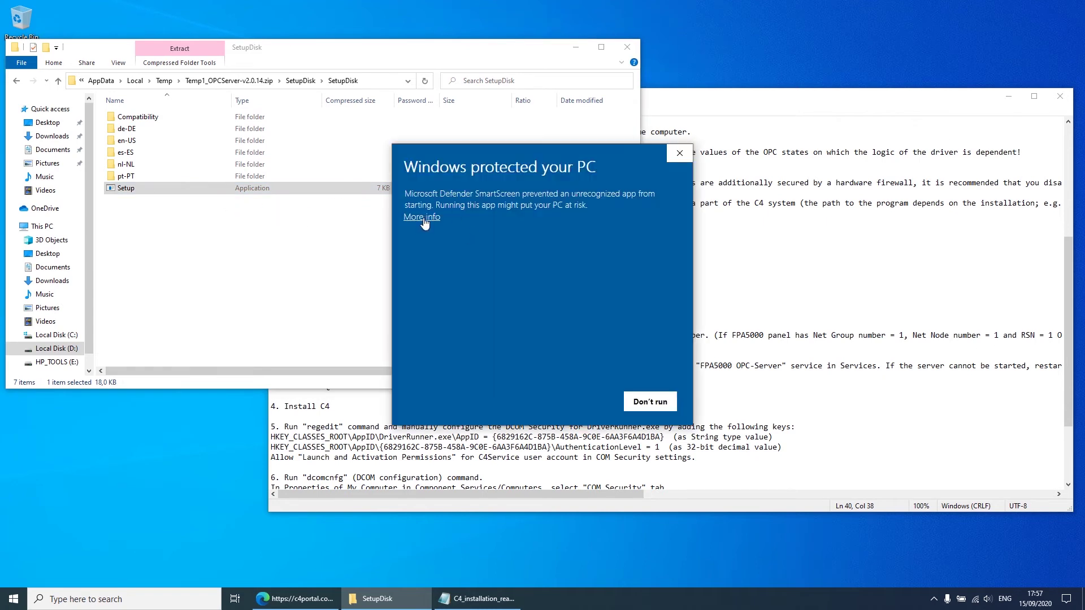
Step: Run Setup past SmartScreen and install FPA5000 OPC-Server in English to the default folder
{"action": "left_click", "coordinate": [424, 219]}
{"action": "left_click", "coordinate": [582, 402]}
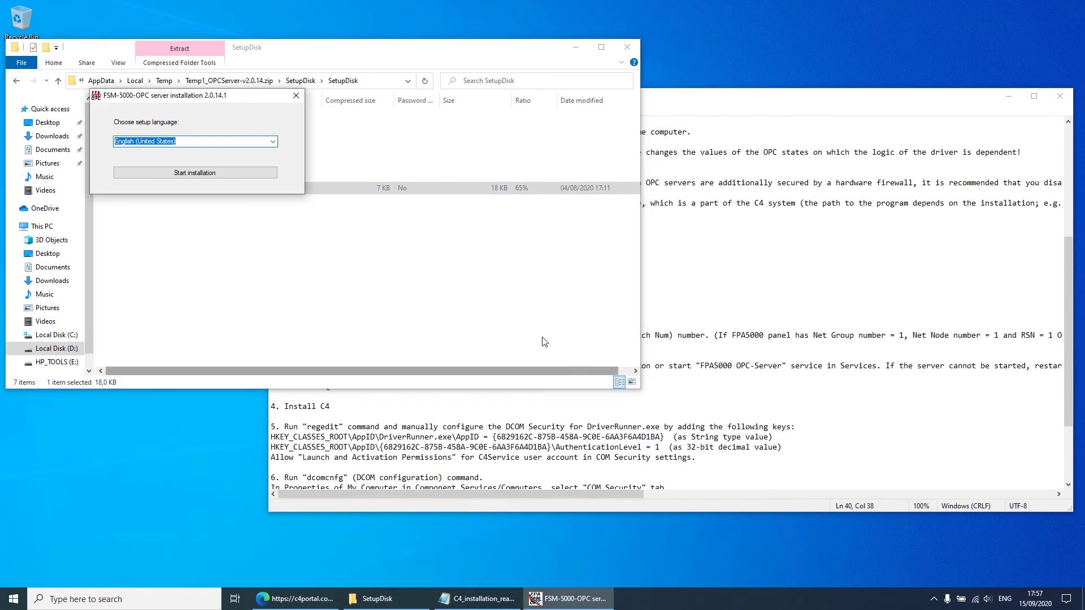
{"action": "left_click", "coordinate": [220, 171]}
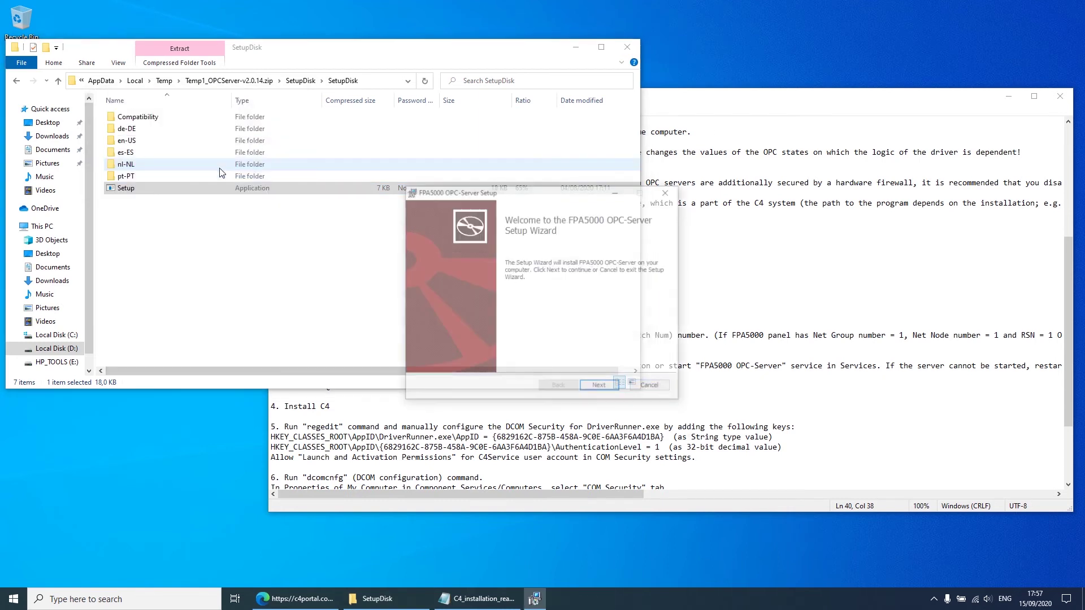
{"action": "left_click", "coordinate": [600, 387]}
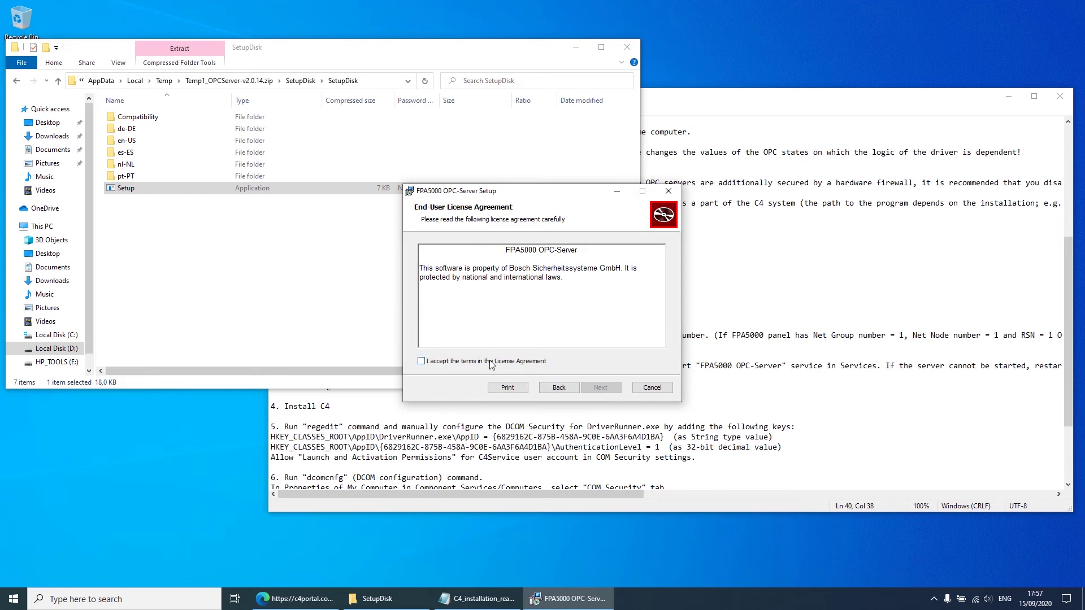
{"action": "left_click", "coordinate": [493, 364]}
{"action": "left_click", "coordinate": [598, 390]}
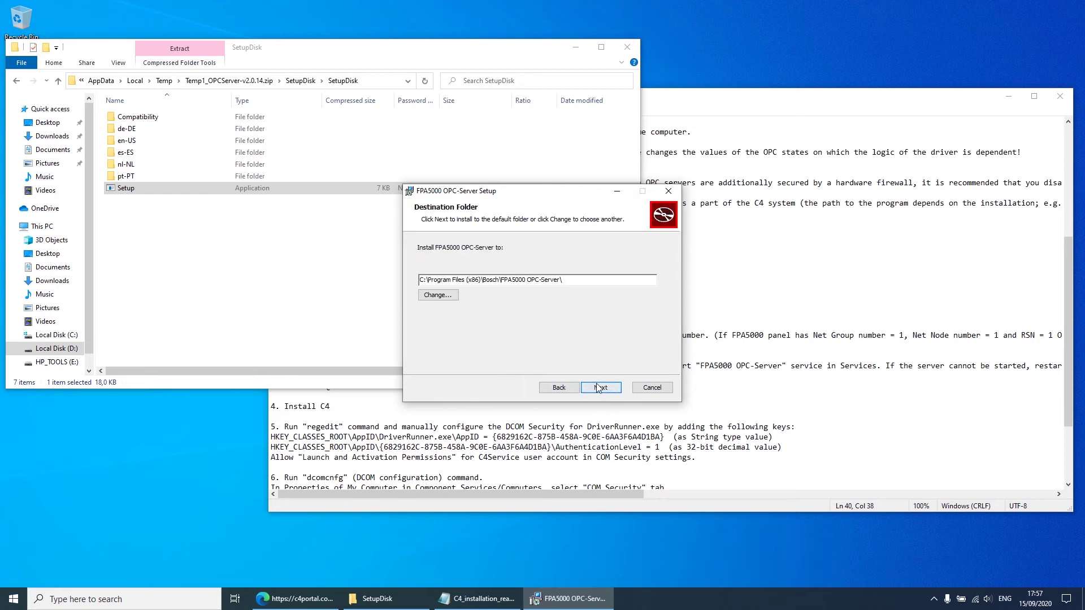
{"action": "left_click", "coordinate": [599, 389]}
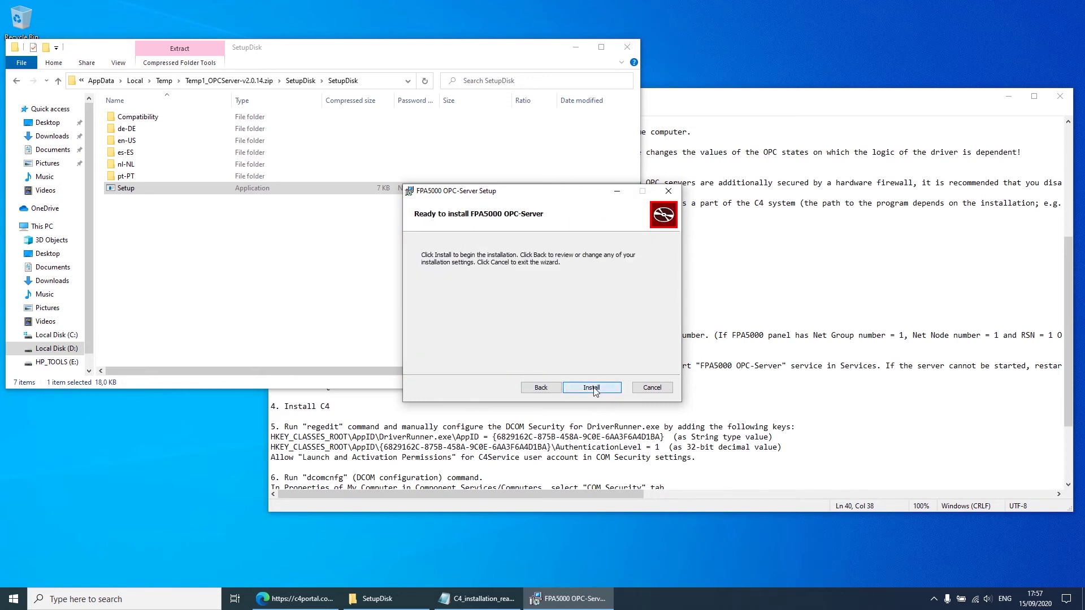
{"action": "left_click", "coordinate": [594, 388]}
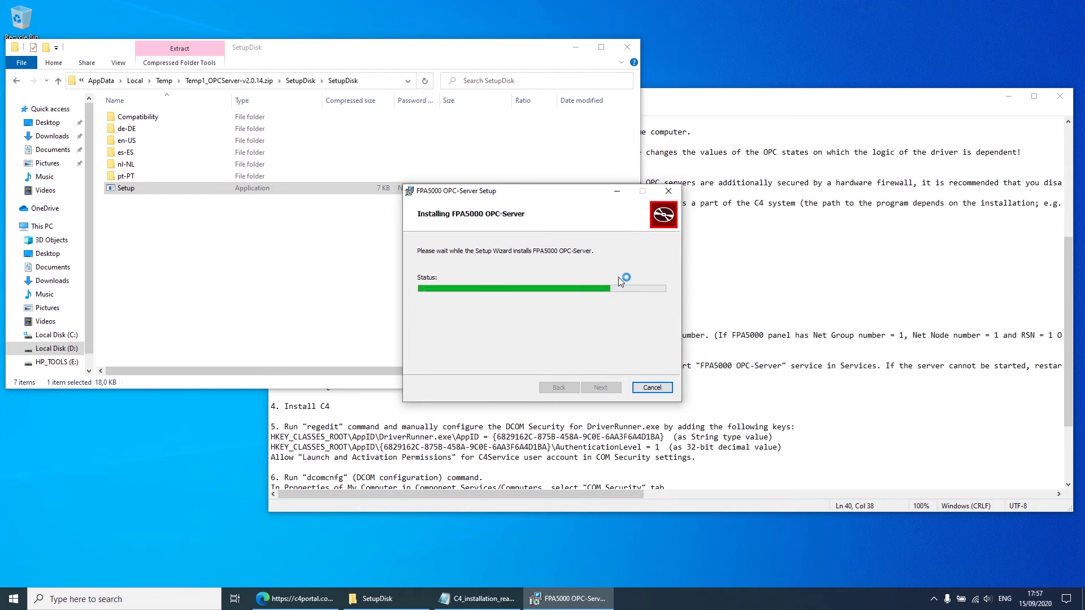
Step: Allow OPCServerTray through the firewall on private and public networks, then finish the wizard
{"action": "left_click", "coordinate": [627, 54]}
{"action": "left_click", "coordinate": [627, 53]}
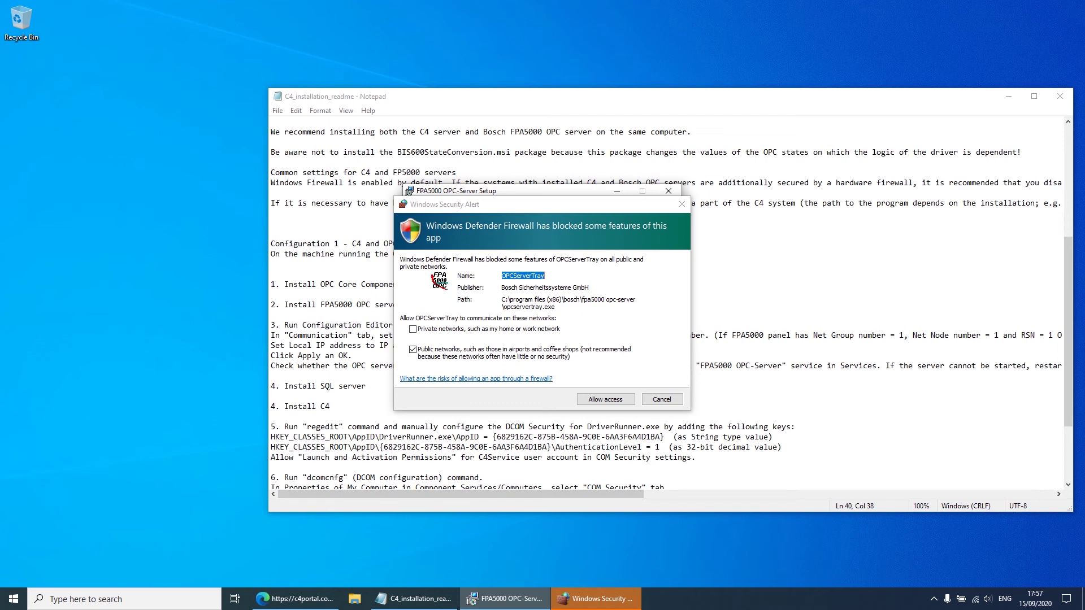
{"action": "left_click", "coordinate": [428, 332]}
{"action": "left_click", "coordinate": [428, 333]}
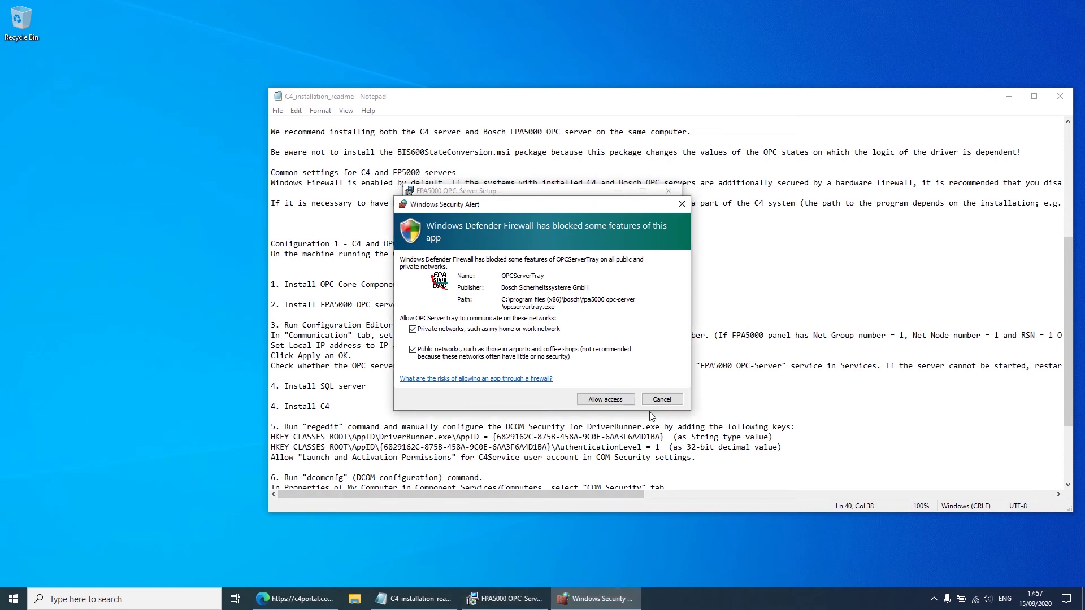
{"action": "left_click", "coordinate": [606, 399]}
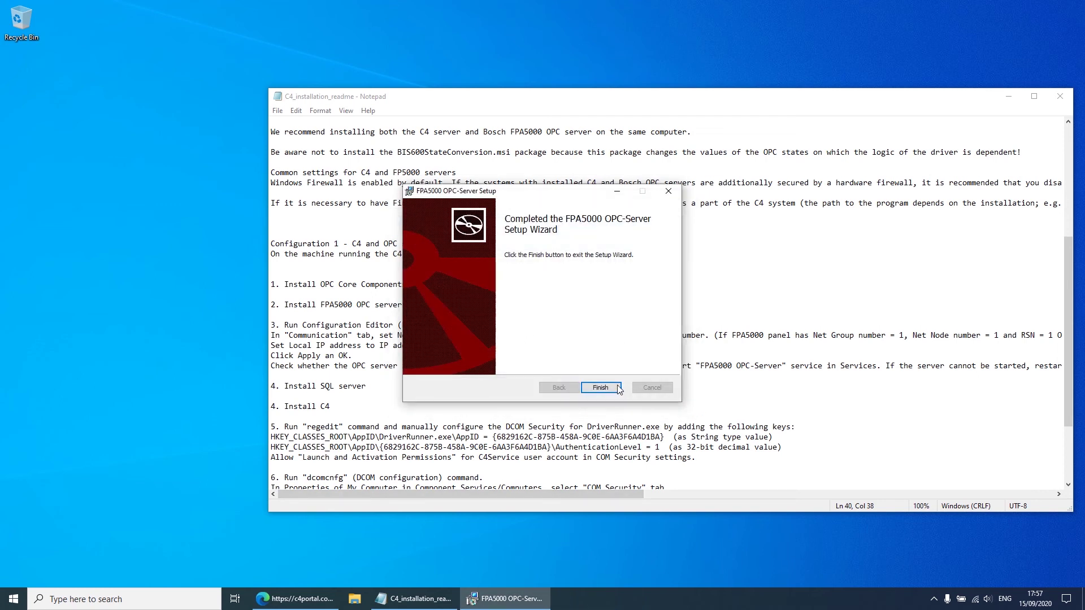
{"action": "left_click", "coordinate": [610, 389]}
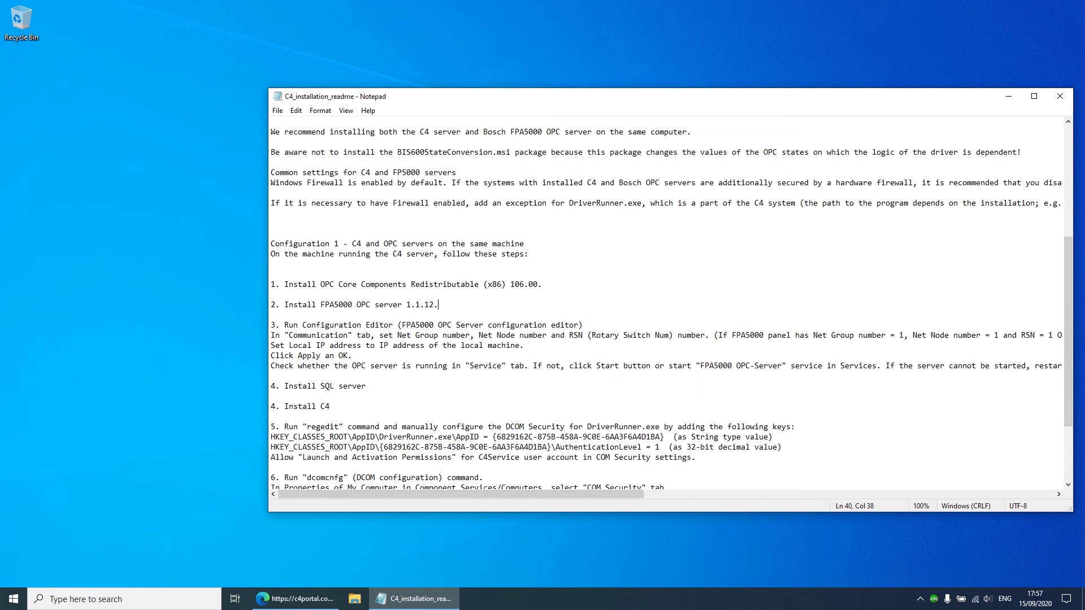
Step: In the OPC server configuration, set net group 2, rotary switch 2 and IP 192.168.1.99
{"action": "left_click_drag", "start_coordinate": [934, 99], "coordinate": [746, 41]}
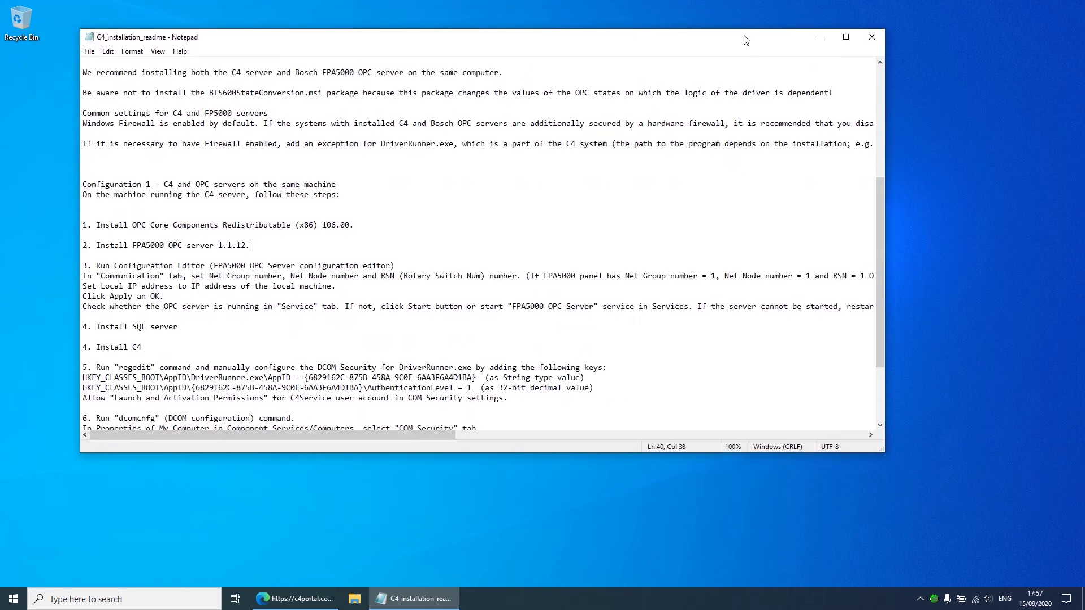
{"action": "right_click", "coordinate": [935, 599]}
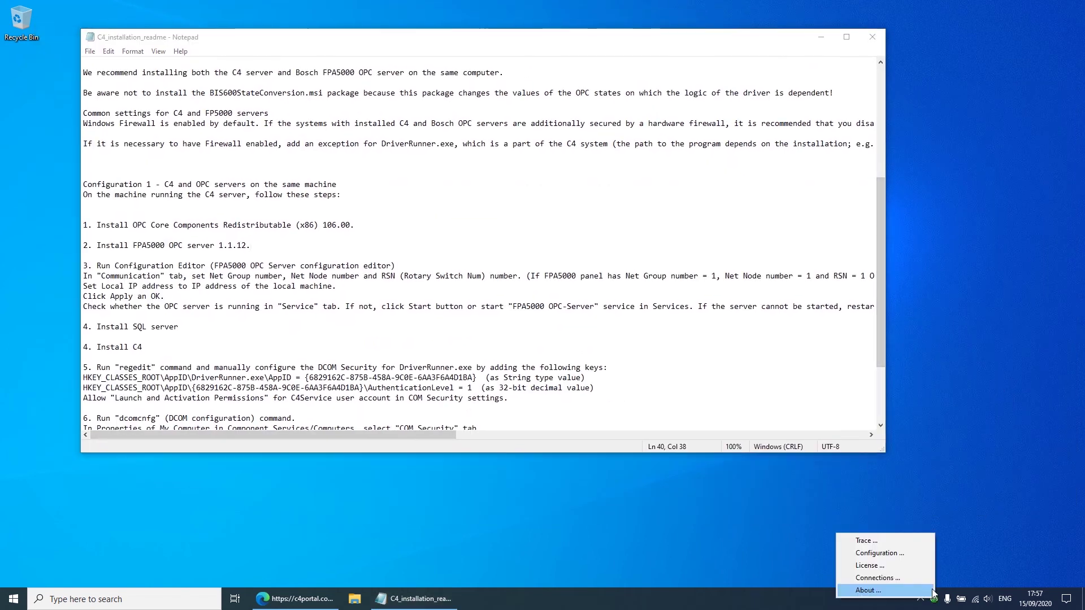
{"action": "left_click", "coordinate": [904, 555]}
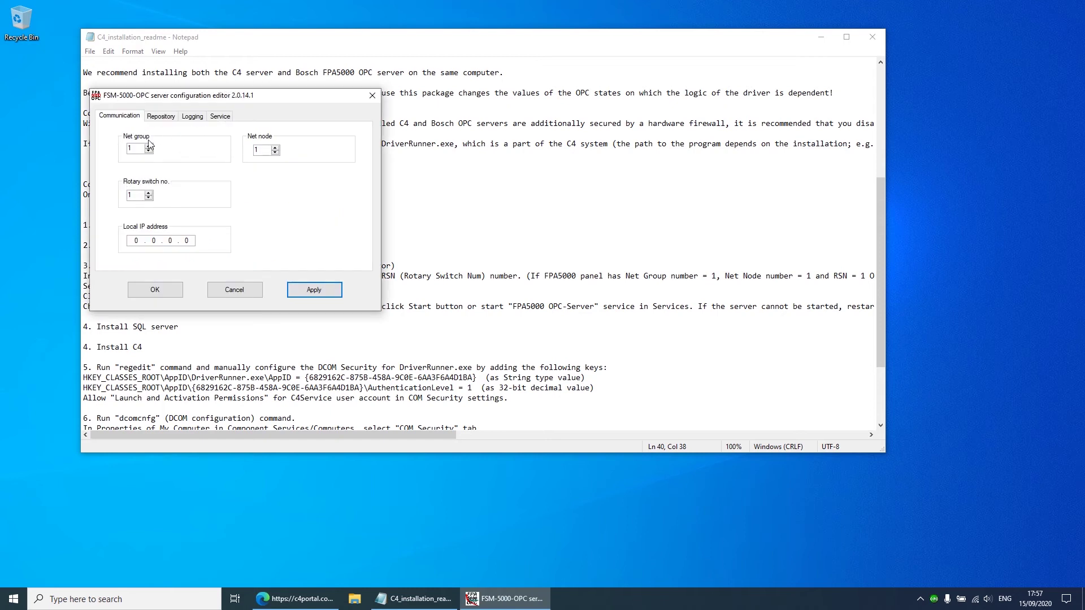
{"action": "left_click", "coordinate": [148, 146]}
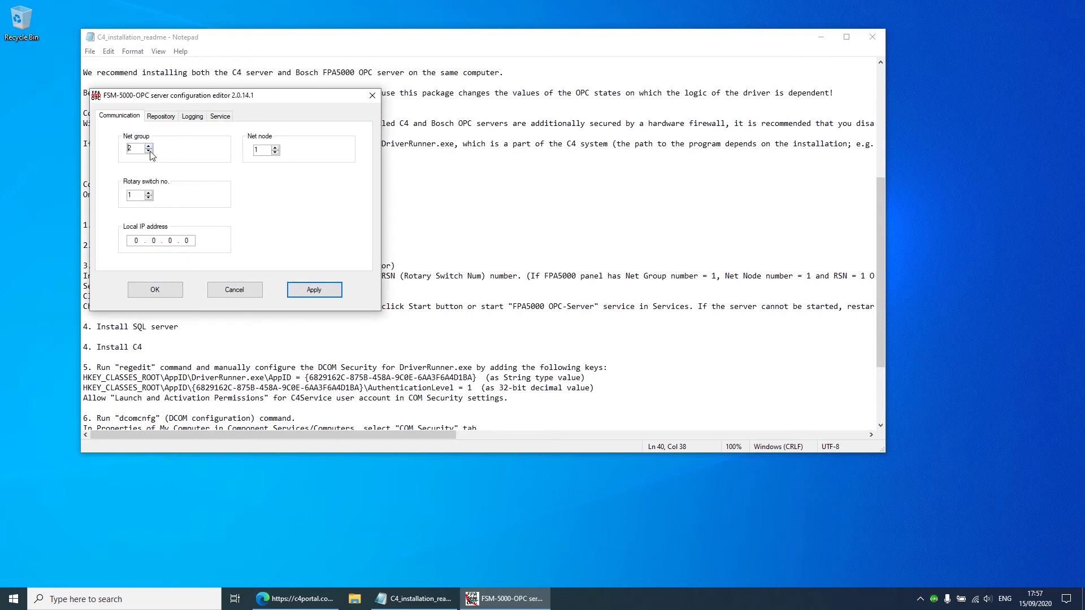
{"action": "left_click", "coordinate": [148, 193]}
{"action": "type", "text": "192 . 168 . 1"}
{"action": "key", "text": "period"}
Step: Apply the new settings and stop then restart the OPC server service
{"action": "left_click", "coordinate": [311, 291]}
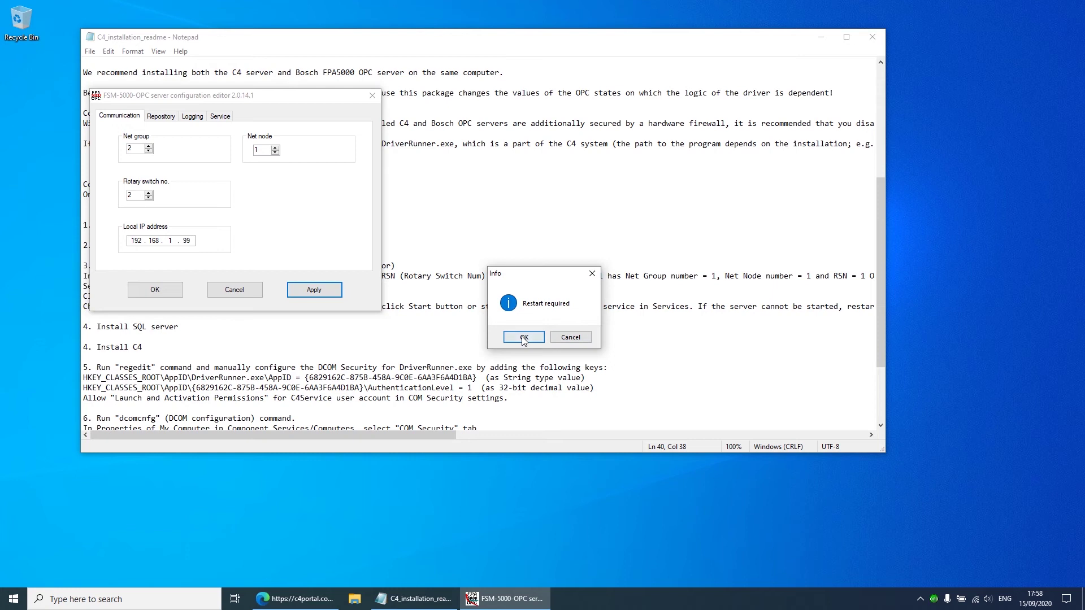
{"action": "left_click", "coordinate": [524, 337]}
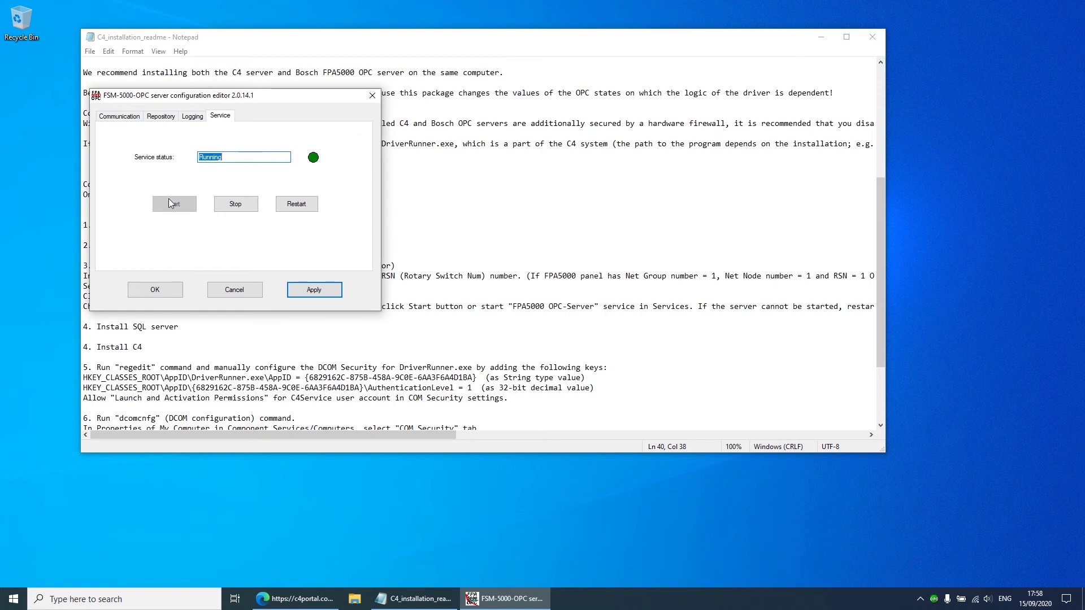
{"action": "left_click", "coordinate": [234, 204]}
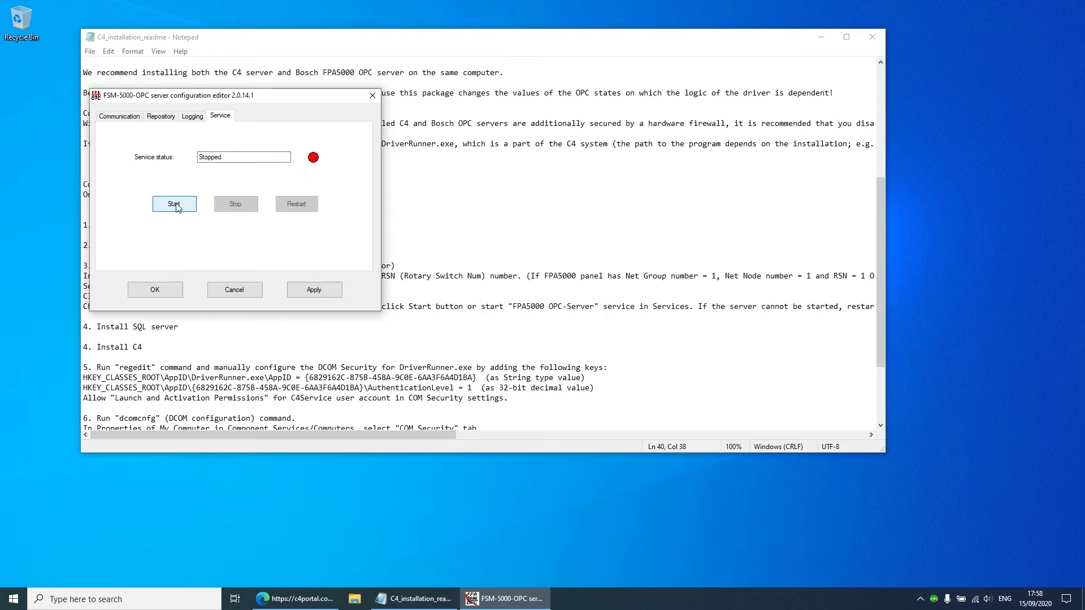
{"action": "left_click", "coordinate": [174, 205]}
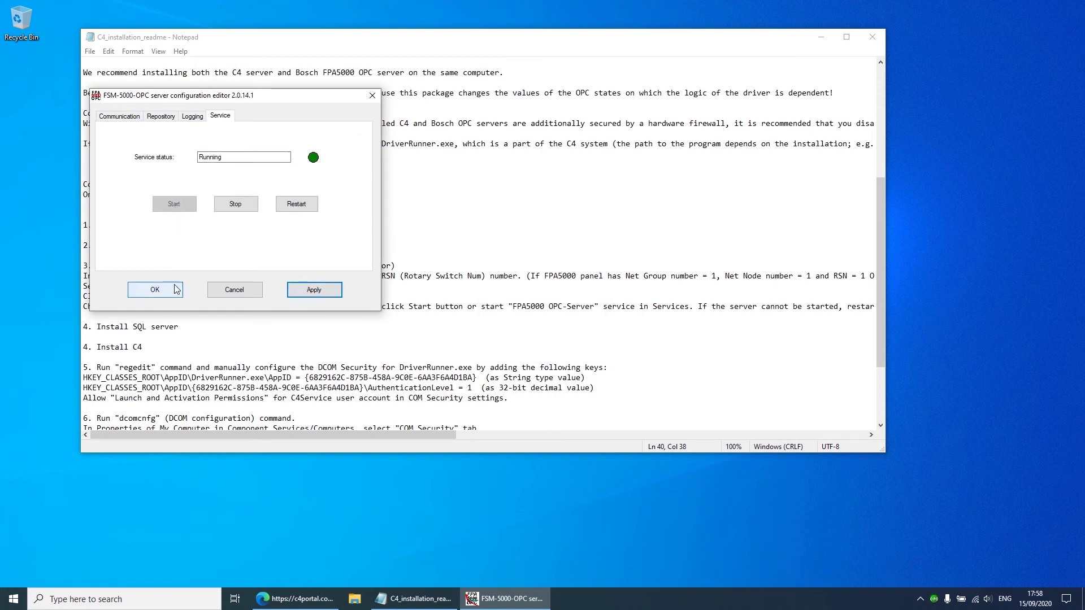
{"action": "left_click", "coordinate": [155, 289]}
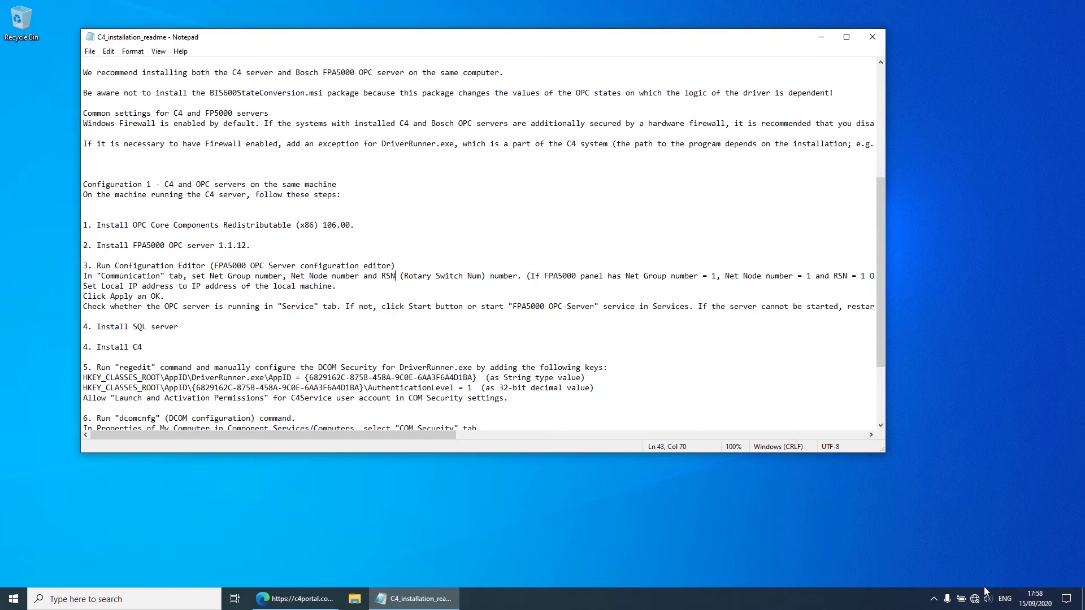
Step: Open Network & Internet settings, list the adapters, and open the Ethernet status
{"action": "right_click", "coordinate": [978, 604]}
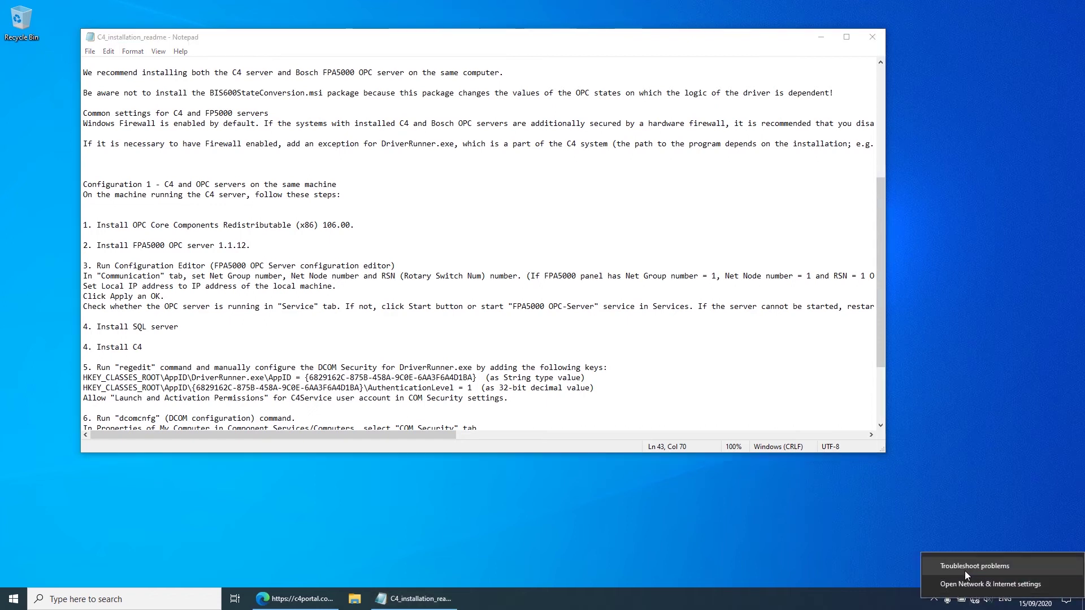
{"action": "left_click", "coordinate": [967, 581]}
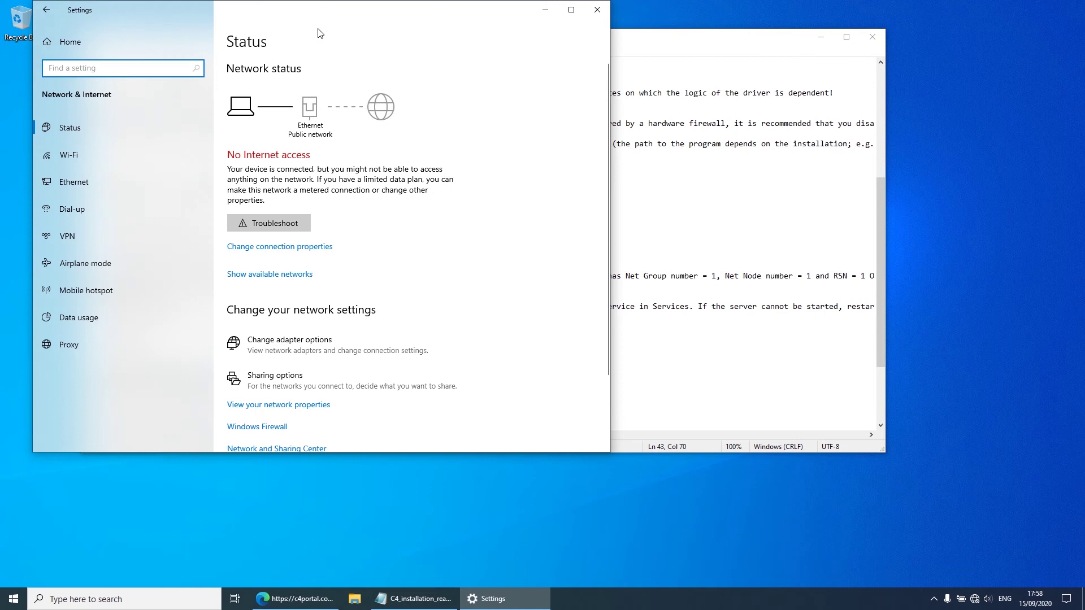
{"action": "left_click_drag", "start_coordinate": [308, 12], "coordinate": [649, 91]}
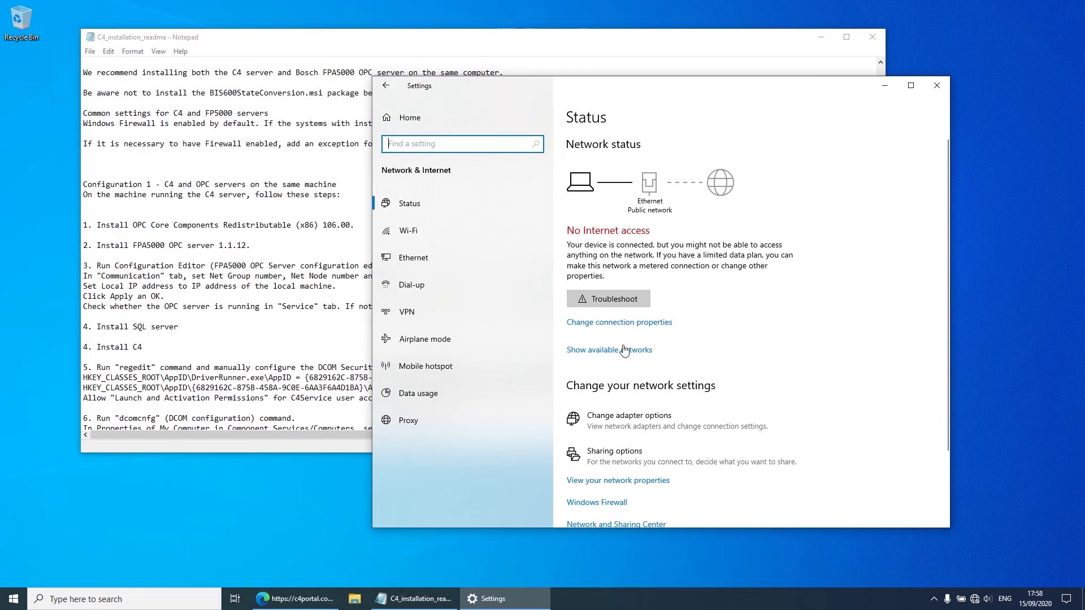
{"action": "left_click", "coordinate": [626, 427]}
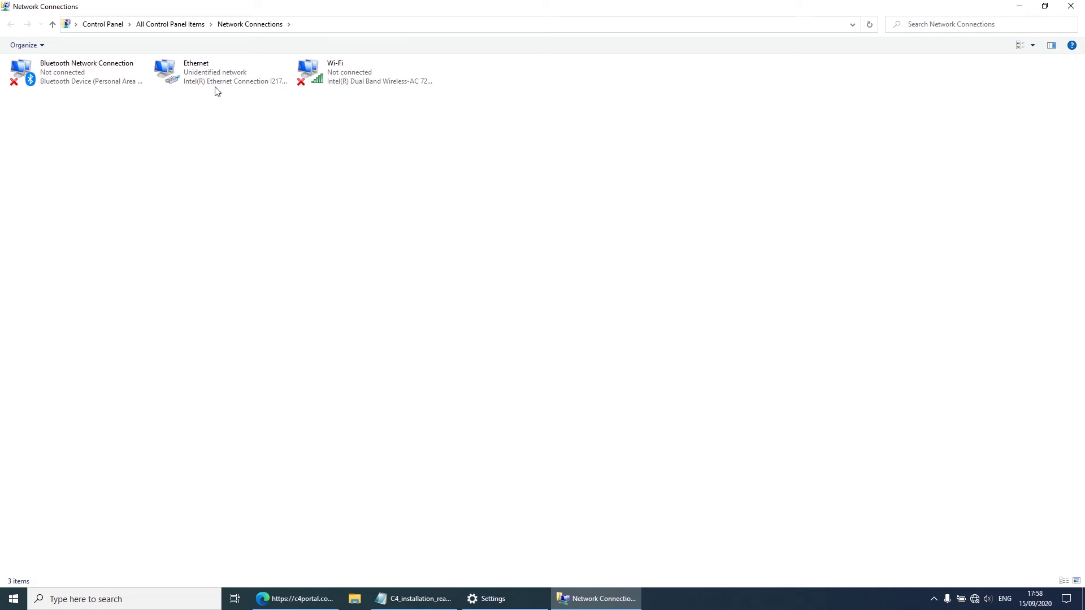
{"action": "double_click", "coordinate": [203, 76]}
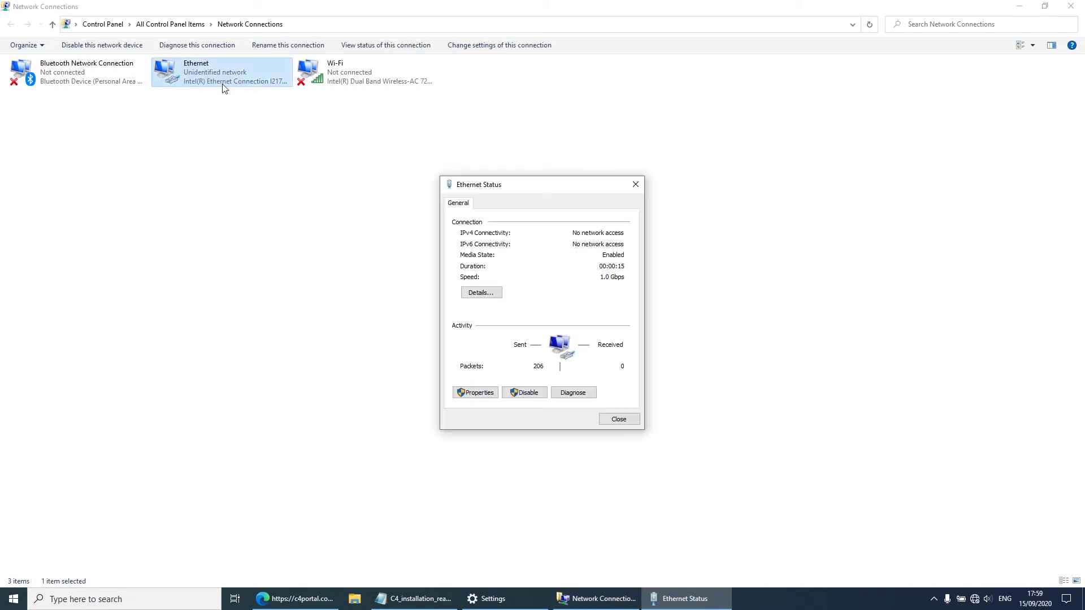
Step: Set Ethernet IPv4 to static 192.168.1.99 with subnet mask 255.255.255.0
{"action": "left_click", "coordinate": [489, 395]}
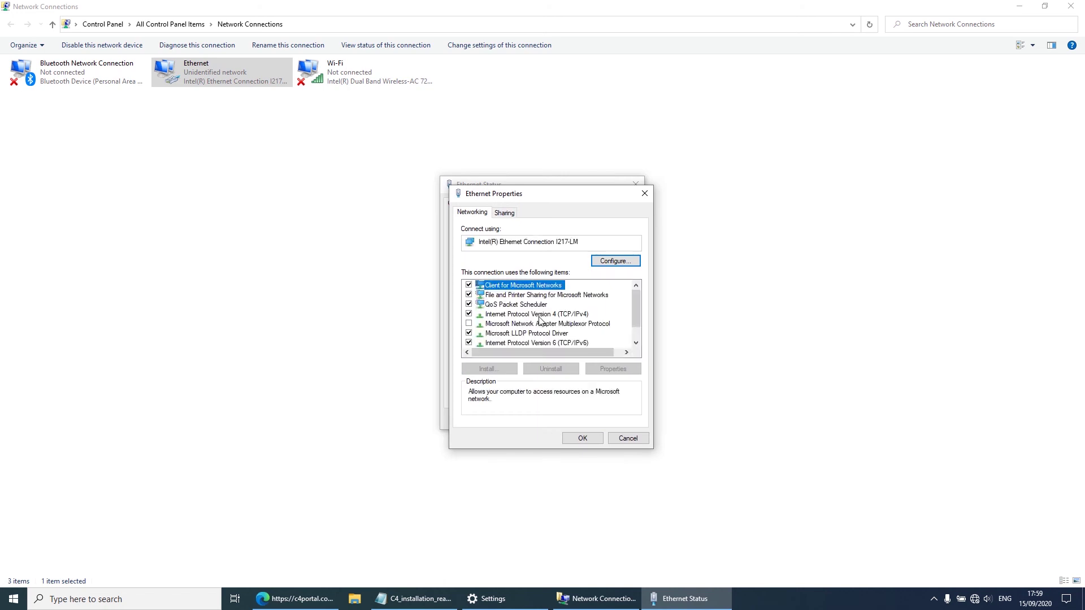
{"action": "double_click", "coordinate": [538, 315]}
{"action": "left_click", "coordinate": [525, 319]}
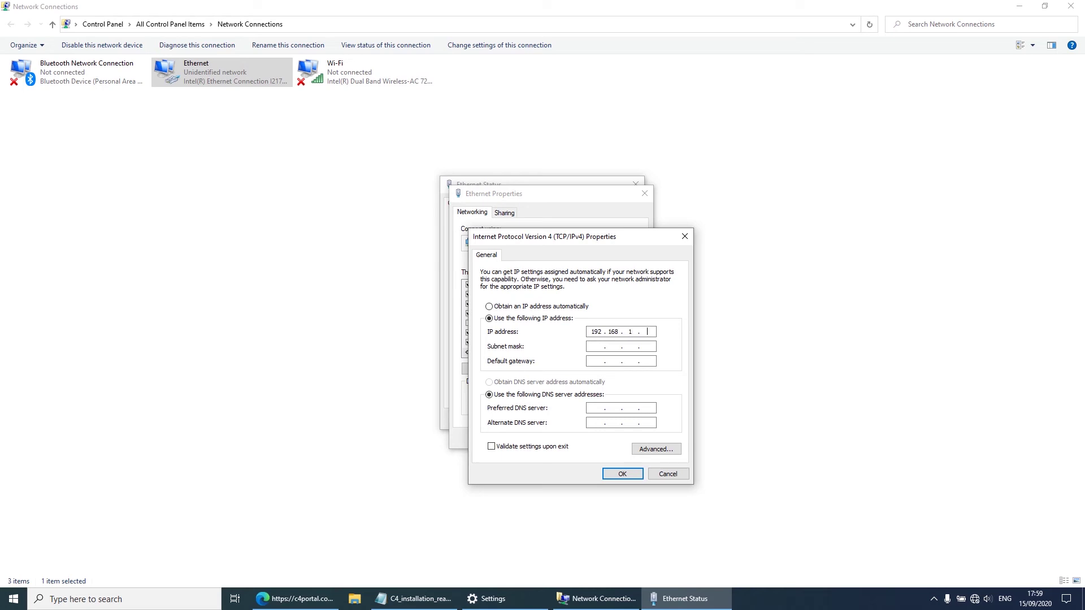
{"action": "key", "text": "Tab"}
{"action": "left_click", "coordinate": [624, 474]}
{"action": "left_click", "coordinate": [601, 440]}
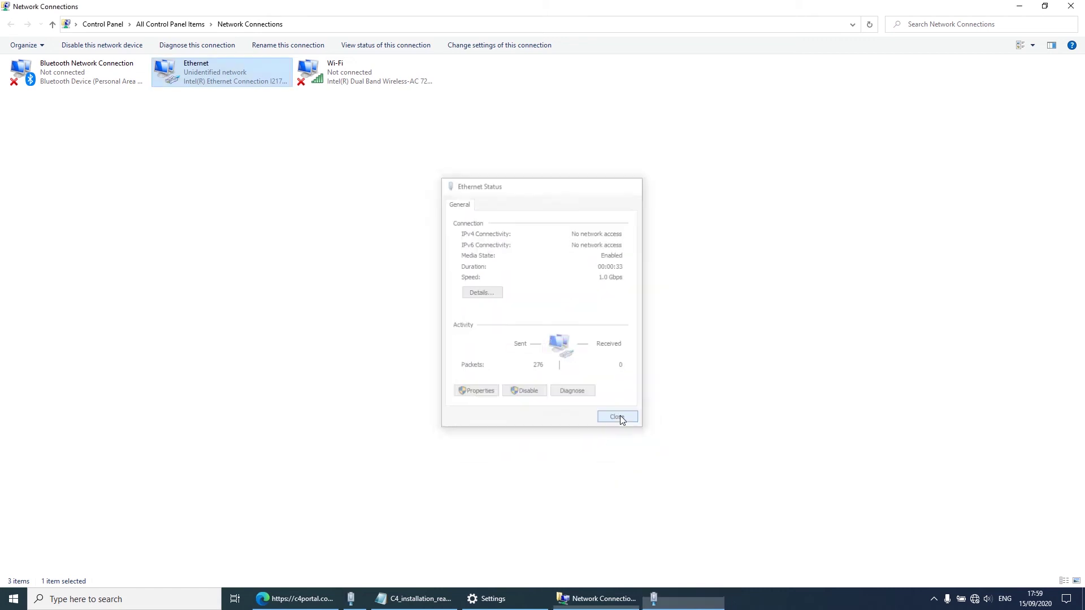
{"action": "left_click", "coordinate": [620, 416]}
{"action": "left_click", "coordinate": [201, 598]}
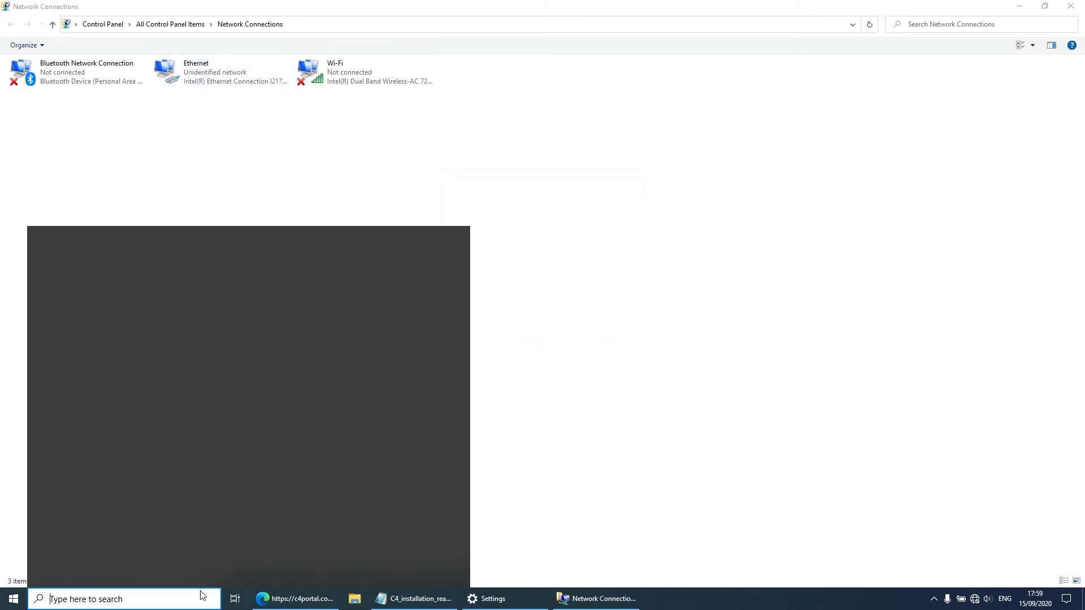
Step: In Command Prompt, run ipconfig and ping 192.168.1.77, getting 4 of 4 replies
{"action": "type", "text": "cmd"}
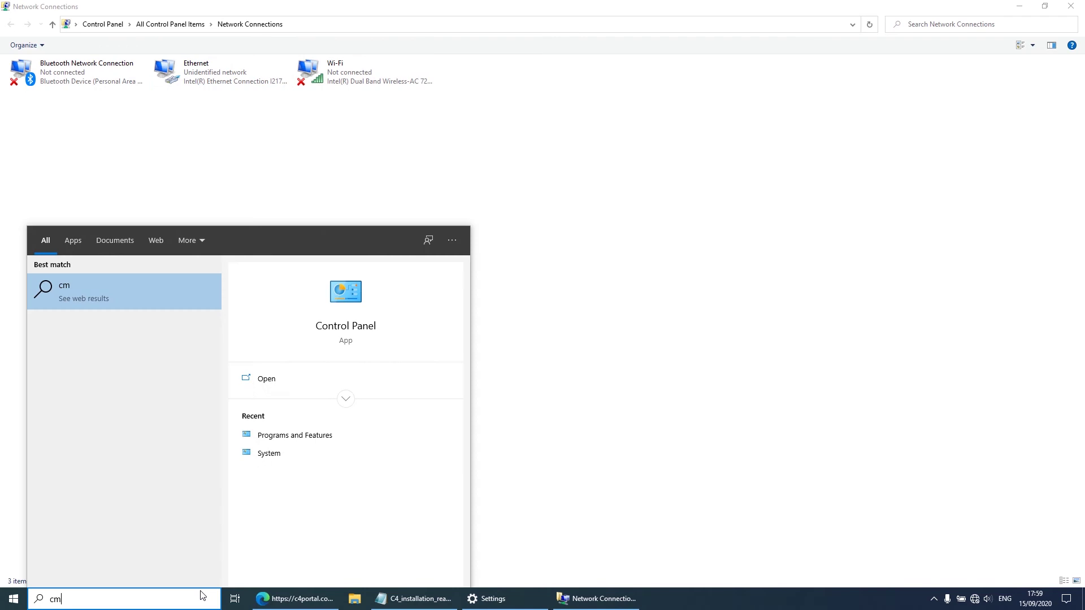
{"action": "key", "text": "Return"}
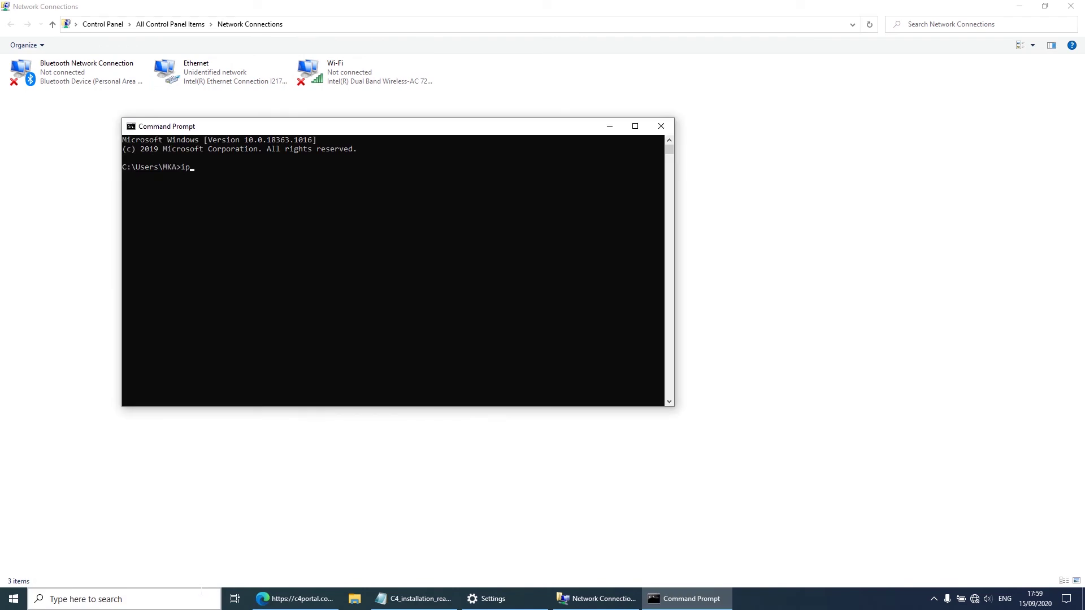
{"action": "type", "text": "ipconfig"}
{"action": "key", "text": "Return"}
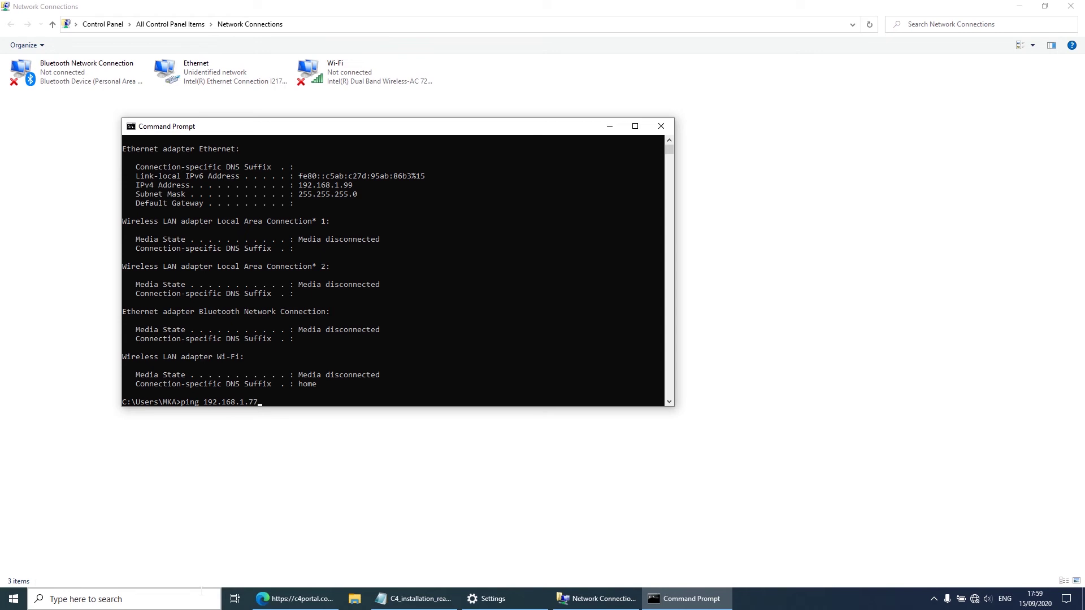
{"action": "key", "text": "Return"}
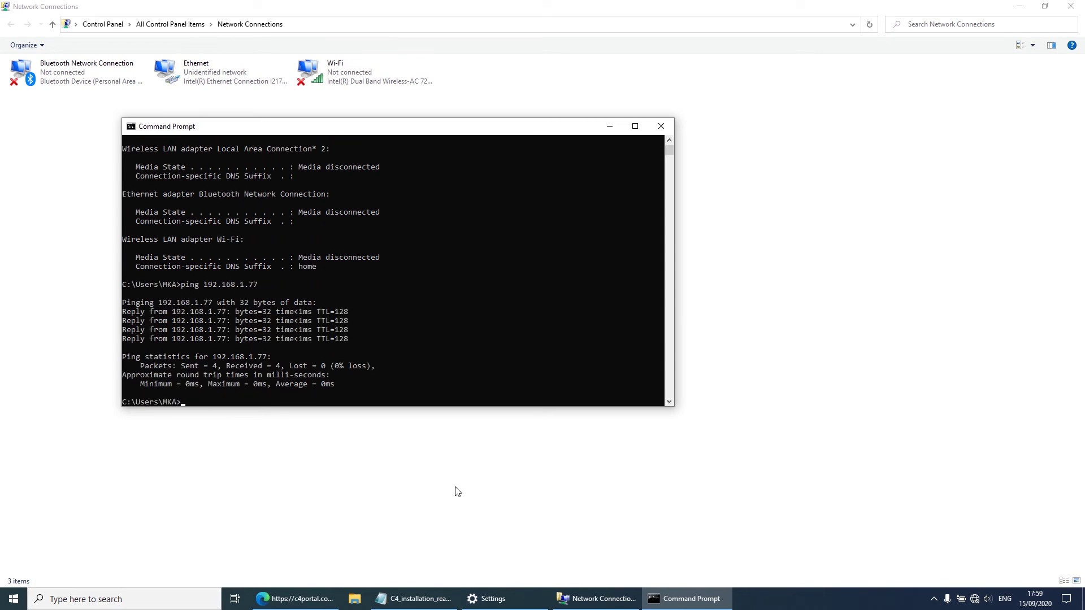
{"action": "left_click", "coordinate": [662, 131]}
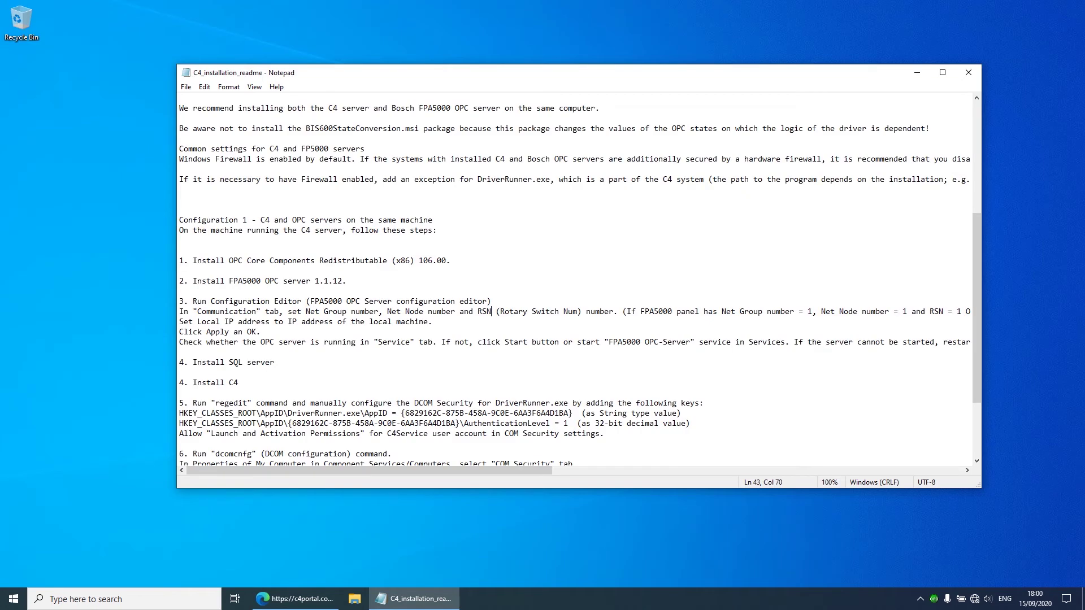
Step: Read the configuration editor instructions down to the Install SQL server step, then open File Explorer
{"action": "left_click_drag", "start_coordinate": [197, 301], "coordinate": [312, 302]}
{"action": "left_click", "coordinate": [385, 301]}
{"action": "left_click_drag", "start_coordinate": [192, 301], "coordinate": [532, 342]}
{"action": "key", "text": "Up"}
{"action": "scroll", "coordinate": [580, 280], "scroll_direction": "down", "scroll_amount": 1}
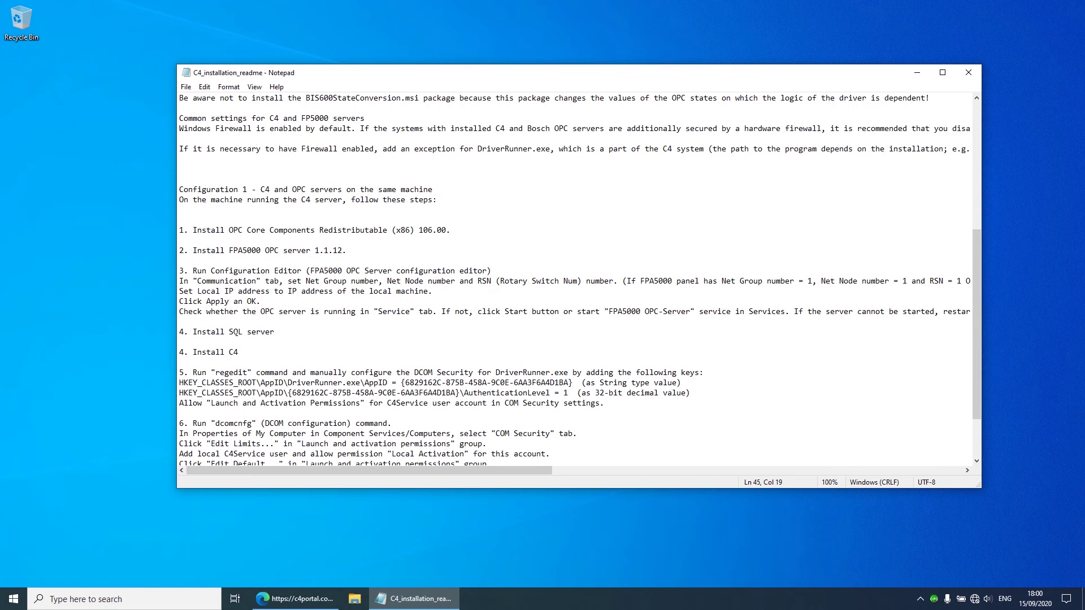
{"action": "left_click_drag", "start_coordinate": [192, 332], "coordinate": [274, 332]}
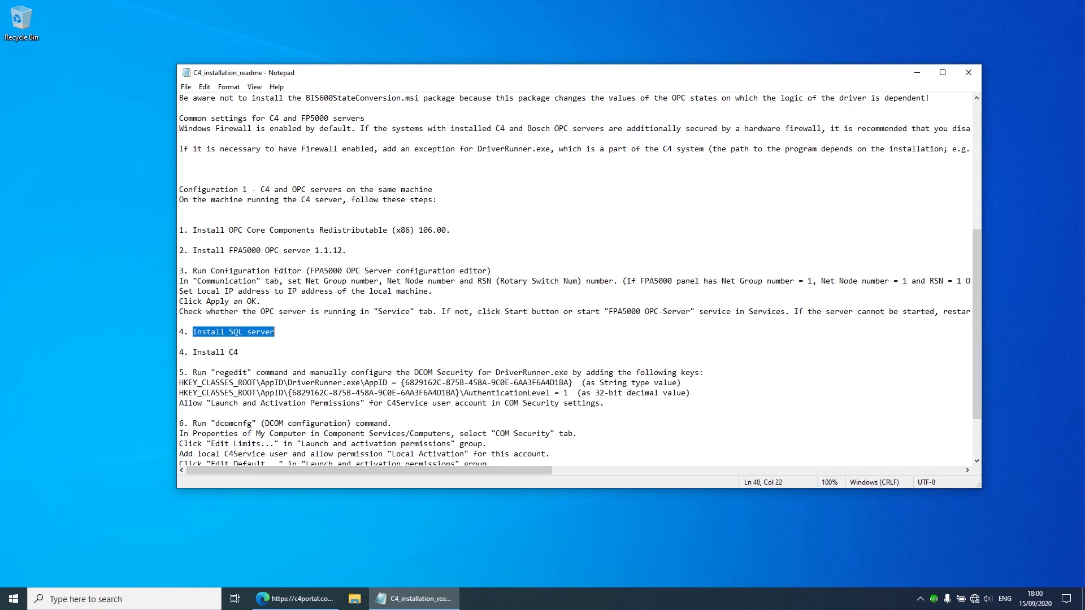
{"action": "left_click", "coordinate": [237, 332]}
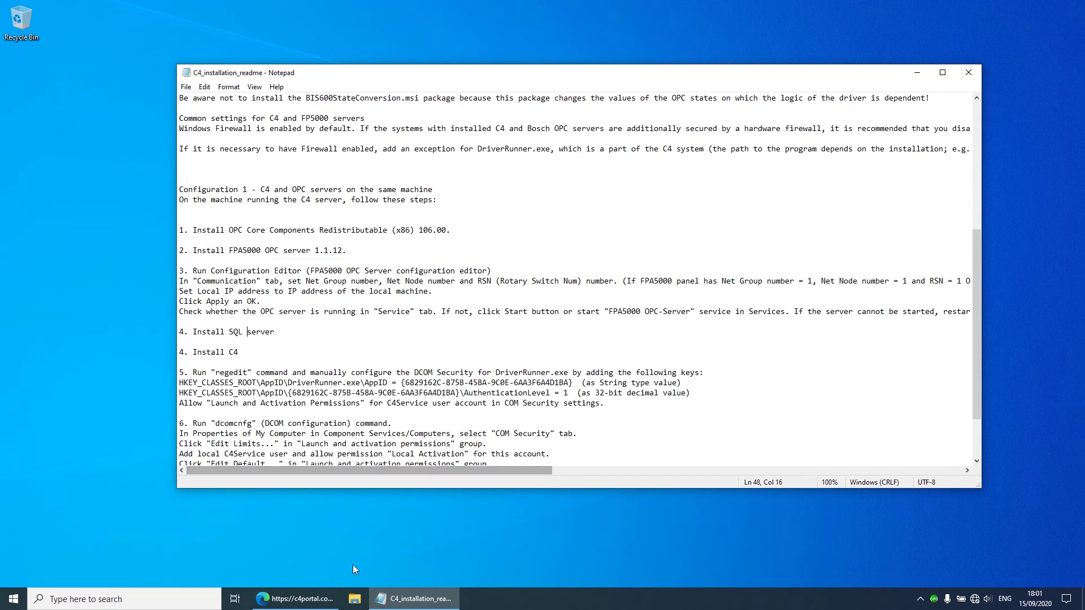
{"action": "left_click", "coordinate": [355, 599]}
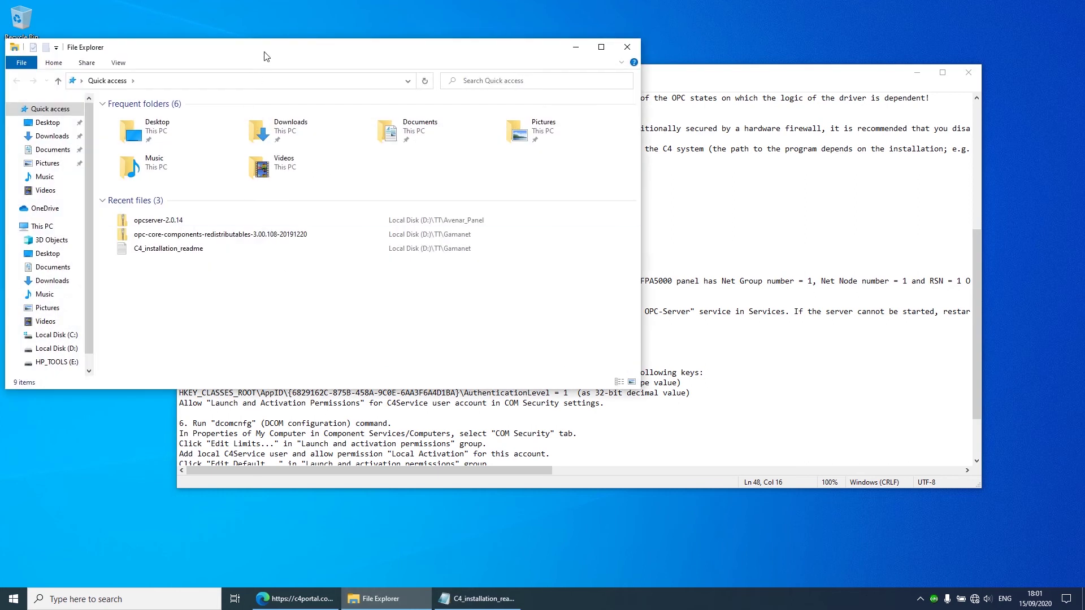
Step: Mount the C4_19.1.9959.16520 image from D:\TT\Gamanet and open Prerequisites > SQLEXPRWT
{"action": "double_click", "coordinate": [264, 49]}
{"action": "left_click", "coordinate": [66, 306]}
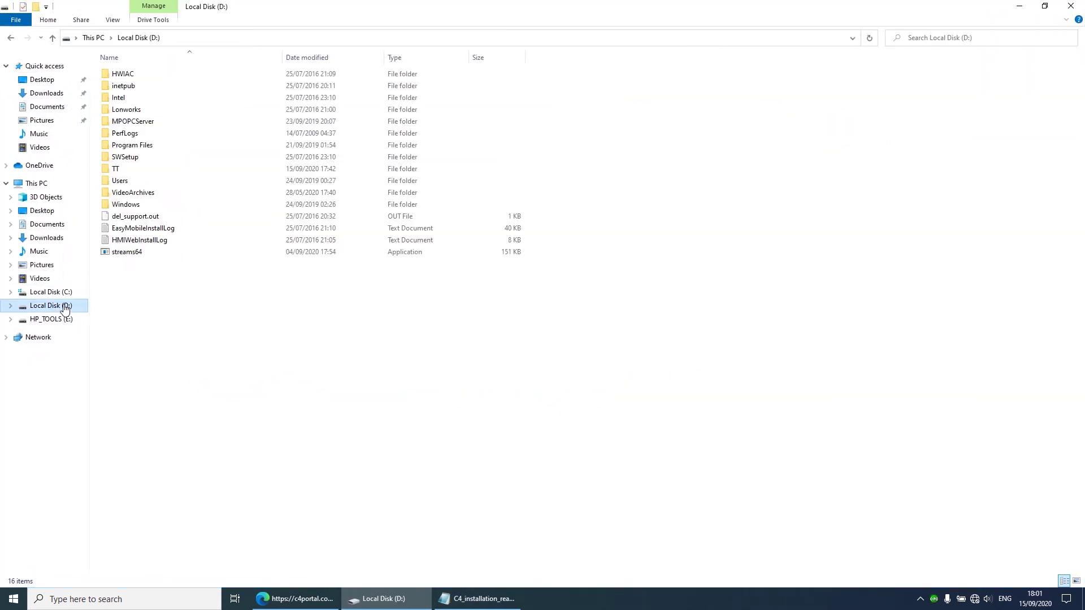
{"action": "double_click", "coordinate": [131, 171]}
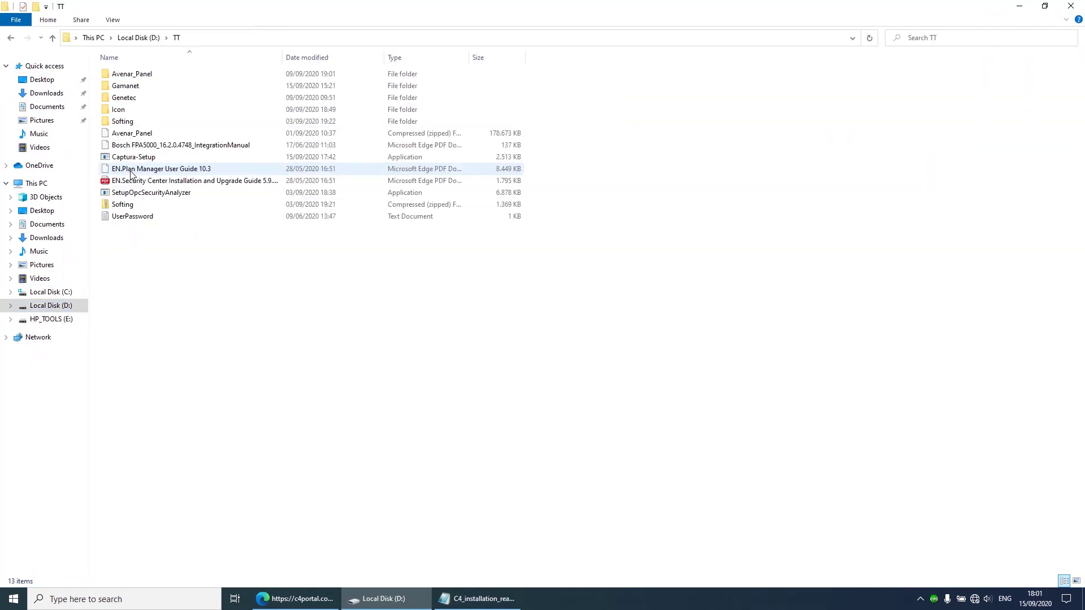
{"action": "double_click", "coordinate": [150, 90]}
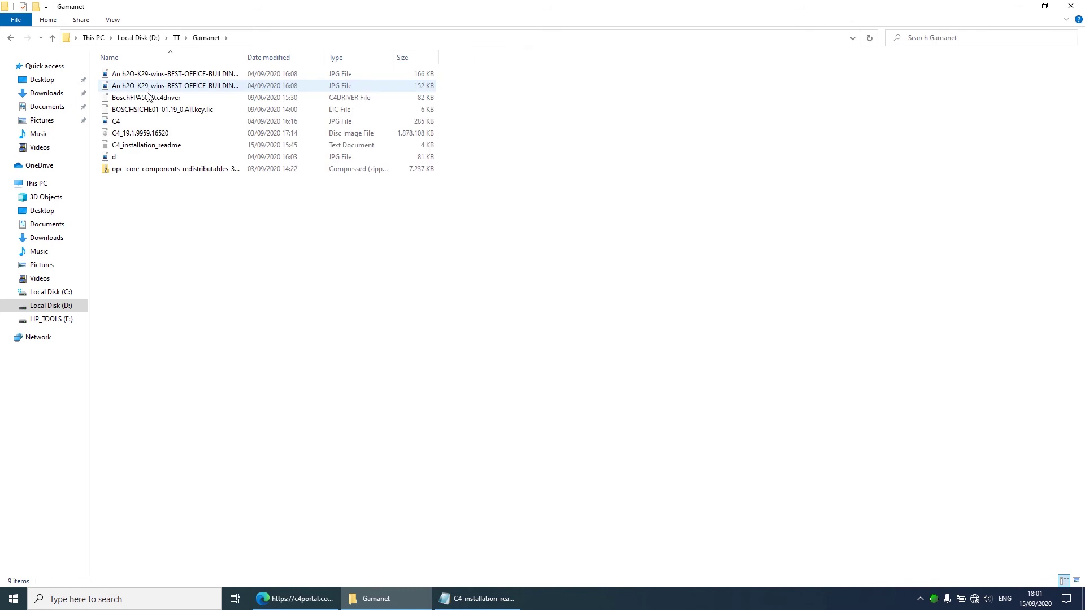
{"action": "double_click", "coordinate": [141, 137]}
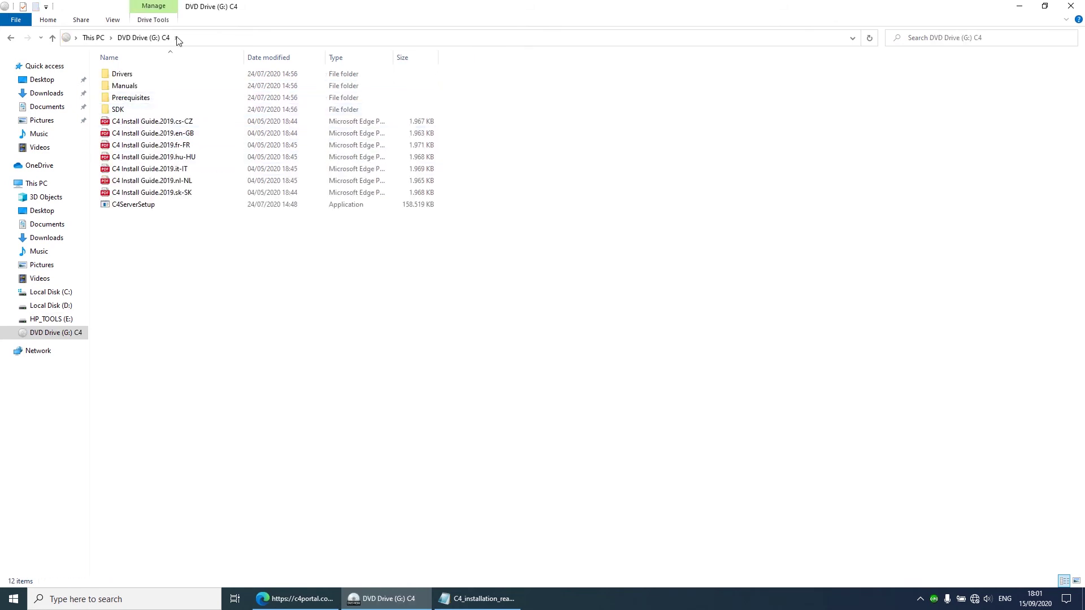
{"action": "left_click", "coordinate": [130, 103]}
{"action": "double_click", "coordinate": [130, 101]}
{"action": "double_click", "coordinate": [130, 77]}
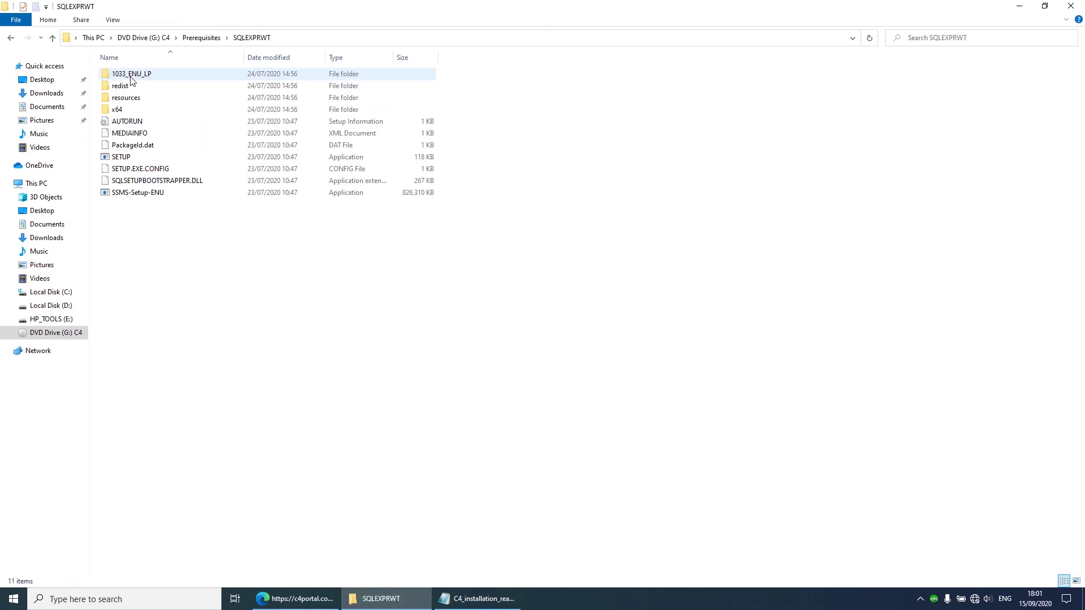
{"action": "left_click", "coordinate": [136, 158]}
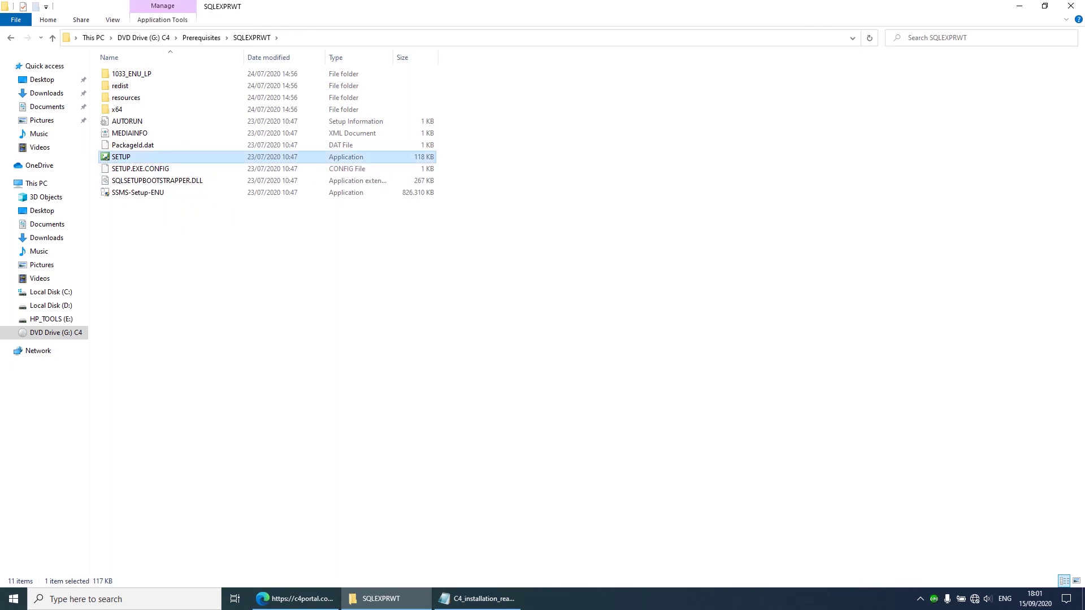
Step: Clear the desktop, return to the SQLEXPRWT folder, and launch the SQL Server SETUP
{"action": "left_click", "coordinate": [699, 218]}
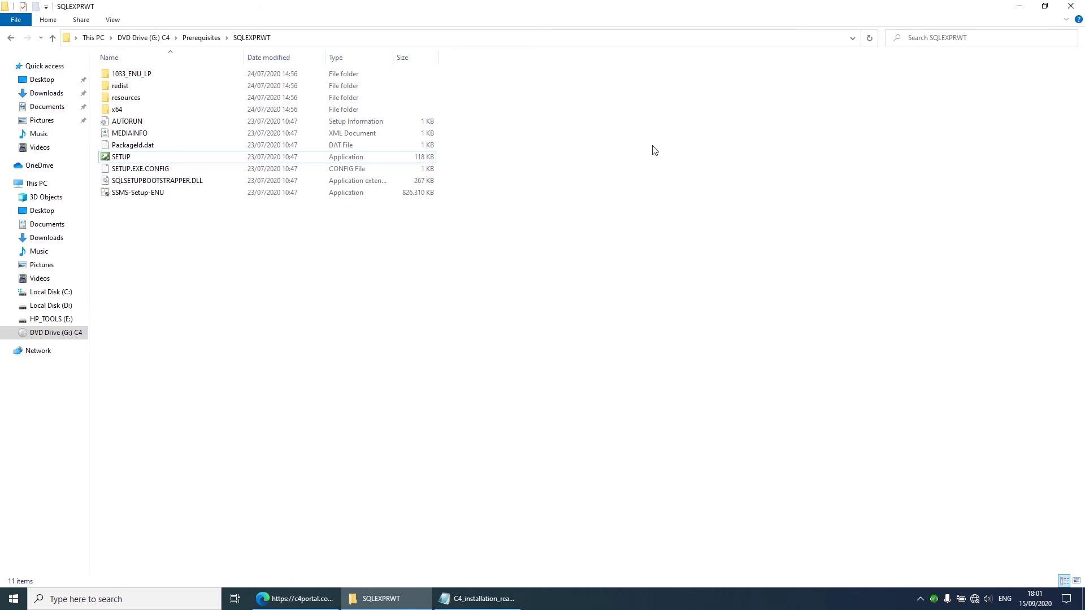
{"action": "left_click", "coordinate": [1019, 6]}
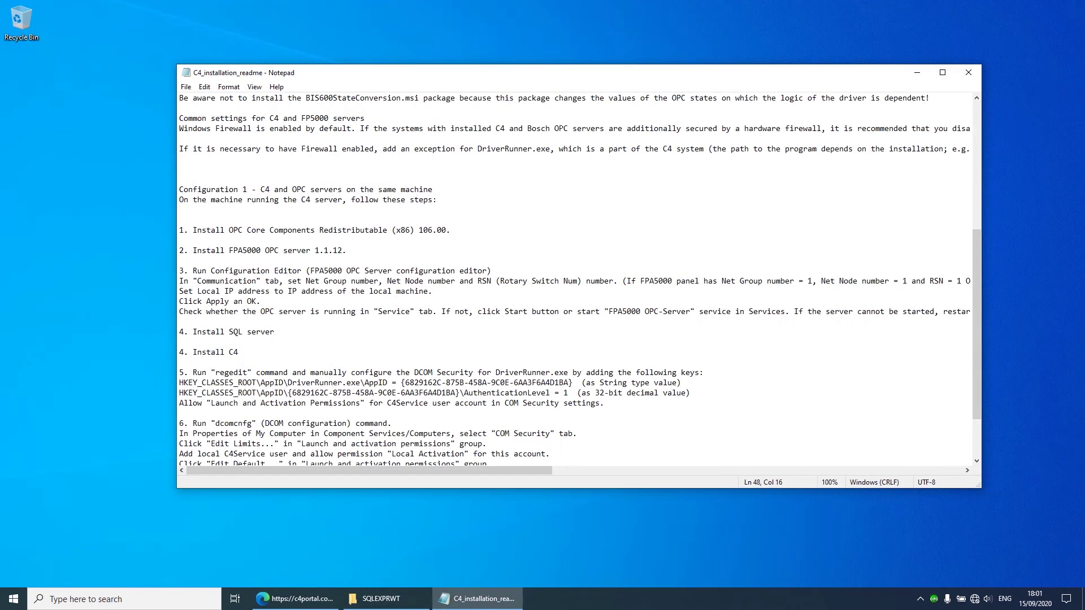
{"action": "left_click", "coordinate": [917, 72]}
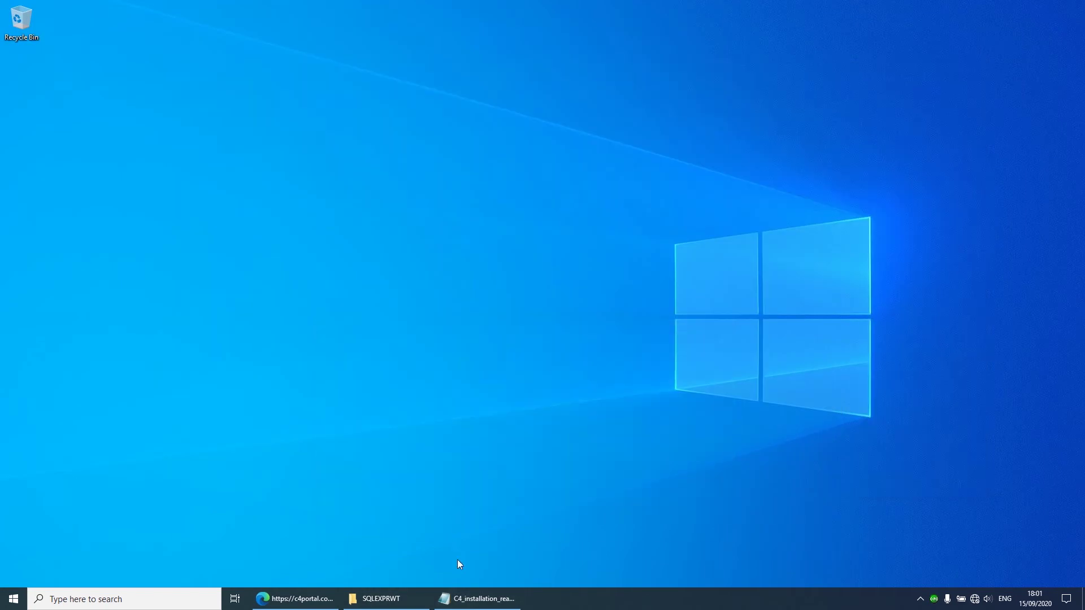
{"action": "mouse_move", "coordinate": [421, 604]}
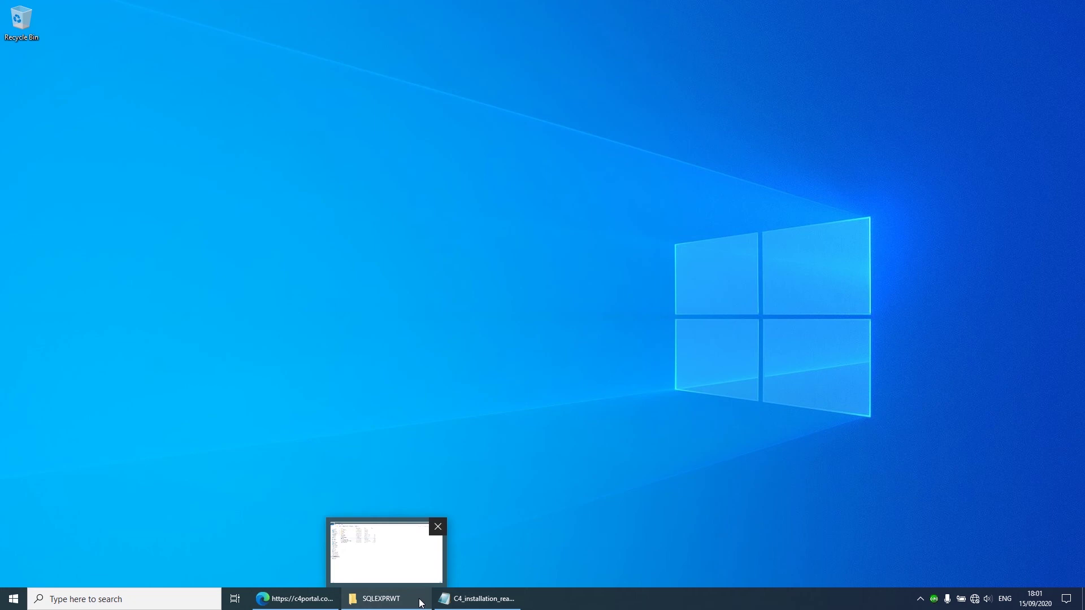
{"action": "left_click", "coordinate": [421, 604]}
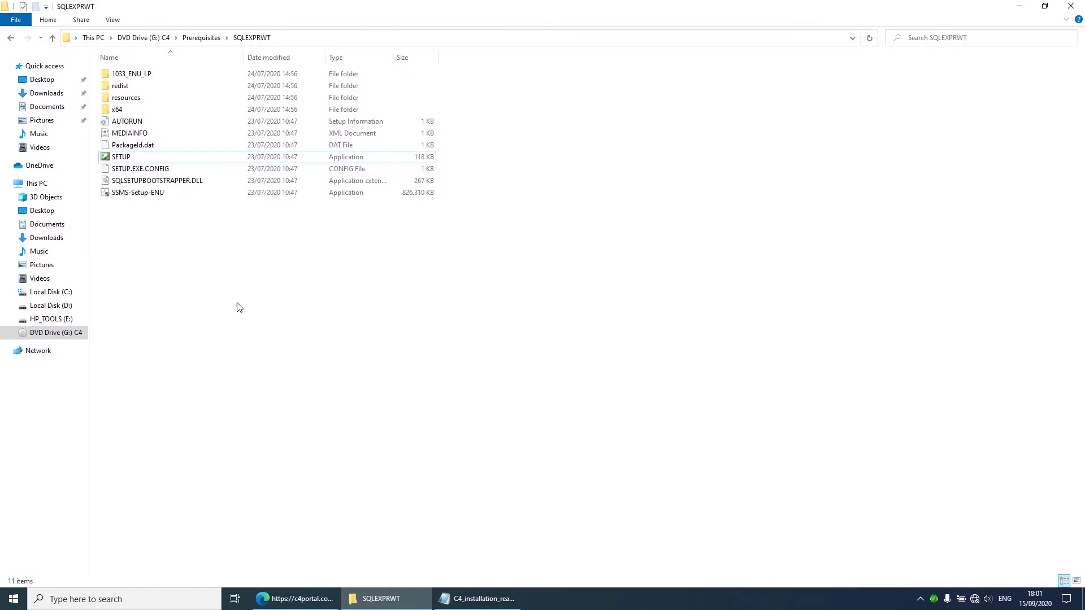
{"action": "left_click", "coordinate": [173, 159]}
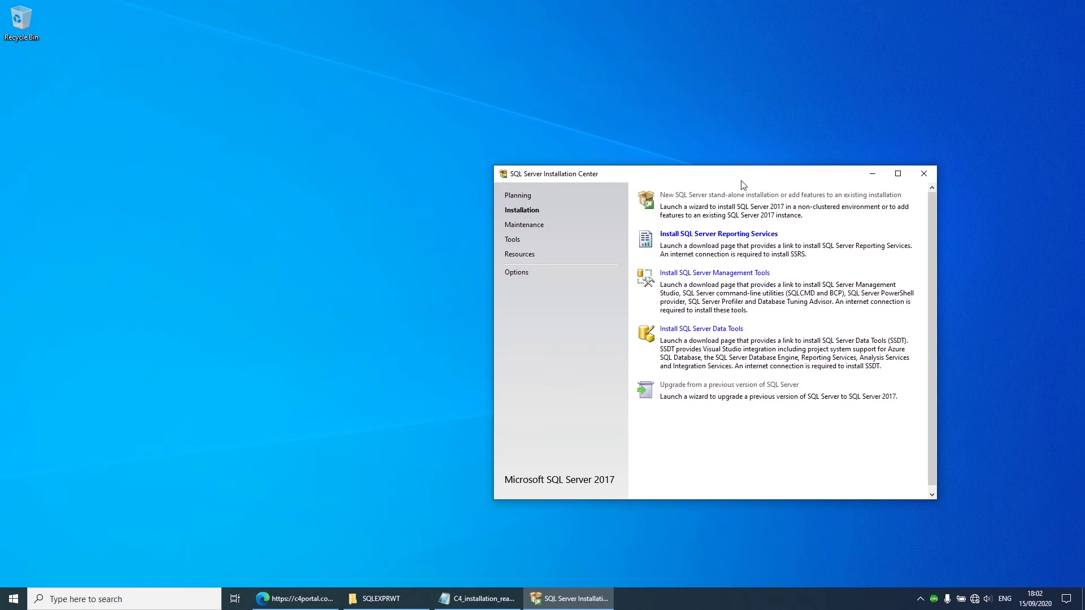
Step: Accept the SQL Server 2017 licence terms and advance to the global rules check
{"action": "left_click_drag", "start_coordinate": [739, 175], "coordinate": [678, 142]}
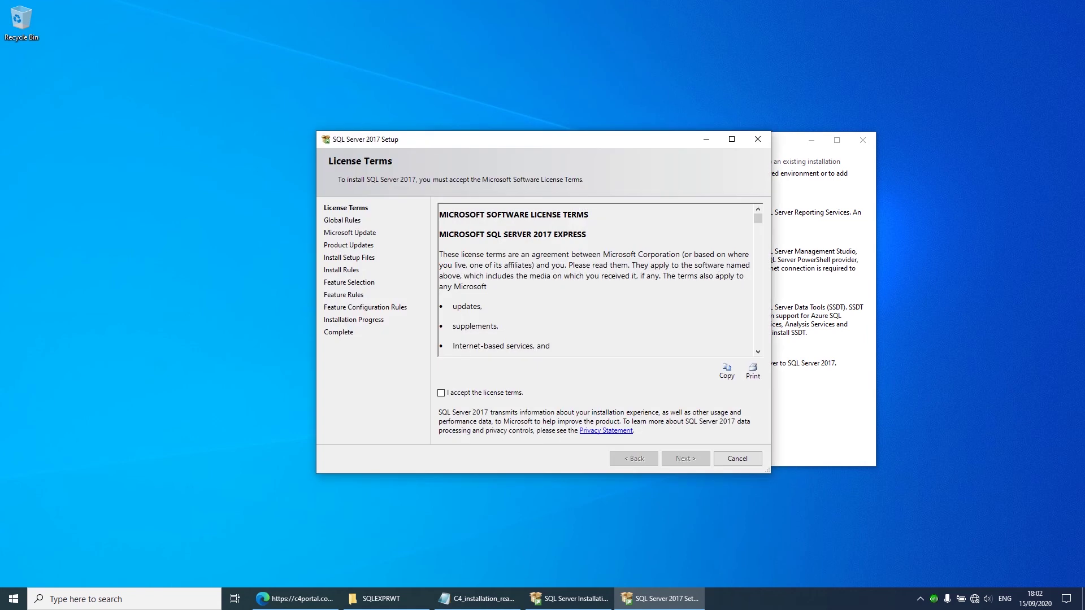
{"action": "left_click", "coordinate": [464, 395]}
{"action": "left_click", "coordinate": [688, 460]}
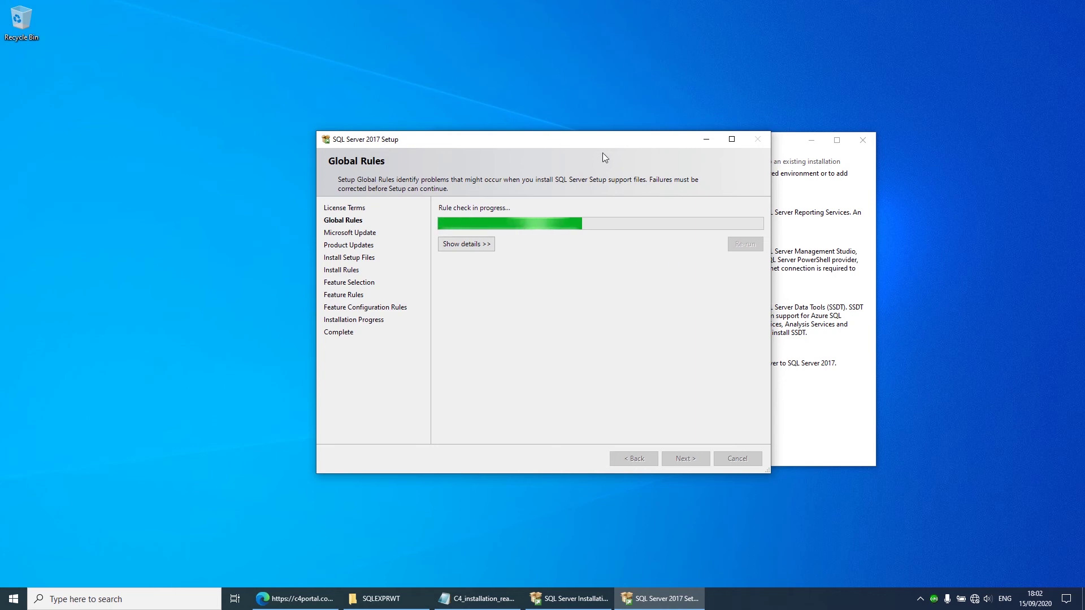
{"action": "left_click_drag", "start_coordinate": [594, 146], "coordinate": [410, 89]}
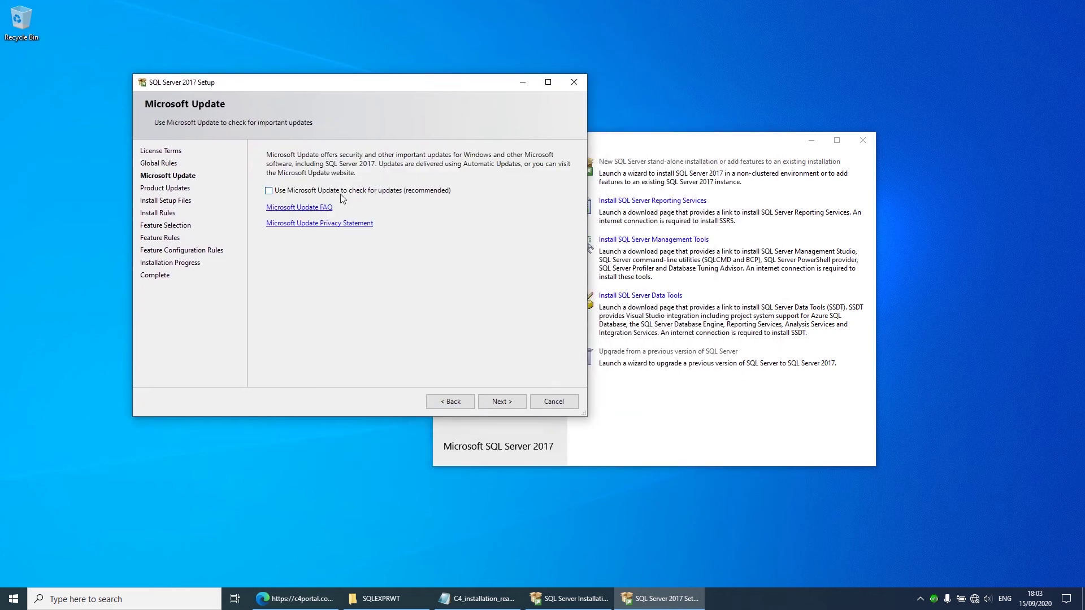
Step: Continue past Microsoft Update and the product update error to Install Rules, then open Control Panel
{"action": "left_click", "coordinate": [508, 401]}
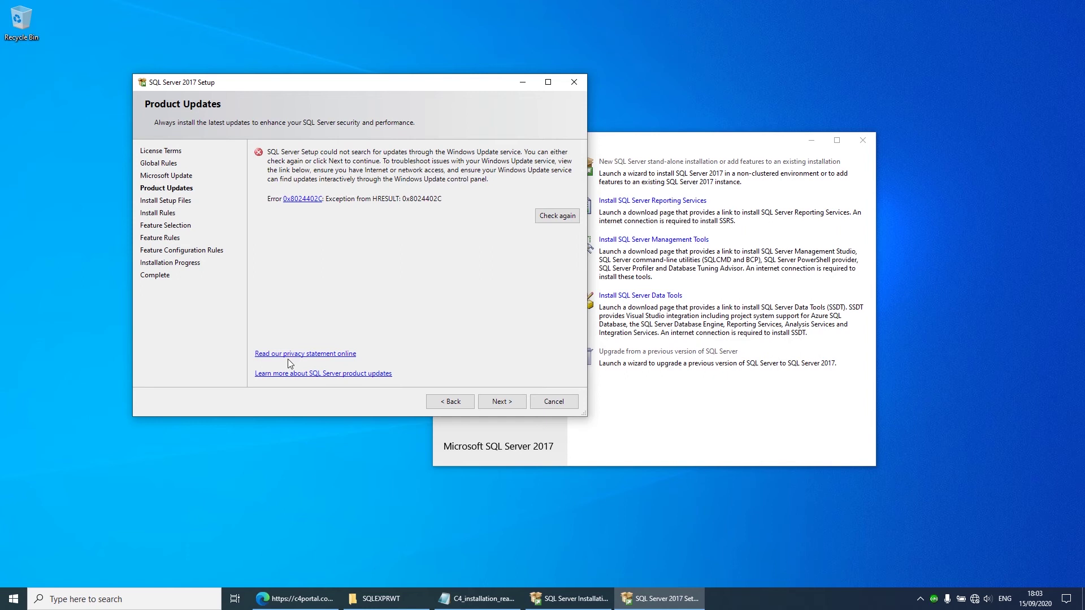
{"action": "left_click", "coordinate": [496, 405]}
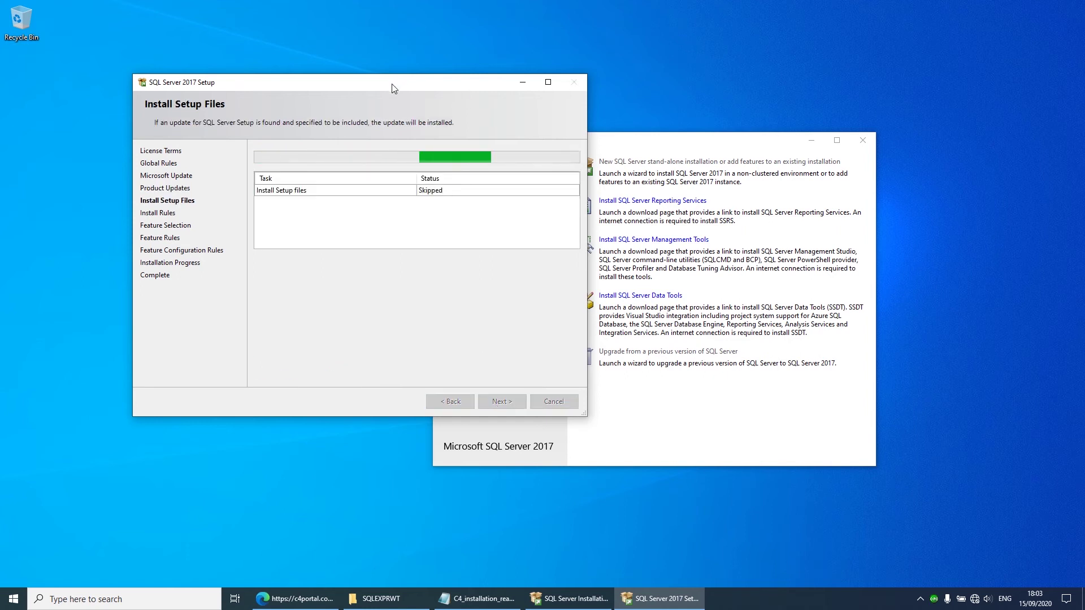
{"action": "left_click_drag", "start_coordinate": [413, 88], "coordinate": [305, 71]}
{"action": "left_click_drag", "start_coordinate": [580, 141], "coordinate": [773, 60]}
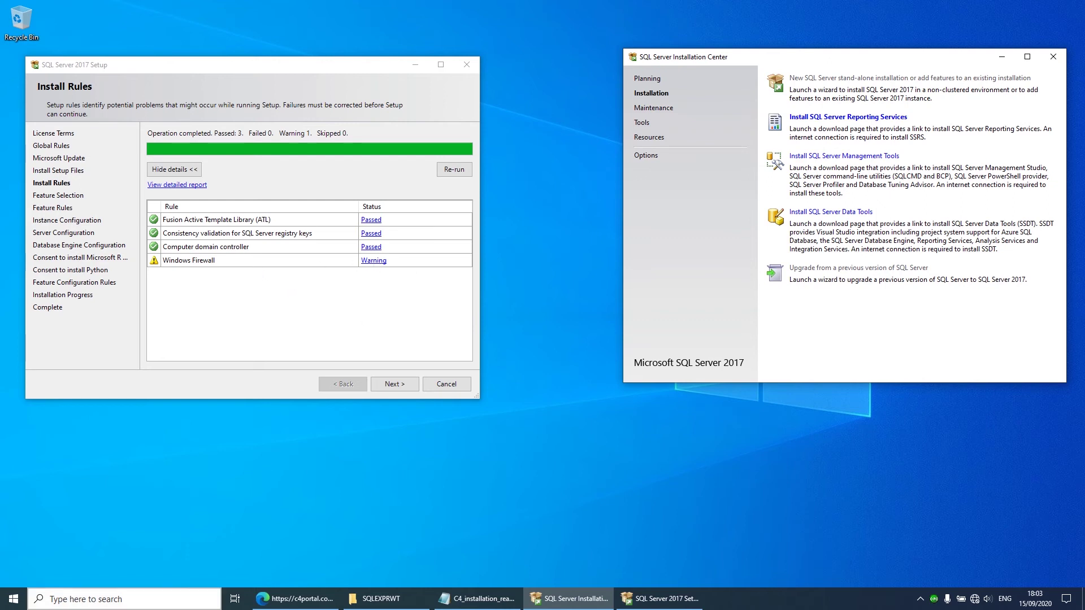
{"action": "left_click", "coordinate": [14, 599]}
{"action": "left_click", "coordinate": [202, 294]}
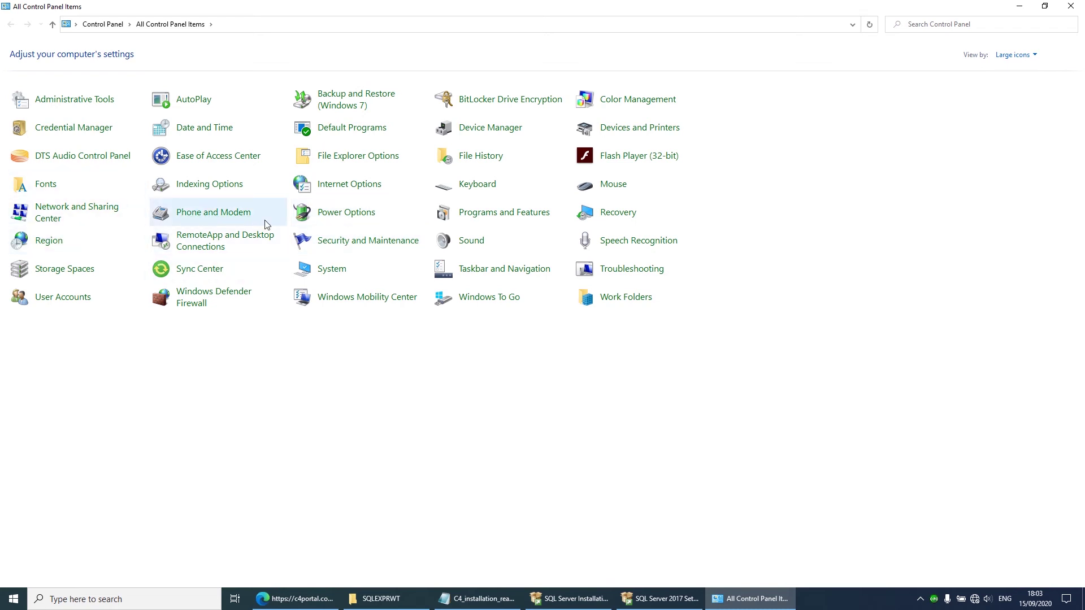
Step: Turn Windows Defender Firewall off for private and public networks, apply, and close the window
{"action": "left_click", "coordinate": [211, 294]}
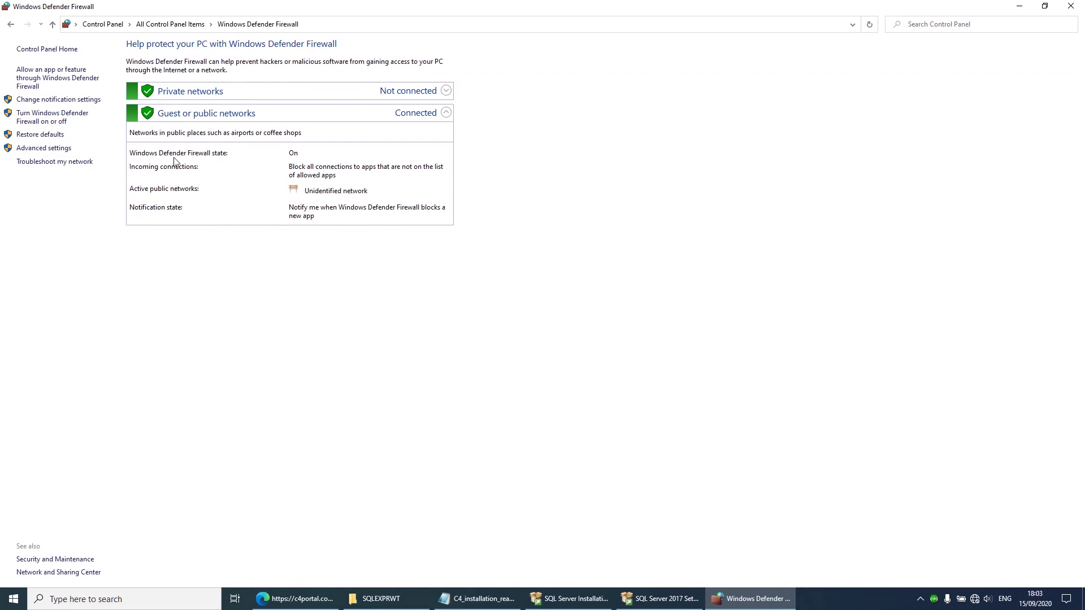
{"action": "left_click", "coordinate": [44, 122]}
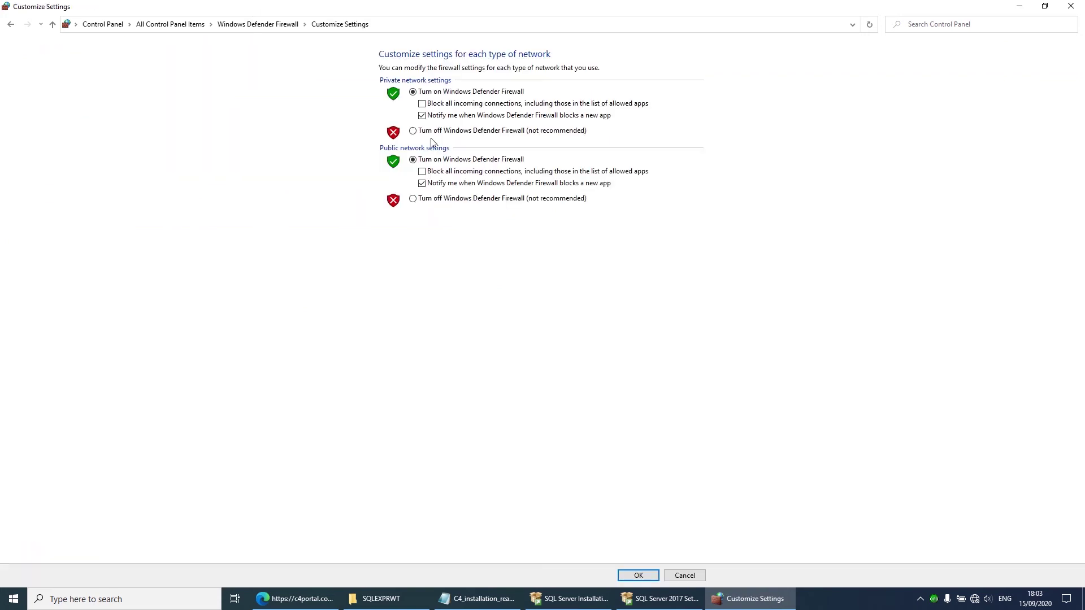
{"action": "left_click", "coordinate": [414, 131]}
{"action": "left_click", "coordinate": [413, 199]}
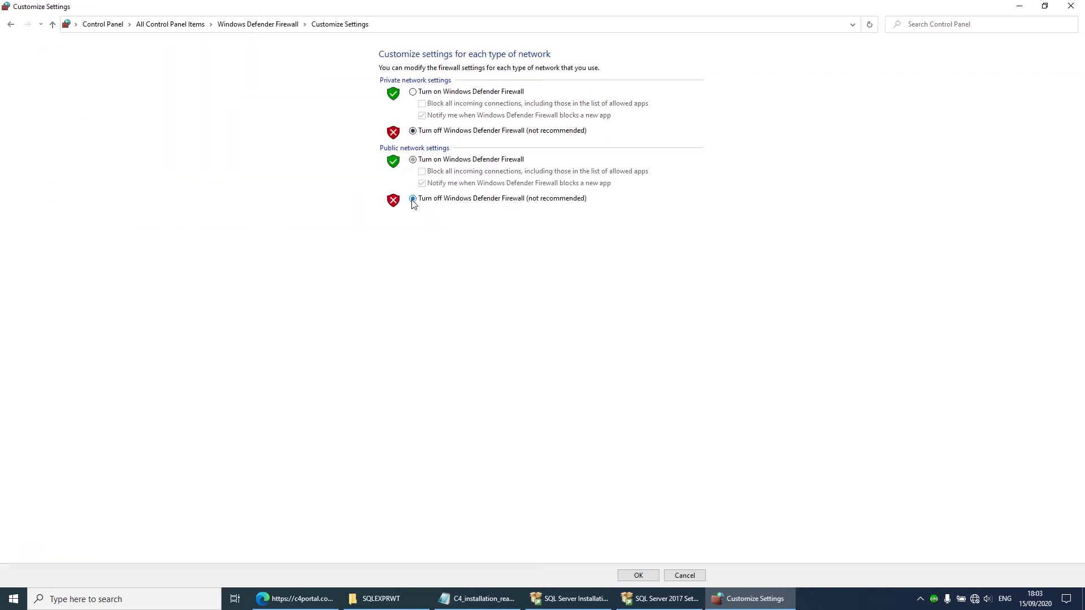
{"action": "left_click", "coordinate": [639, 576]}
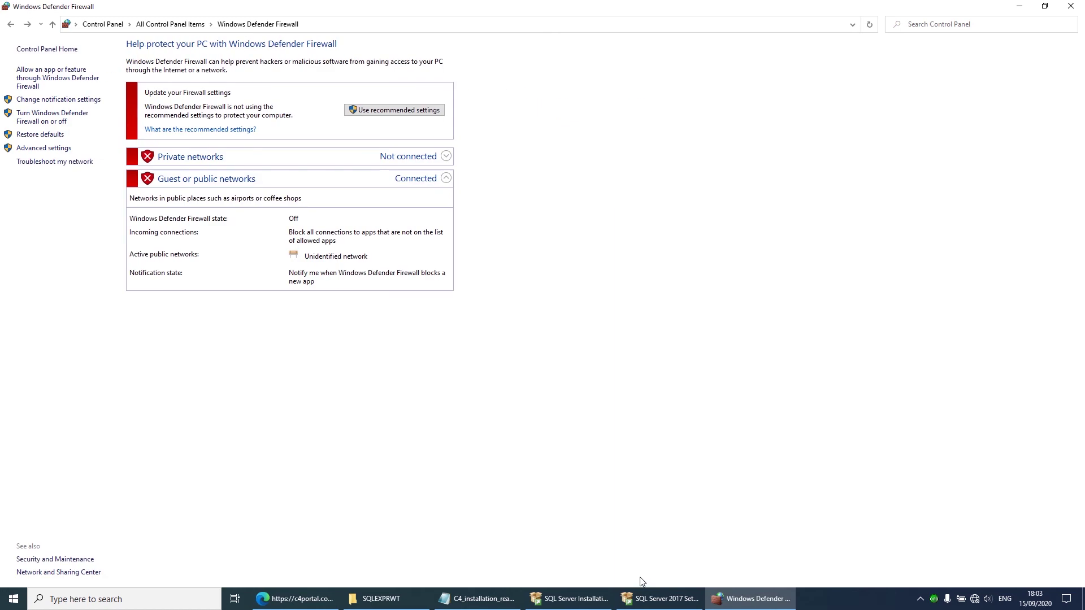
{"action": "left_click", "coordinate": [1070, 7]}
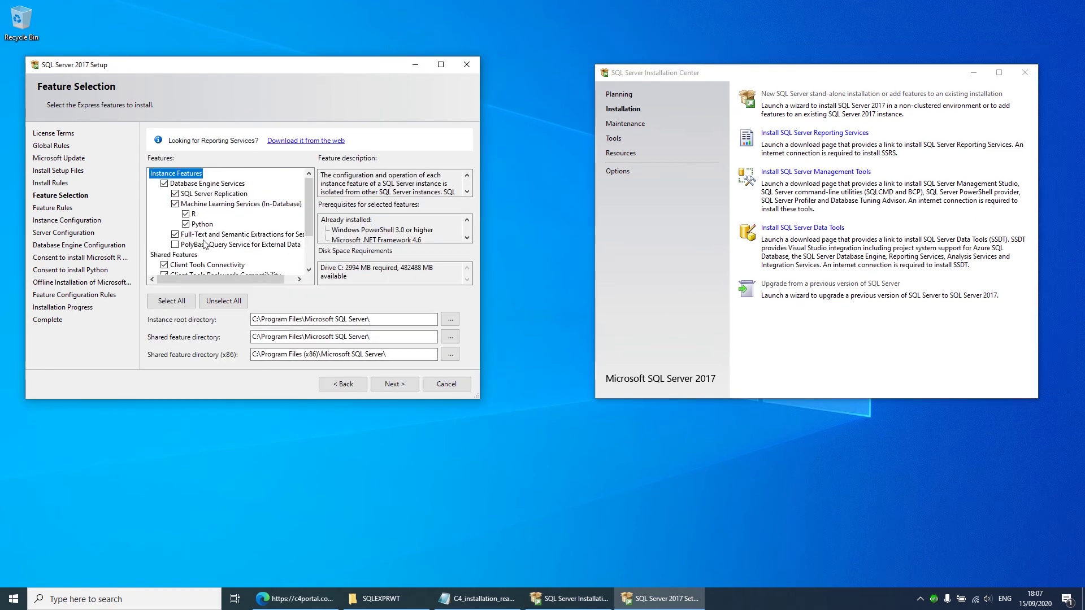
Step: Keep the selected features, the SQLEXPRESS named instance, default service accounts and database engine settings
{"action": "left_click", "coordinate": [185, 225]}
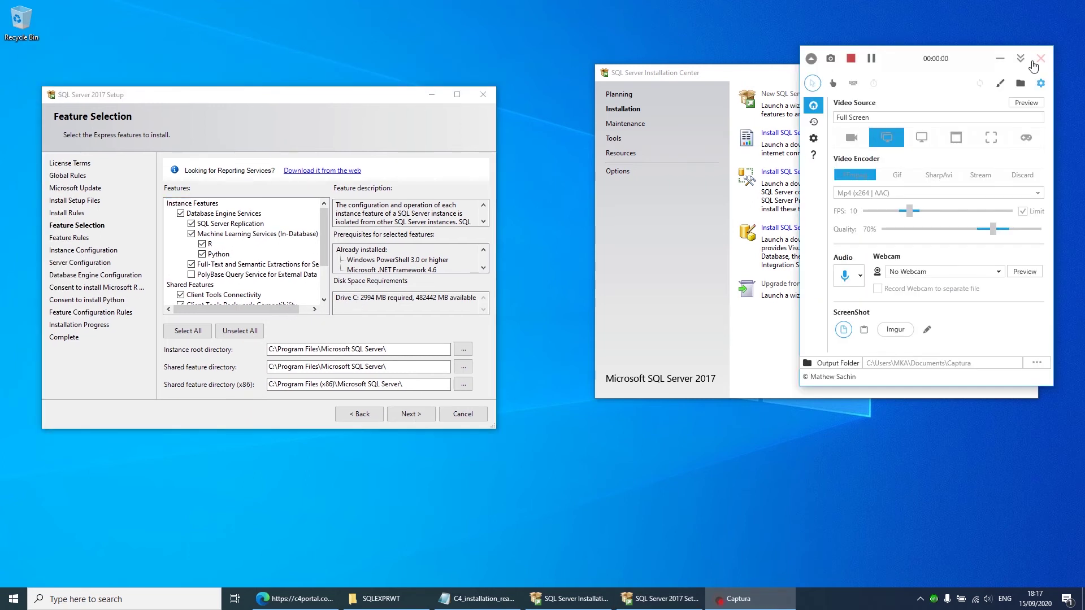
{"action": "left_click", "coordinate": [1021, 58]}
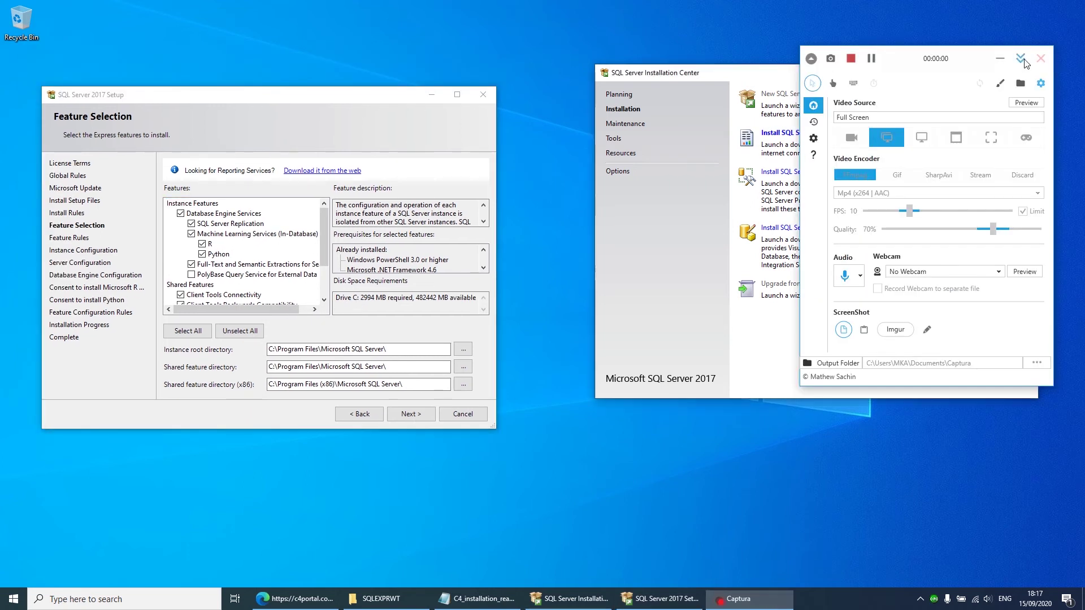
{"action": "left_click", "coordinate": [411, 414]}
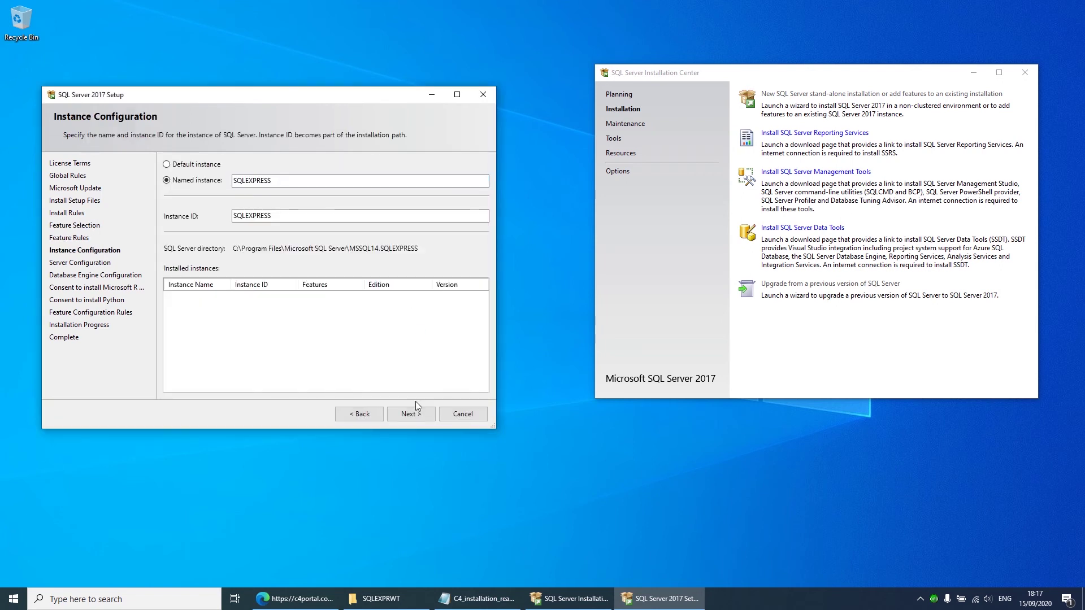
{"action": "left_click", "coordinate": [411, 414]}
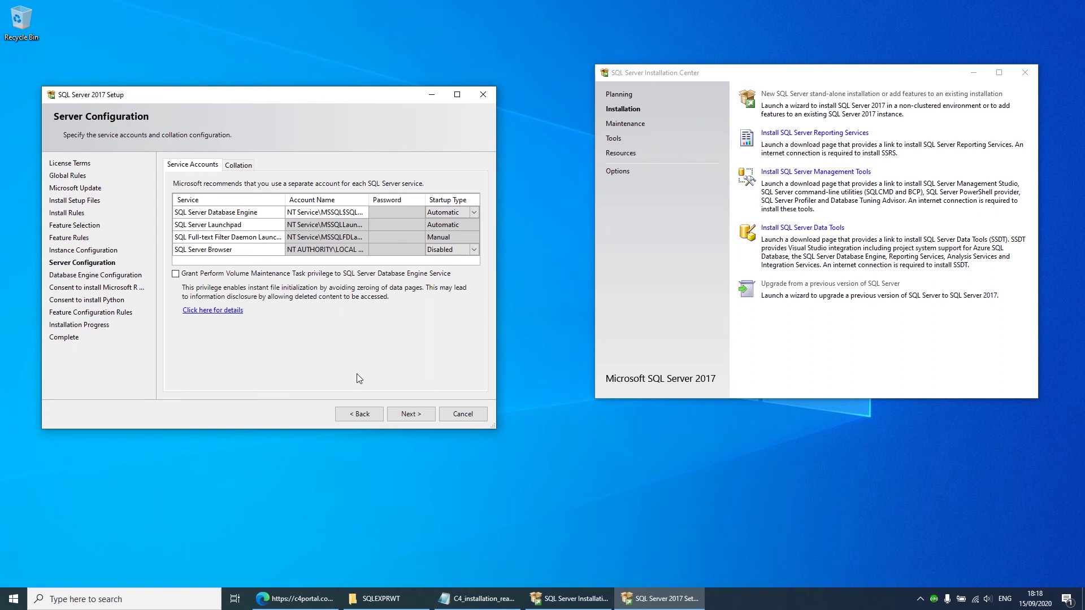
{"action": "left_click", "coordinate": [412, 415]}
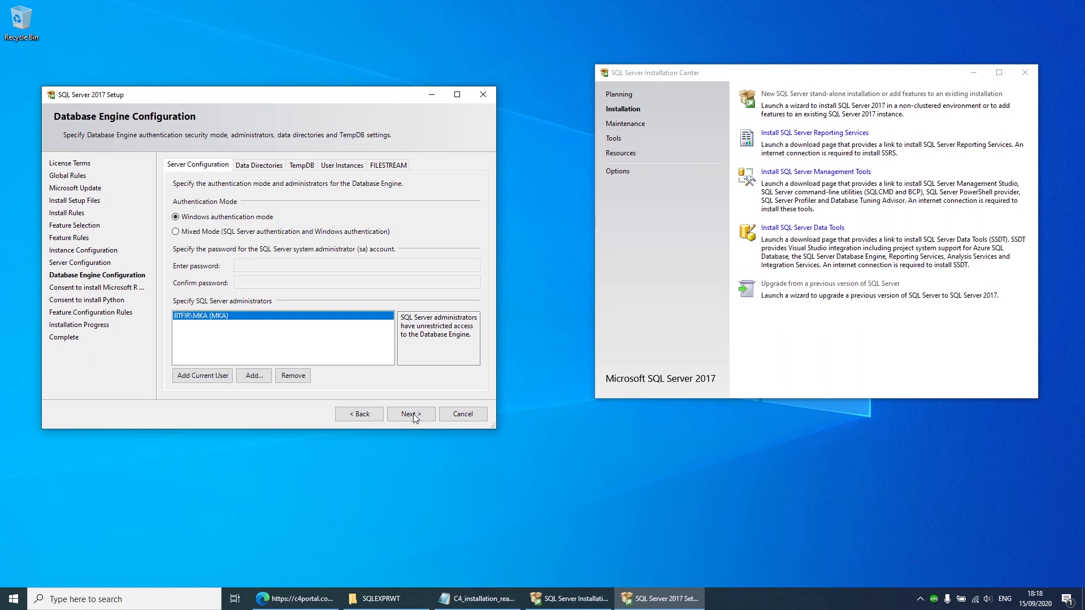
{"action": "left_click", "coordinate": [411, 414]}
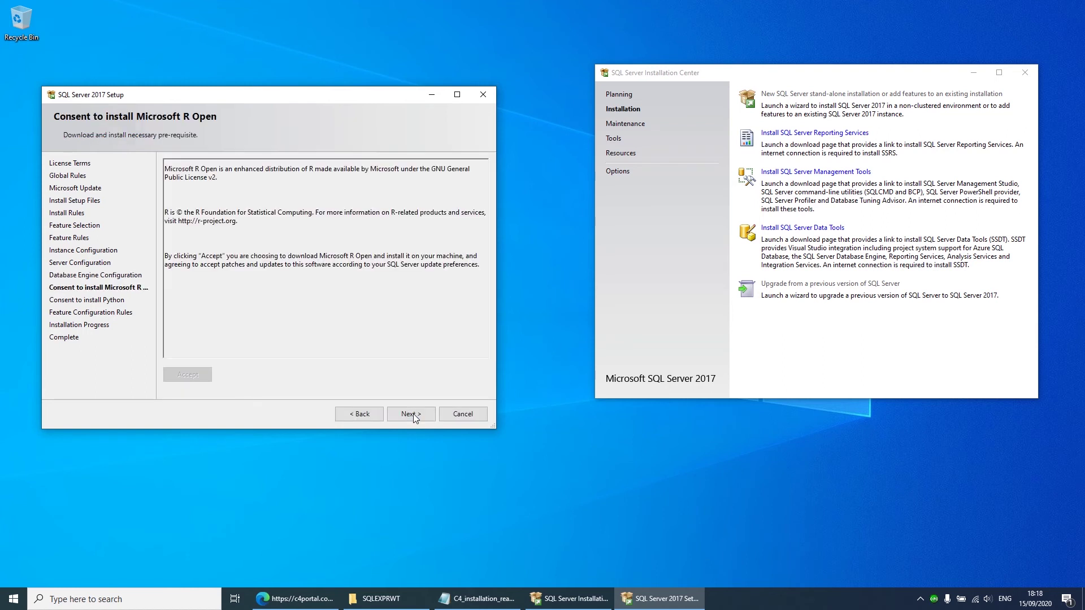
Step: Accept the R Open and Python consents, acknowledge the restart notice, and close the finished setup
{"action": "left_click", "coordinate": [411, 414]}
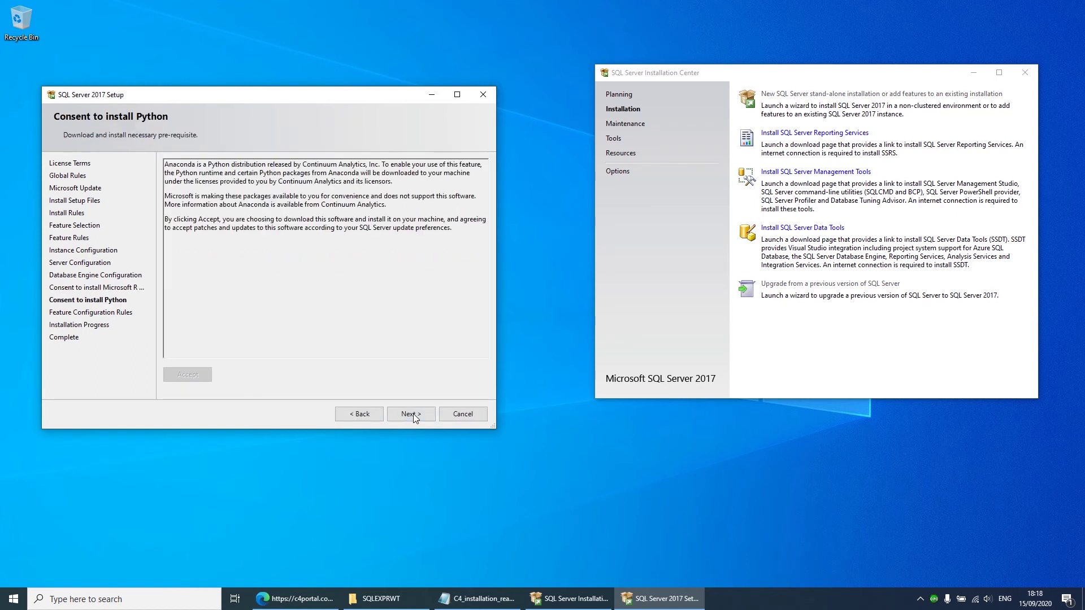
{"action": "left_click", "coordinate": [413, 414]}
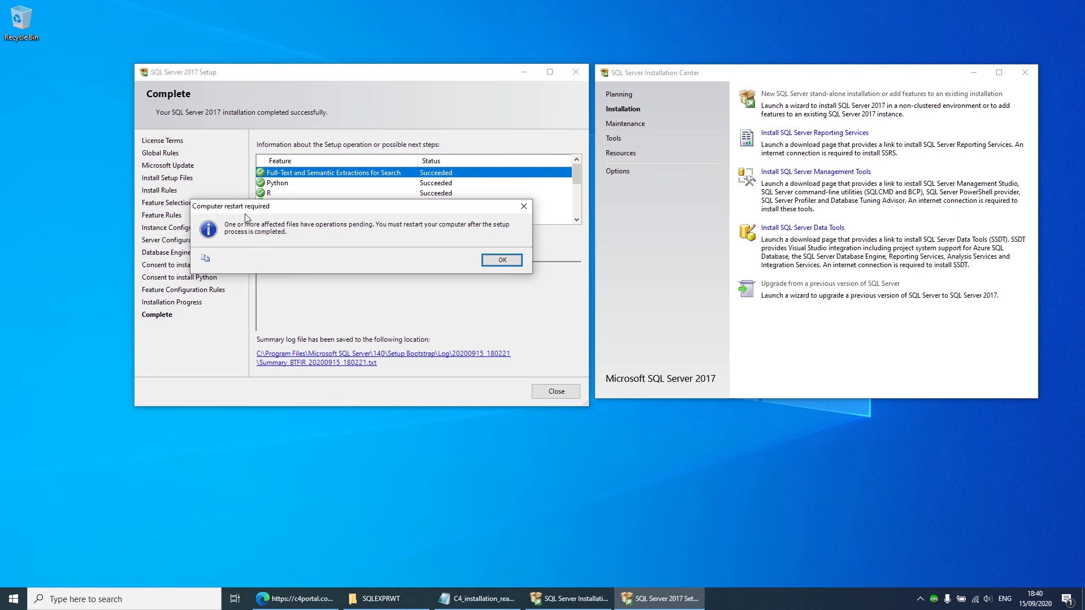
{"action": "left_click", "coordinate": [503, 260]}
{"action": "left_click", "coordinate": [561, 394]}
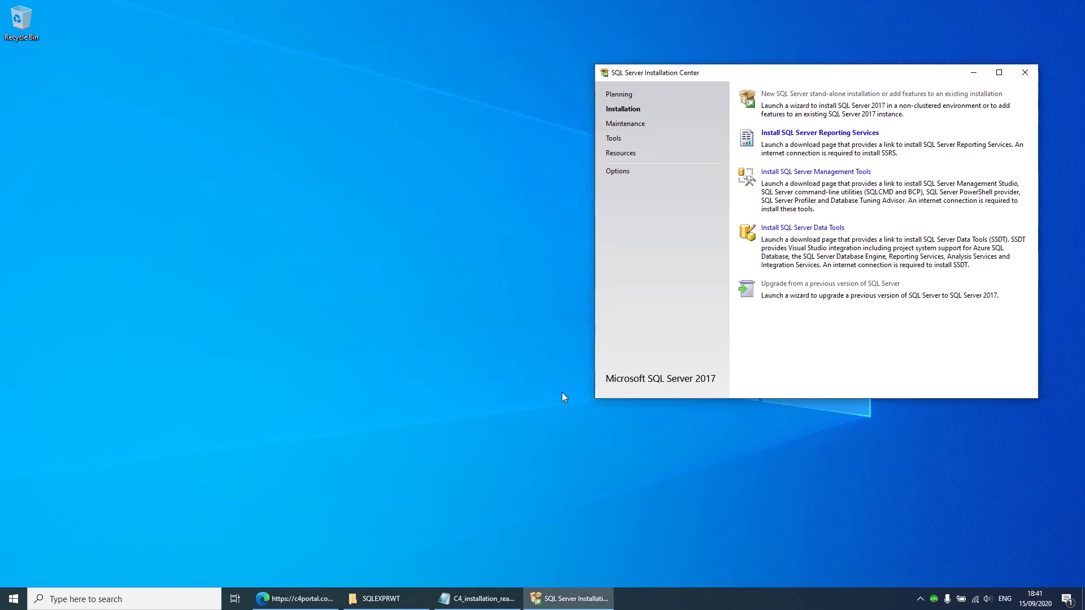
Step: Close the SQL Server Installation Center, mount the C4 disc image and launch C4ServerSetup
{"action": "left_click", "coordinate": [1022, 74]}
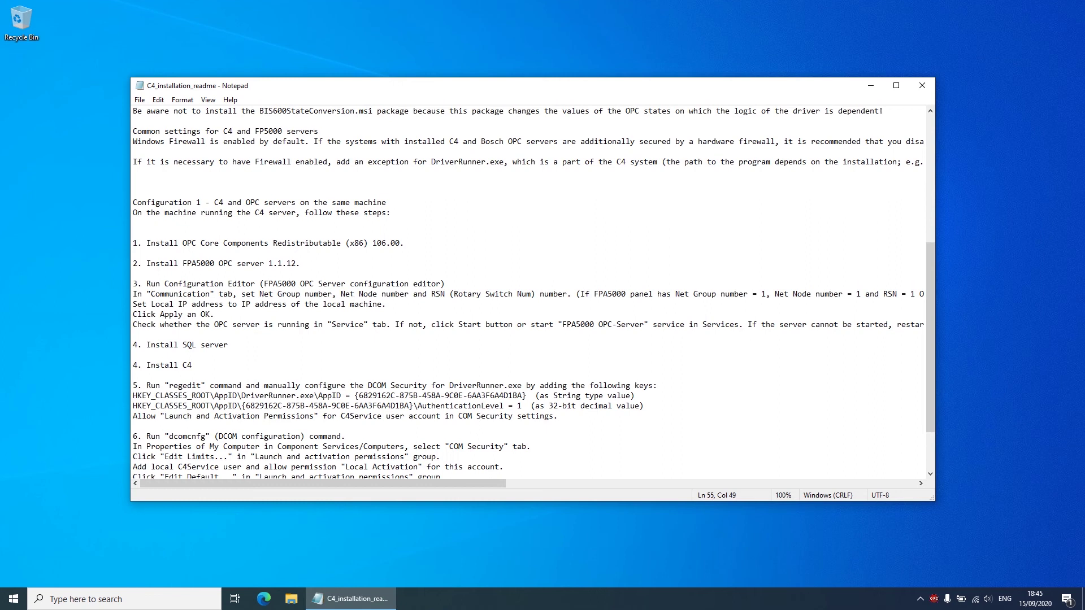
{"action": "left_click", "coordinate": [354, 304]}
{"action": "left_click", "coordinate": [293, 605]}
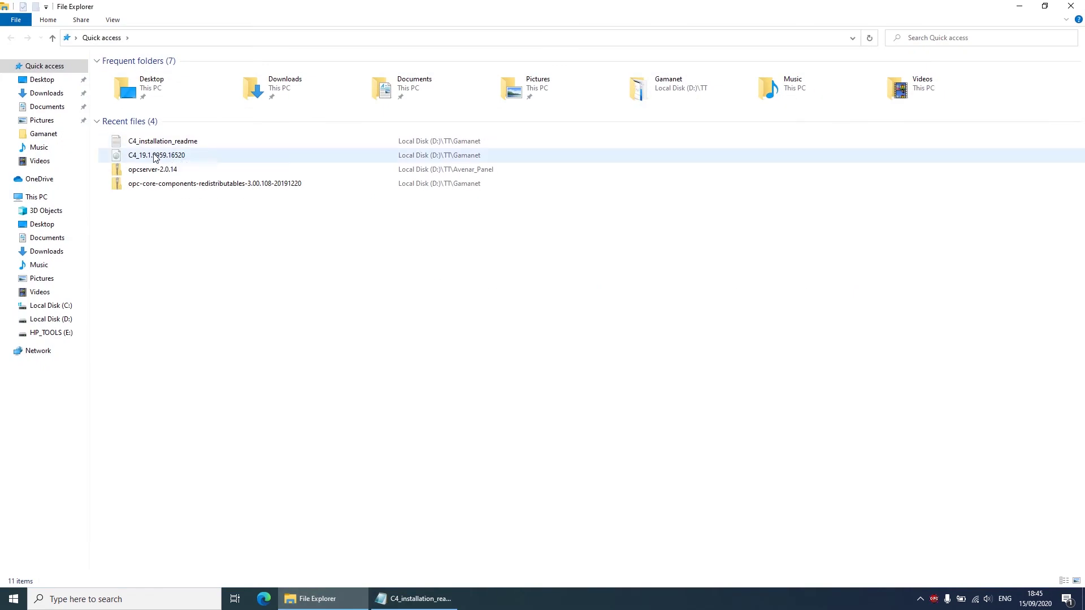
{"action": "left_click", "coordinate": [158, 158]}
{"action": "double_click", "coordinate": [157, 158]}
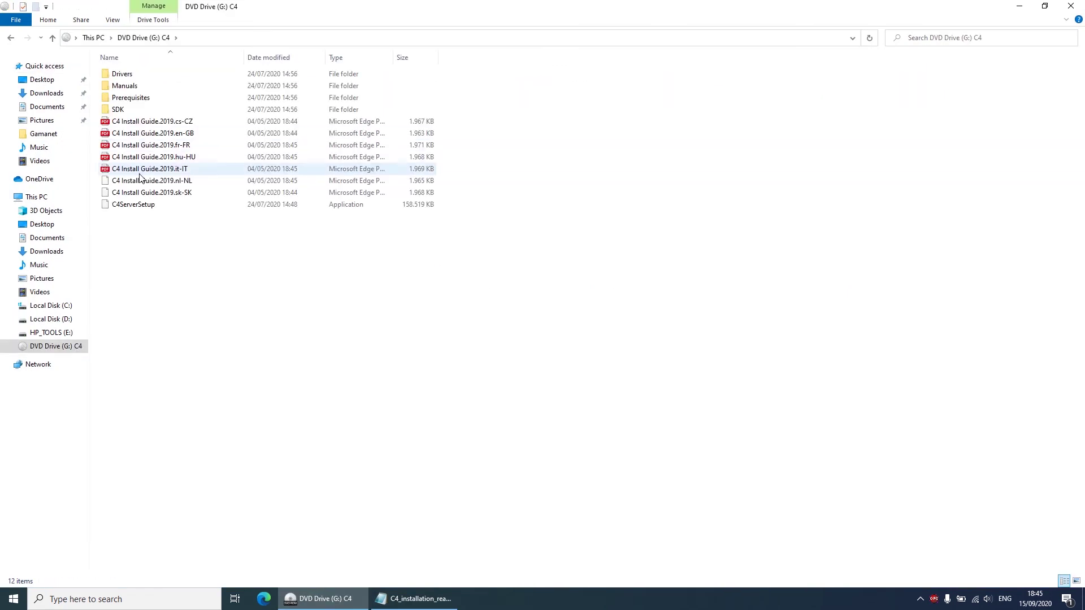
{"action": "double_click", "coordinate": [140, 208]}
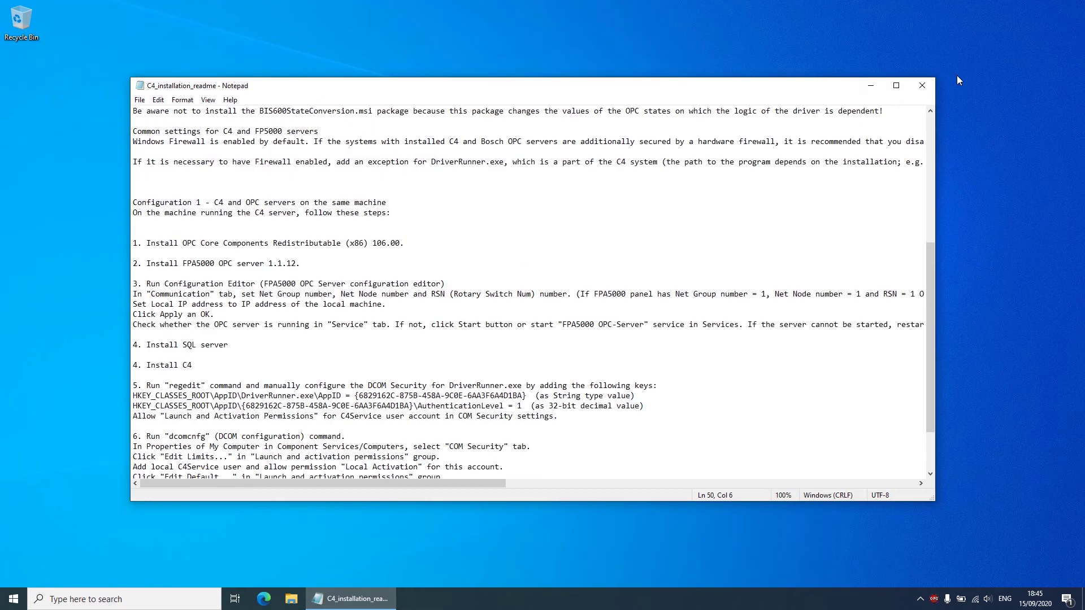
Step: Open the OPC server configuration from the tray and approve C4 Setup's permission prompt
{"action": "left_click", "coordinate": [871, 86]}
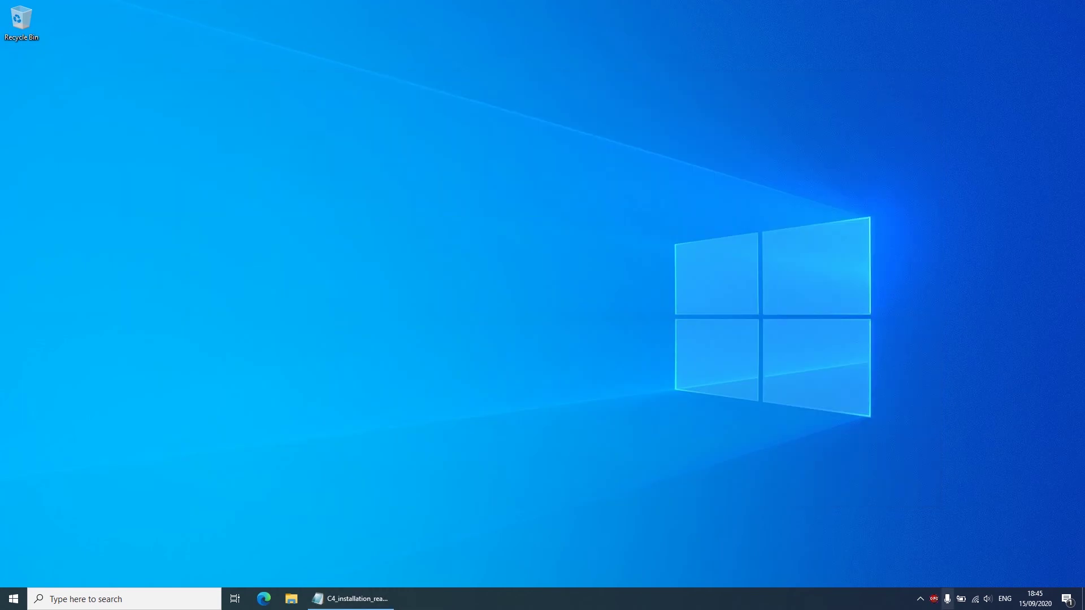
{"action": "right_click", "coordinate": [941, 600]}
{"action": "left_click", "coordinate": [907, 583]}
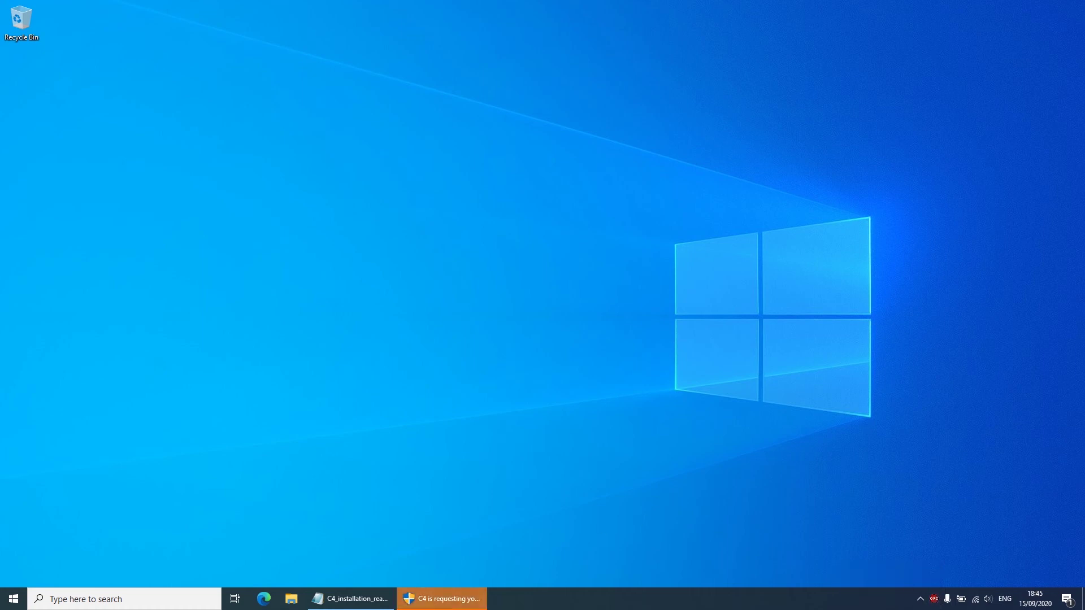
{"action": "left_click", "coordinate": [457, 327]}
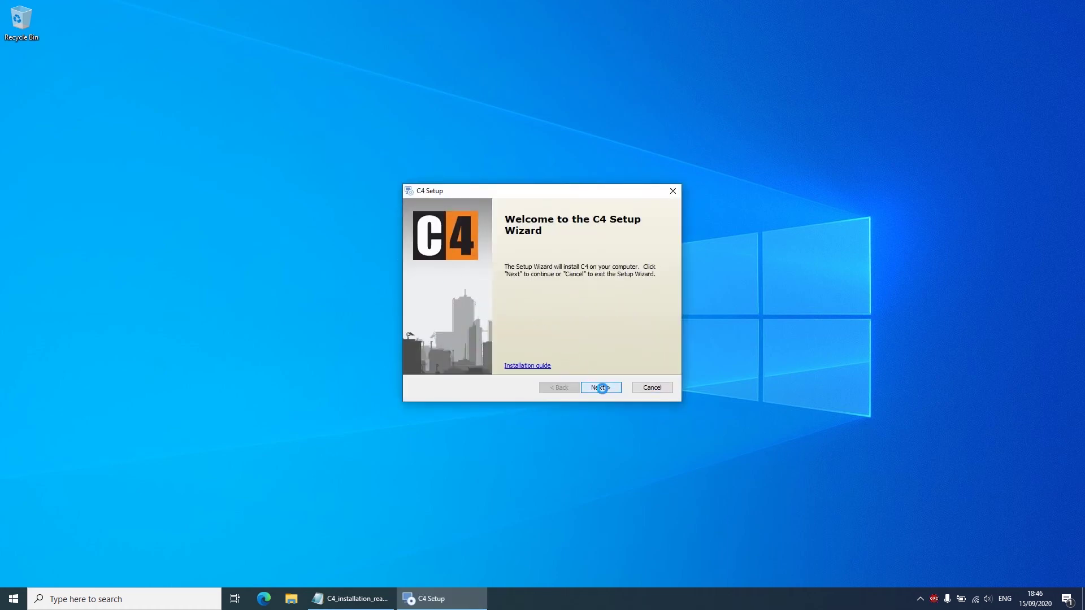
Step: Accept the C4 licence, keep the default installation folder, and use the existing SQLExpress server
{"action": "left_click", "coordinate": [602, 389]}
{"action": "left_click", "coordinate": [602, 389]}
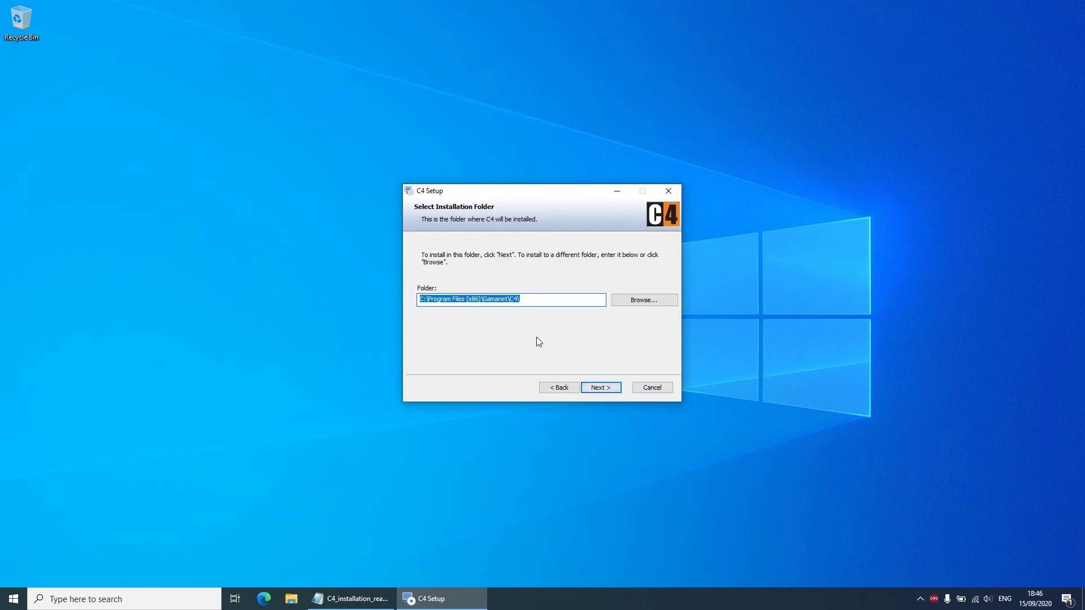
{"action": "left_click", "coordinate": [614, 390]}
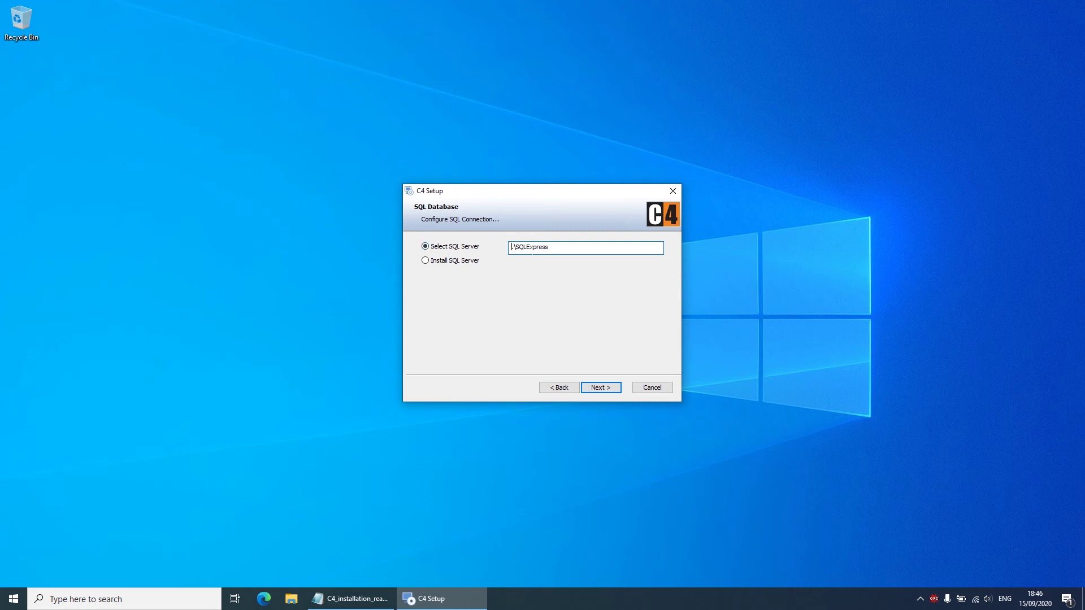
{"action": "left_click", "coordinate": [599, 387]}
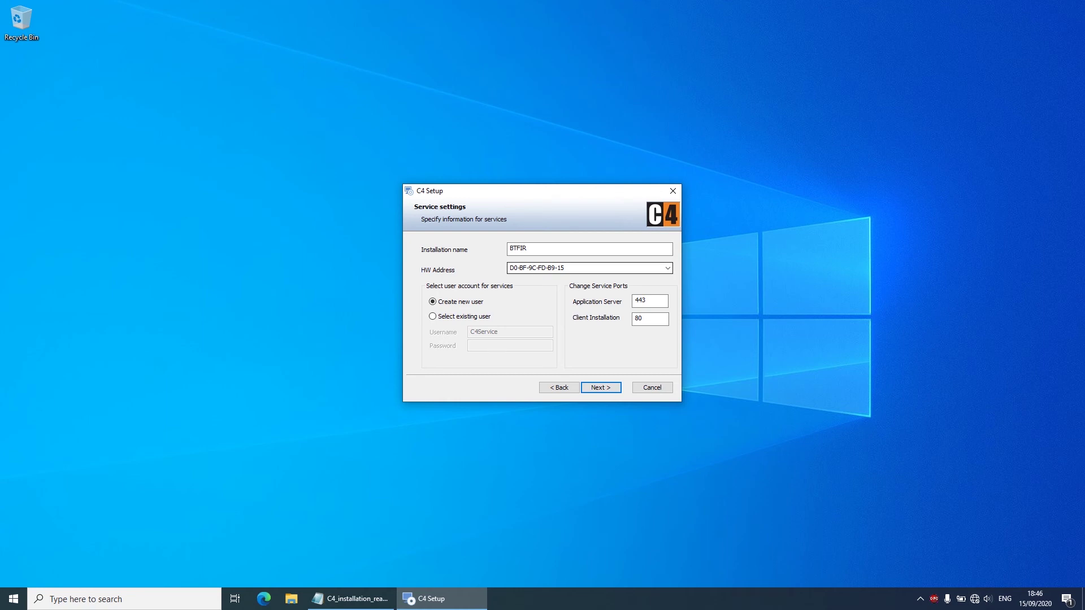
Step: Select hardware address 5C-C5-D4-A1-68-15 and change the Application Server port from 443 to 521
{"action": "left_click", "coordinate": [668, 269]}
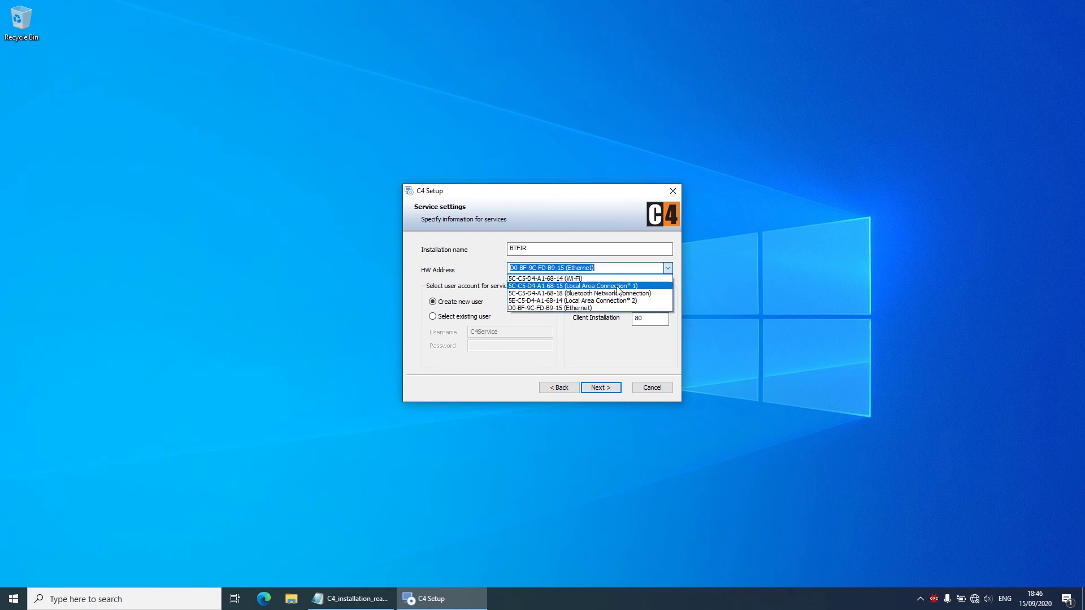
{"action": "left_click", "coordinate": [575, 287]}
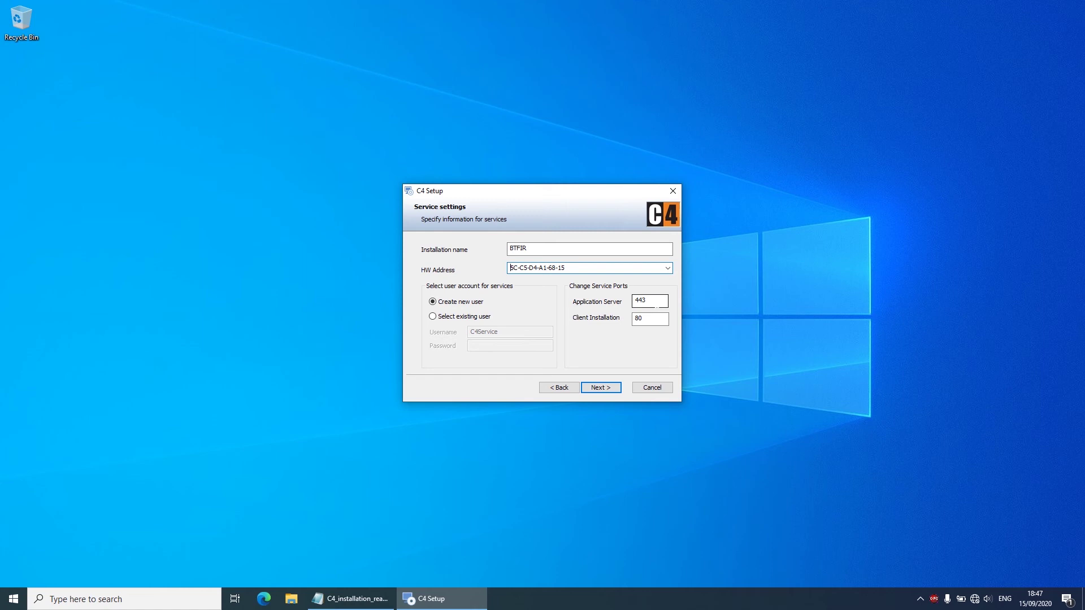
{"action": "double_click", "coordinate": [655, 302]}
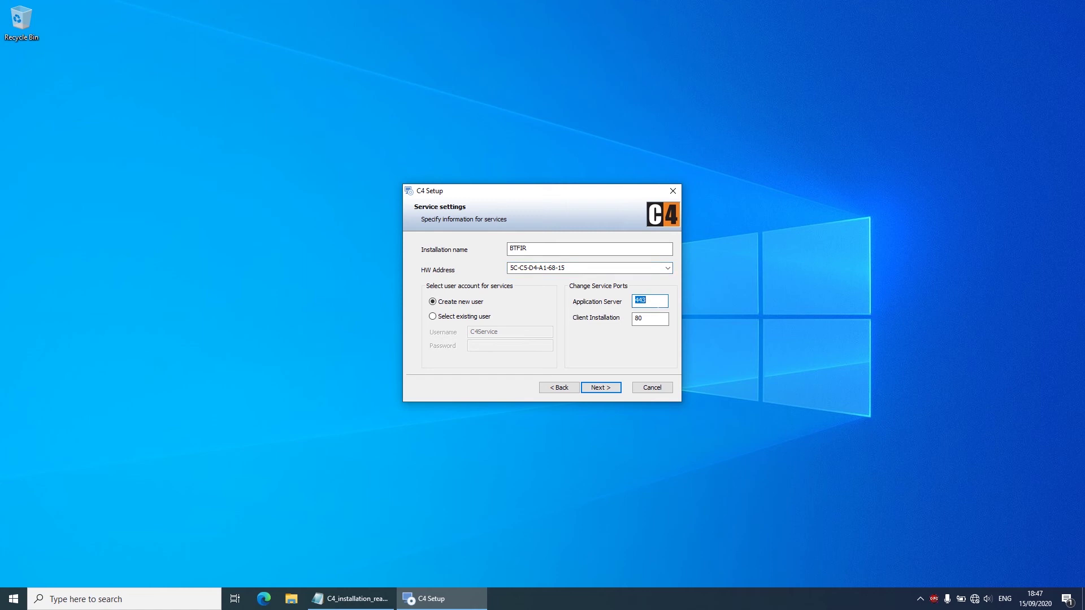
{"action": "type", "text": "521"}
{"action": "left_click", "coordinate": [179, 594]}
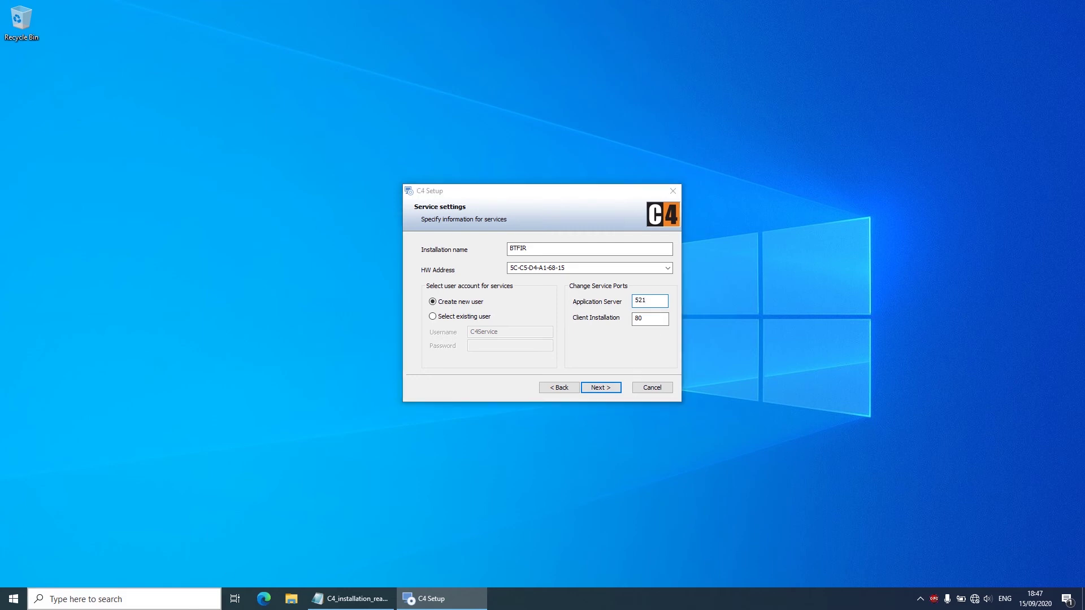
Step: Run 'netstat -an' in Command Prompt and scroll its output to check ports in use
{"action": "type", "text": "cmd"}
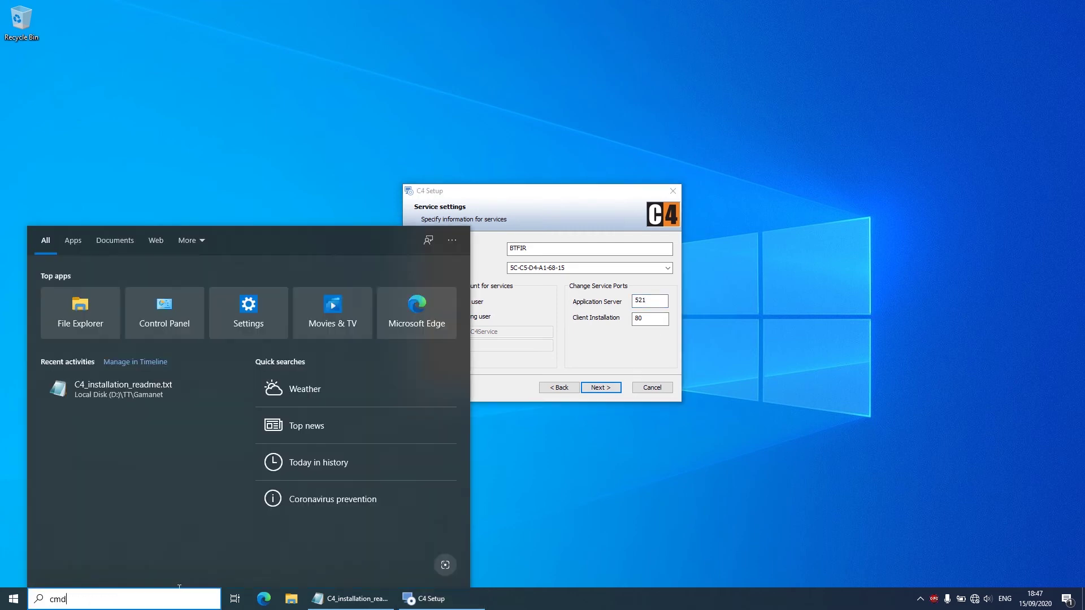
{"action": "key", "text": "Return"}
{"action": "type", "text": "netstat"}
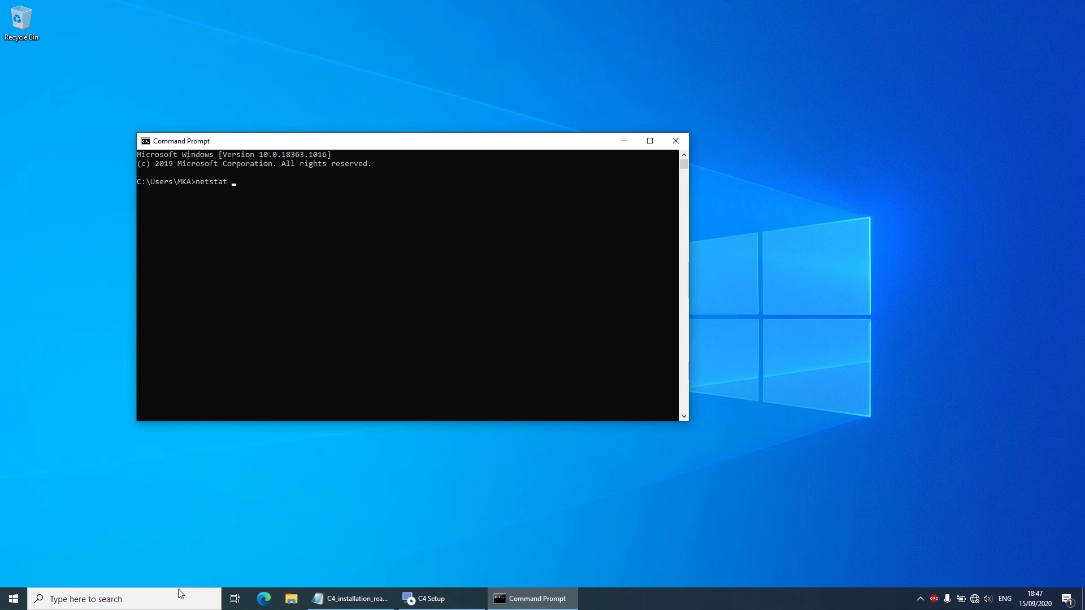
{"action": "type", "text": " -ano"}
{"action": "key", "text": "Return"}
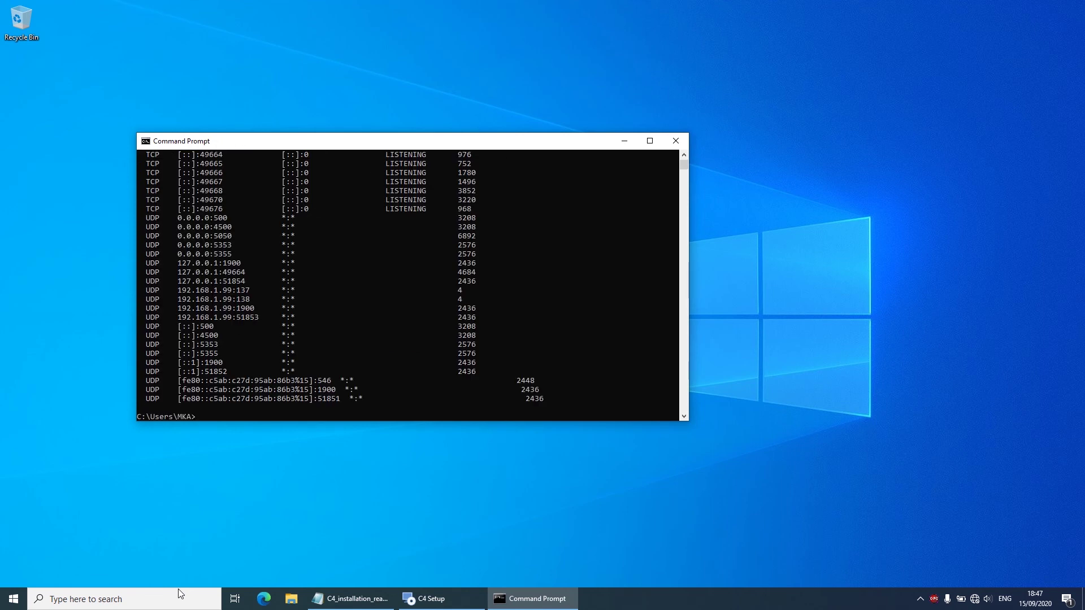
{"action": "scroll", "coordinate": [314, 276], "scroll_direction": "up", "scroll_amount": 11}
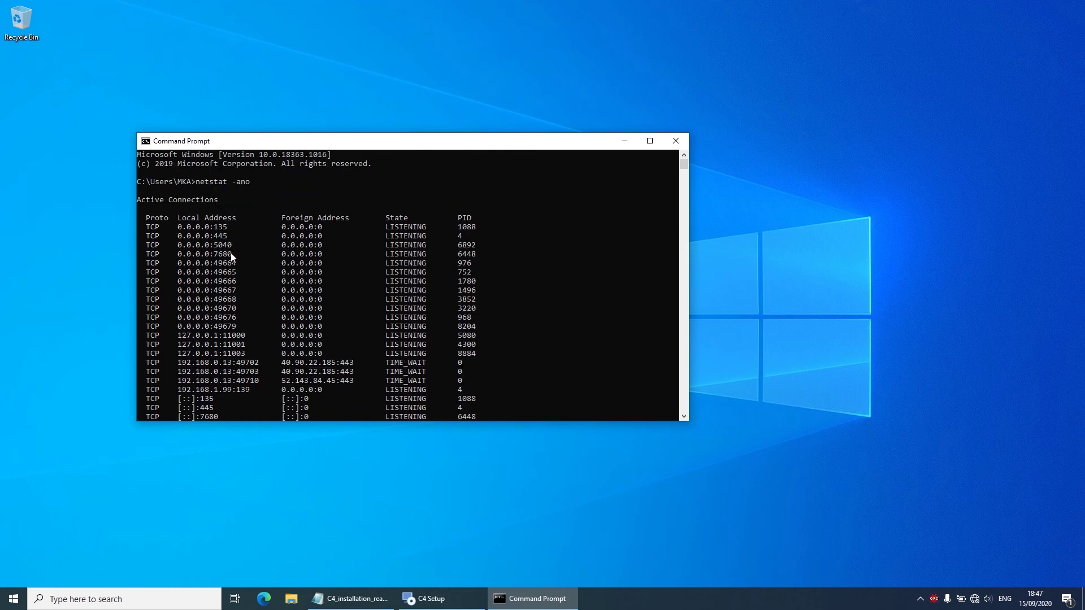
{"action": "scroll", "coordinate": [228, 327], "scroll_direction": "down", "scroll_amount": 5}
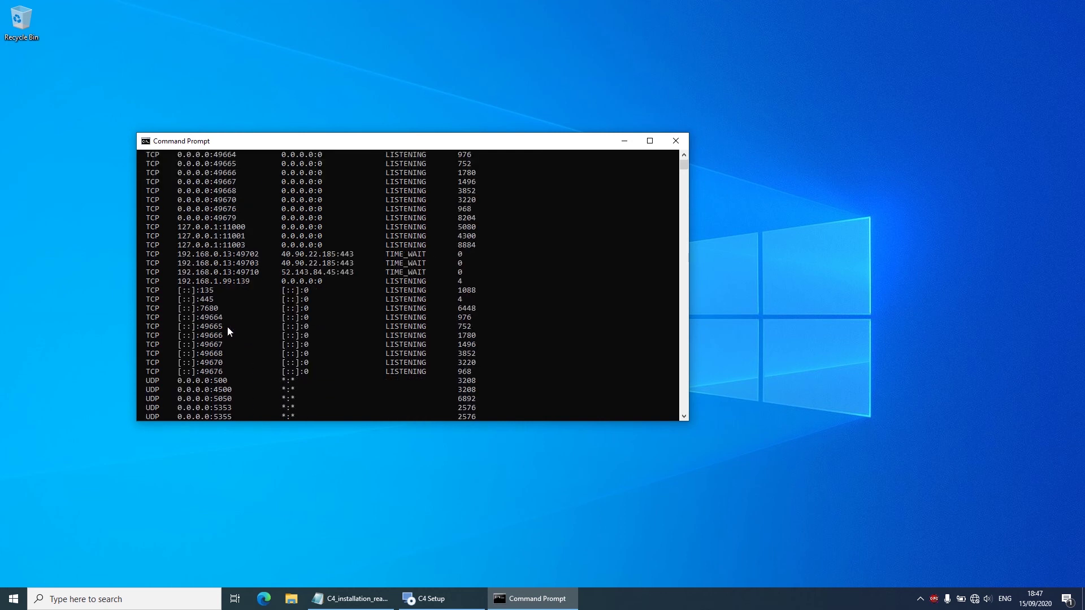
{"action": "scroll", "coordinate": [223, 308], "scroll_direction": "down", "scroll_amount": 7}
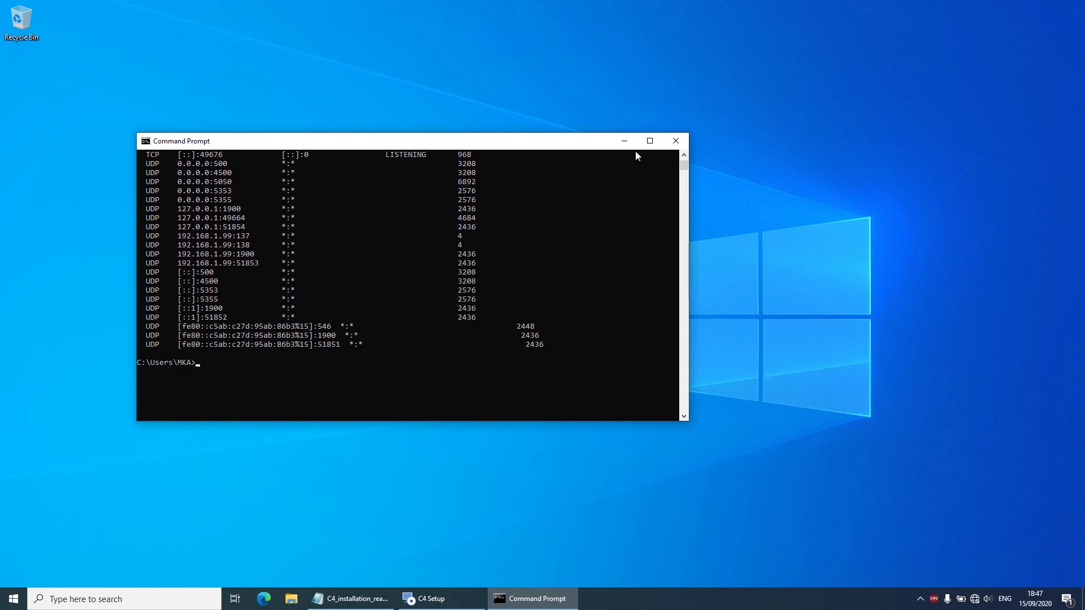
{"action": "scroll", "coordinate": [418, 265], "scroll_direction": "up", "scroll_amount": 10}
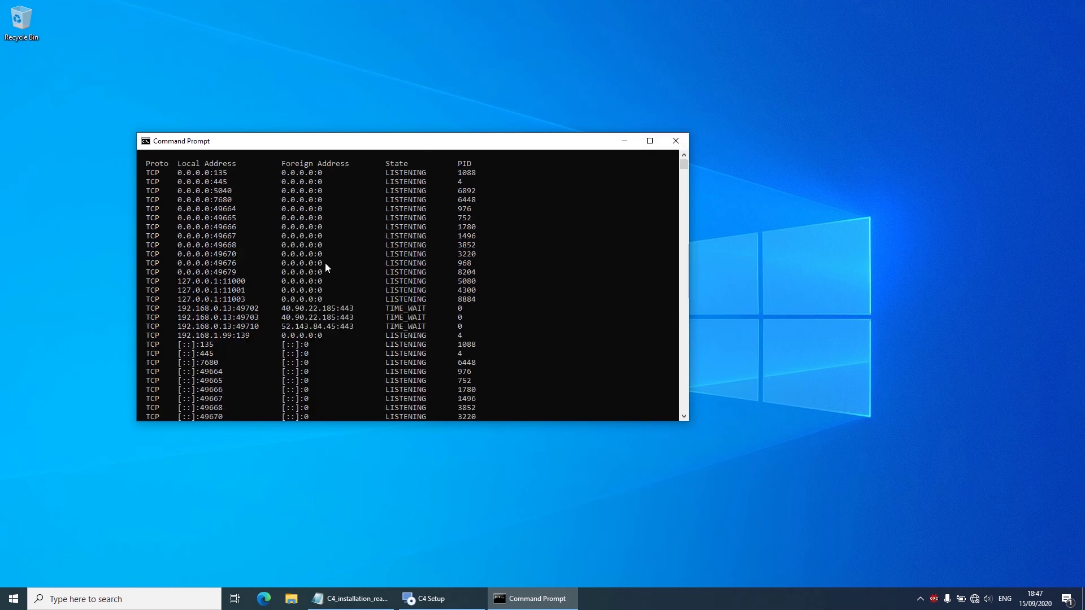
{"action": "scroll", "coordinate": [324, 262], "scroll_direction": "up", "scroll_amount": 1}
{"action": "left_click", "coordinate": [625, 141]}
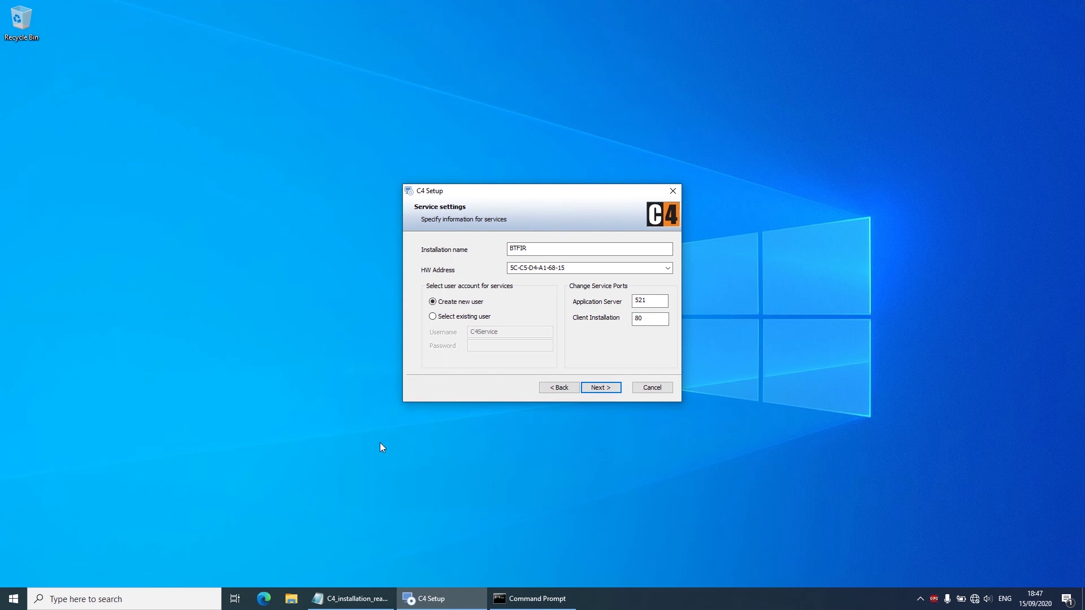
Step: Confirm the service settings with port 521 and start installing C4
{"action": "left_click", "coordinate": [655, 306]}
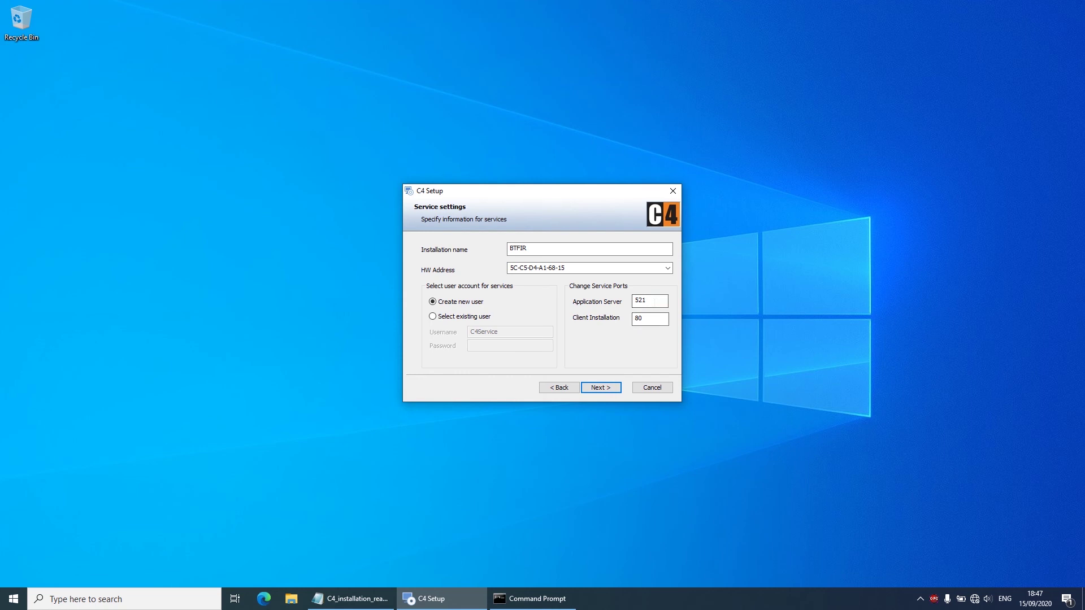
{"action": "left_click", "coordinate": [604, 389]}
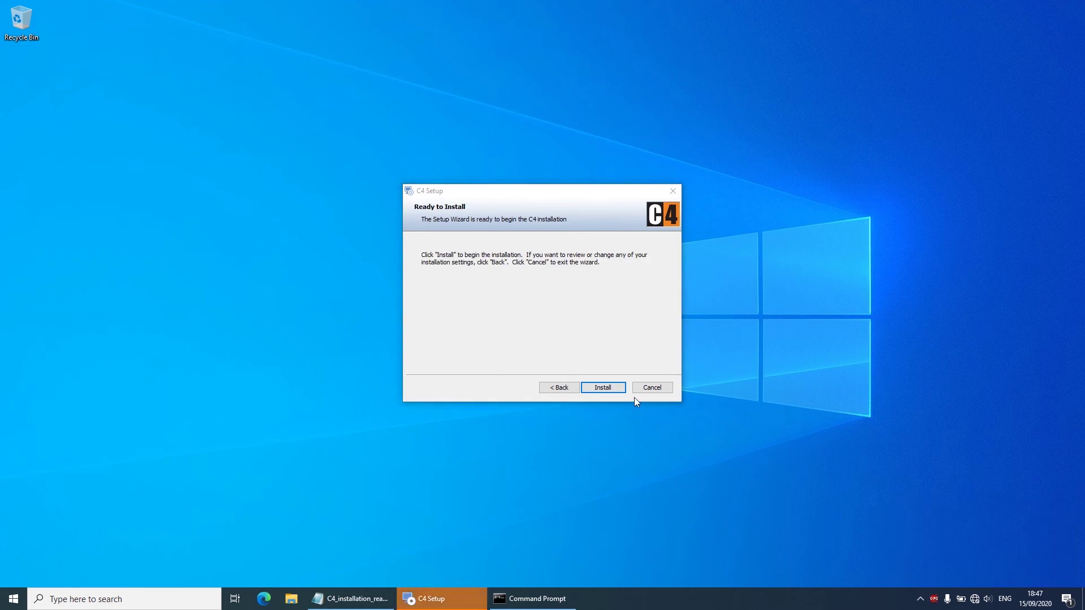
{"action": "left_click", "coordinate": [603, 389]}
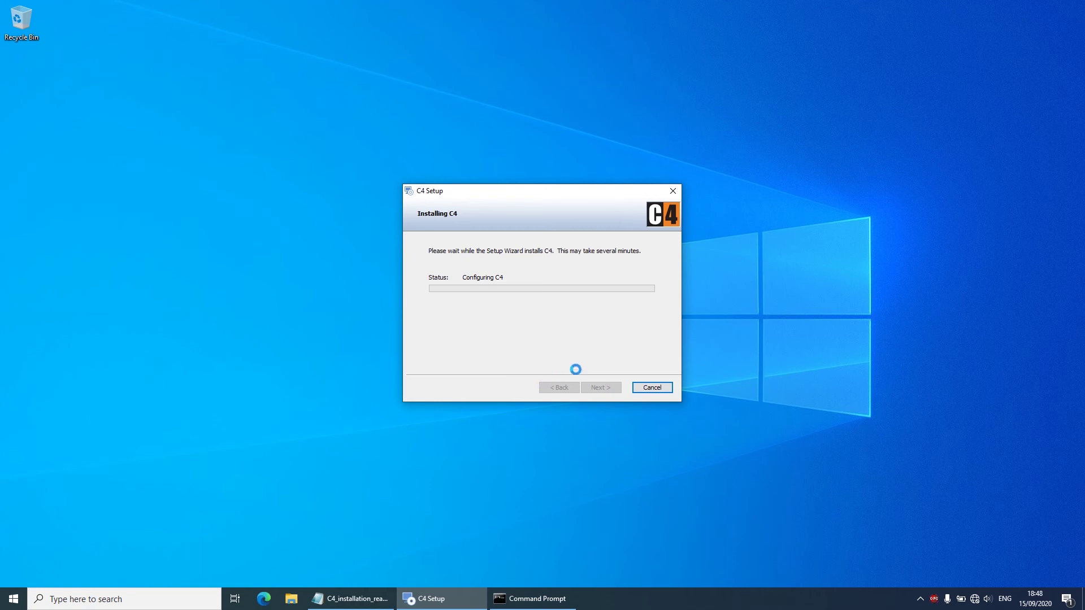
Step: Start the FSM-5000-OPC server service from its configuration editor's Service tab
{"action": "right_click", "coordinate": [934, 603]}
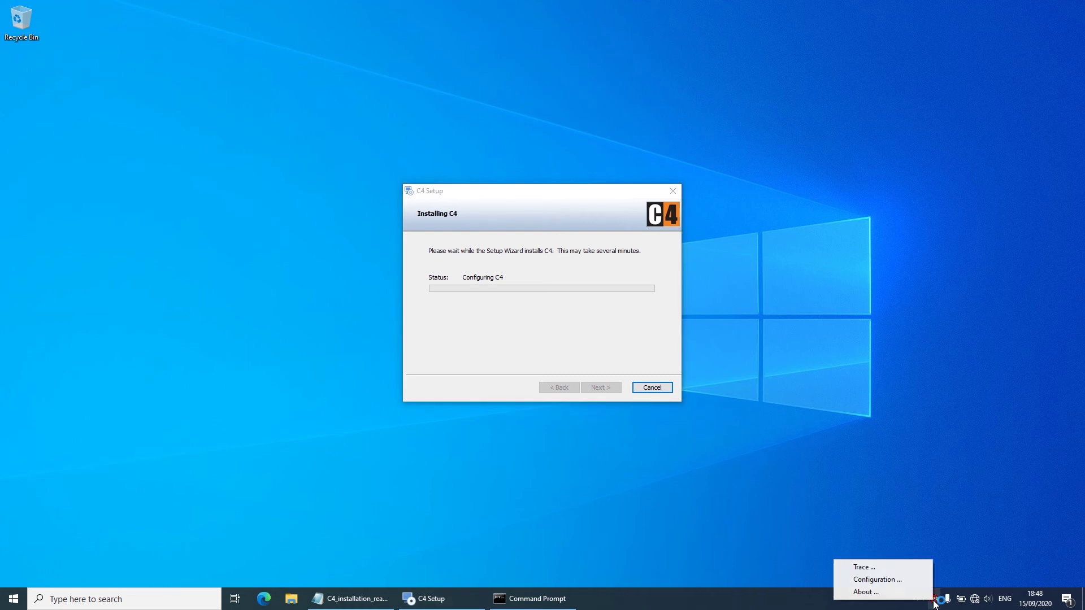
{"action": "left_click", "coordinate": [894, 583]}
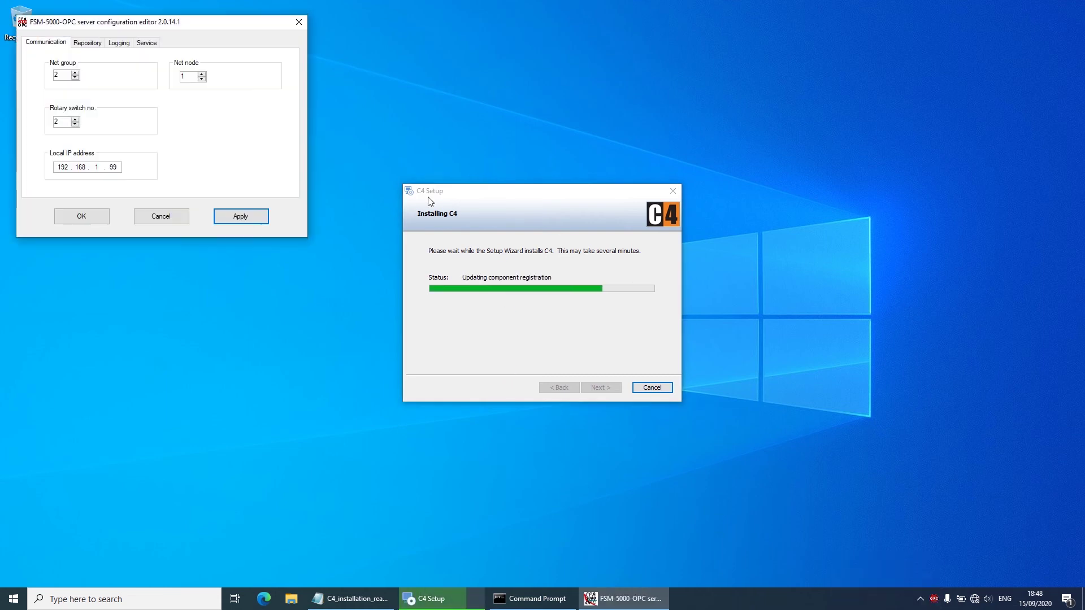
{"action": "left_click", "coordinate": [145, 43]}
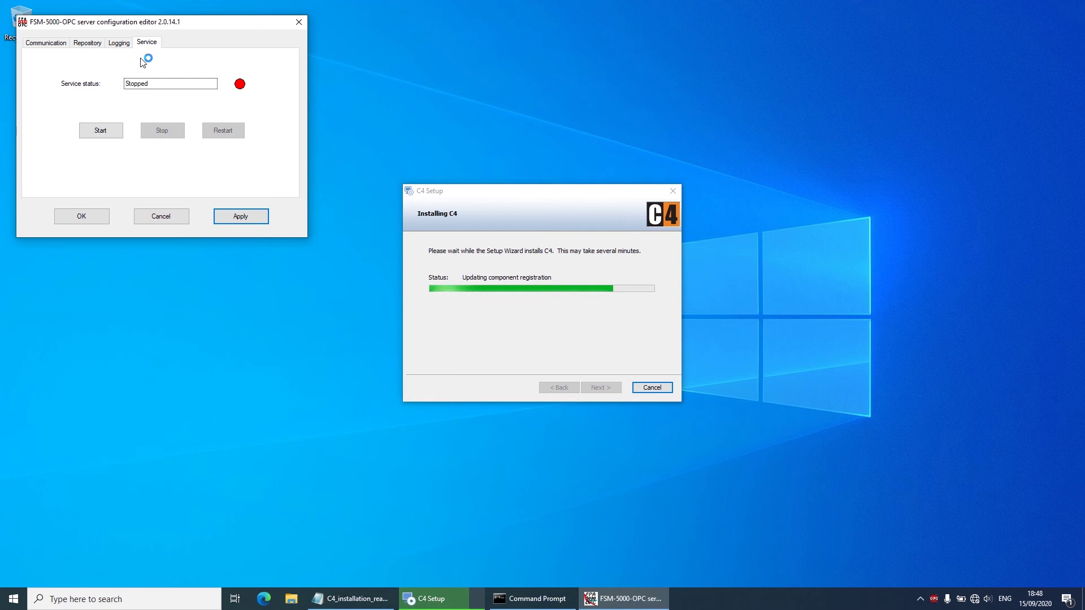
{"action": "left_click", "coordinate": [111, 137]}
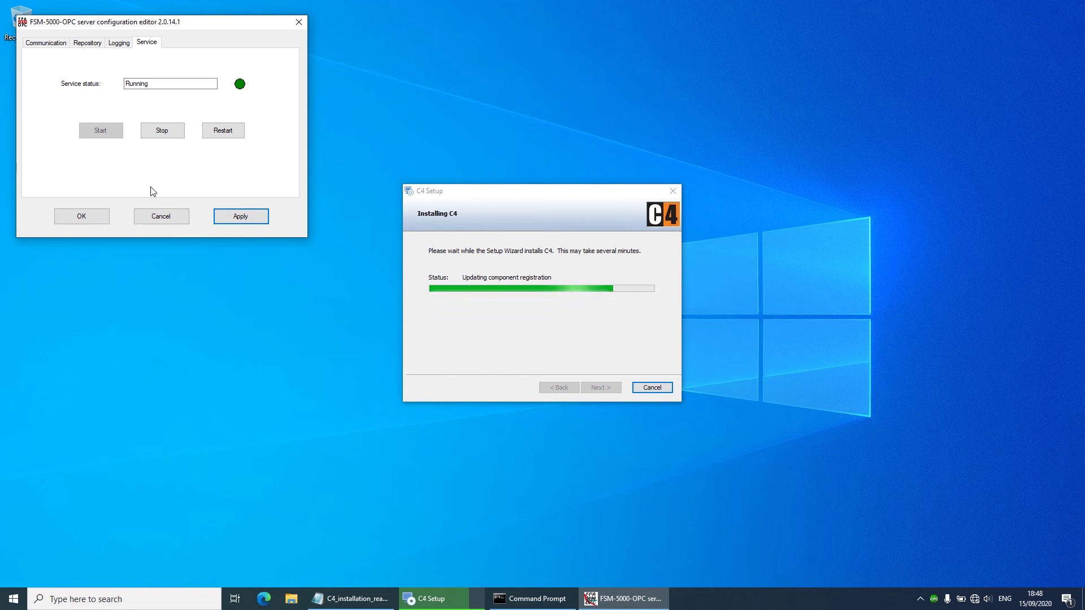
{"action": "left_click", "coordinate": [93, 217]}
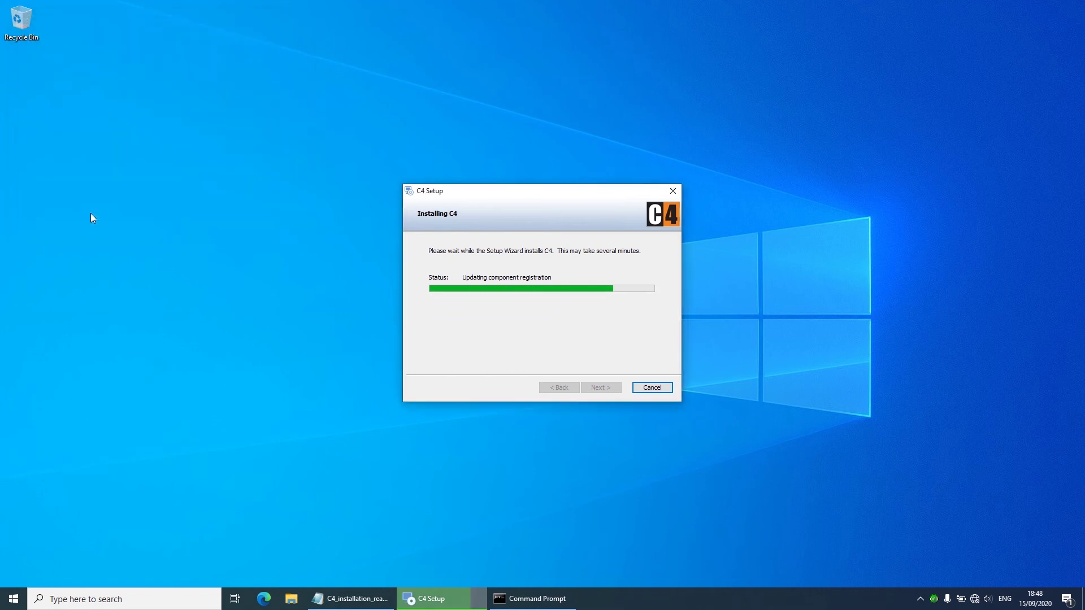
Step: Check that Panel 1-1 is connected in the connections monitor, then return to the readme
{"action": "right_click", "coordinate": [935, 599]}
{"action": "left_click", "coordinate": [900, 577]}
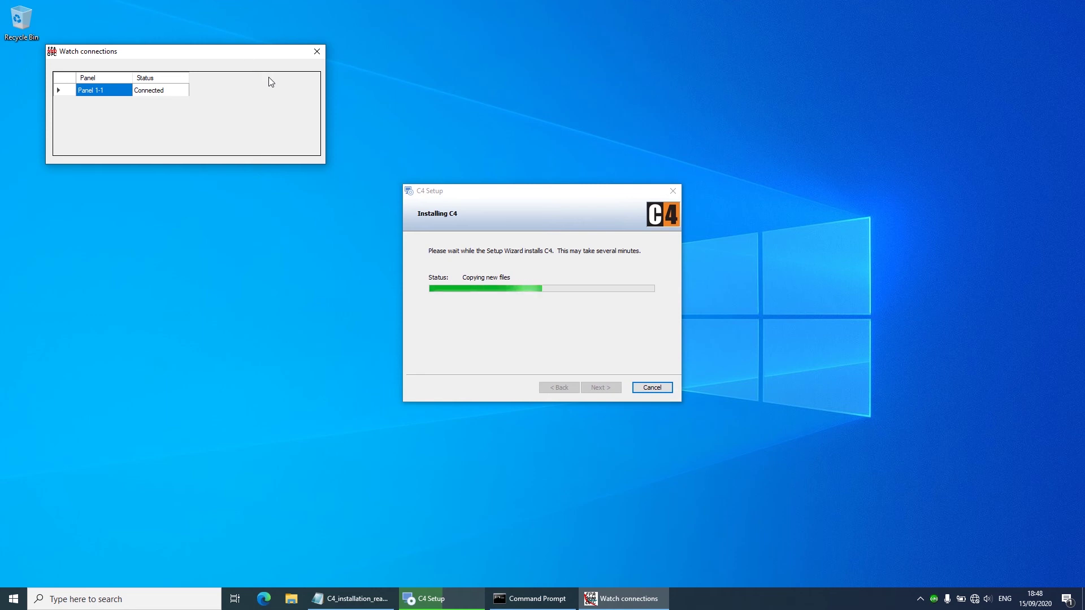
{"action": "left_click_drag", "start_coordinate": [244, 59], "coordinate": [971, 80]}
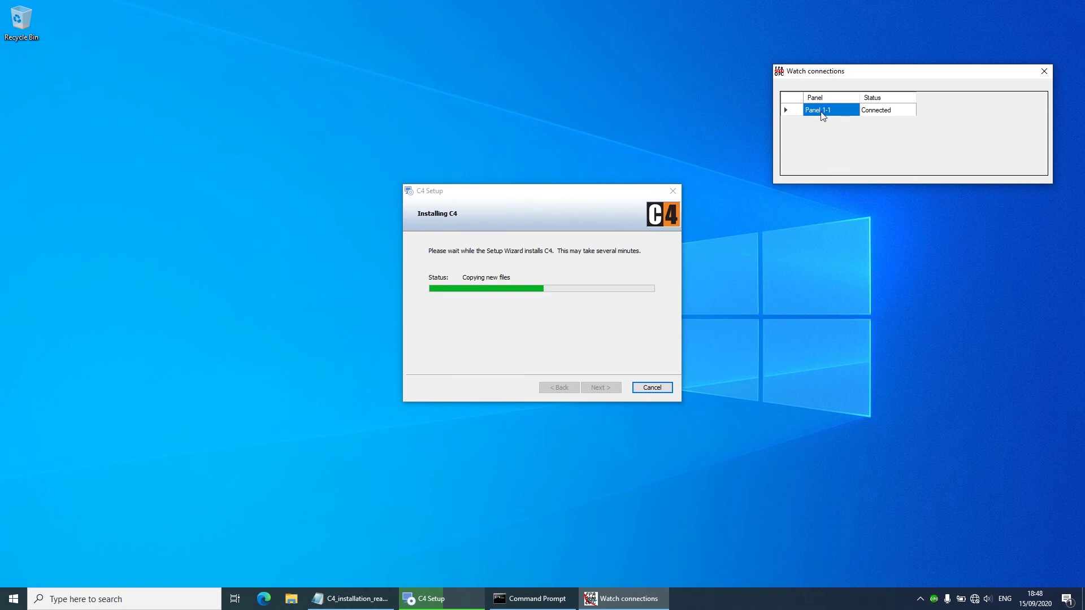
{"action": "left_click", "coordinate": [1044, 71]}
{"action": "left_click_drag", "start_coordinate": [575, 190], "coordinate": [535, 80]}
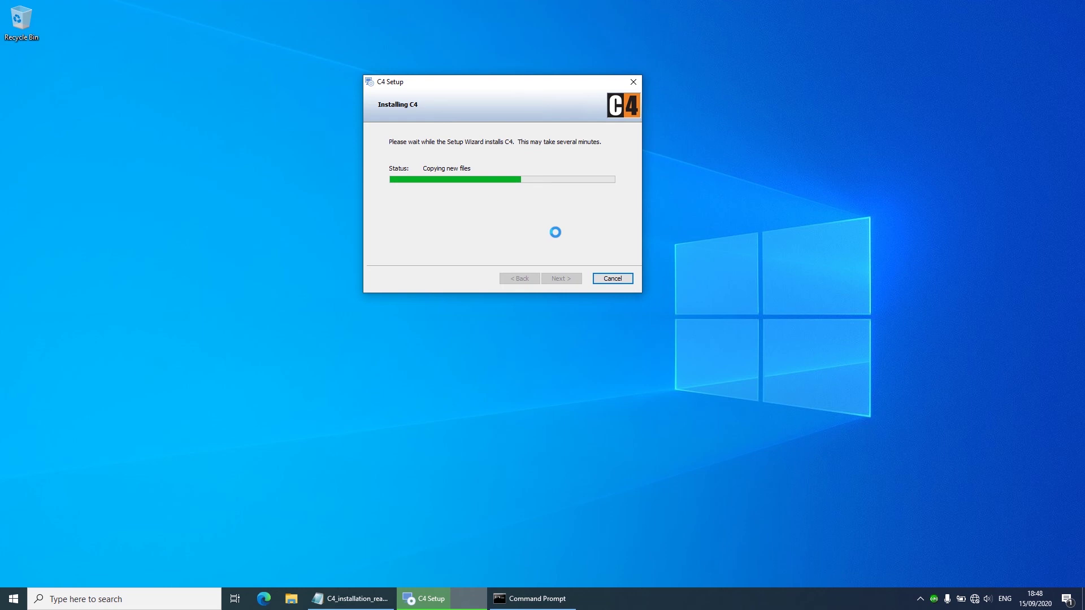
{"action": "left_click", "coordinate": [346, 606]}
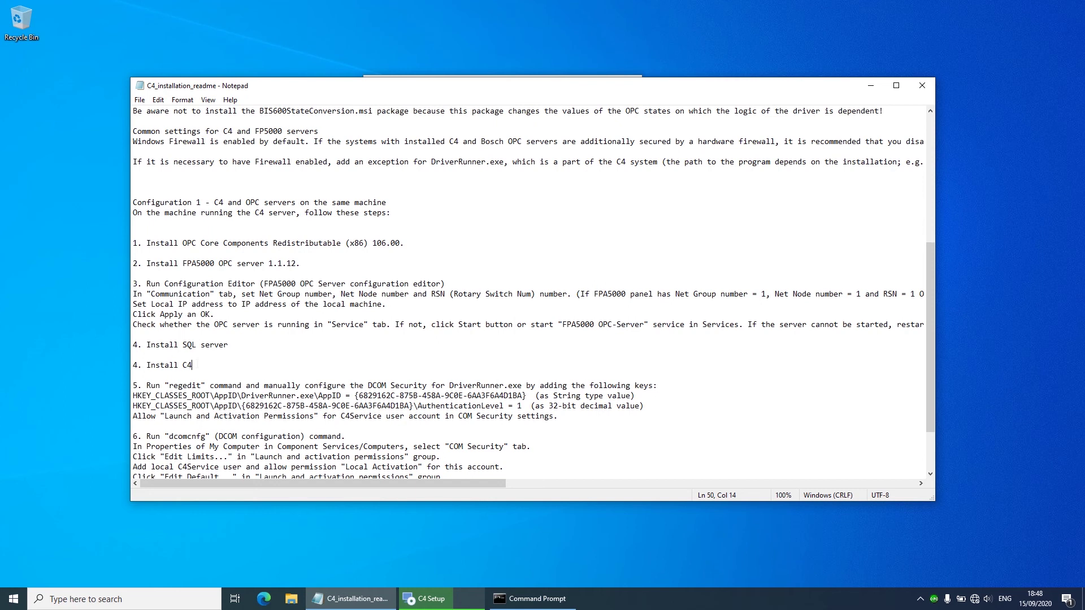
Step: Review readme steps 5–6: regedit, the AppID registry path, dcomcnfg and the C4Service user
{"action": "scroll", "coordinate": [534, 293], "scroll_direction": "down", "scroll_amount": 3}
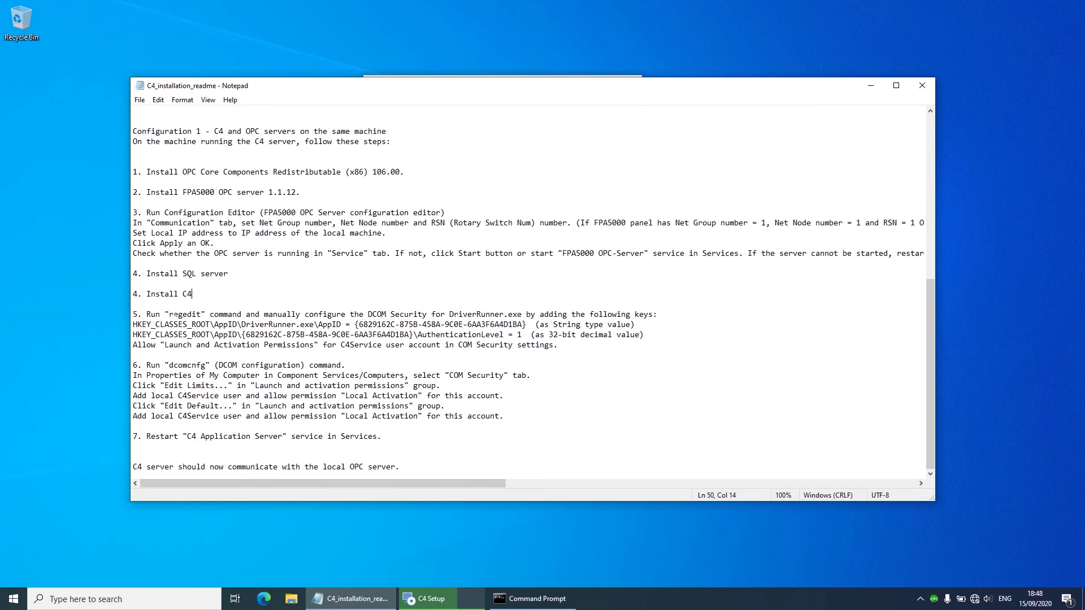
{"action": "left_click_drag", "start_coordinate": [173, 314], "coordinate": [201, 314]}
{"action": "left_click_drag", "start_coordinate": [182, 325], "coordinate": [233, 324]}
{"action": "left_click_drag", "start_coordinate": [169, 365], "coordinate": [202, 365]}
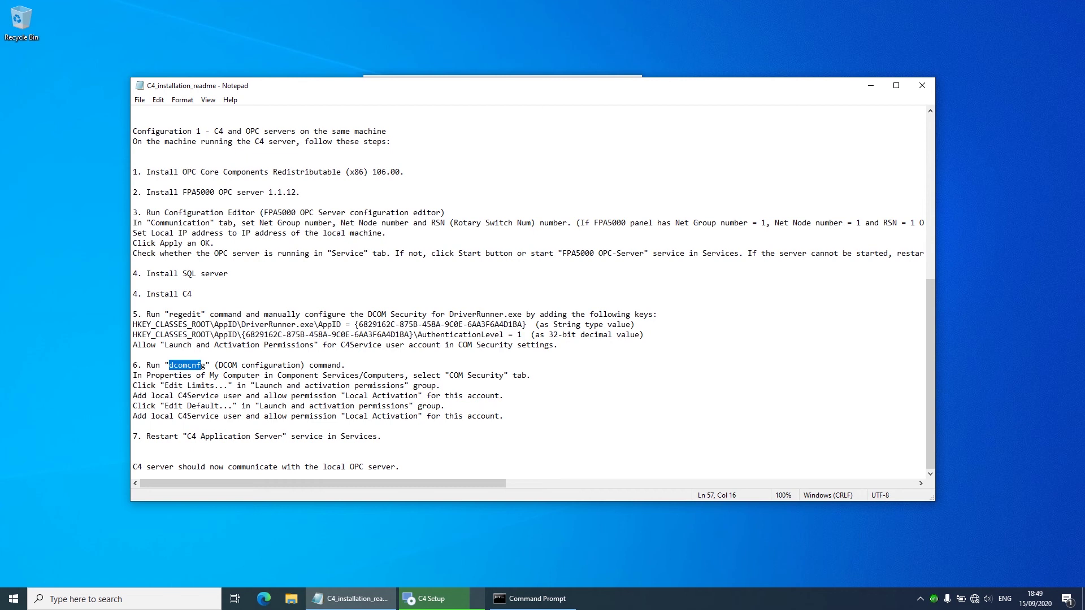
{"action": "left_click_drag", "start_coordinate": [178, 395], "coordinate": [216, 396]}
{"action": "left_click", "coordinate": [196, 396]}
Step: Uncheck Launch C4 Client and finish the C4 installer
{"action": "left_click", "coordinate": [869, 86]}
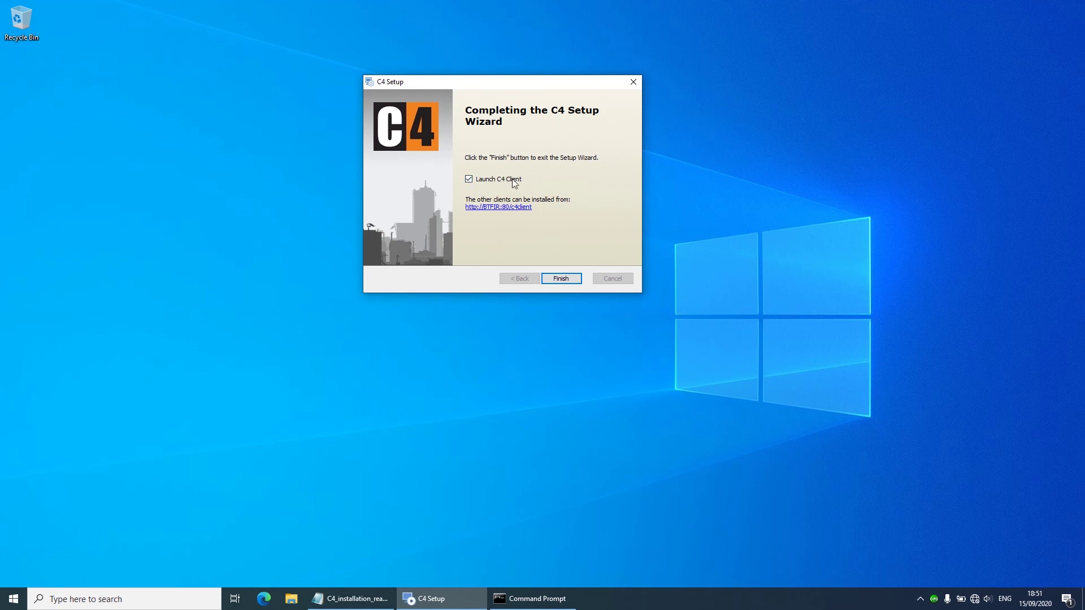
{"action": "left_click", "coordinate": [469, 180]}
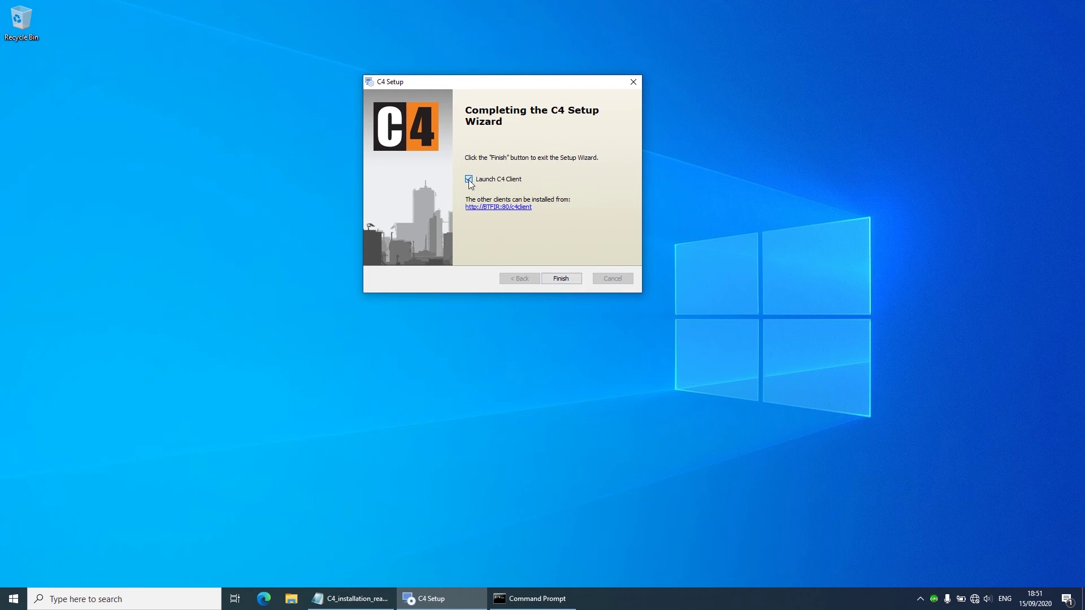
{"action": "left_click", "coordinate": [576, 279]}
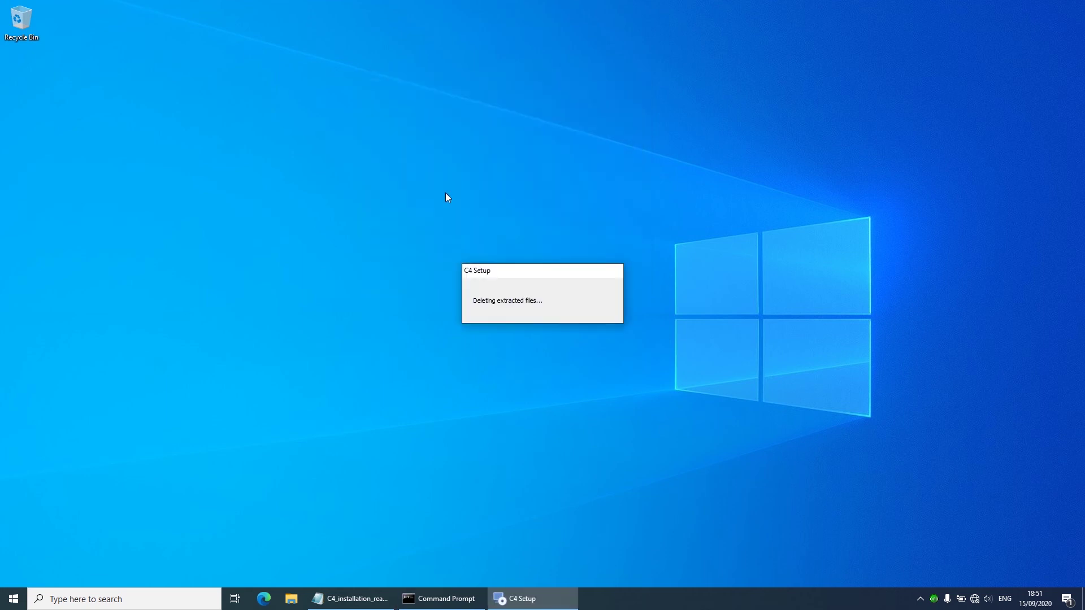
Step: Reopen the installation readme and run regedit from Command Prompt, keeping the readme in front
{"action": "left_click", "coordinate": [362, 601]}
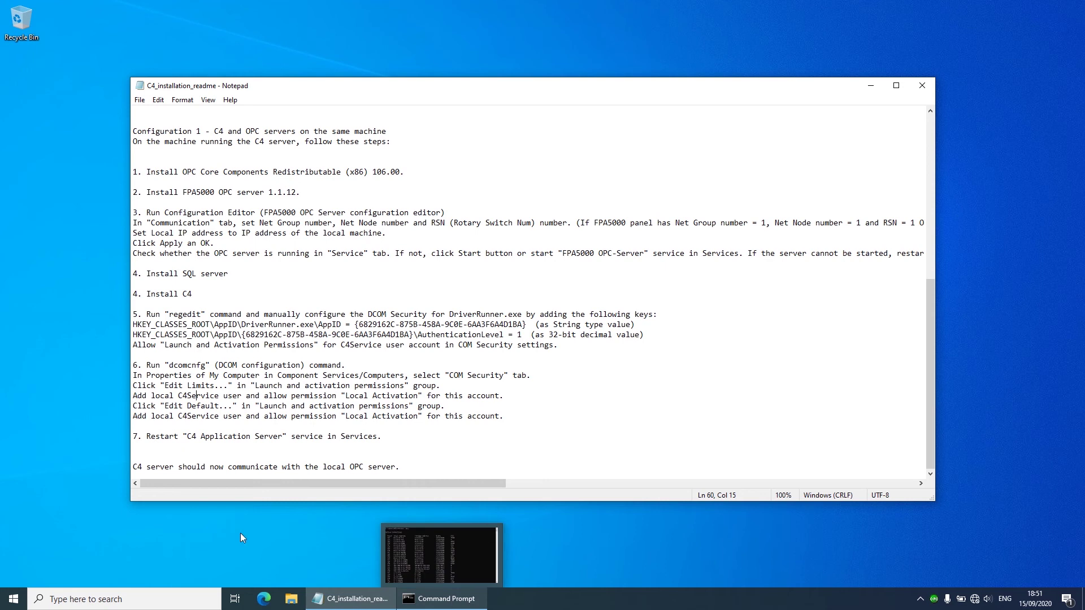
{"action": "left_click", "coordinate": [130, 599]}
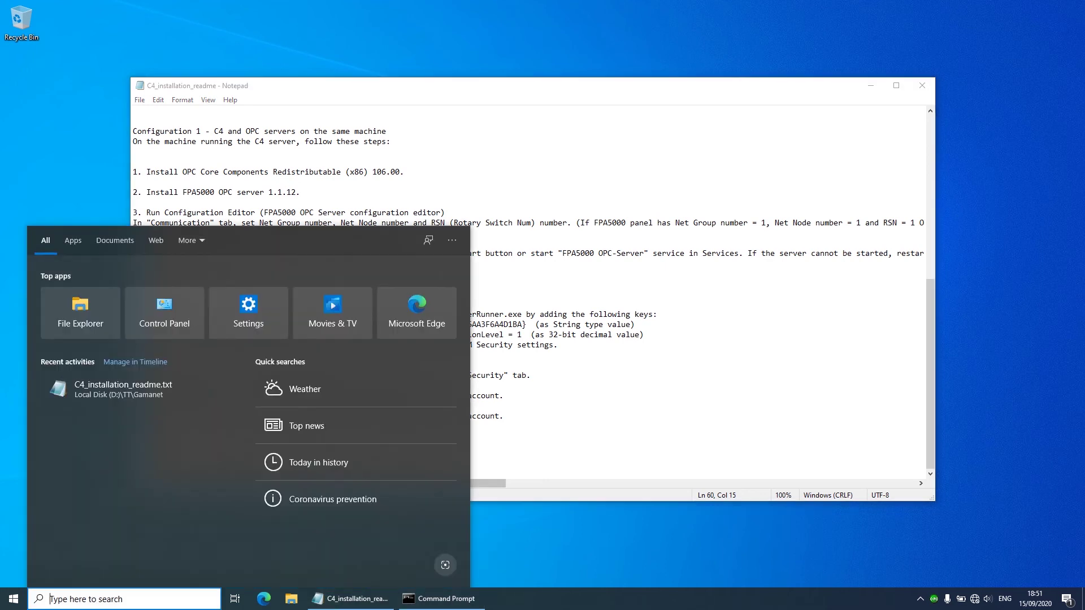
{"action": "key", "text": "Escape"}
{"action": "left_click", "coordinate": [444, 599]}
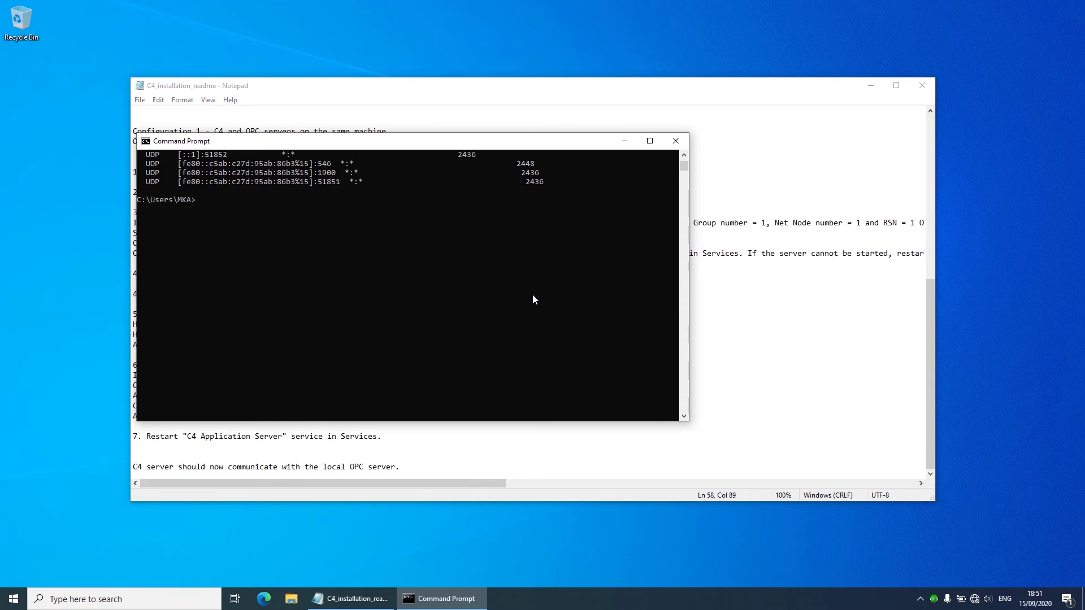
{"action": "left_click", "coordinate": [218, 257]}
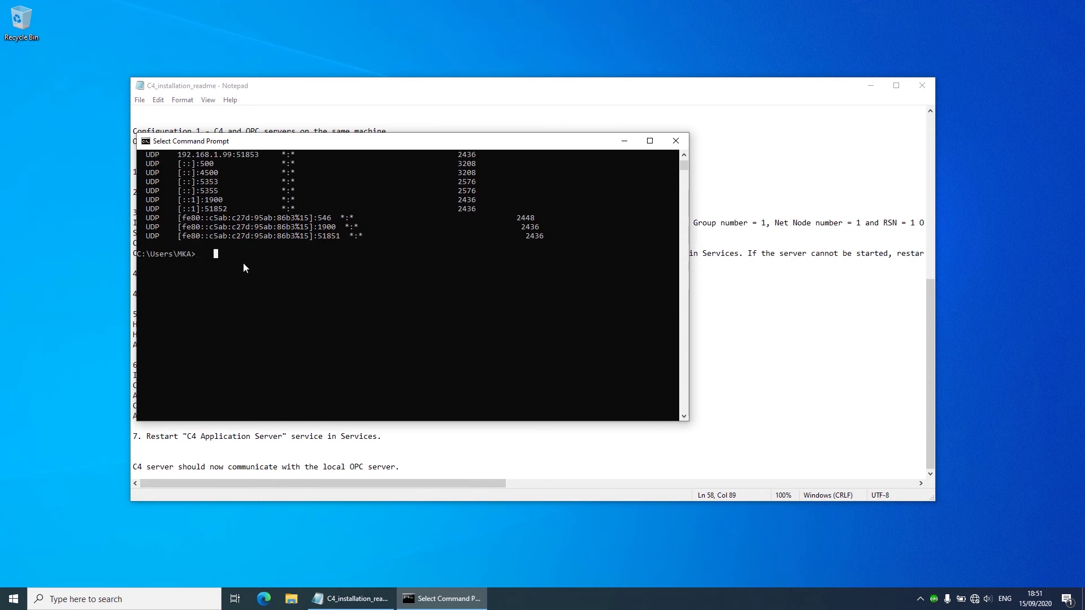
{"action": "type", "text": "re"}
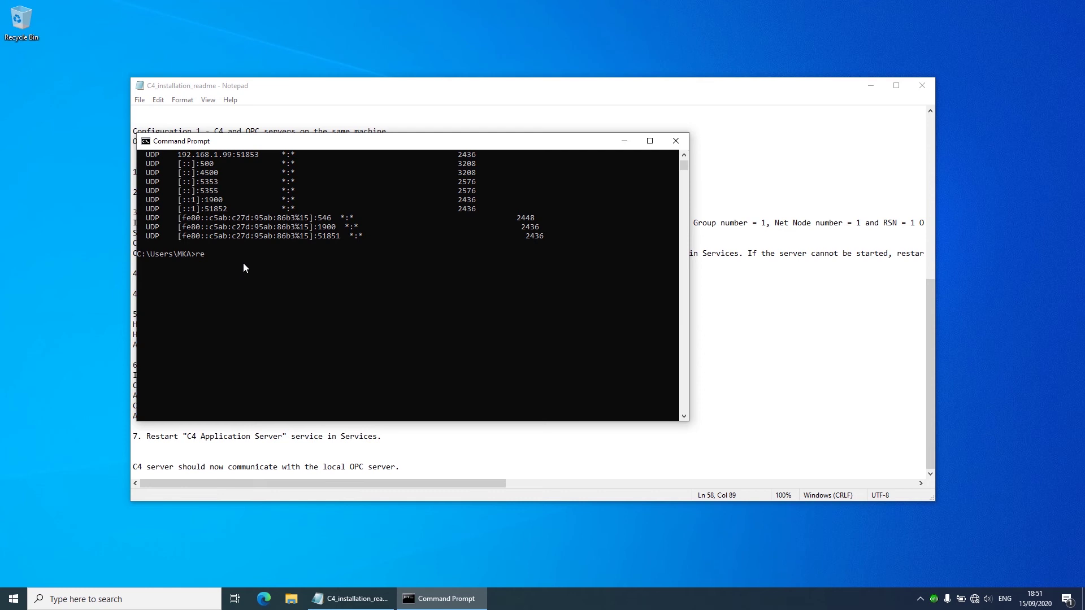
{"action": "type", "text": "gedit"}
{"action": "key", "text": "Return"}
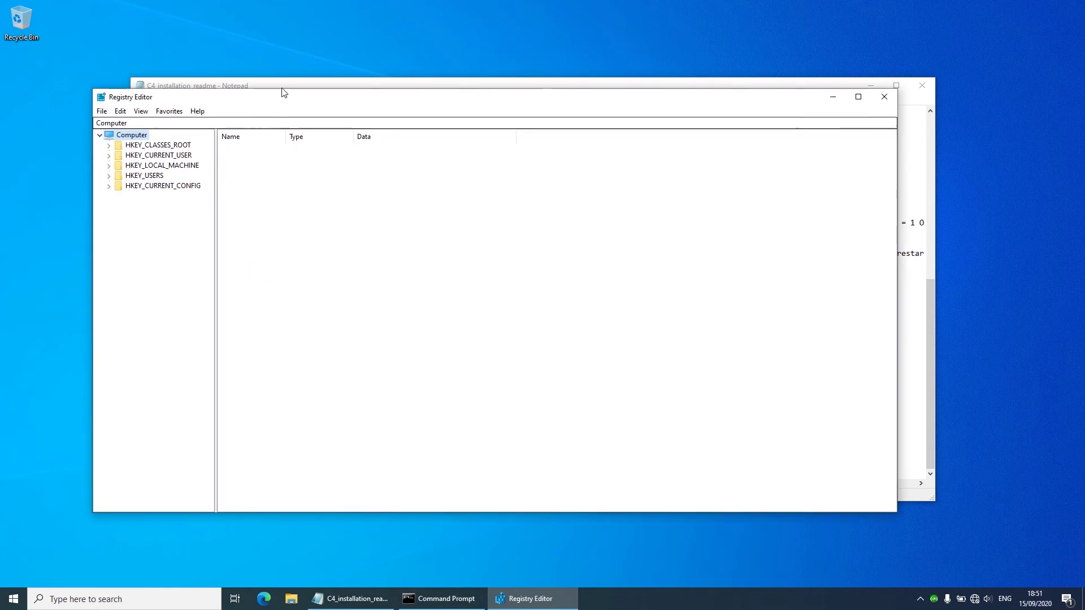
{"action": "left_click", "coordinate": [284, 88]}
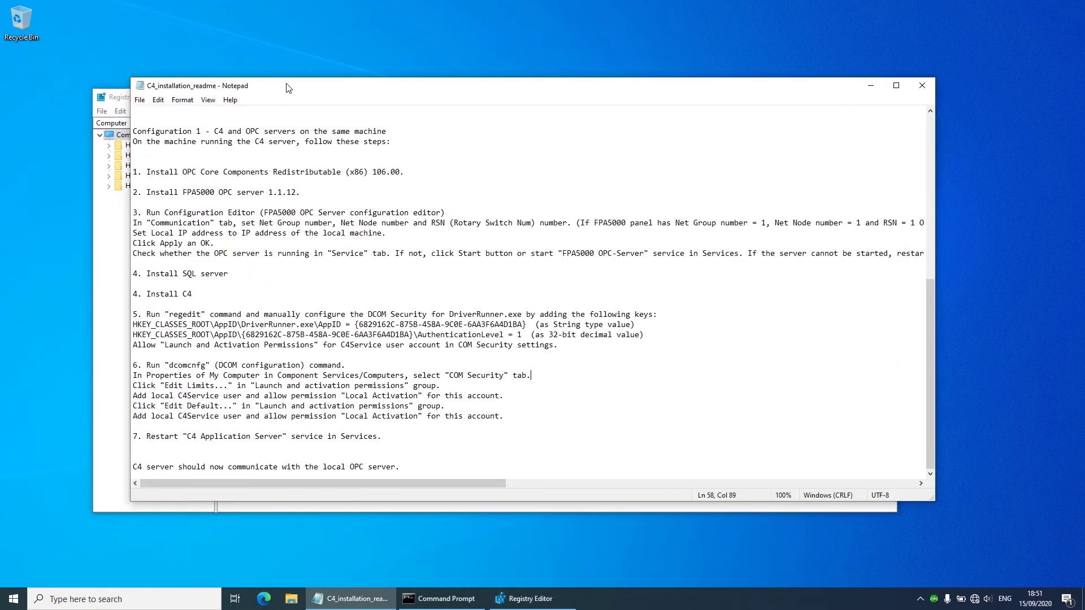
Step: Move the readme aside, expand HKEY_CLASSES_ROOT and scroll its subkeys down to AppID
{"action": "left_click_drag", "start_coordinate": [283, 88], "coordinate": [390, 44]}
{"action": "left_click", "coordinate": [159, 104]}
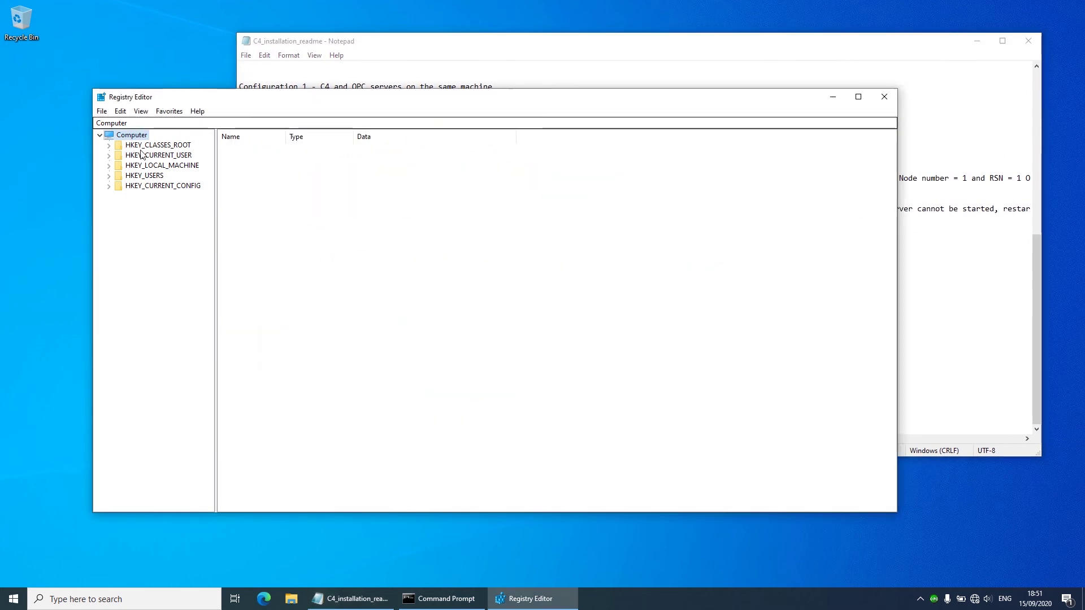
{"action": "left_click", "coordinate": [108, 145]}
{"action": "scroll", "coordinate": [150, 376], "scroll_direction": "down", "scroll_amount": 20}
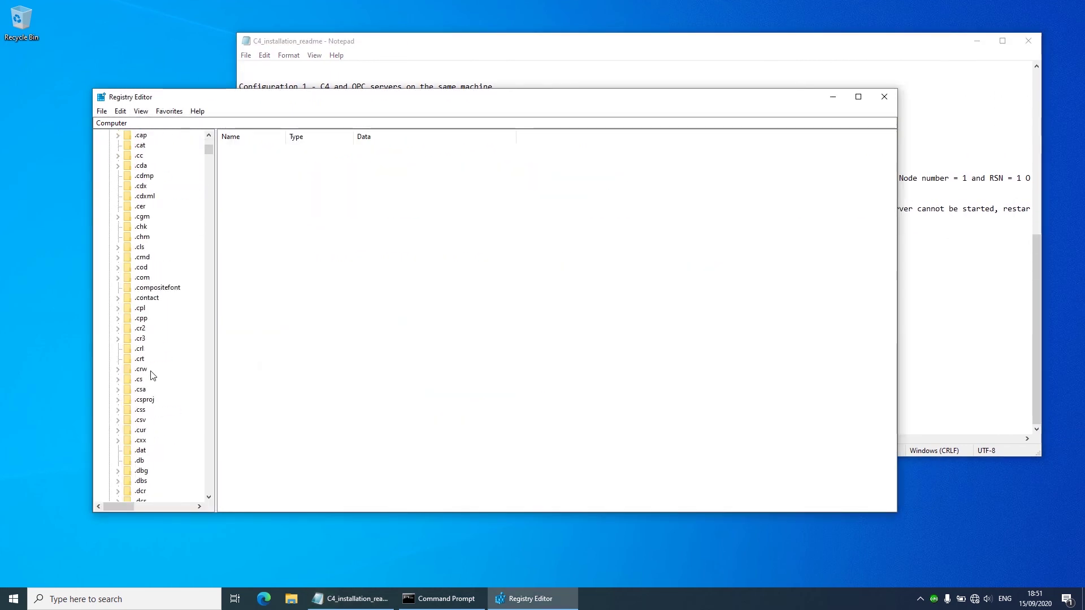
{"action": "scroll", "coordinate": [152, 372], "scroll_direction": "down", "scroll_amount": 20}
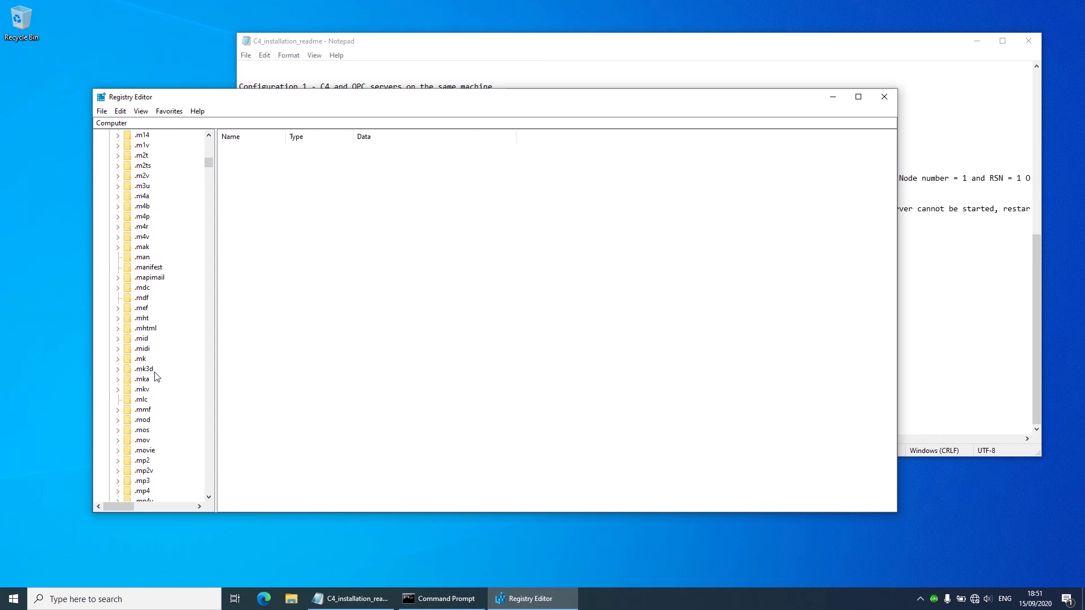
{"action": "scroll", "coordinate": [166, 372], "scroll_direction": "down", "scroll_amount": 20}
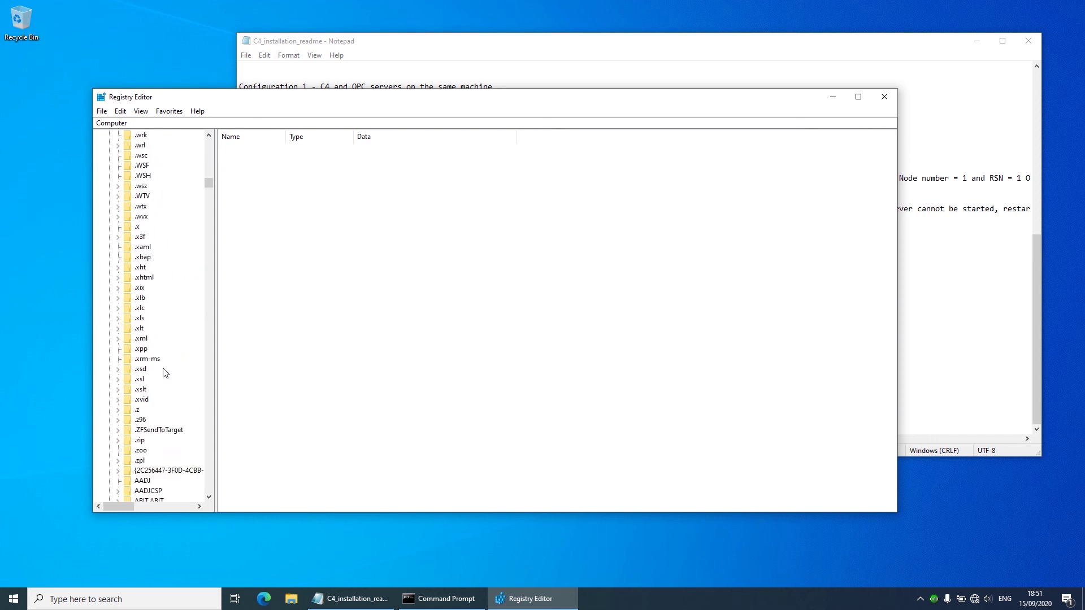
{"action": "scroll", "coordinate": [165, 369], "scroll_direction": "down", "scroll_amount": 7}
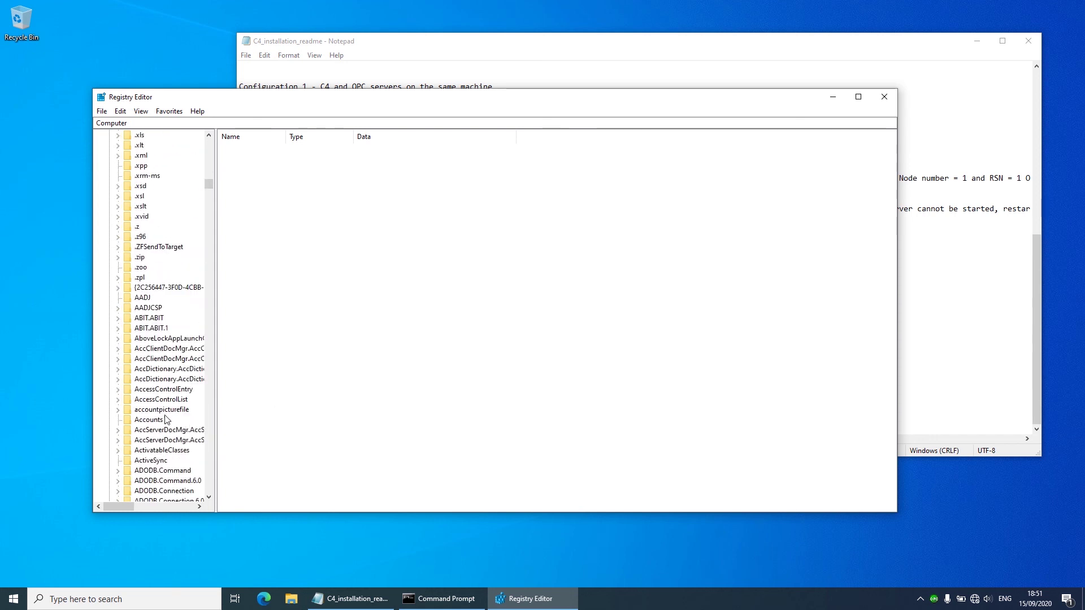
{"action": "scroll", "coordinate": [143, 329], "scroll_direction": "down", "scroll_amount": 20}
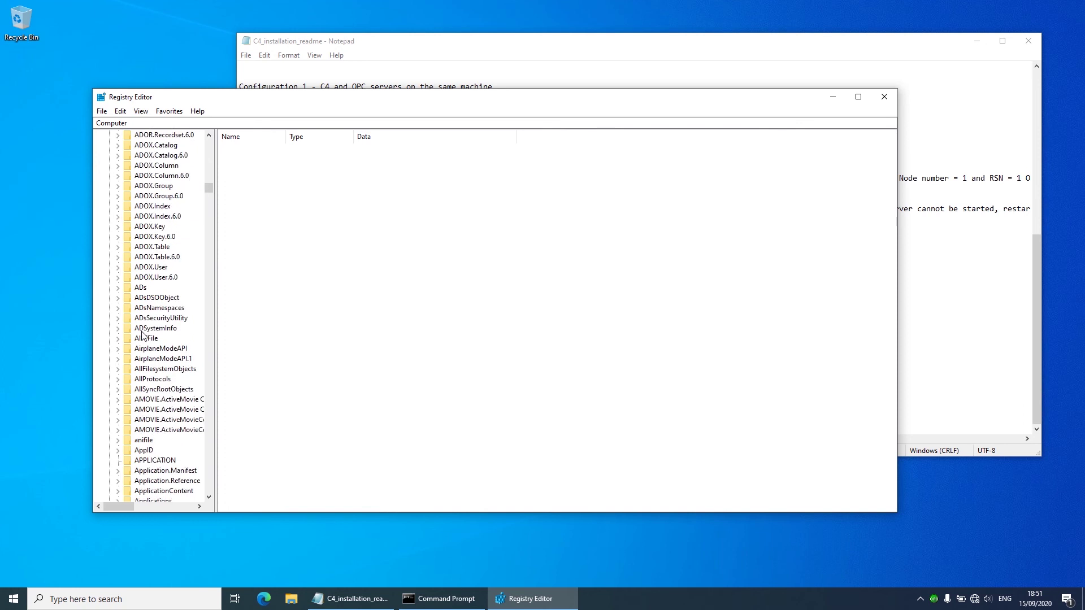
Step: Create a new key under AppID, then select the DriverRunner.exe name in the readme's step 5
{"action": "left_click", "coordinate": [145, 207]}
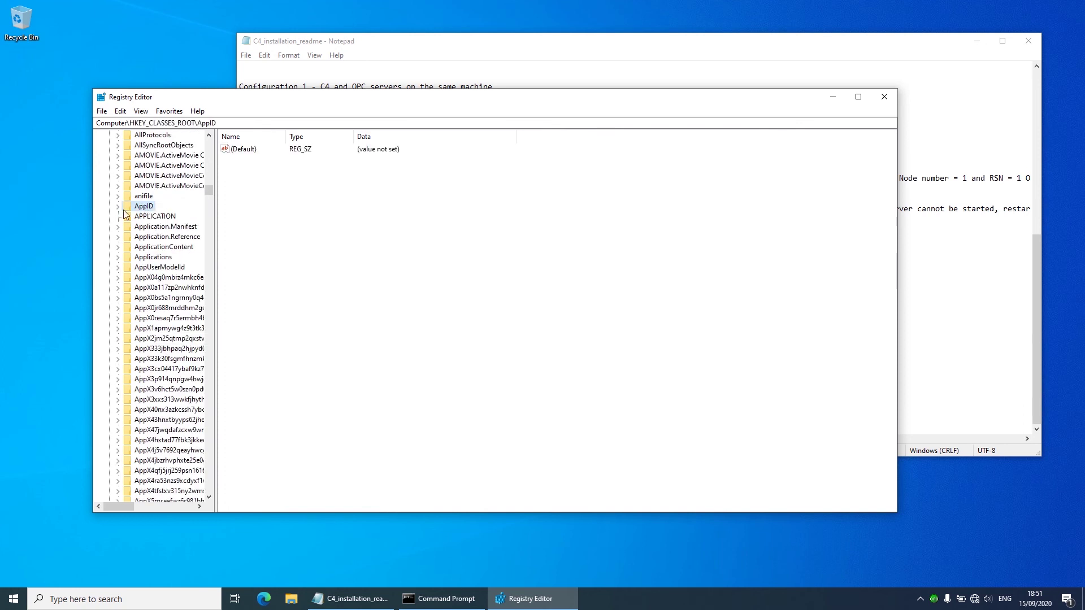
{"action": "left_click", "coordinate": [119, 207]}
{"action": "scroll", "coordinate": [138, 195], "scroll_direction": "up", "scroll_amount": 2}
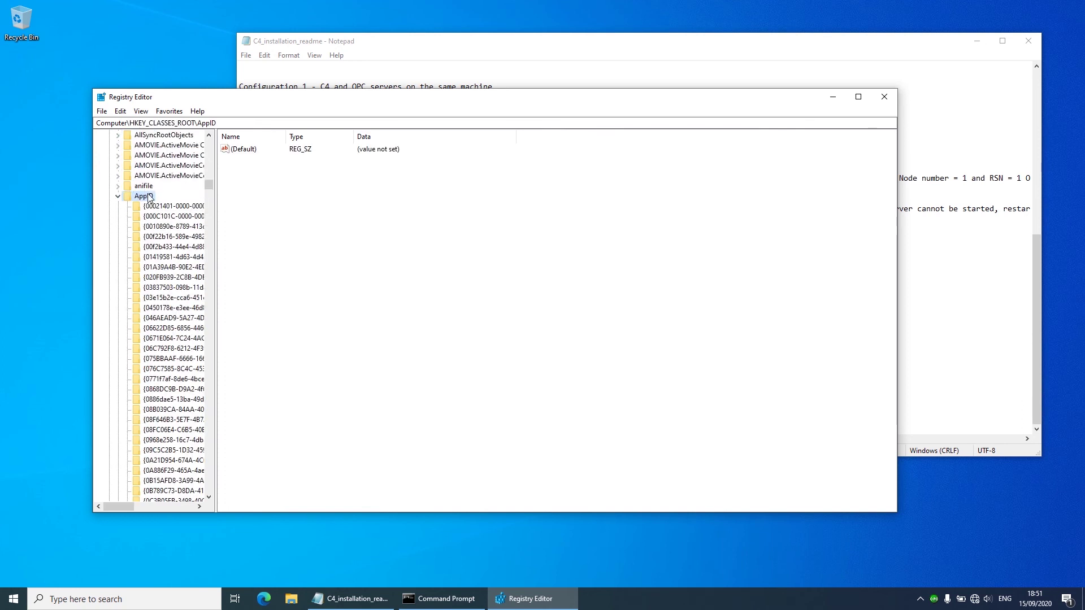
{"action": "right_click", "coordinate": [149, 197]}
{"action": "mouse_move", "coordinate": [187, 214]}
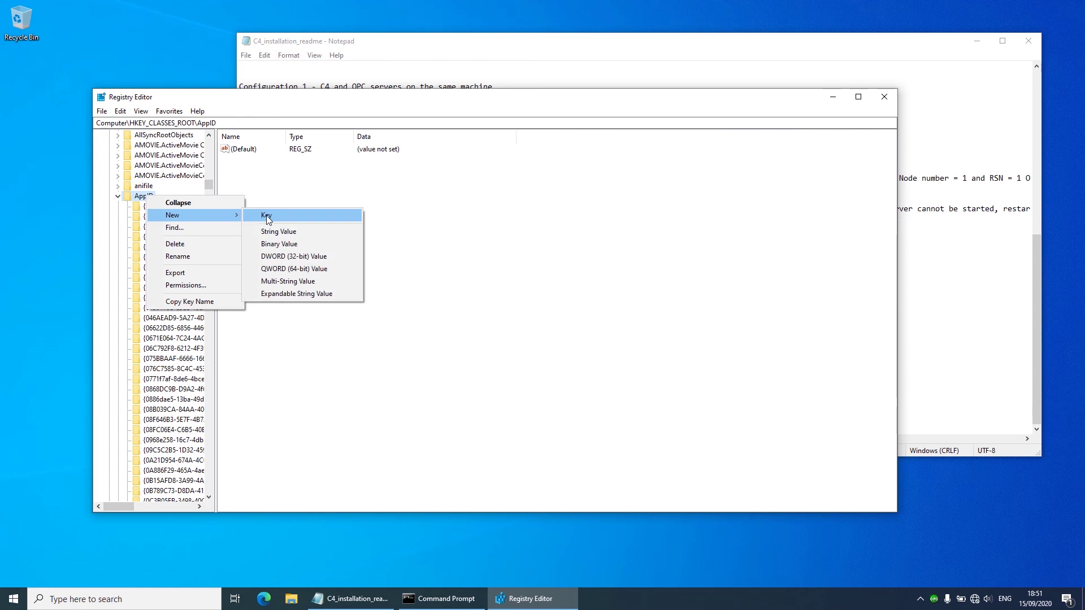
{"action": "left_click", "coordinate": [279, 214]}
{"action": "left_click", "coordinate": [452, 76]}
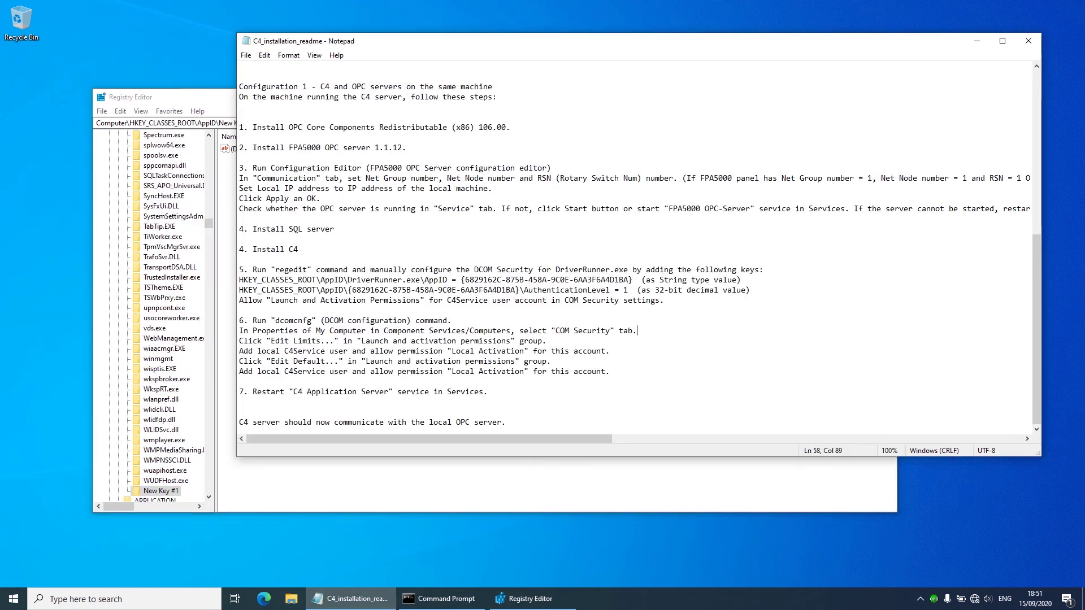
{"action": "left_click_drag", "start_coordinate": [348, 280], "coordinate": [421, 279]}
{"action": "key", "text": "ctrl+c"}
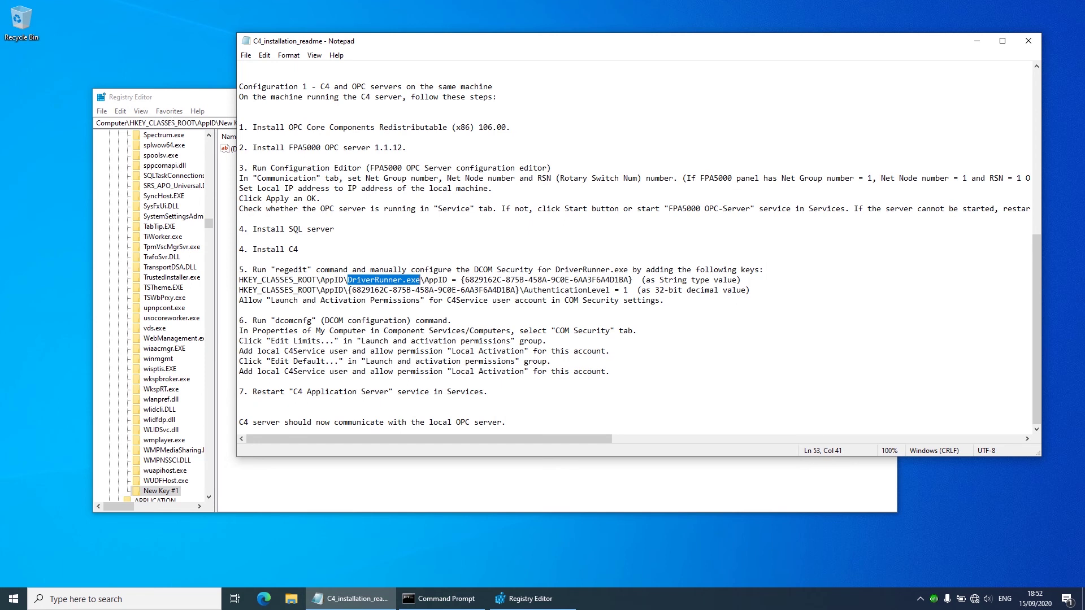
Step: Delete the stray New Key #1 from under AppID and confirm the deletion
{"action": "left_click", "coordinate": [220, 368]}
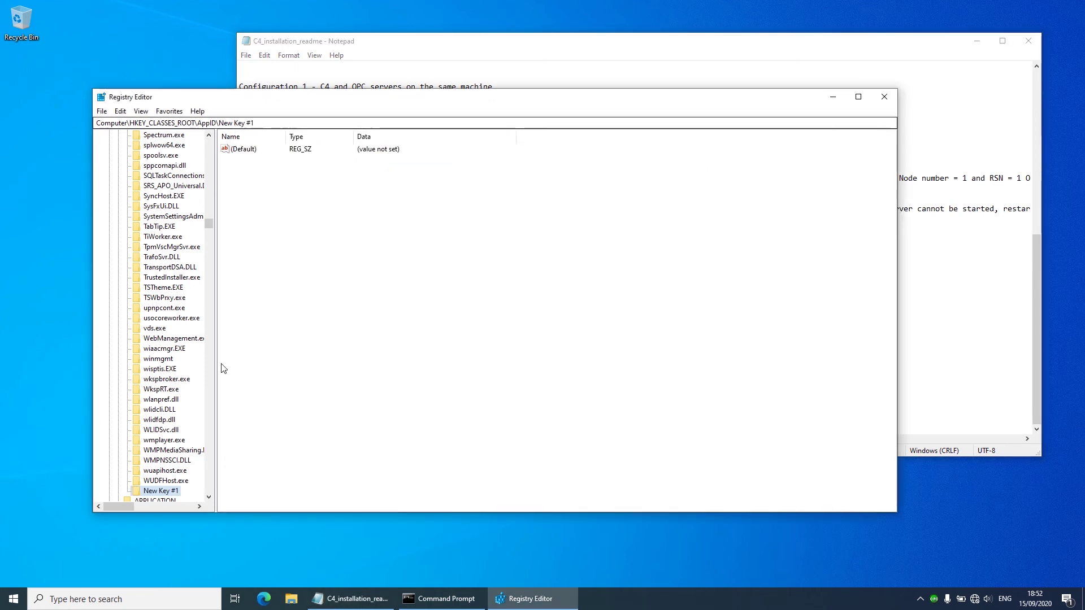
{"action": "right_click", "coordinate": [163, 493]}
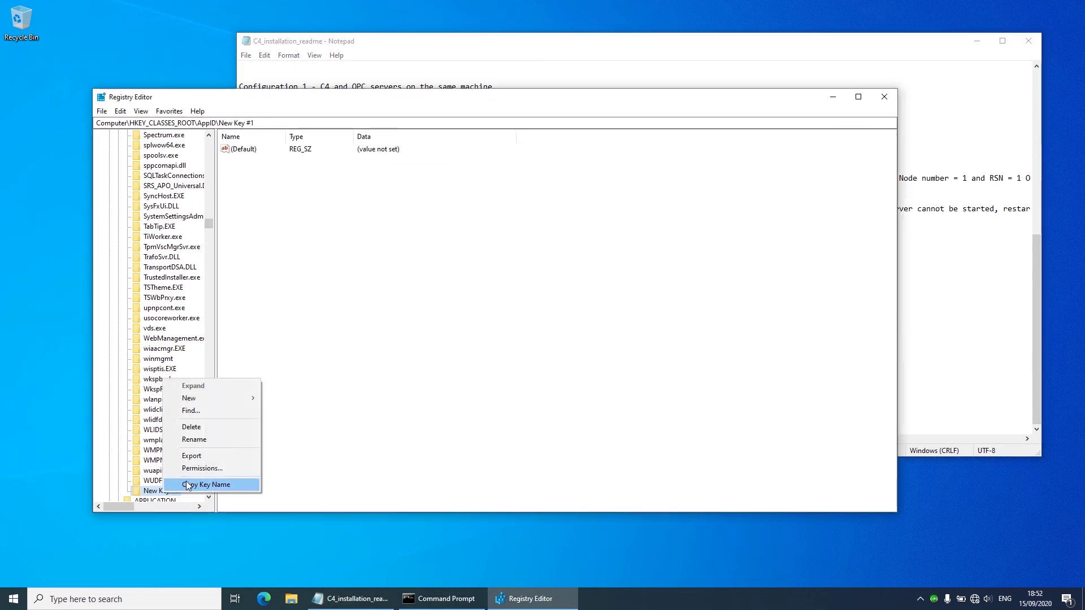
{"action": "left_click", "coordinate": [211, 426]}
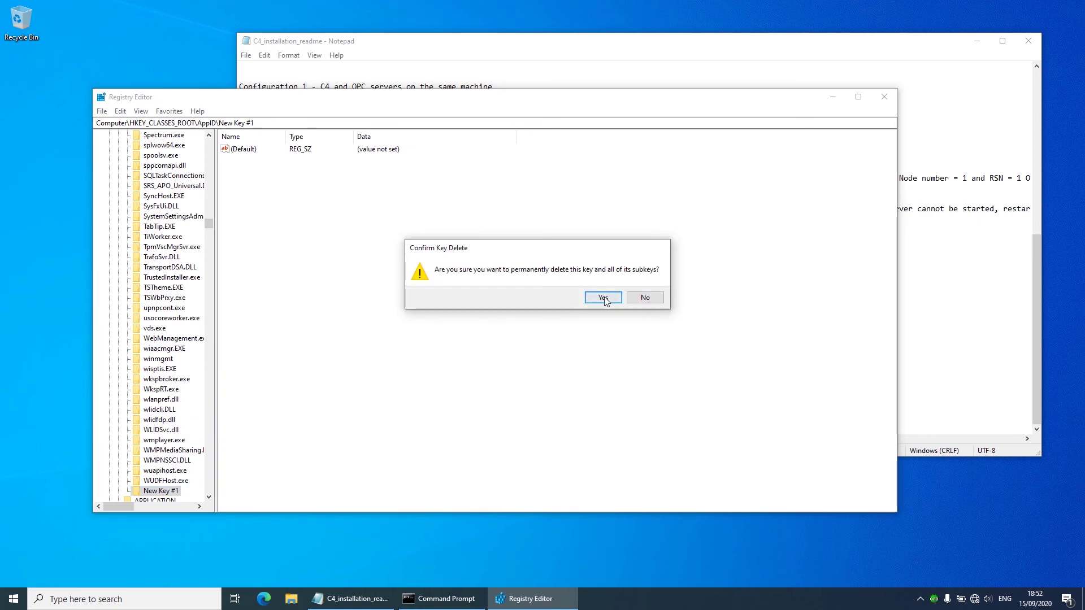
{"action": "left_click", "coordinate": [603, 298]}
Step: Create a new key named DriverRunner.exe under HKEY_CLASSES_ROOT\AppID
{"action": "scroll", "coordinate": [172, 316], "scroll_direction": "up", "scroll_amount": 5}
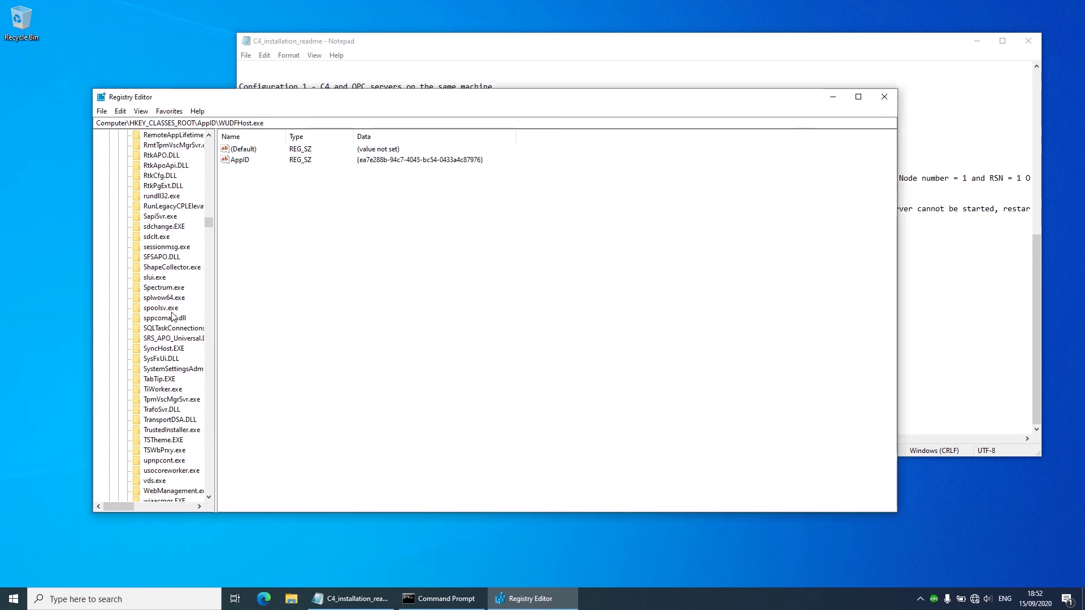
{"action": "scroll", "coordinate": [172, 316], "scroll_direction": "up", "scroll_amount": 20}
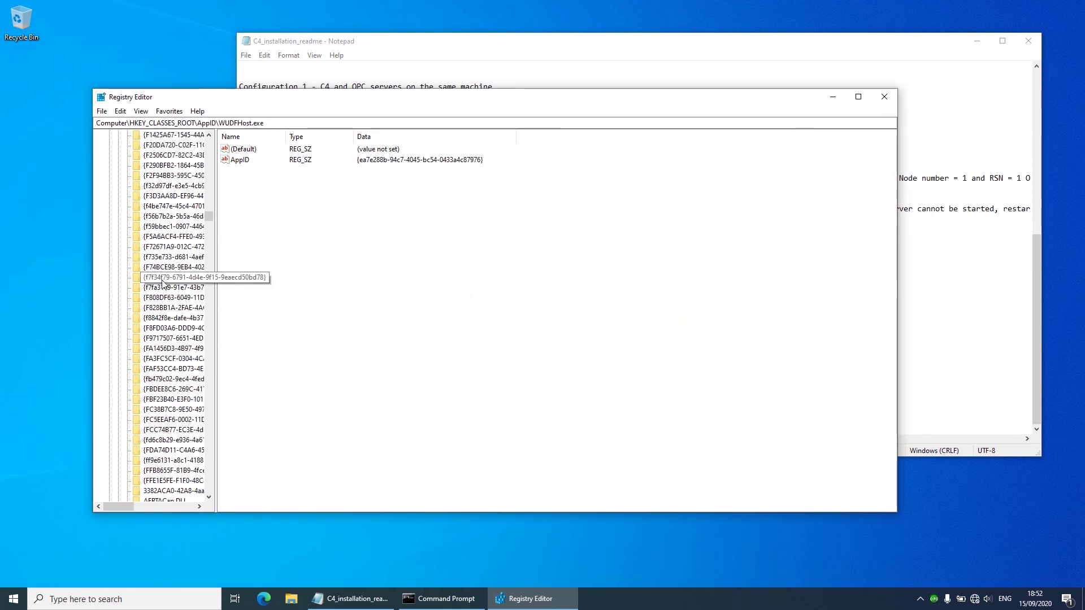
{"action": "scroll", "coordinate": [163, 282], "scroll_direction": "up", "scroll_amount": 20}
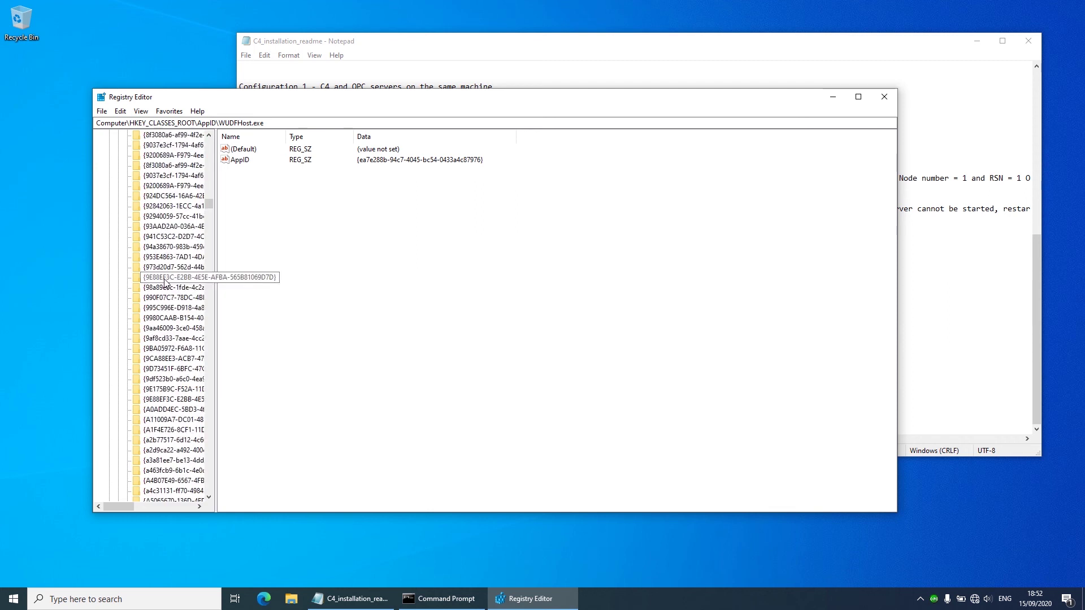
{"action": "scroll", "coordinate": [165, 283], "scroll_direction": "up", "scroll_amount": 20}
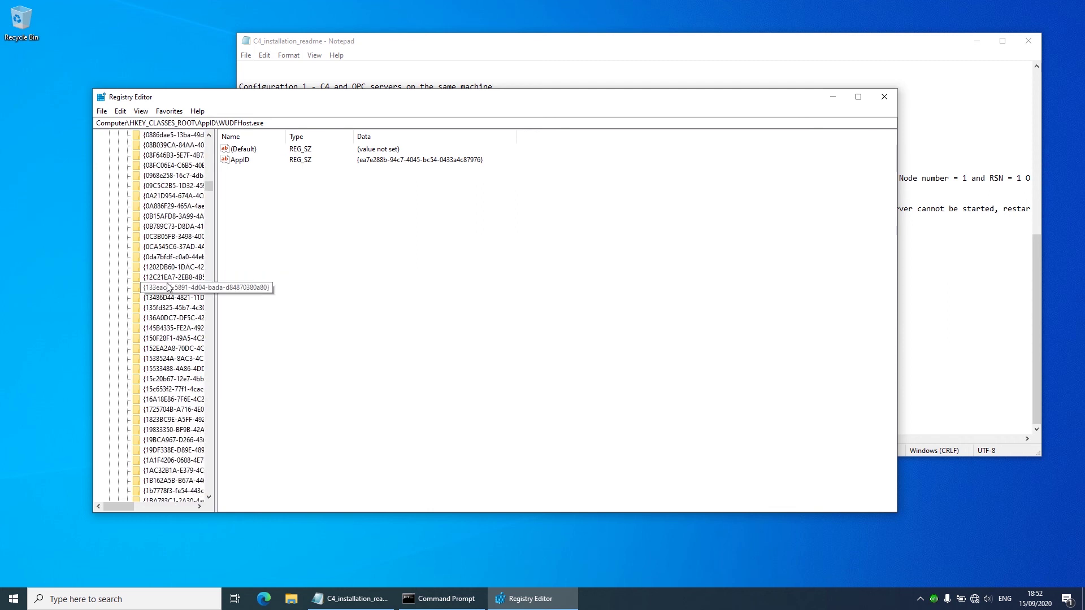
{"action": "scroll", "coordinate": [168, 288], "scroll_direction": "up", "scroll_amount": 15}
{"action": "scroll", "coordinate": [167, 287], "scroll_direction": "down", "scroll_amount": 7}
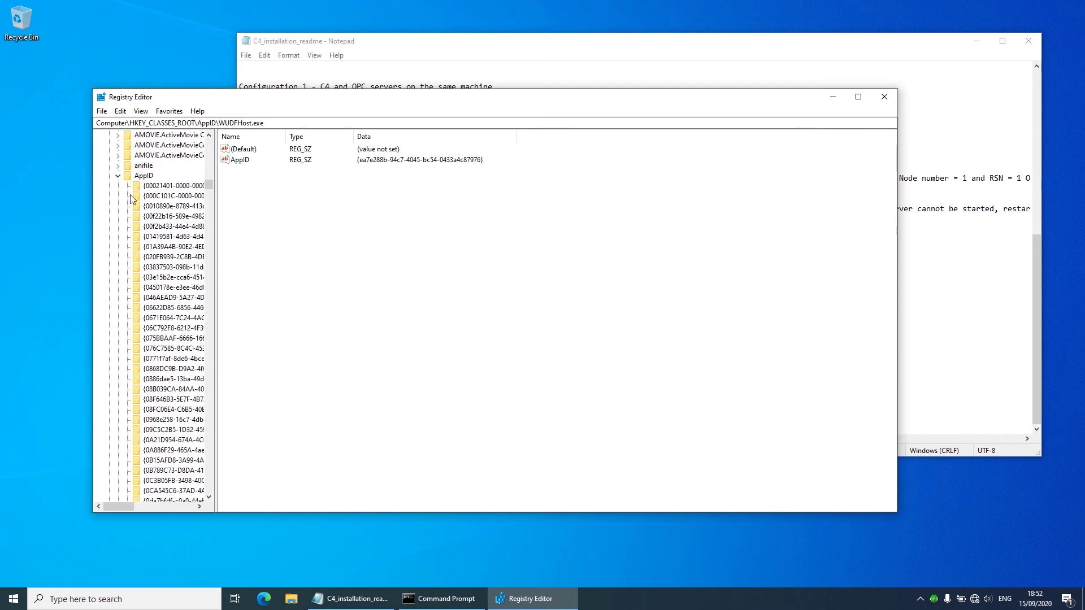
{"action": "left_click", "coordinate": [142, 176]}
{"action": "right_click", "coordinate": [142, 176]}
{"action": "mouse_move", "coordinate": [171, 200]}
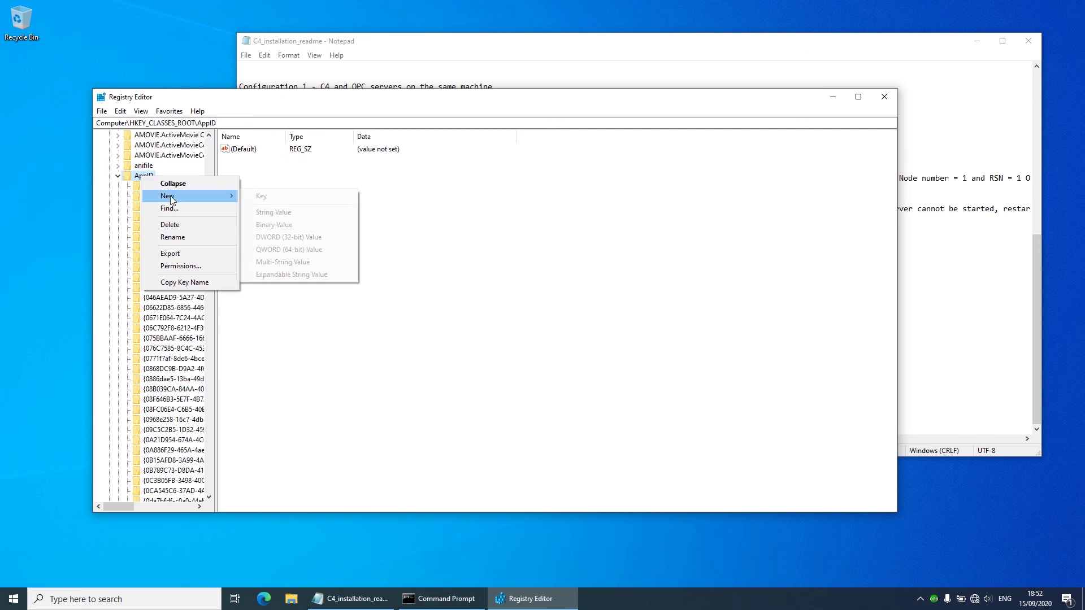
{"action": "left_click", "coordinate": [296, 196]}
{"action": "key", "text": "ctrl+v"}
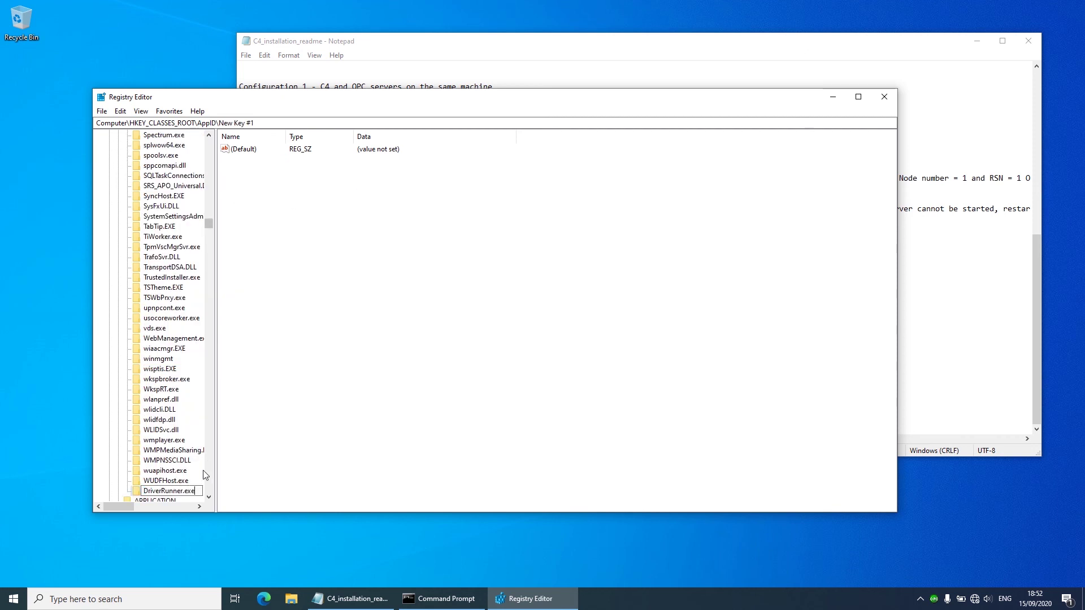
{"action": "left_click", "coordinate": [245, 486]}
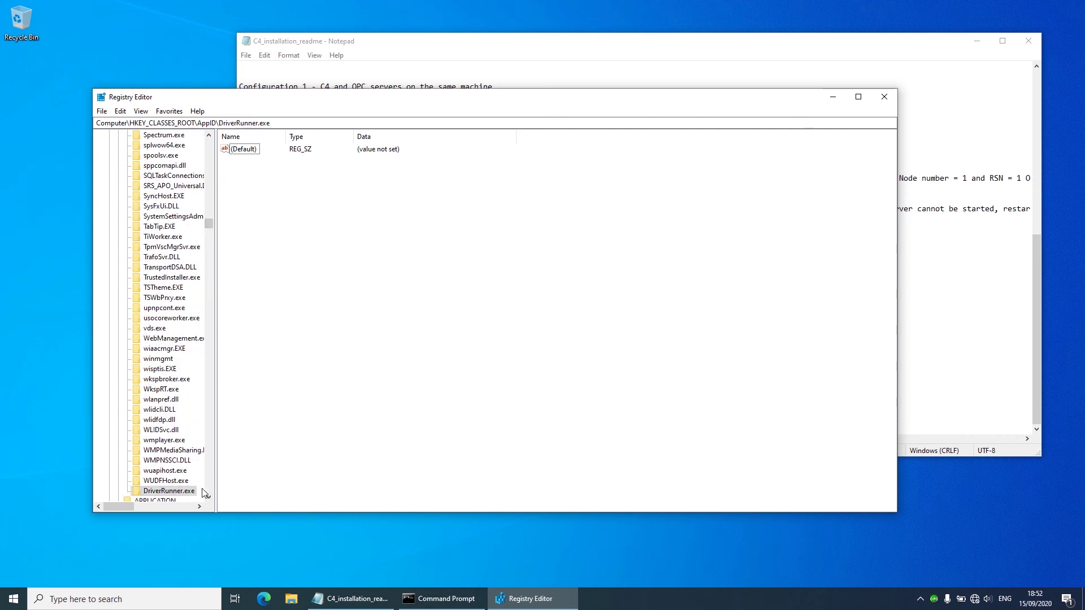
Step: Cut the word AppID from the readme's registry path, then undo to restore the text
{"action": "key", "text": "alt+Tab"}
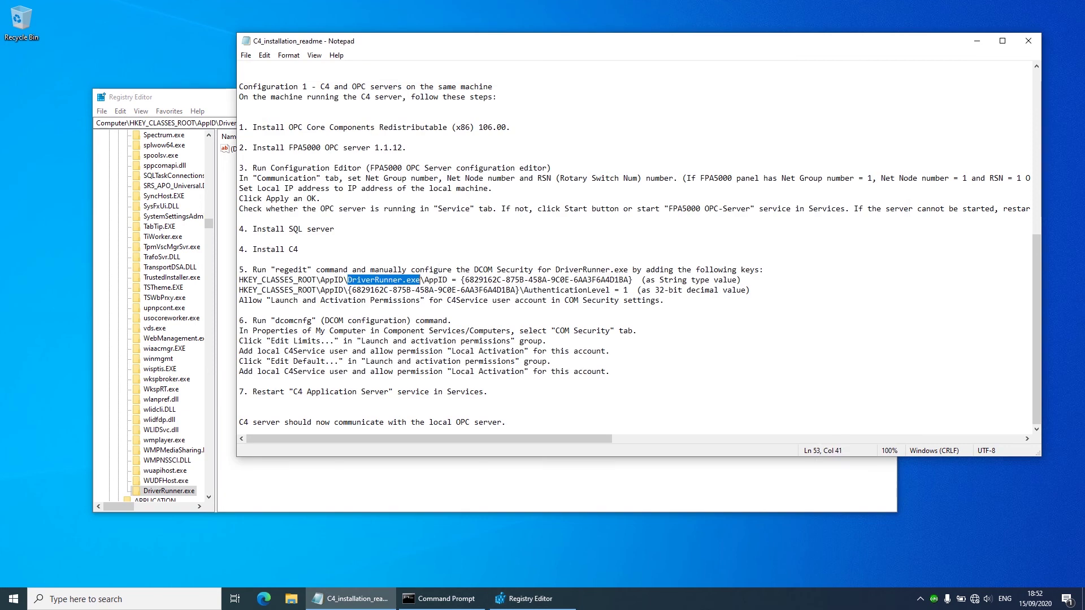
{"action": "left_click", "coordinate": [438, 270]}
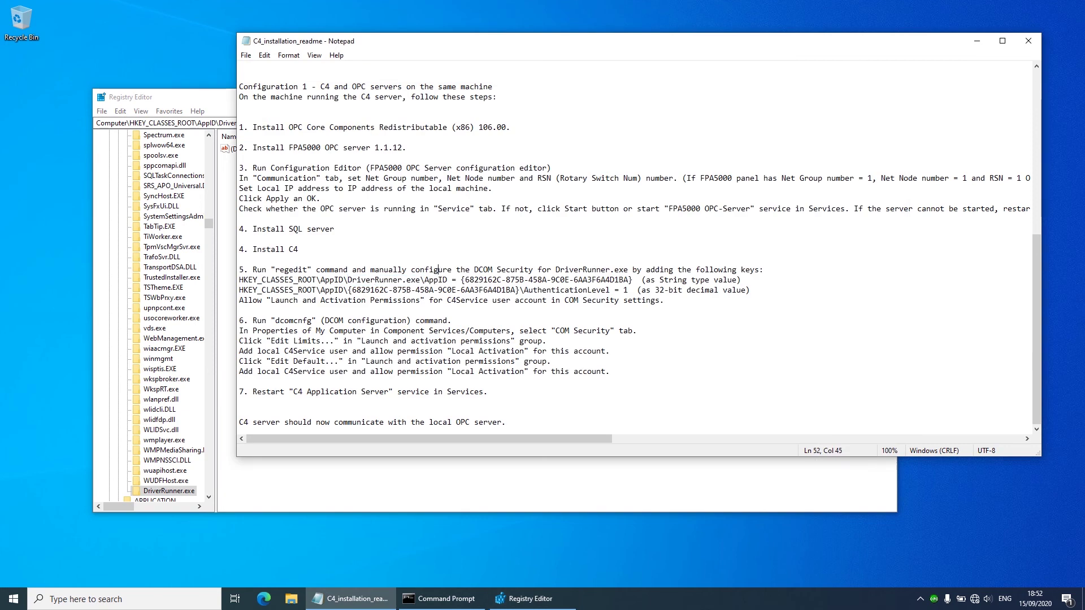
{"action": "left_click_drag", "start_coordinate": [424, 280], "coordinate": [447, 280]}
{"action": "right_click", "coordinate": [436, 280]}
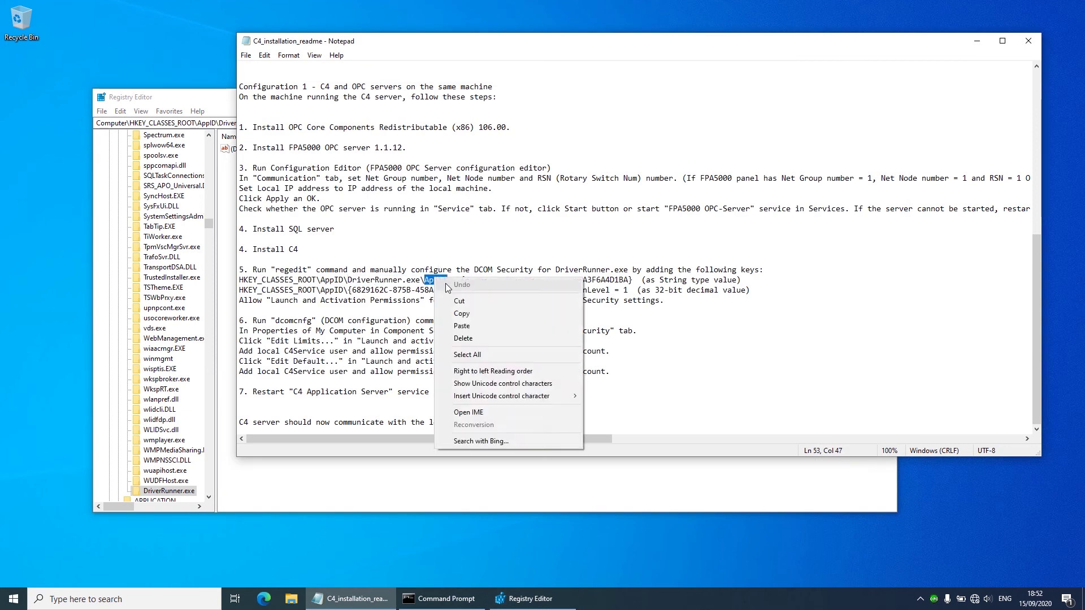
{"action": "left_click", "coordinate": [455, 302]}
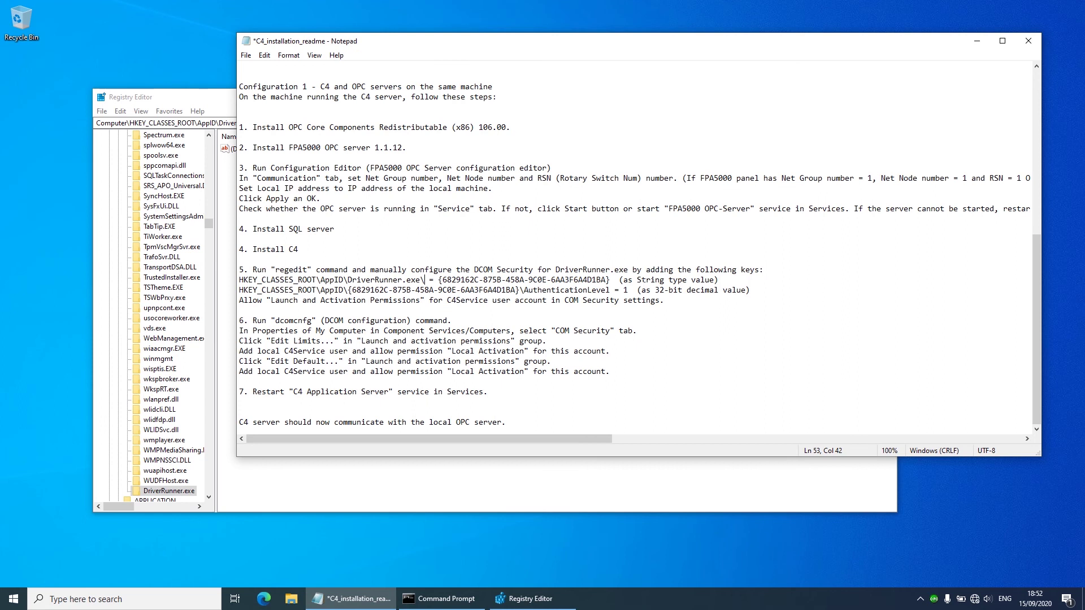
{"action": "left_click", "coordinate": [264, 54]}
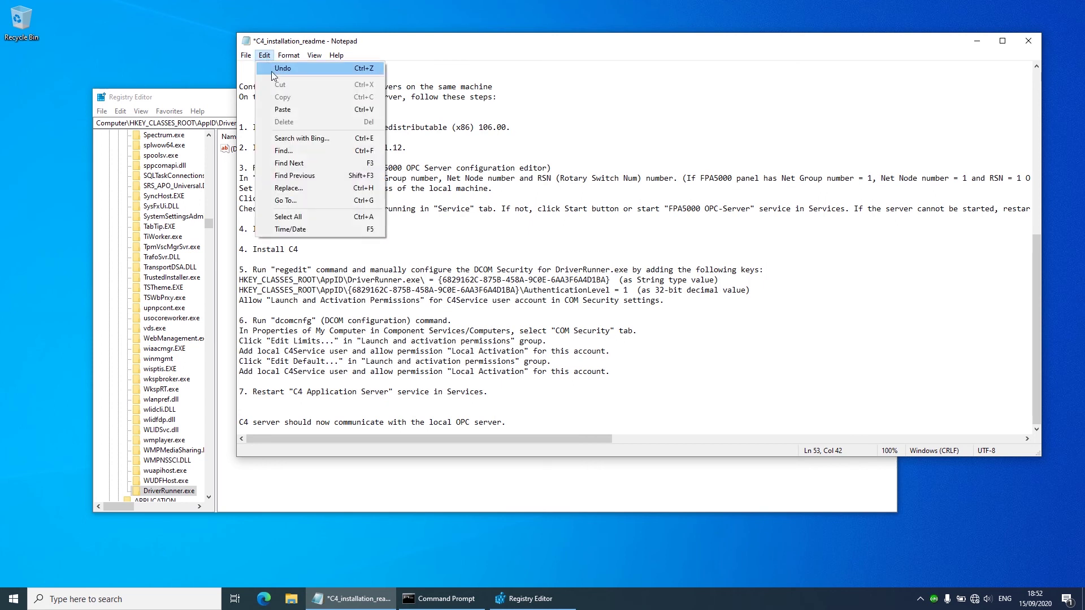
{"action": "left_click", "coordinate": [272, 69]}
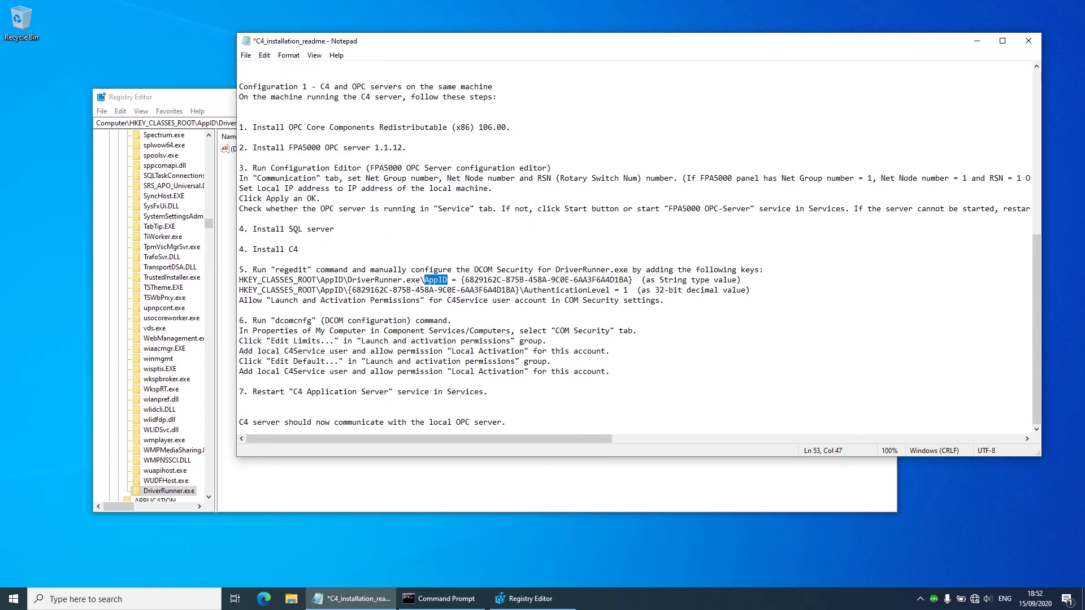
{"action": "left_click", "coordinate": [205, 102]}
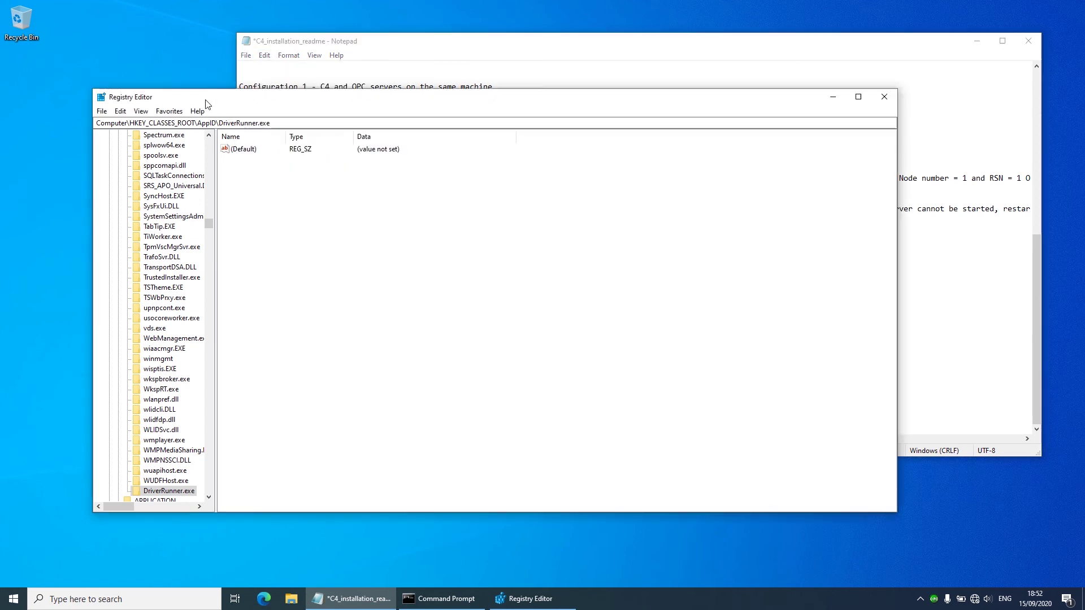
Step: Add a new string value named AppID to the DriverRunner.exe key
{"action": "right_click", "coordinate": [288, 185]}
{"action": "mouse_move", "coordinate": [314, 193]}
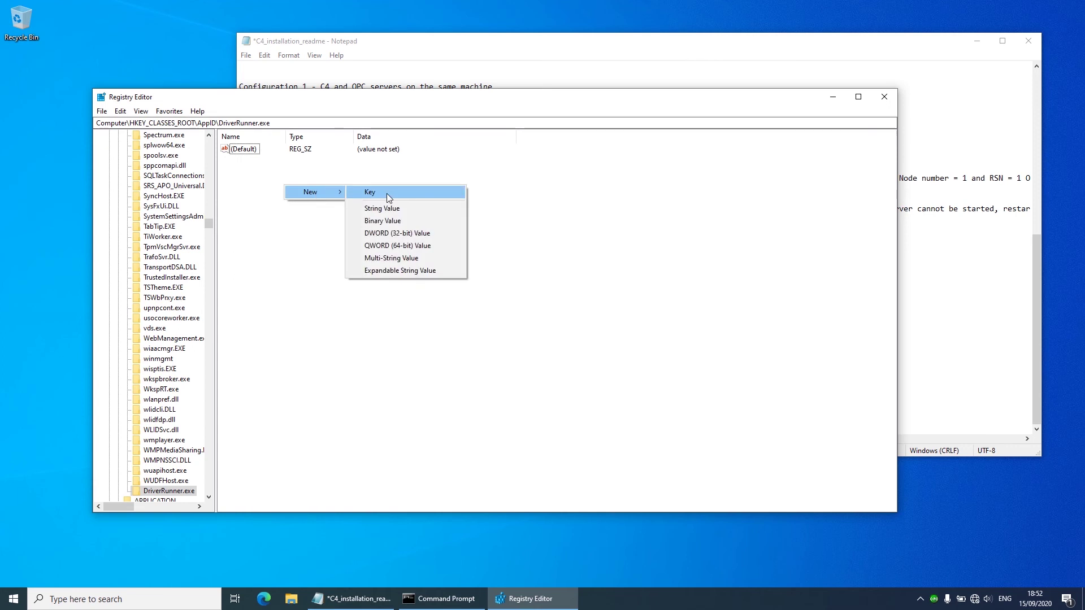
{"action": "left_click", "coordinate": [393, 210]}
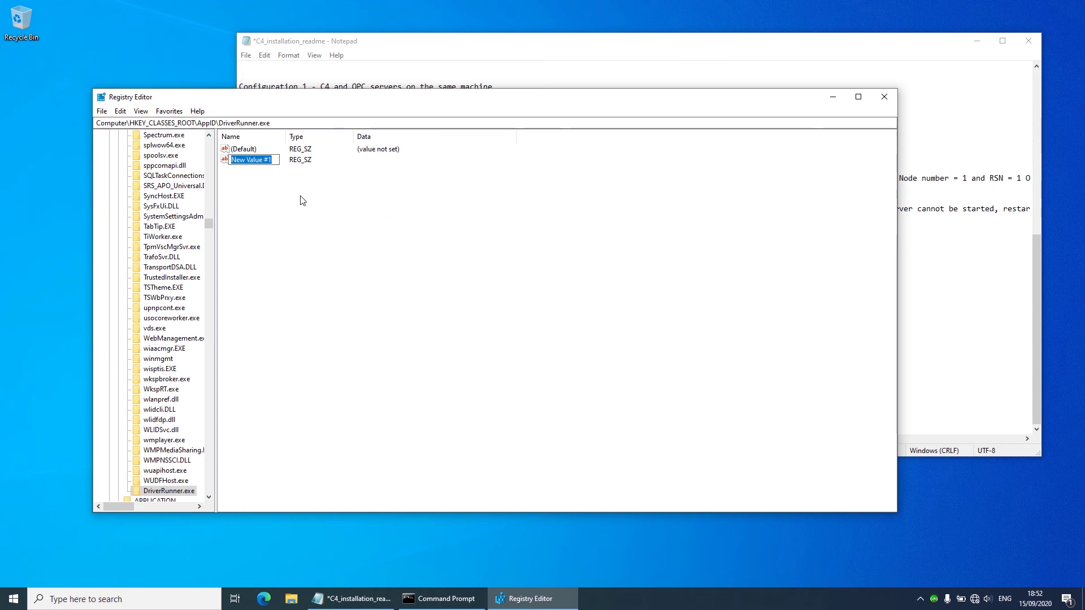
{"action": "key", "text": "ctrl+v"}
{"action": "key", "text": "Return"}
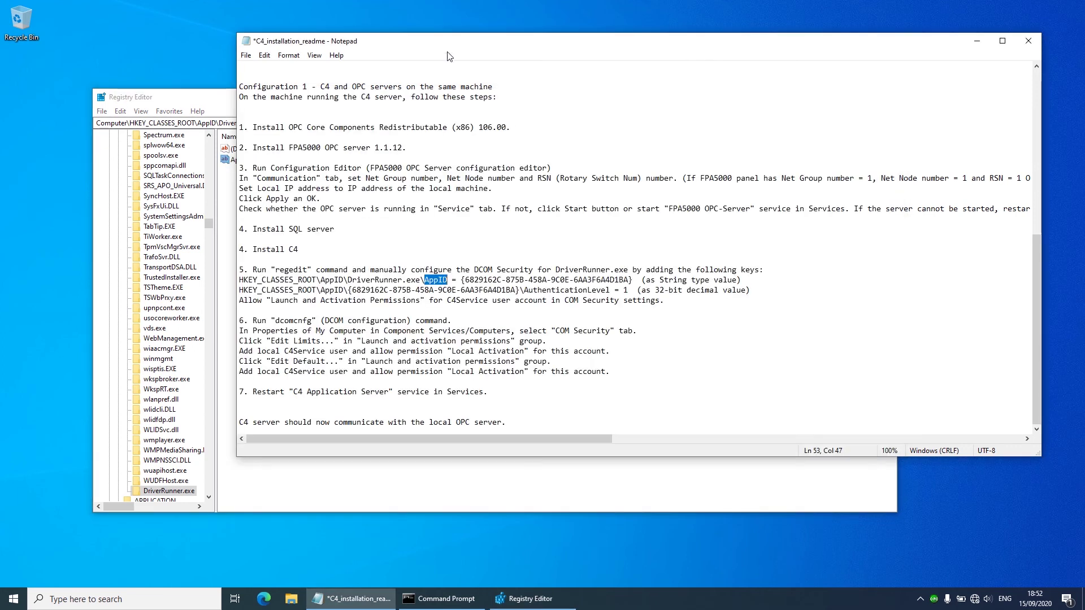
Step: Copy the GUID from the readme and set it as the AppID value's data
{"action": "key", "text": "alt+Tab"}
{"action": "left_click", "coordinate": [460, 279]}
{"action": "left_click_drag", "start_coordinate": [461, 280], "coordinate": [632, 279]}
{"action": "right_click", "coordinate": [607, 280]}
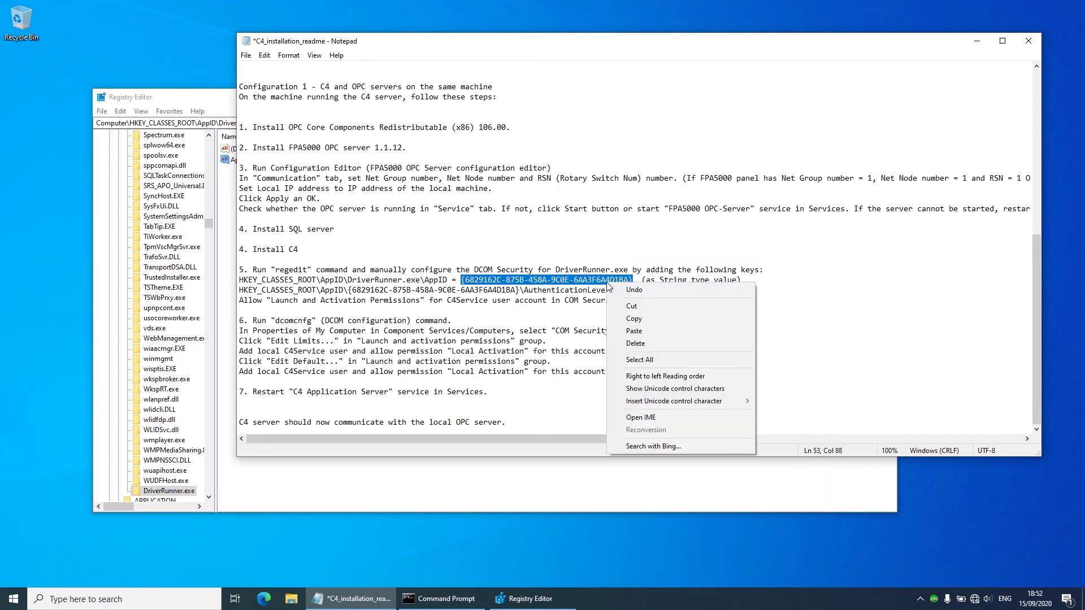
{"action": "left_click", "coordinate": [643, 319]}
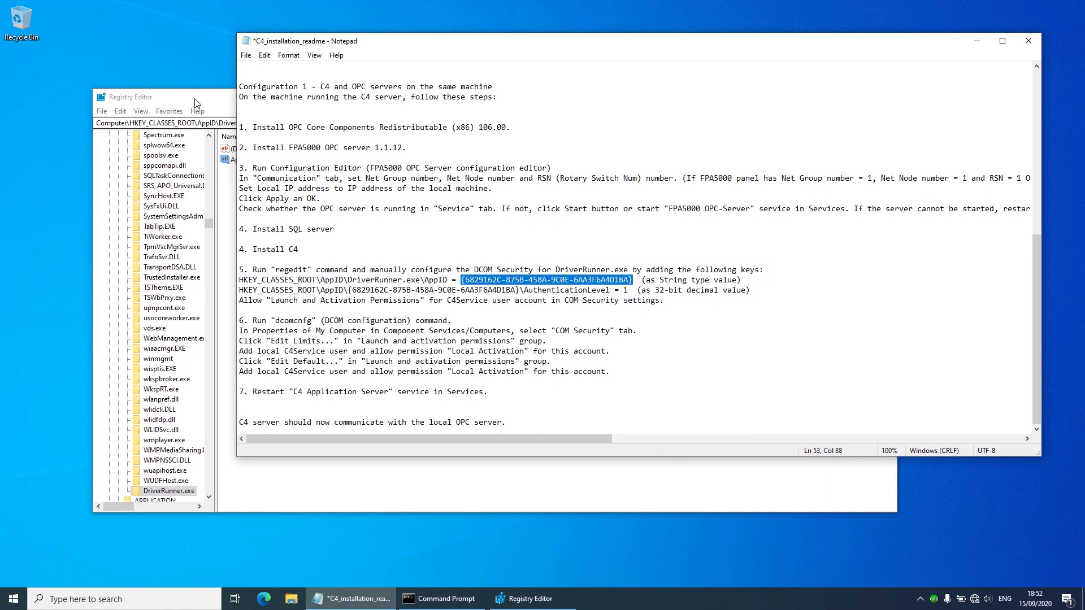
{"action": "key", "text": "alt+Tab"}
{"action": "double_click", "coordinate": [244, 164]}
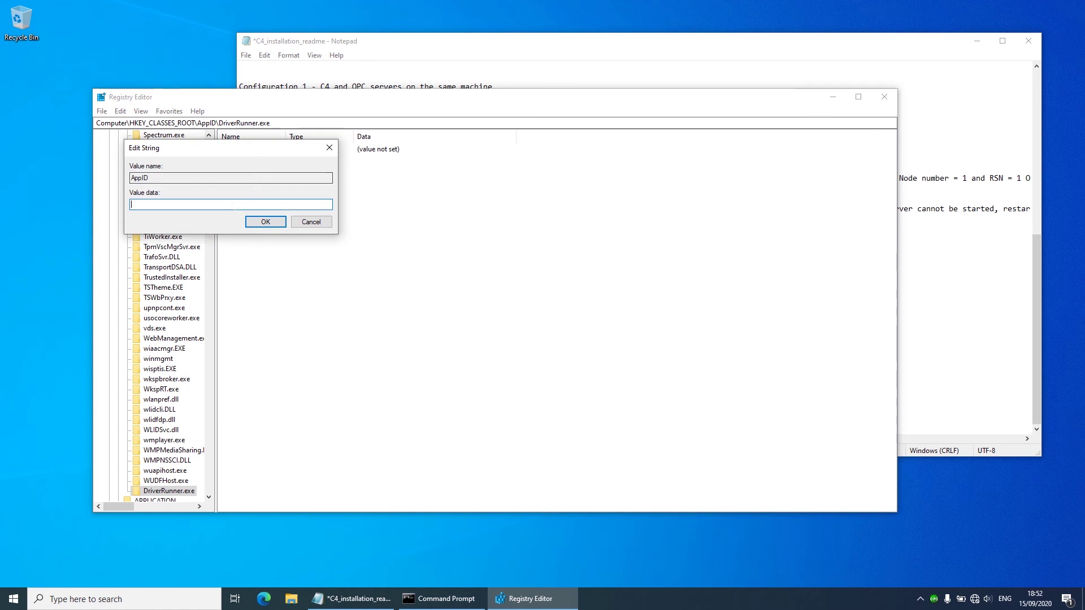
{"action": "key", "text": "ctrl+v"}
{"action": "left_click", "coordinate": [271, 224]}
{"action": "left_click", "coordinate": [272, 227]}
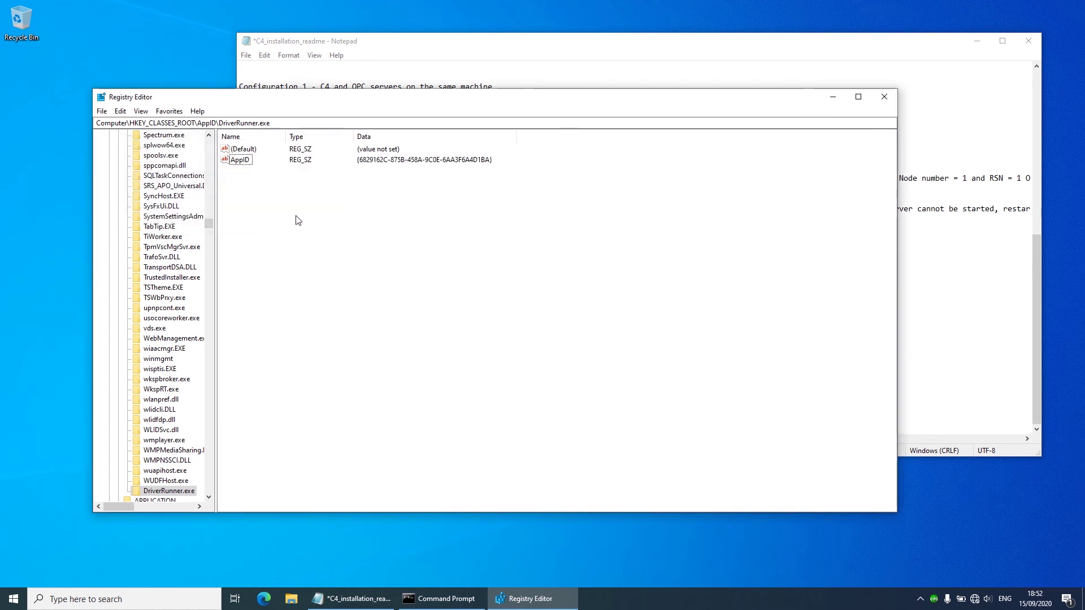
Step: Scroll the registry tree back up and select the AppID key
{"action": "scroll", "coordinate": [183, 266], "scroll_direction": "up", "scroll_amount": 15}
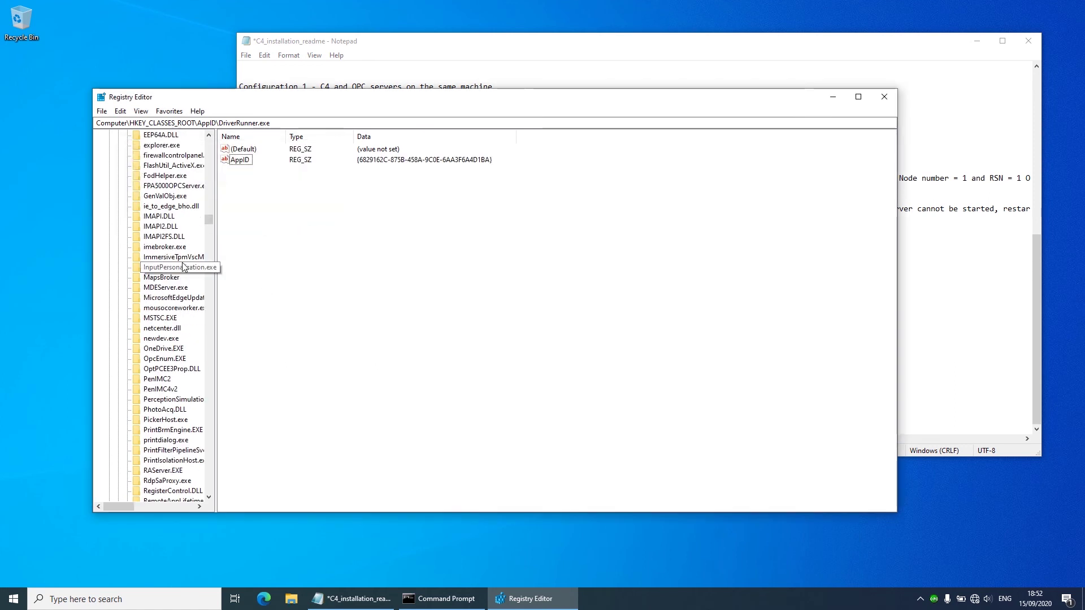
{"action": "scroll", "coordinate": [184, 266], "scroll_direction": "up", "scroll_amount": 20}
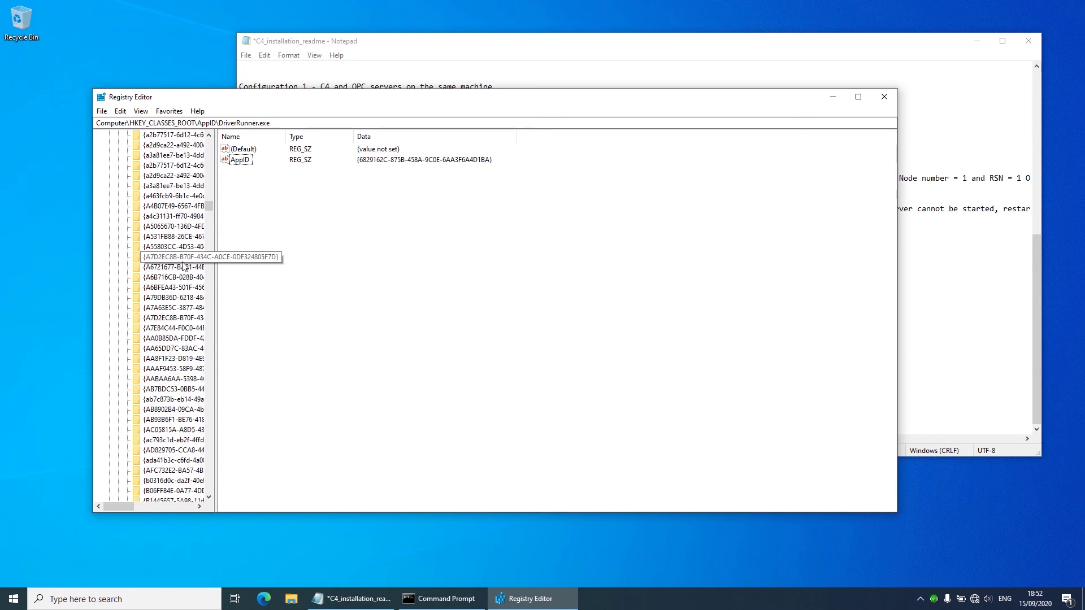
{"action": "scroll", "coordinate": [185, 265], "scroll_direction": "up", "scroll_amount": 20}
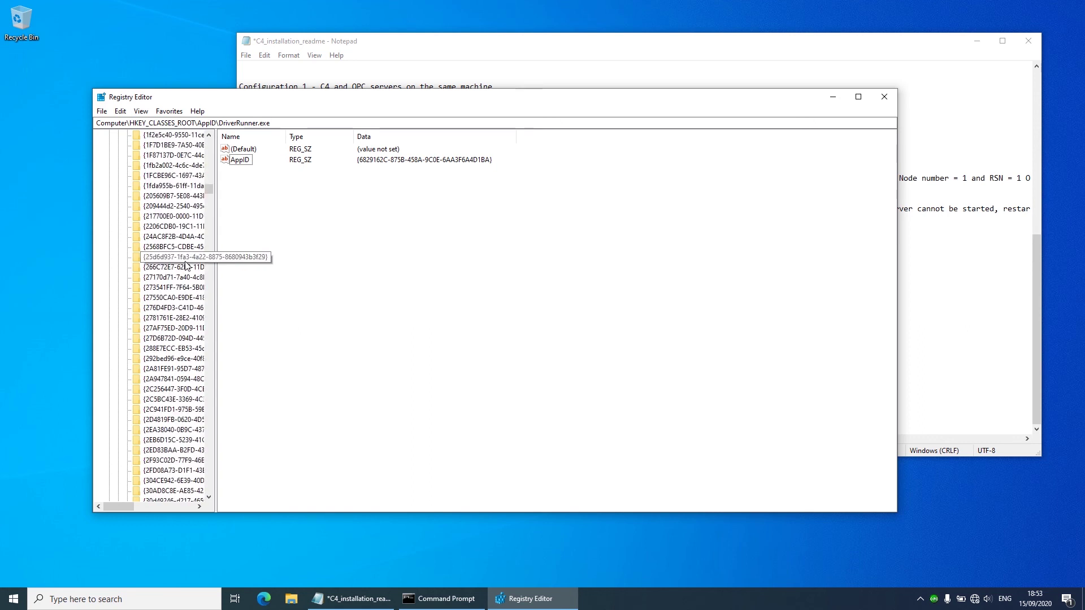
{"action": "scroll", "coordinate": [153, 269], "scroll_direction": "down", "scroll_amount": 1}
{"action": "left_click", "coordinate": [151, 268]}
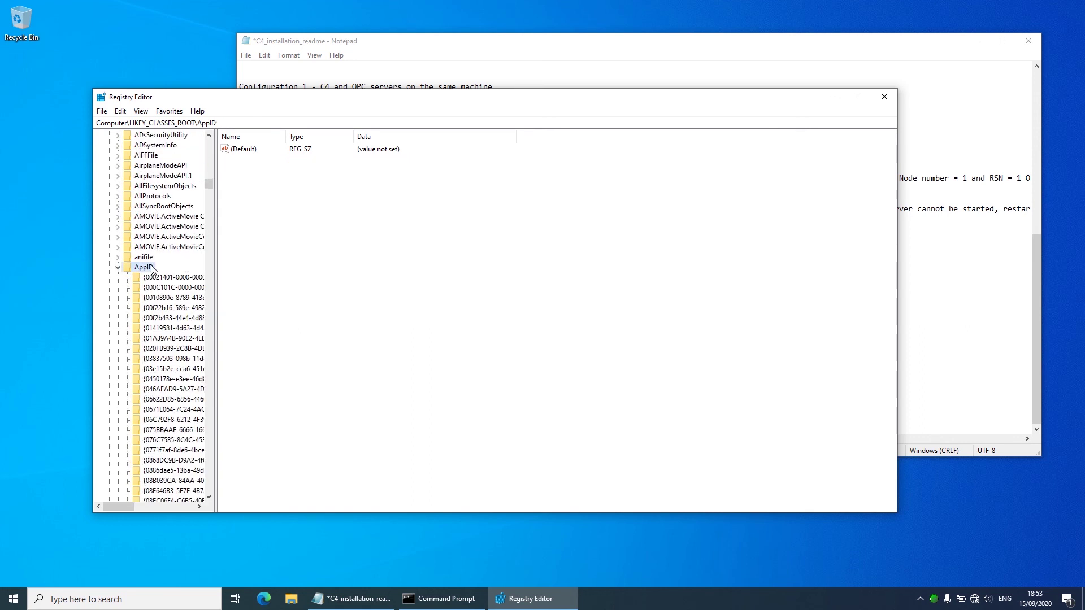
Step: Create a key named {6829162C-875B-458A-9C0E-6AA3F6A4D1BA} under AppID
{"action": "right_click", "coordinate": [149, 270]}
{"action": "left_click", "coordinate": [427, 53]}
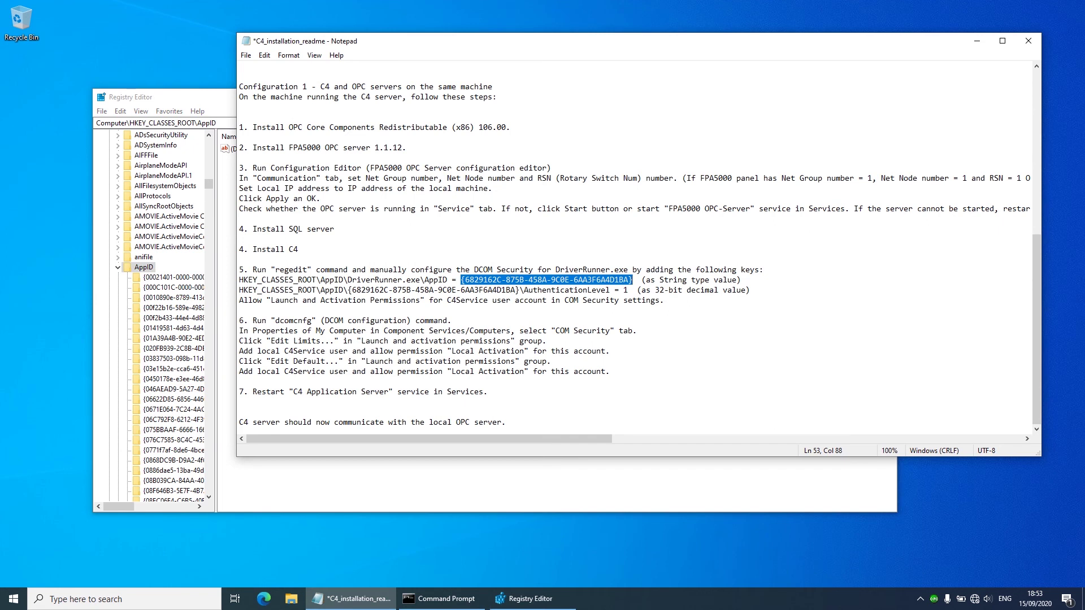
{"action": "left_click", "coordinate": [164, 103]}
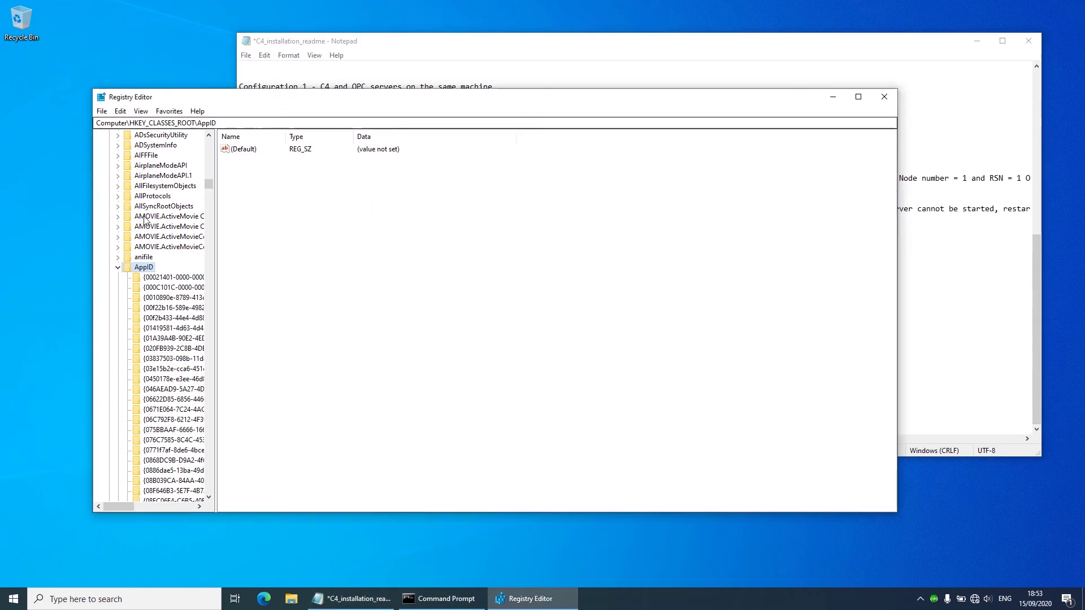
{"action": "right_click", "coordinate": [146, 269]}
{"action": "mouse_move", "coordinate": [178, 284]}
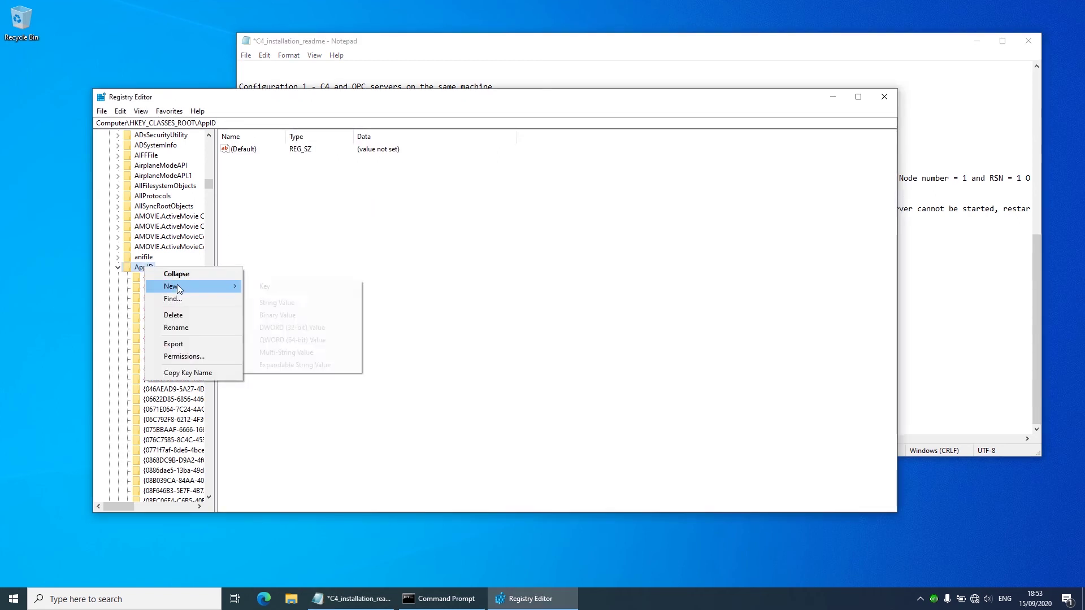
{"action": "left_click", "coordinate": [286, 288]}
{"action": "key", "text": "ctrl+v"}
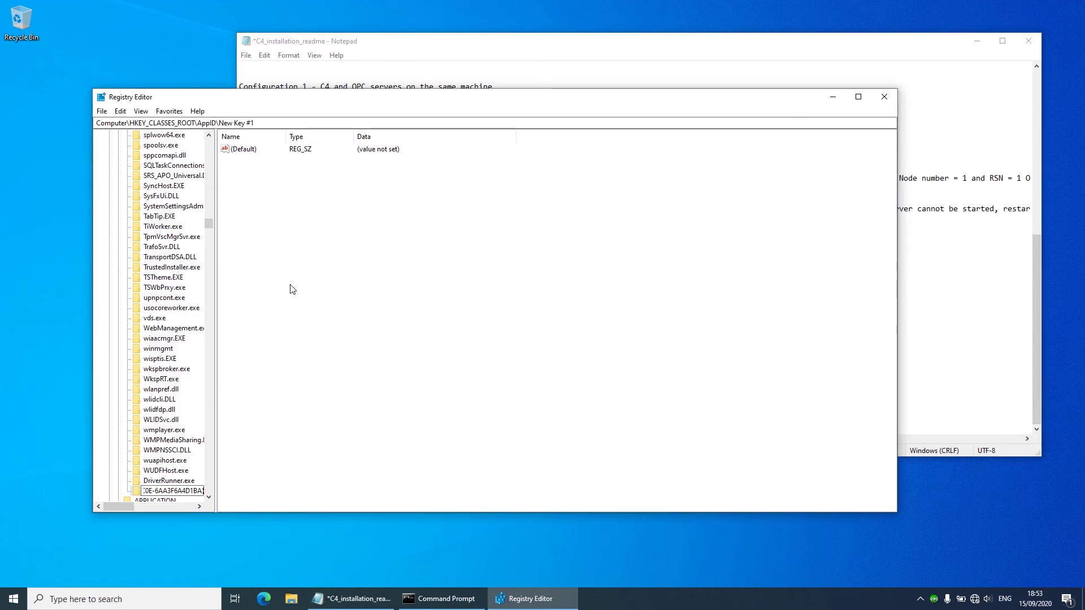
{"action": "left_click", "coordinate": [251, 481]}
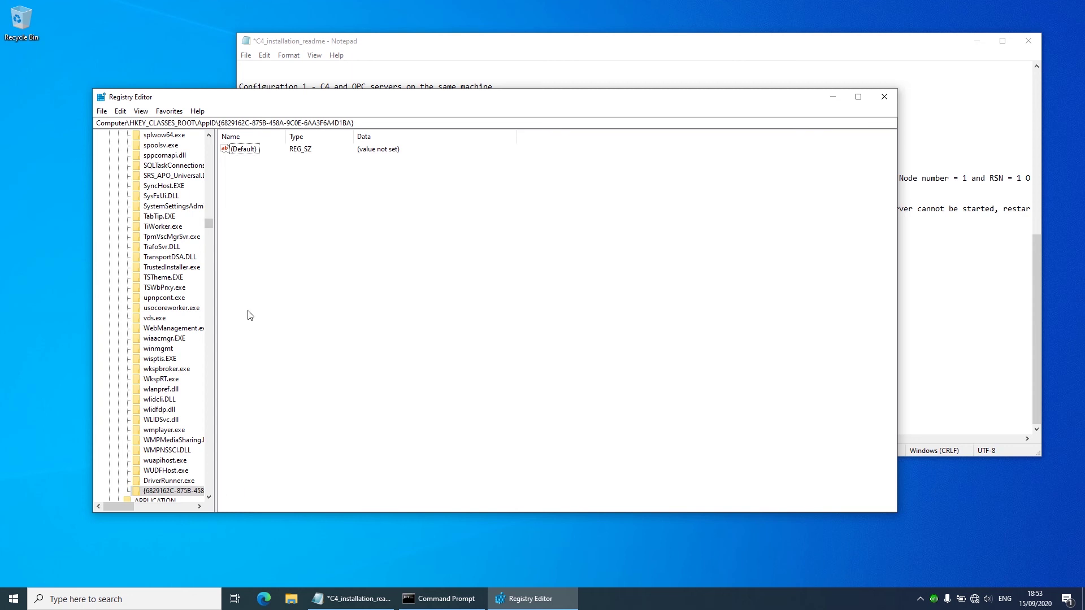
Step: Add a new DWORD (32-bit) value to the GUID key, then return to the readme
{"action": "right_click", "coordinate": [246, 193]}
{"action": "mouse_move", "coordinate": [303, 198]}
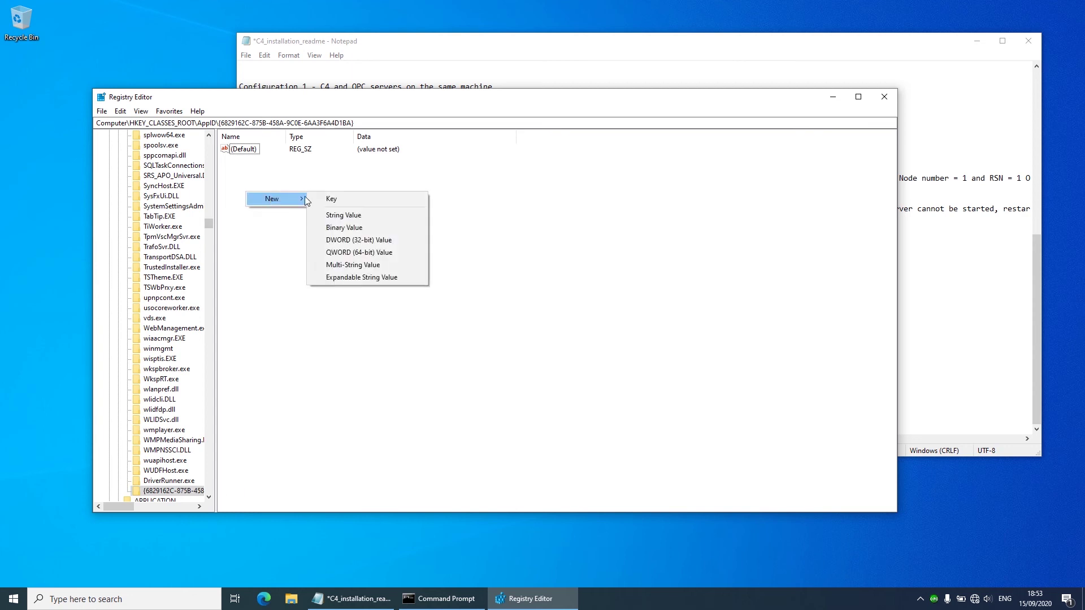
{"action": "left_click", "coordinate": [374, 240]}
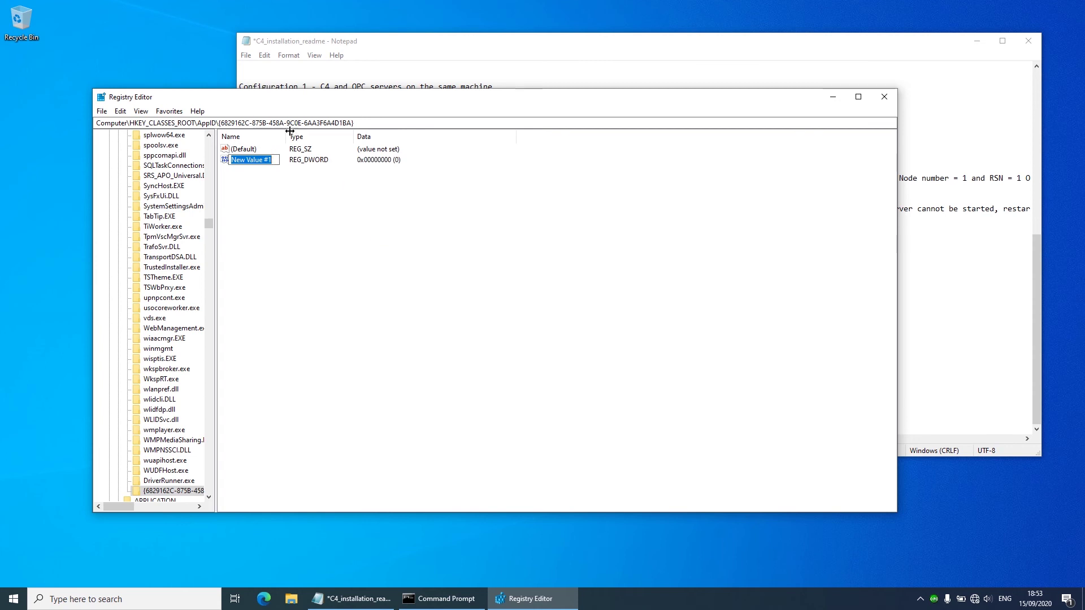
{"action": "key", "text": "alt+Tab"}
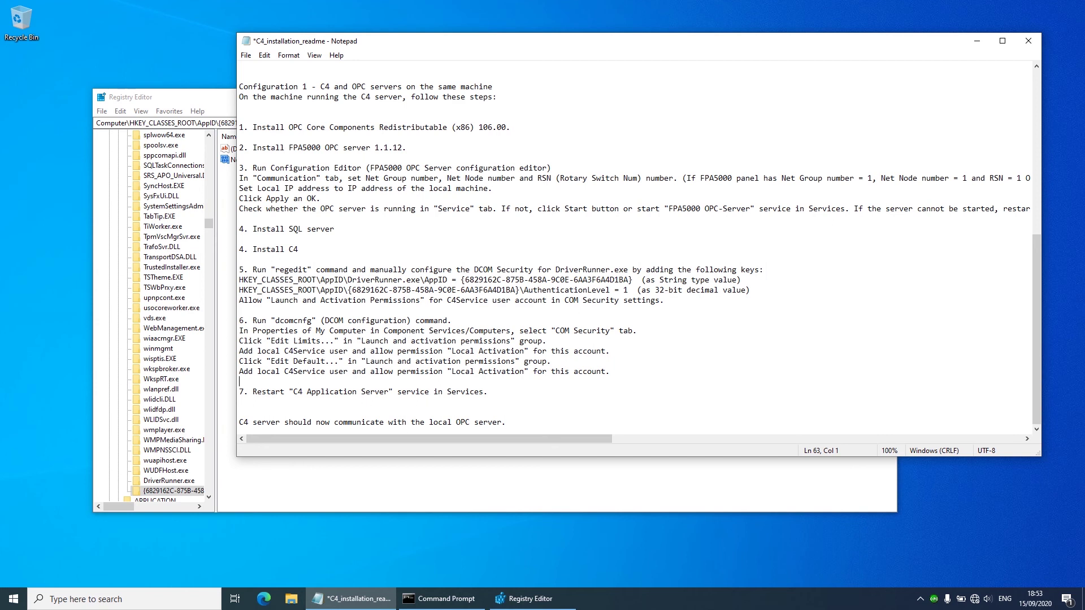
Step: Copy AuthenticationLevel from the readme and add a DWORD value with that name
{"action": "left_click_drag", "start_coordinate": [524, 290], "coordinate": [610, 289]}
{"action": "right_click", "coordinate": [600, 292]}
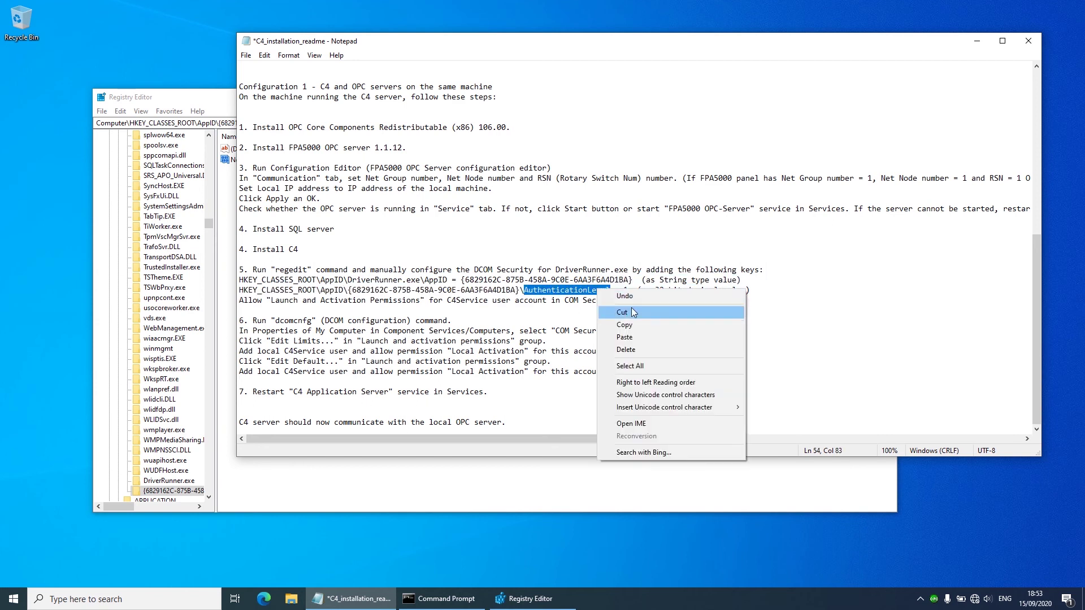
{"action": "left_click", "coordinate": [633, 328]}
{"action": "left_click", "coordinate": [220, 106]}
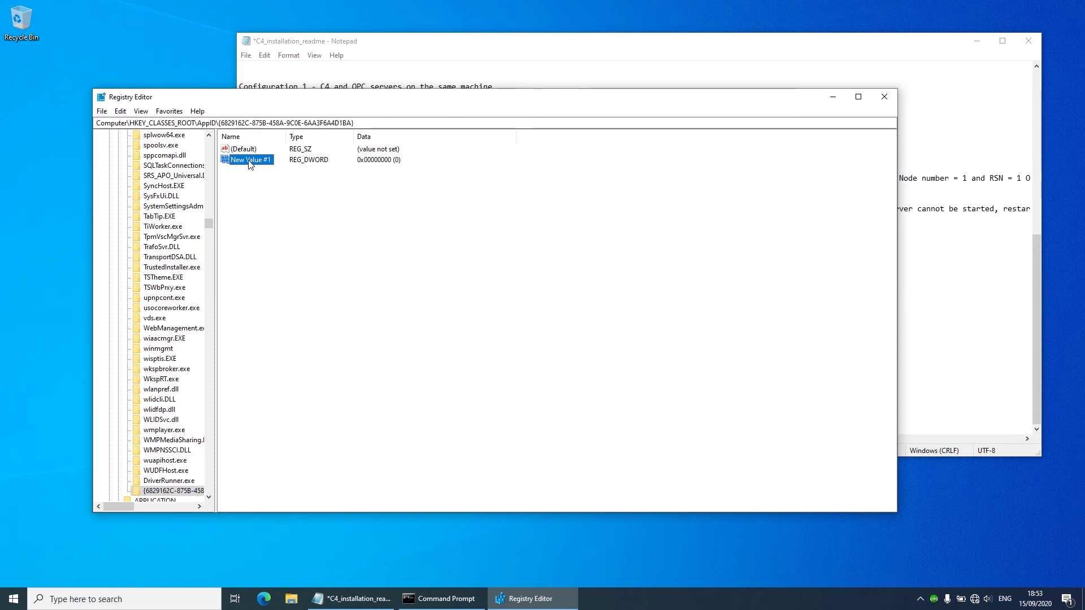
{"action": "right_click", "coordinate": [248, 161]}
{"action": "left_click", "coordinate": [239, 193]}
{"action": "right_click", "coordinate": [240, 194]}
{"action": "mouse_move", "coordinate": [257, 209]}
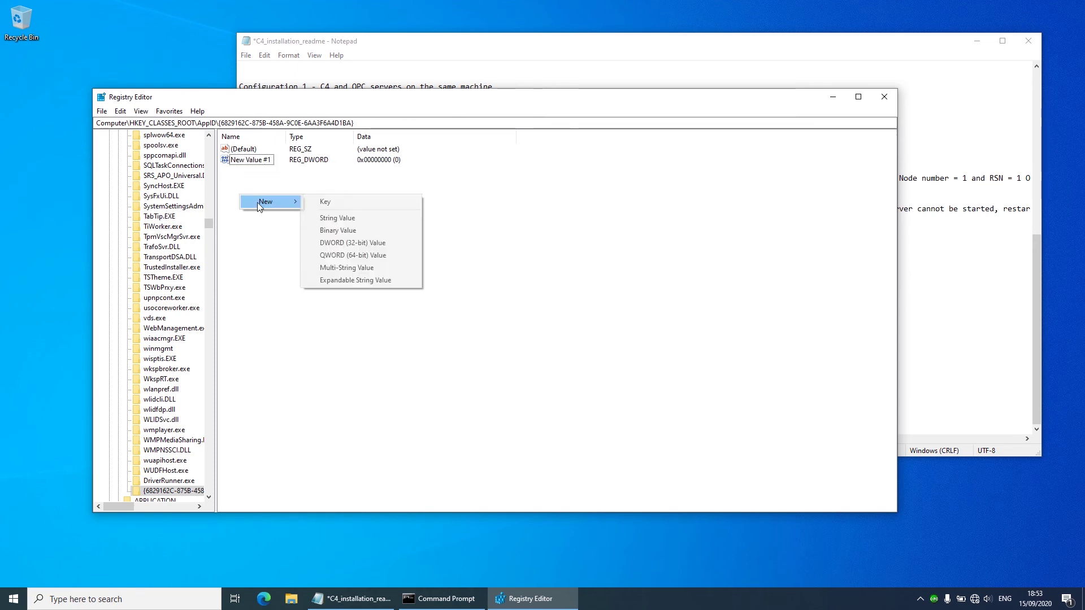
{"action": "left_click", "coordinate": [381, 244]}
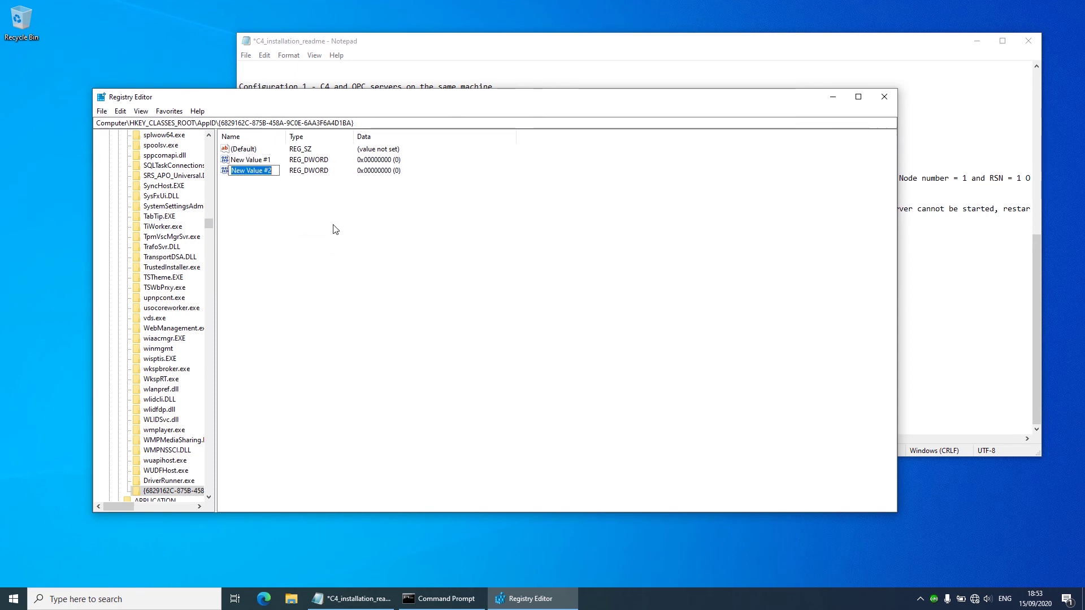
{"action": "key", "text": "ctrl+v"}
{"action": "key", "text": "Return"}
Step: Delete the unneeded New Value #1 DWORD and confirm
{"action": "left_click", "coordinate": [252, 164]}
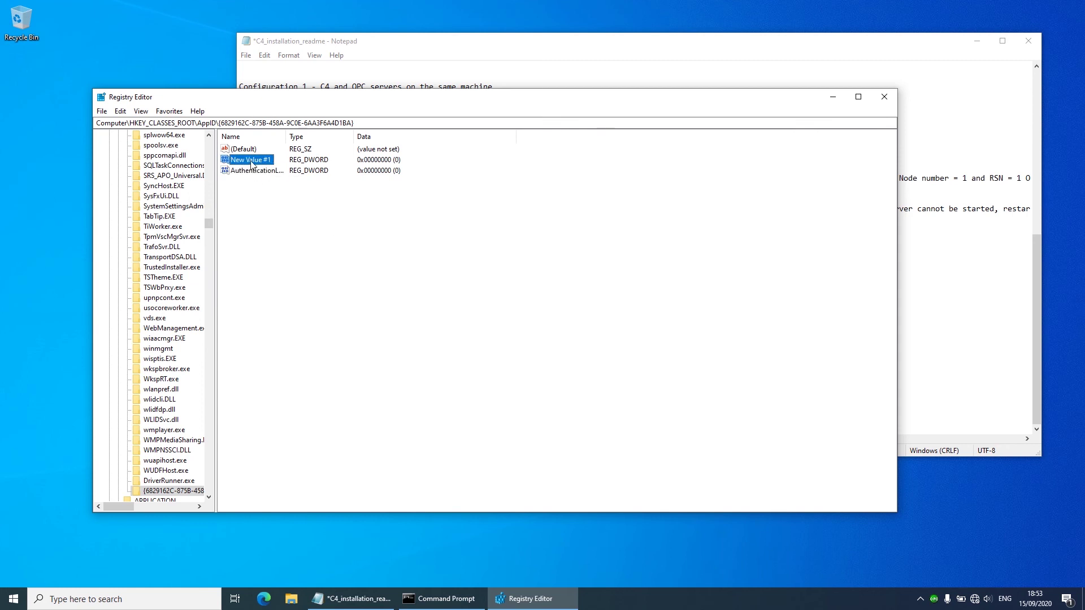
{"action": "right_click", "coordinate": [252, 164]}
{"action": "left_click", "coordinate": [291, 192]}
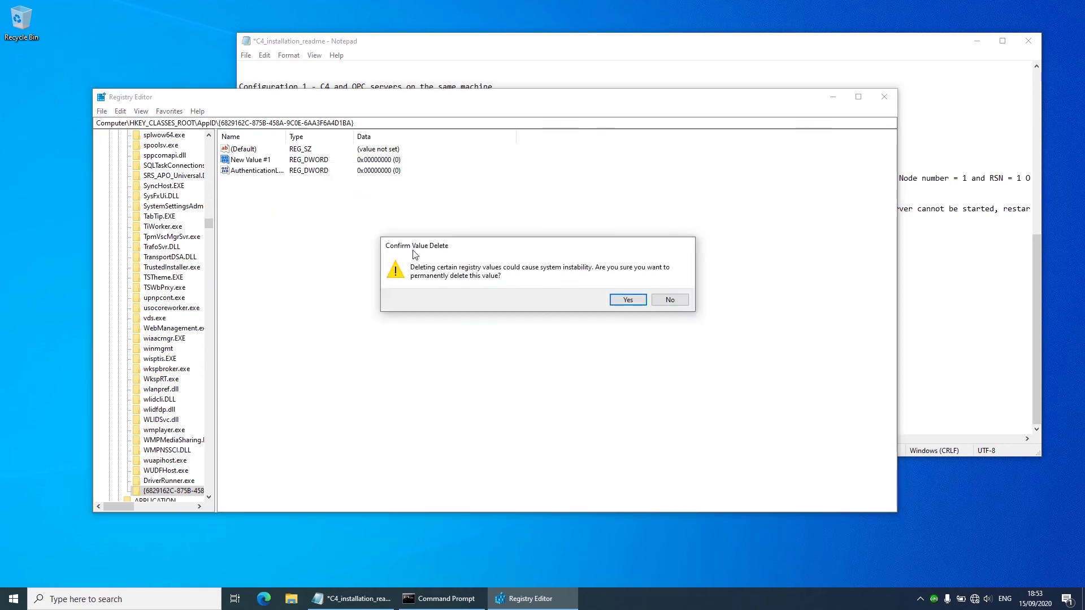
{"action": "left_click", "coordinate": [628, 300]}
Step: Set AuthenticationLevel's data to 1 in Decimal and close Registry Editor
{"action": "double_click", "coordinate": [254, 160]}
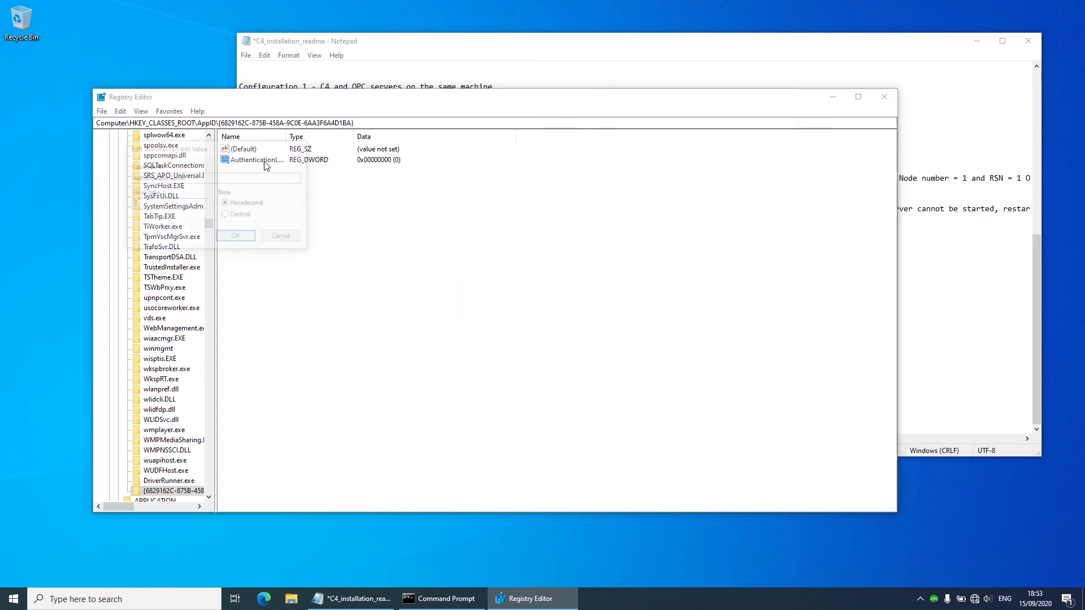
{"action": "type", "text": "1"}
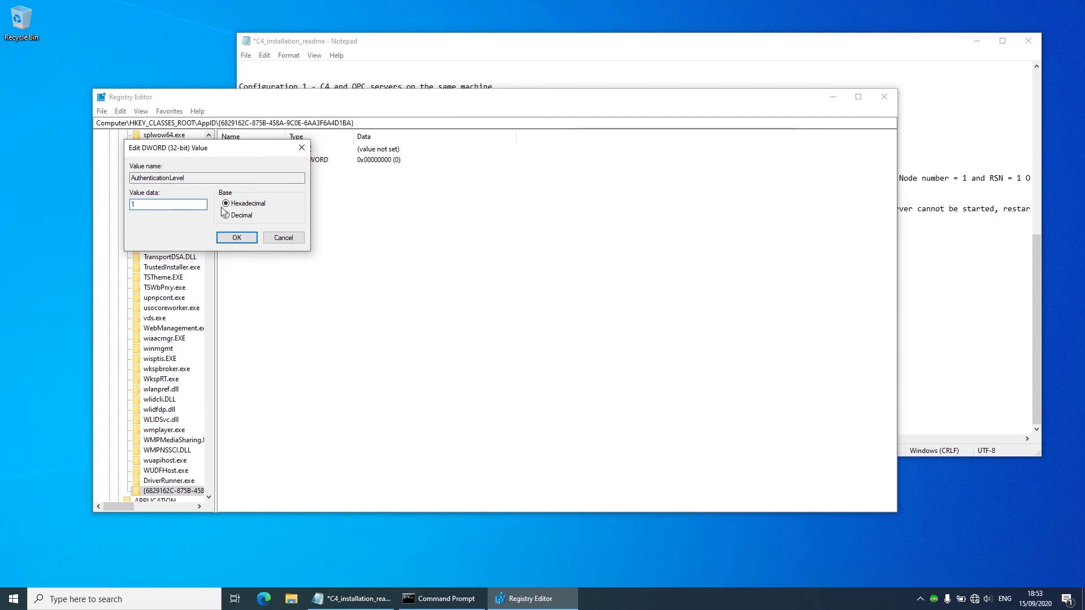
{"action": "left_click", "coordinate": [227, 215]}
{"action": "left_click", "coordinate": [237, 237]}
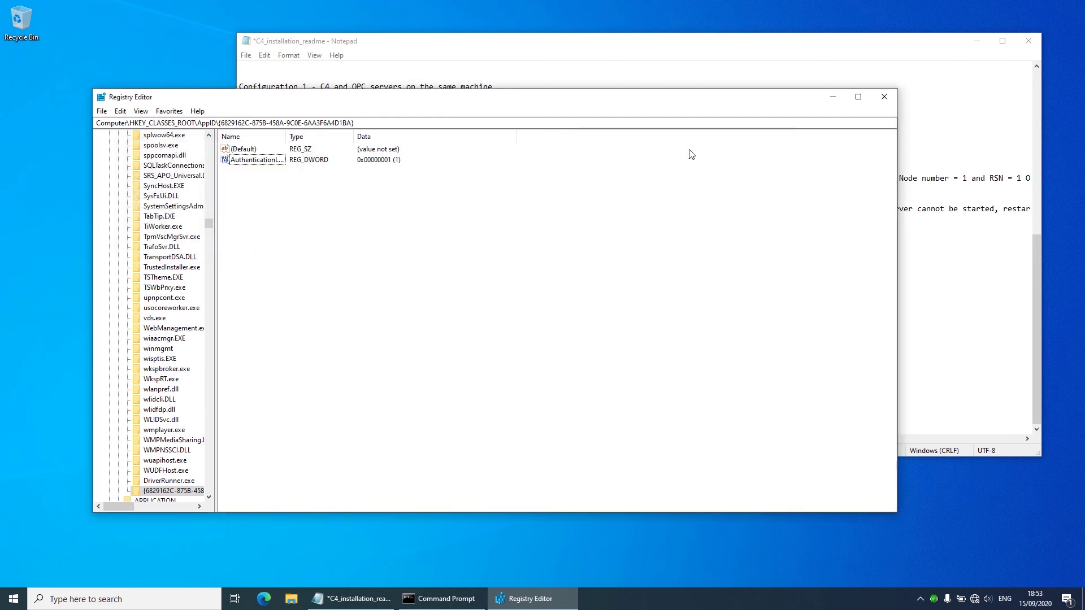
{"action": "left_click", "coordinate": [885, 97]}
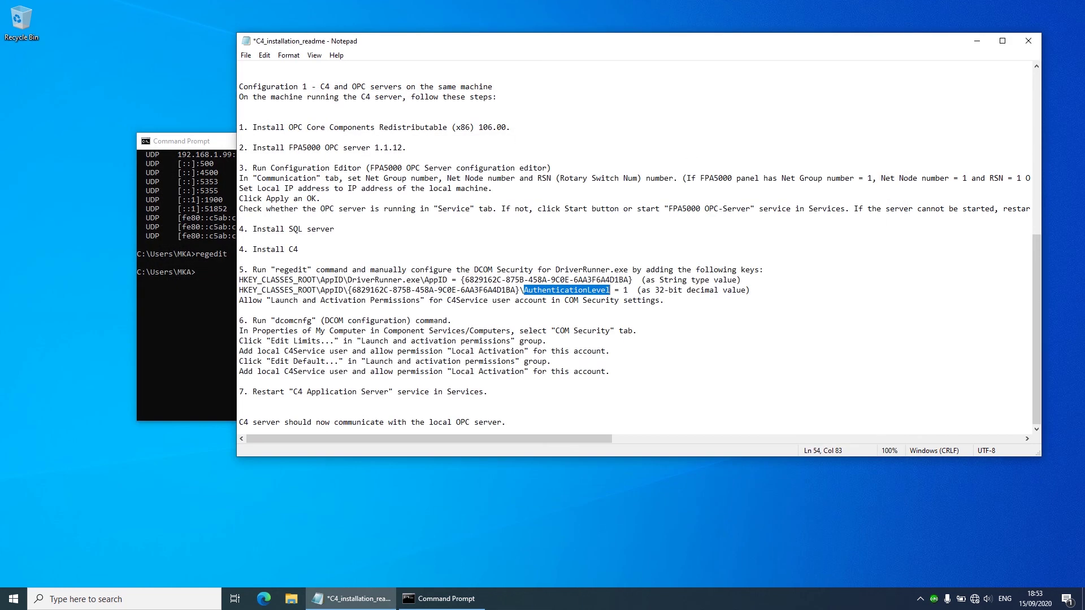
Step: Highlight the step 5 instructions and the step 6 Component Services line in the readme
{"action": "left_click", "coordinate": [393, 330]}
{"action": "left_click_drag", "start_coordinate": [665, 300], "coordinate": [245, 270]}
{"action": "left_click", "coordinate": [262, 331]}
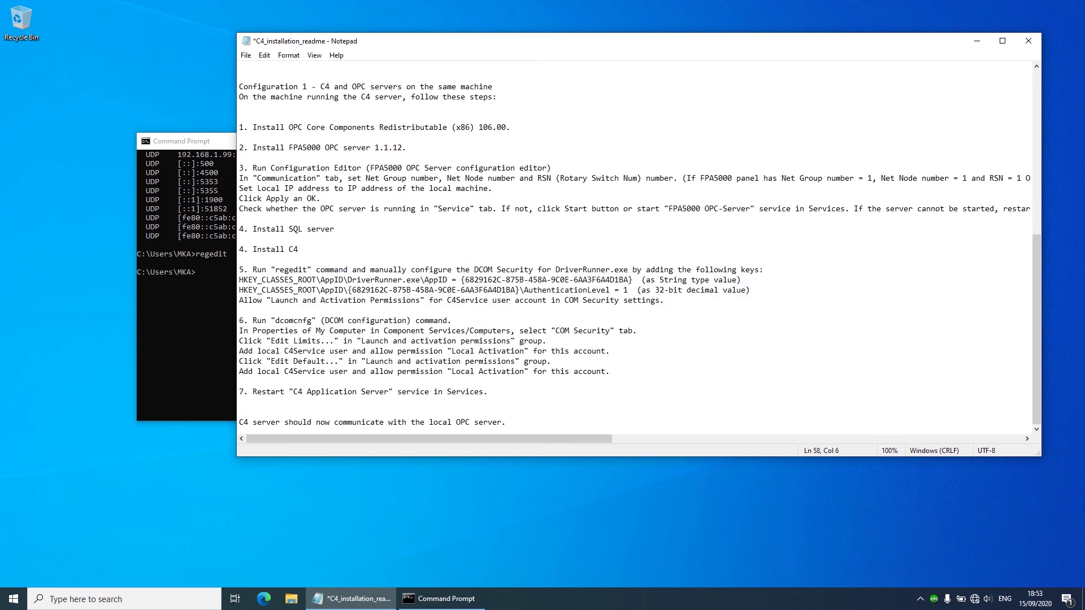
{"action": "left_click_drag", "start_coordinate": [240, 331], "coordinate": [340, 341]}
{"action": "left_click", "coordinate": [330, 320]}
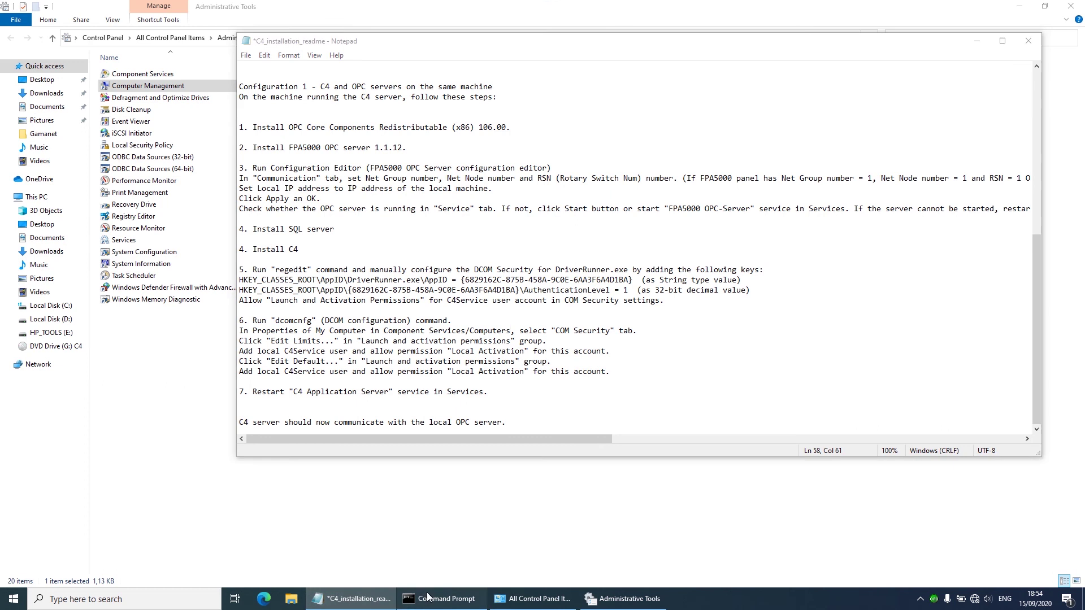
Step: Run dcomcnfg from Command Prompt, correcting a typo in the command
{"action": "left_click", "coordinate": [444, 598]}
{"action": "left_click", "coordinate": [324, 290]}
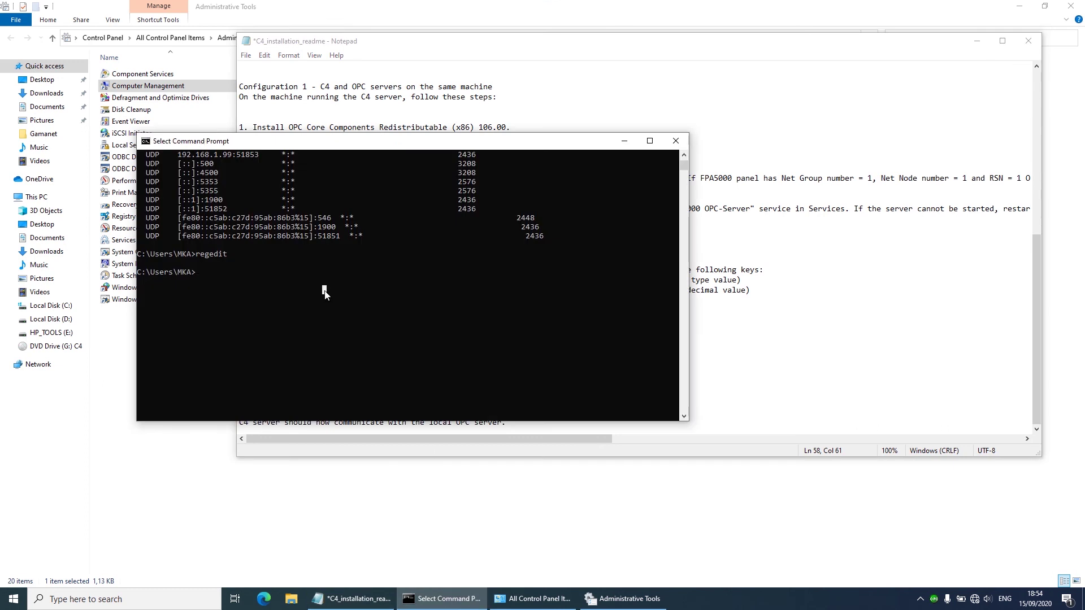
{"action": "type", "text": "dcomc"}
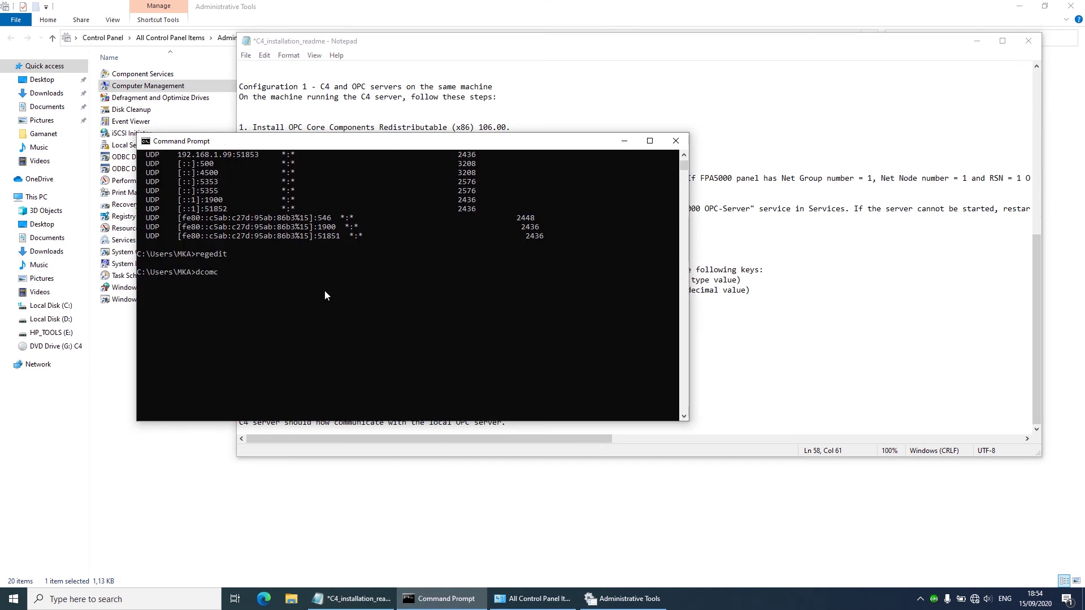
{"action": "type", "text": "on"}
{"action": "key", "text": "BackSpace"}
{"action": "key", "text": "BackSpace"}
{"action": "type", "text": "nfg"}
{"action": "key", "text": "Return"}
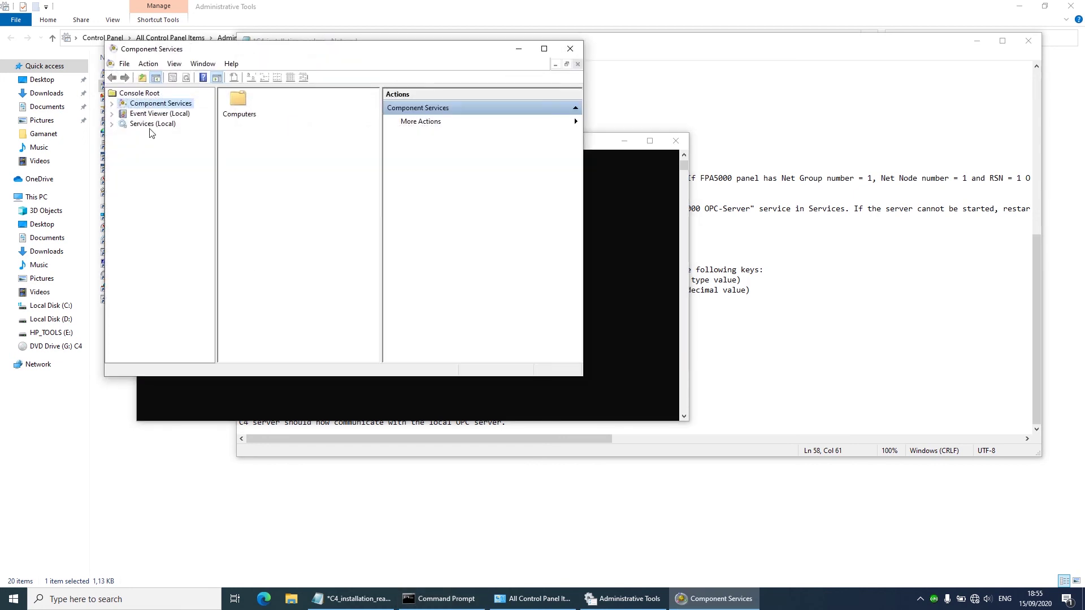
Step: Open My Computer's properties and edit the Launch and Activation limits under COM Security
{"action": "left_click", "coordinate": [112, 105]}
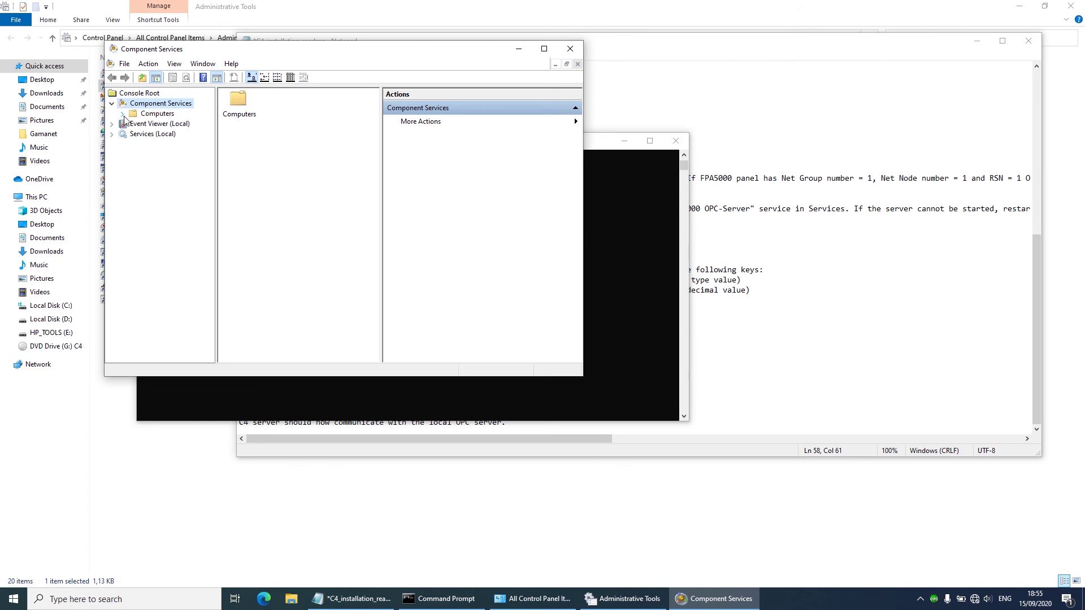
{"action": "left_click", "coordinate": [122, 115]}
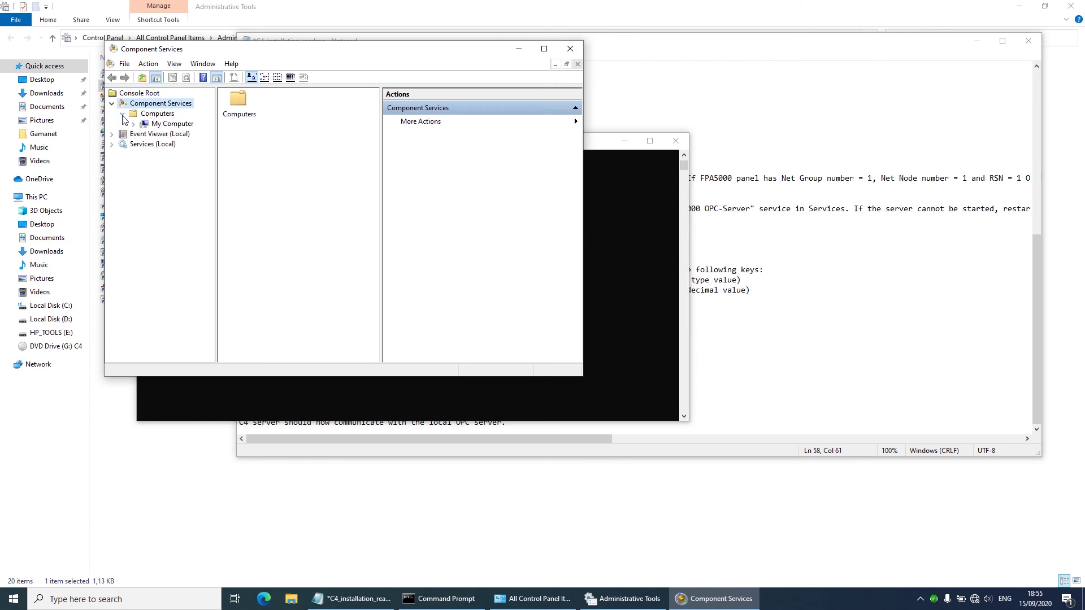
{"action": "left_click", "coordinate": [133, 124]}
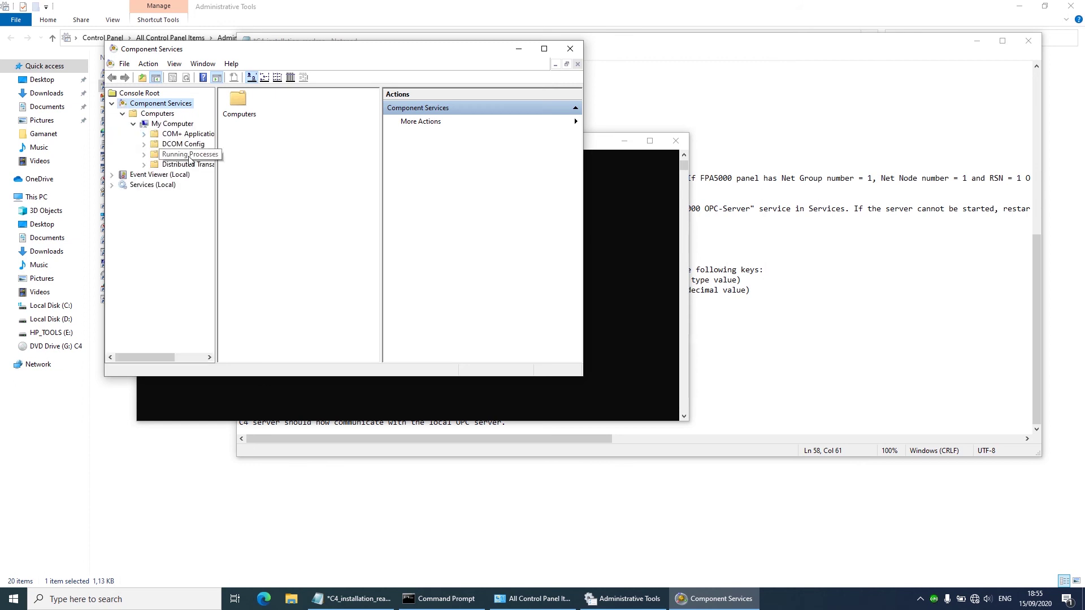
{"action": "left_click", "coordinate": [184, 124]}
{"action": "right_click", "coordinate": [183, 124]}
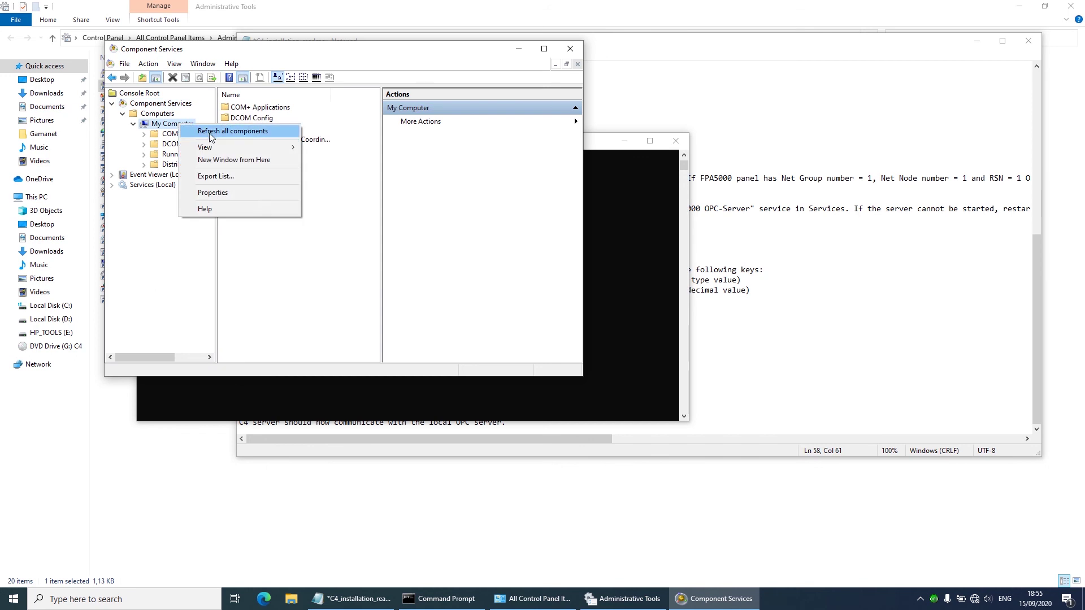
{"action": "left_click", "coordinate": [232, 193]}
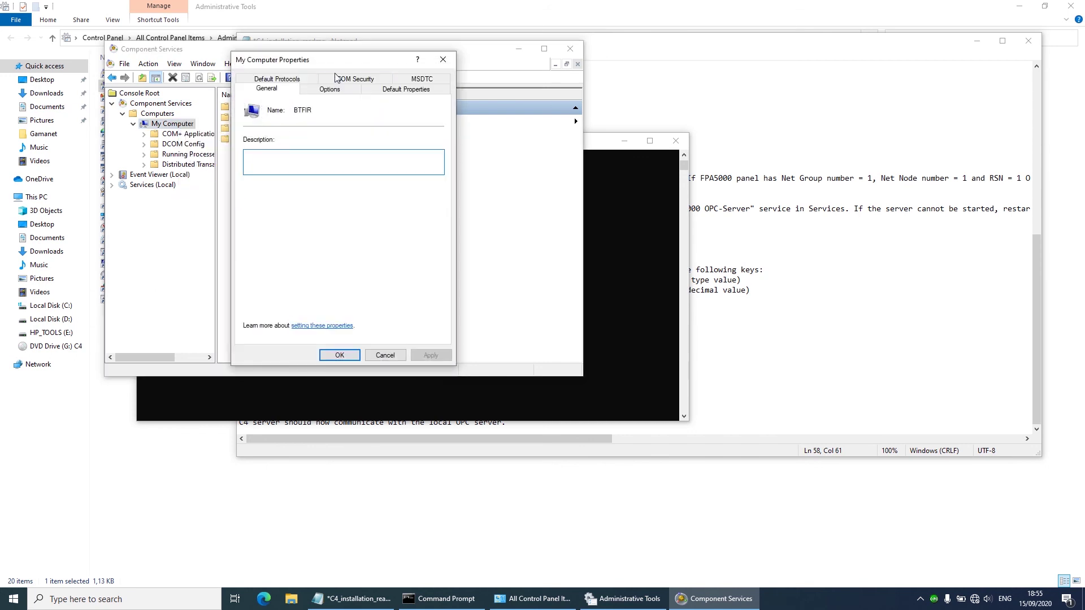
{"action": "left_click", "coordinate": [346, 80]}
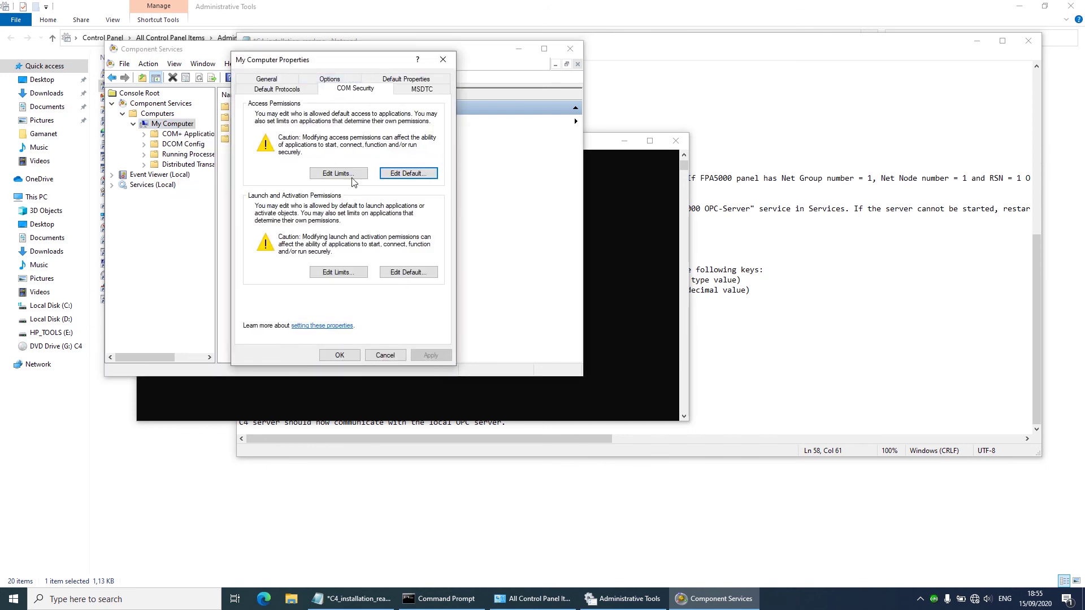
{"action": "left_click", "coordinate": [335, 272]}
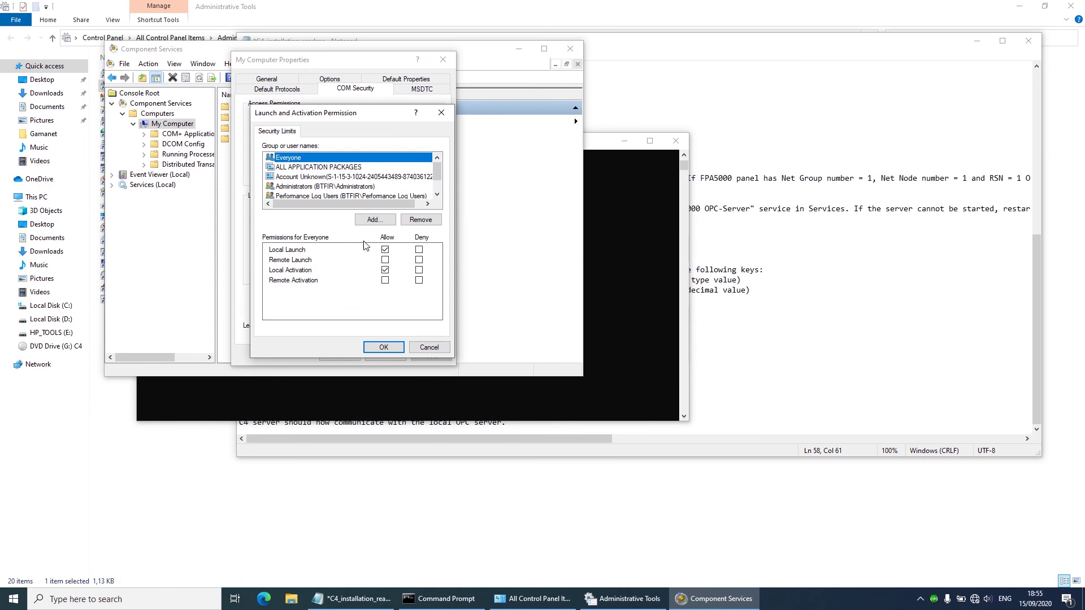
Step: Add the C4Service account with local and remote launch and activation allowed
{"action": "scroll", "coordinate": [319, 180], "scroll_direction": "up", "scroll_amount": 1}
{"action": "scroll", "coordinate": [319, 179], "scroll_direction": "down", "scroll_amount": 1}
{"action": "left_click", "coordinate": [373, 219]}
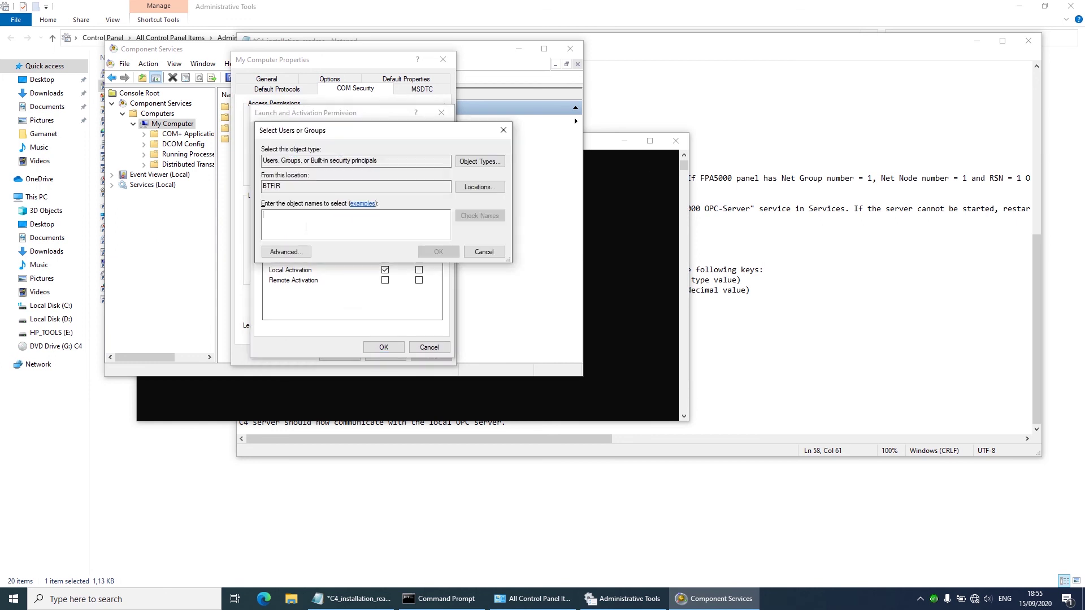
{"action": "type", "text": "c4service"}
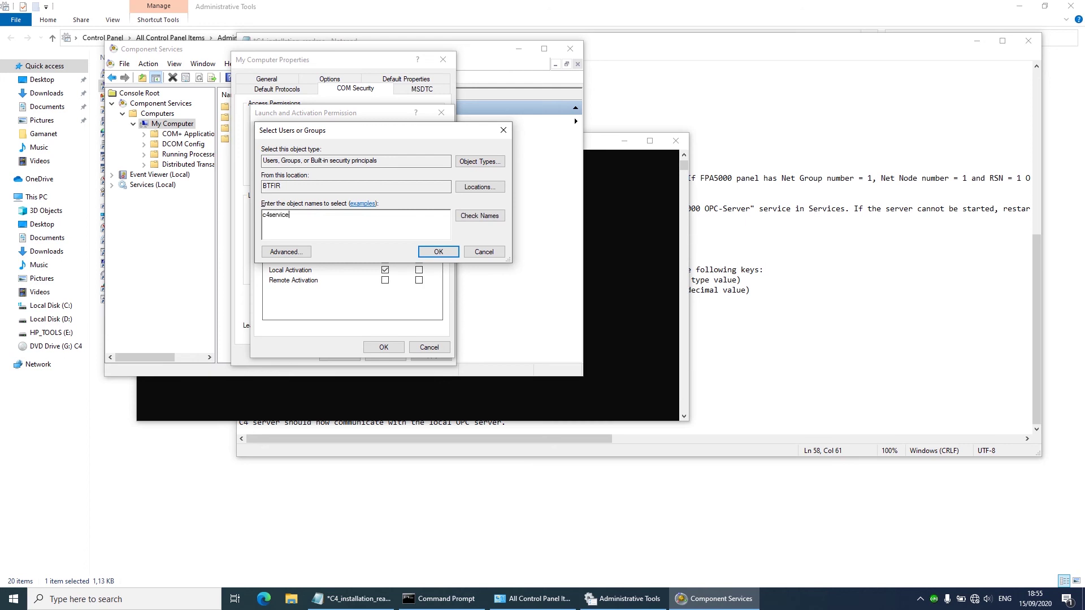
{"action": "left_click", "coordinate": [486, 215]}
{"action": "left_click", "coordinate": [446, 254]}
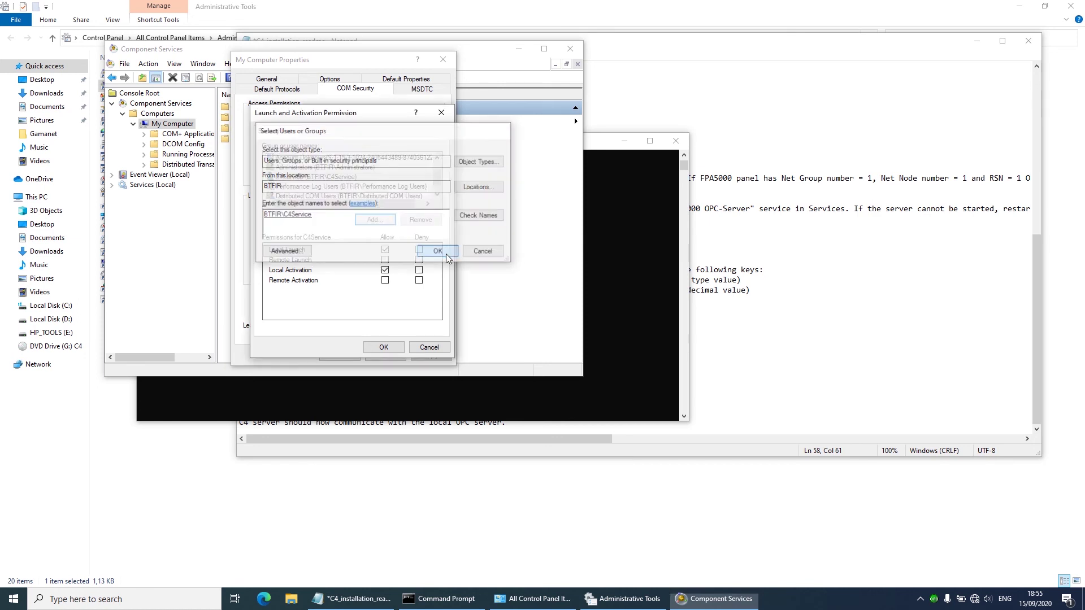
{"action": "left_click", "coordinate": [385, 260]}
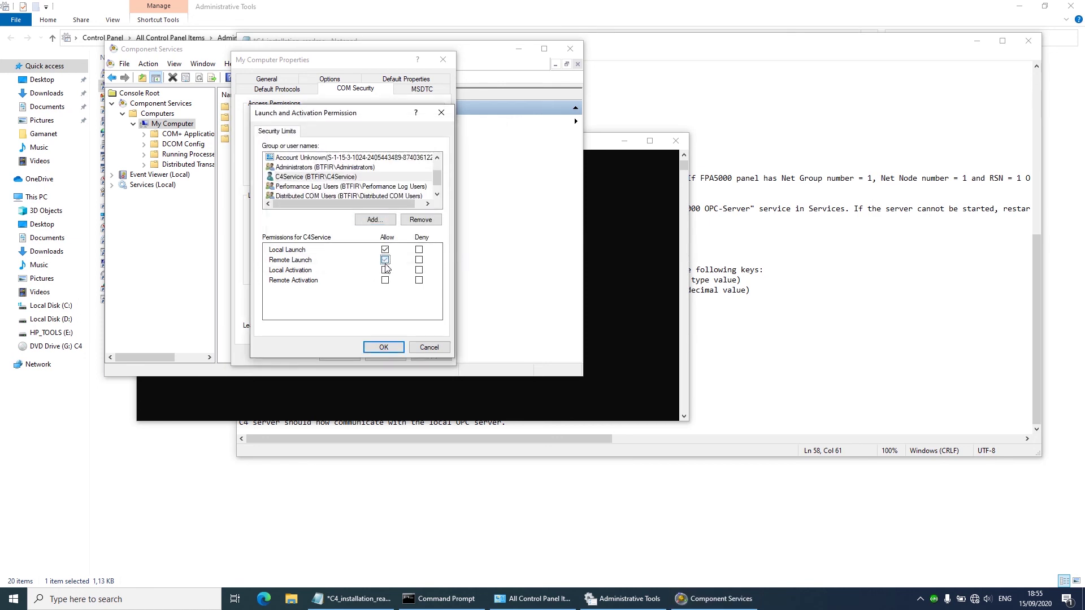
{"action": "left_click", "coordinate": [385, 271]}
{"action": "left_click", "coordinate": [385, 280]}
{"action": "left_click", "coordinate": [384, 347]}
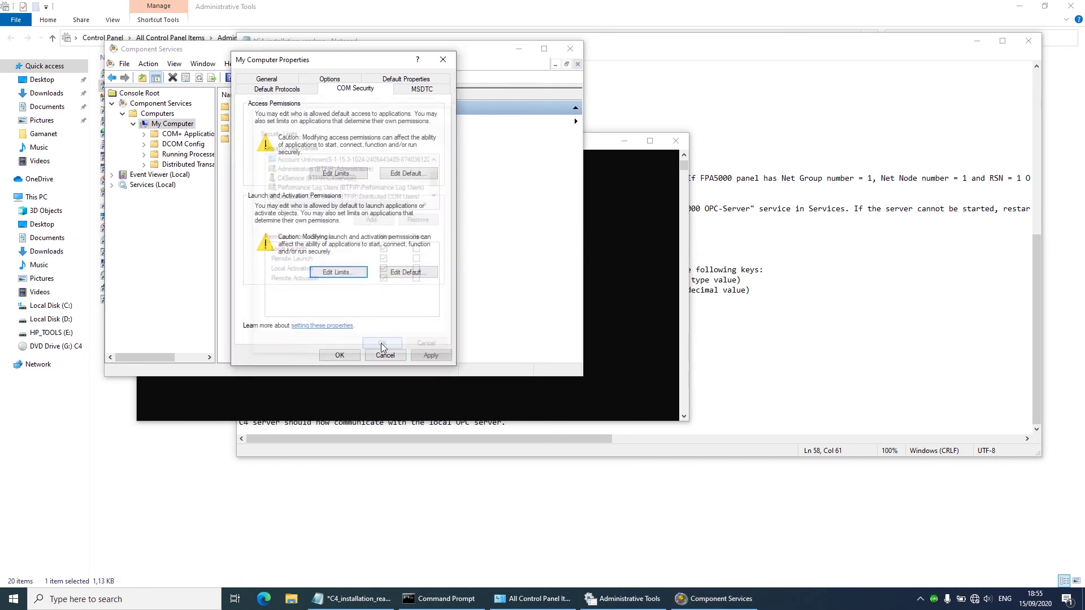
Step: Add C4Service to the default launch permissions with remote launch and local and remote activation allowed
{"action": "left_click", "coordinate": [403, 272]}
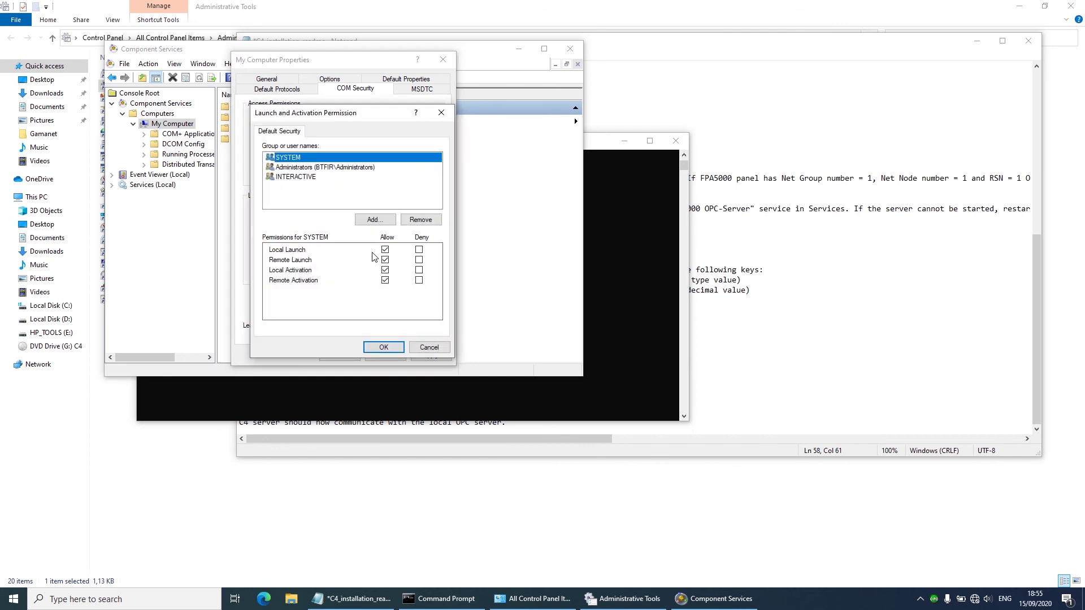
{"action": "left_click", "coordinate": [373, 220]}
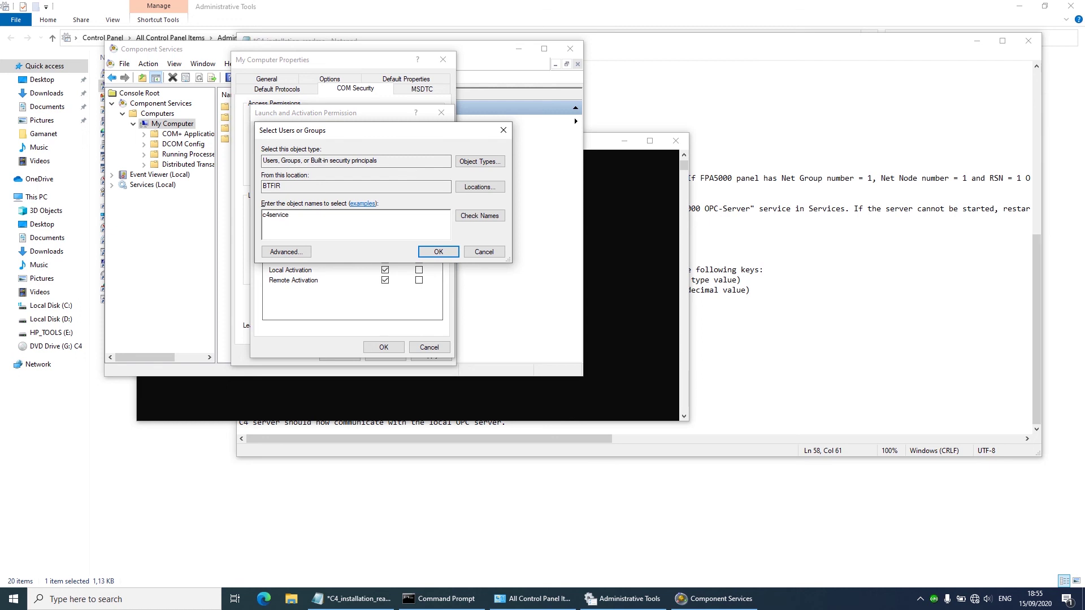
{"action": "left_click", "coordinate": [479, 216]}
{"action": "left_click", "coordinate": [438, 251]}
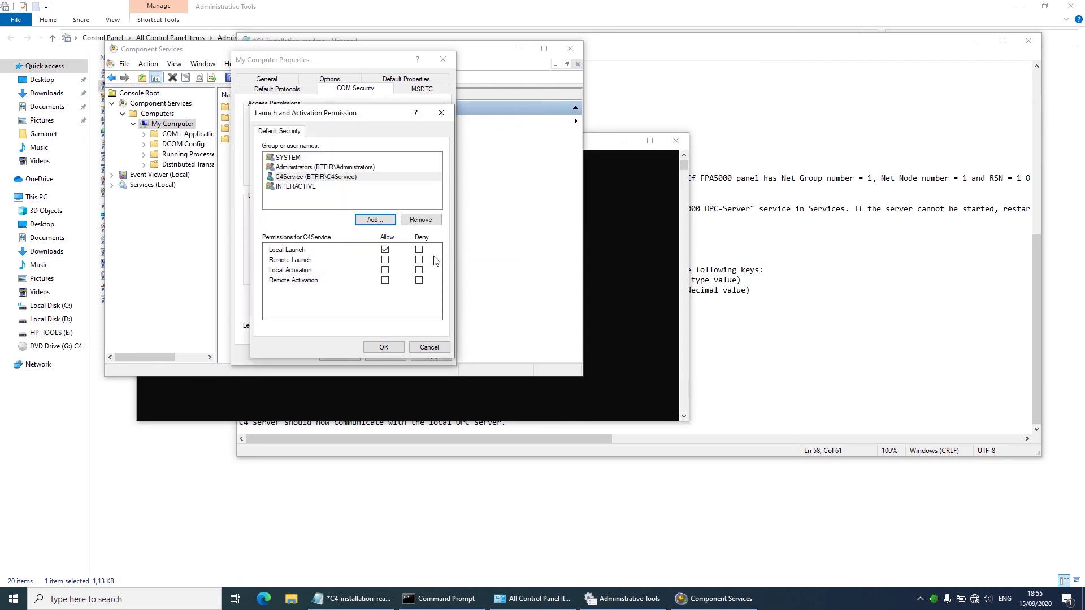
{"action": "left_click", "coordinate": [385, 260]}
{"action": "left_click", "coordinate": [385, 270]}
{"action": "left_click", "coordinate": [385, 281]}
{"action": "left_click", "coordinate": [384, 348]}
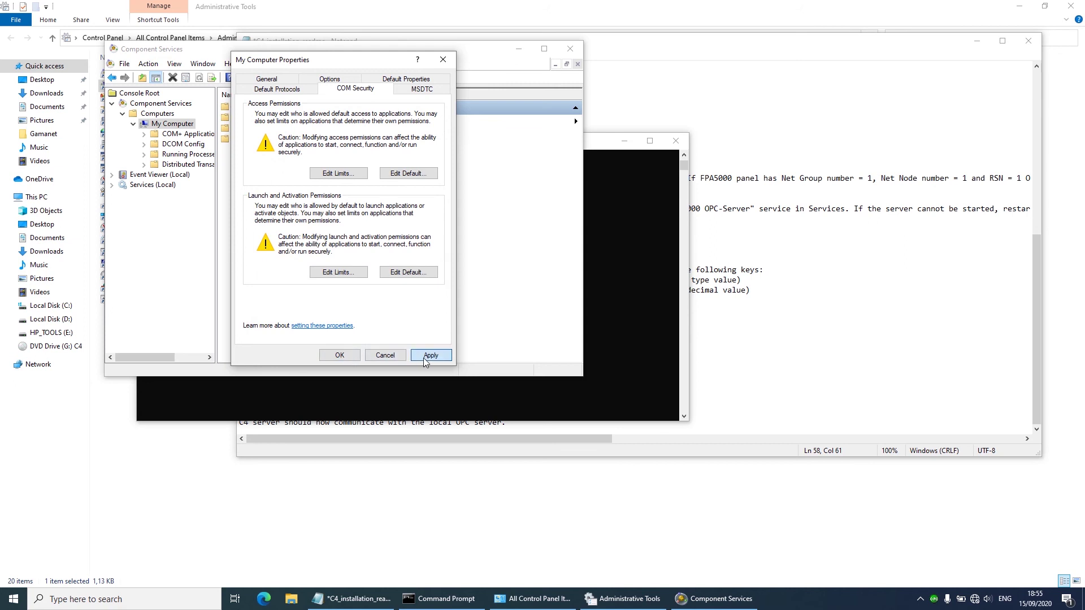
Step: Save the COM security properties and close Component Services and Command Prompt
{"action": "left_click", "coordinate": [340, 356]}
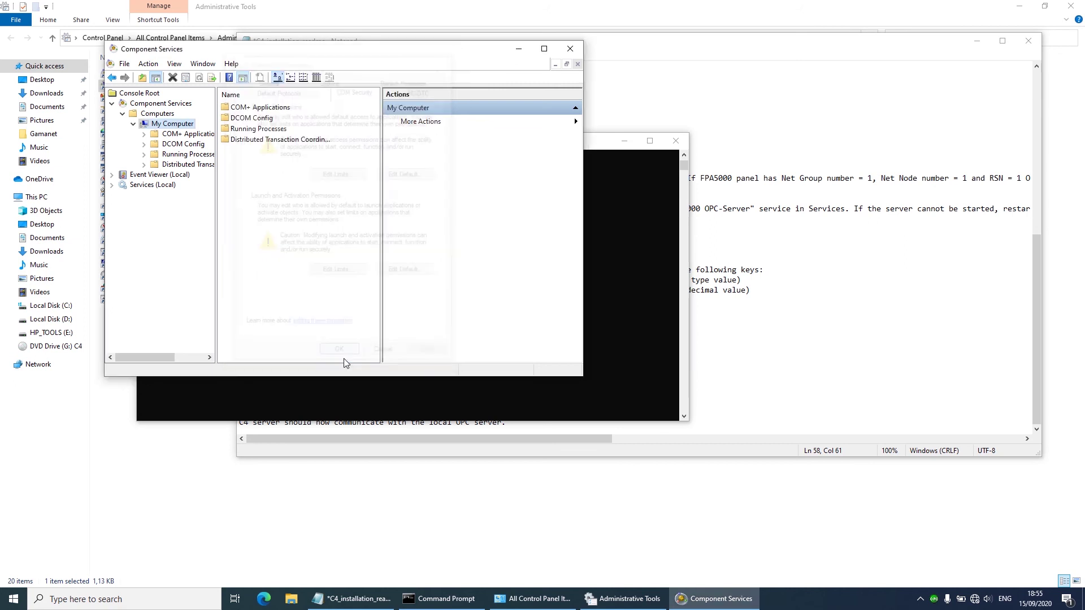
{"action": "left_click", "coordinate": [570, 49]}
{"action": "left_click", "coordinate": [673, 141]}
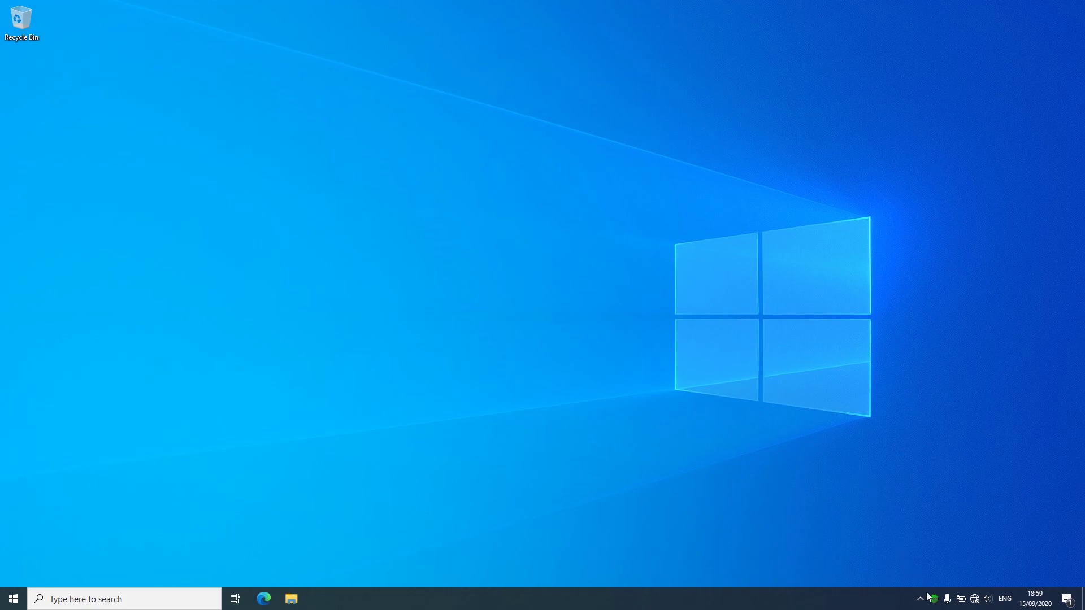
Step: Confirm Panel 1-1 shows Connected in Watch connections, then launch C4 Client 2019
{"action": "right_click", "coordinate": [936, 601]}
{"action": "left_click", "coordinate": [904, 576]}
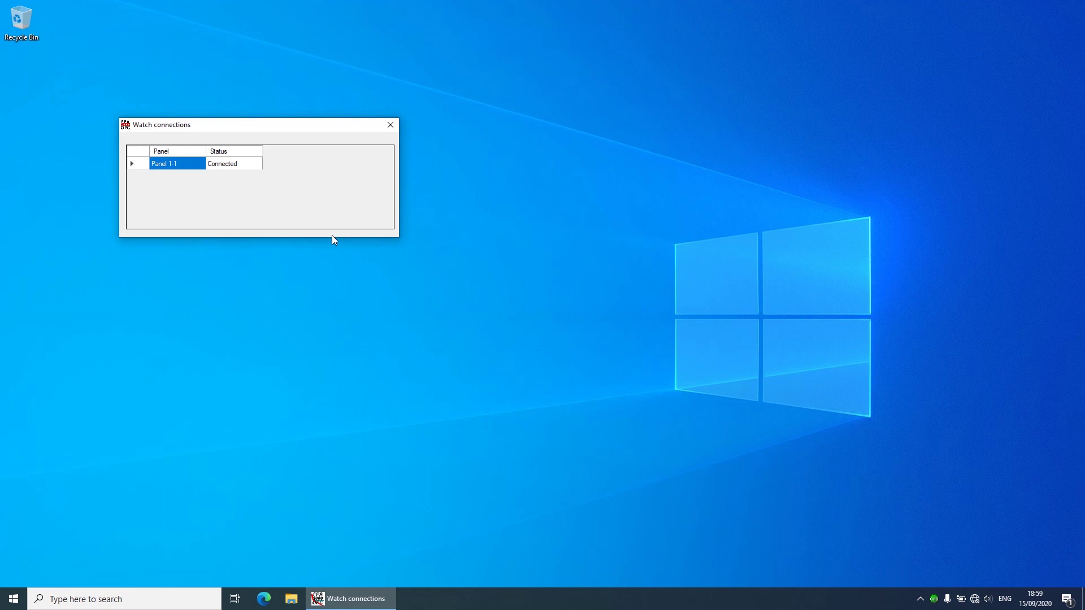
{"action": "left_click", "coordinate": [390, 125]}
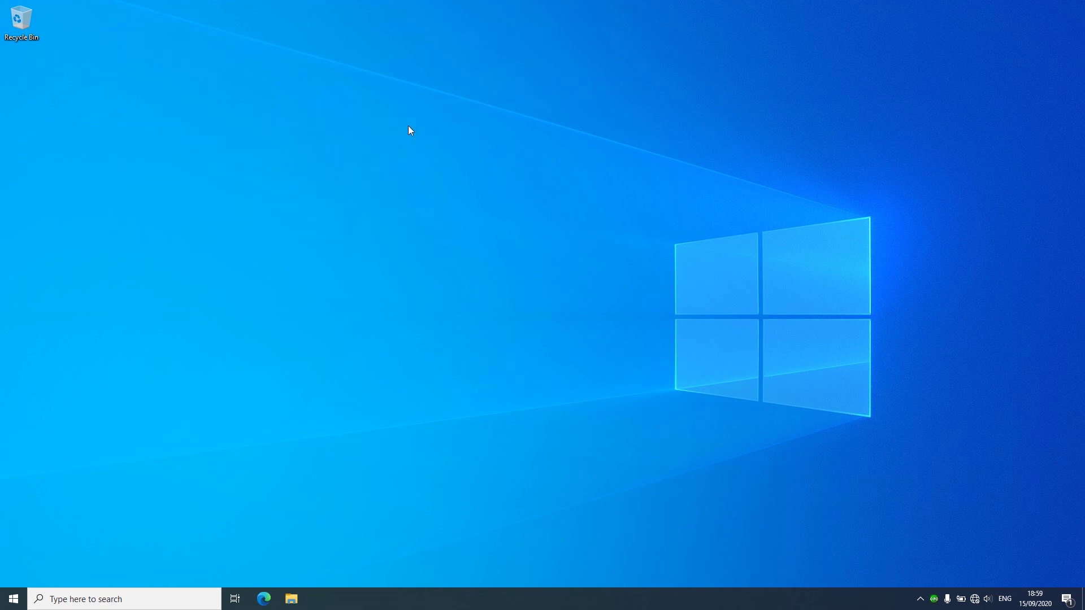
{"action": "left_click", "coordinate": [12, 600]}
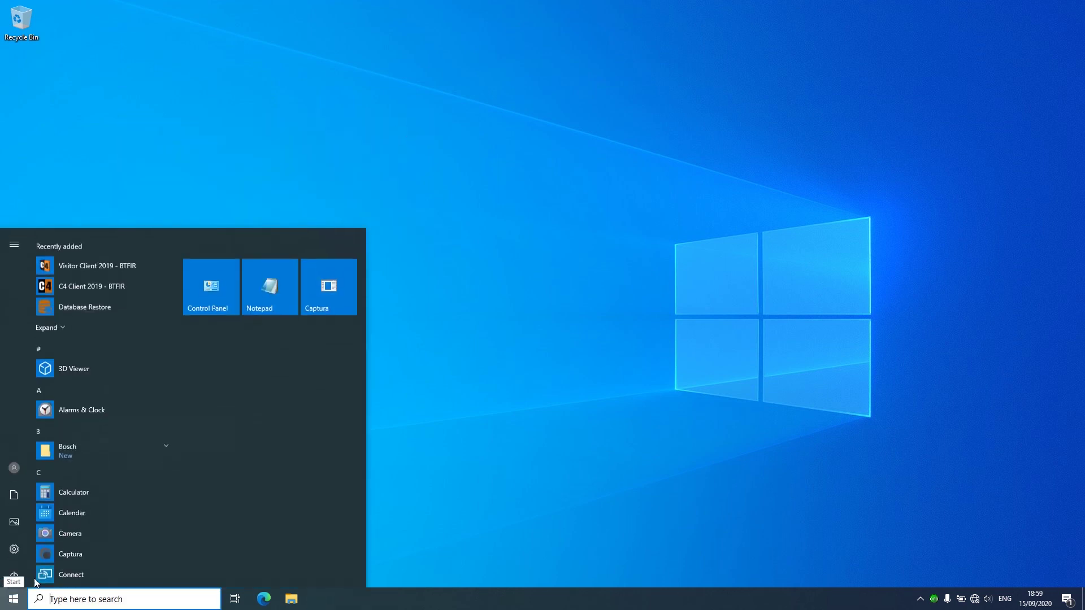
{"action": "left_click", "coordinate": [118, 280]}
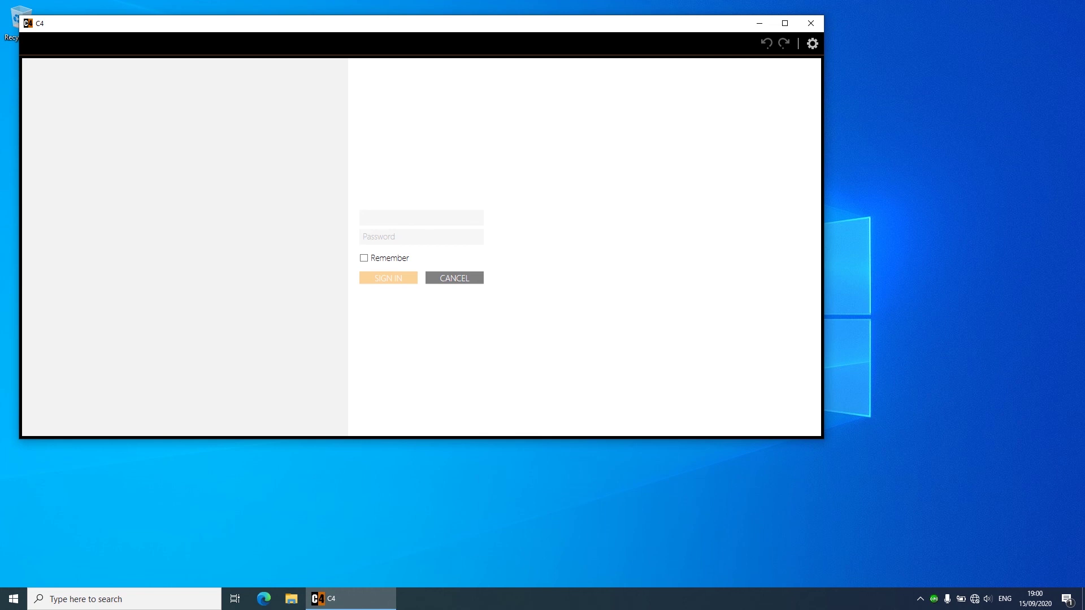
Step: Sign in to C4 with the default user name and password
{"action": "type", "text": "support"}
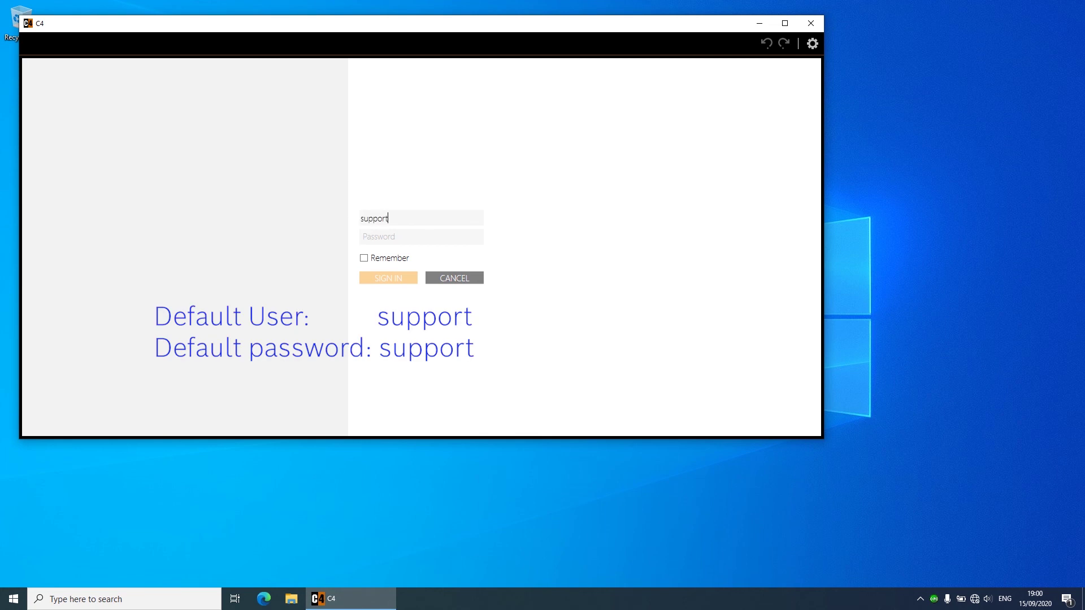
{"action": "left_click", "coordinate": [421, 237]}
{"action": "type", "text": "su"}
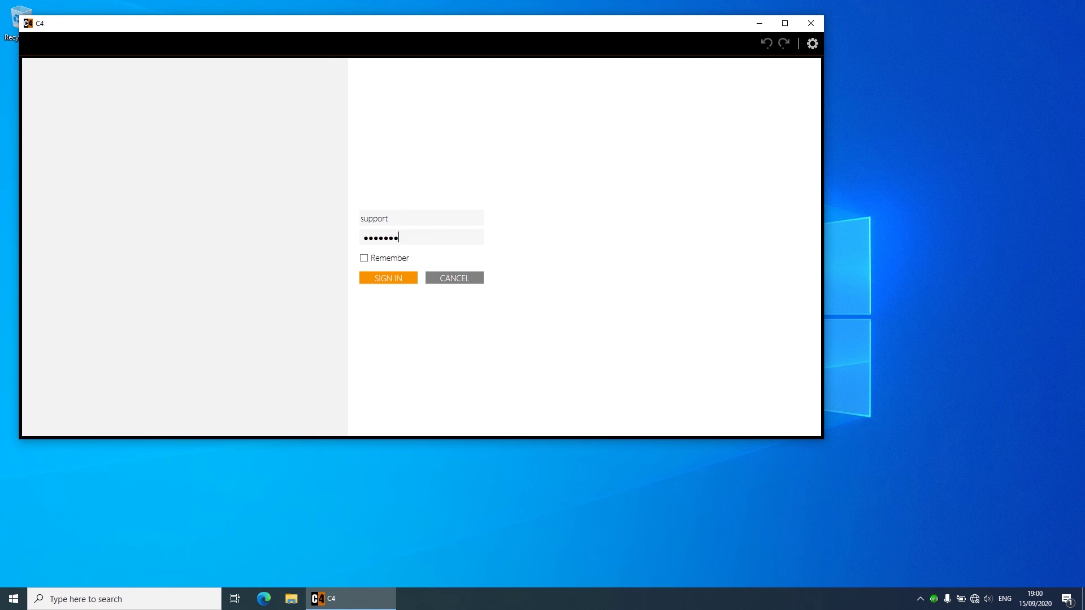
{"action": "left_click", "coordinate": [387, 281]}
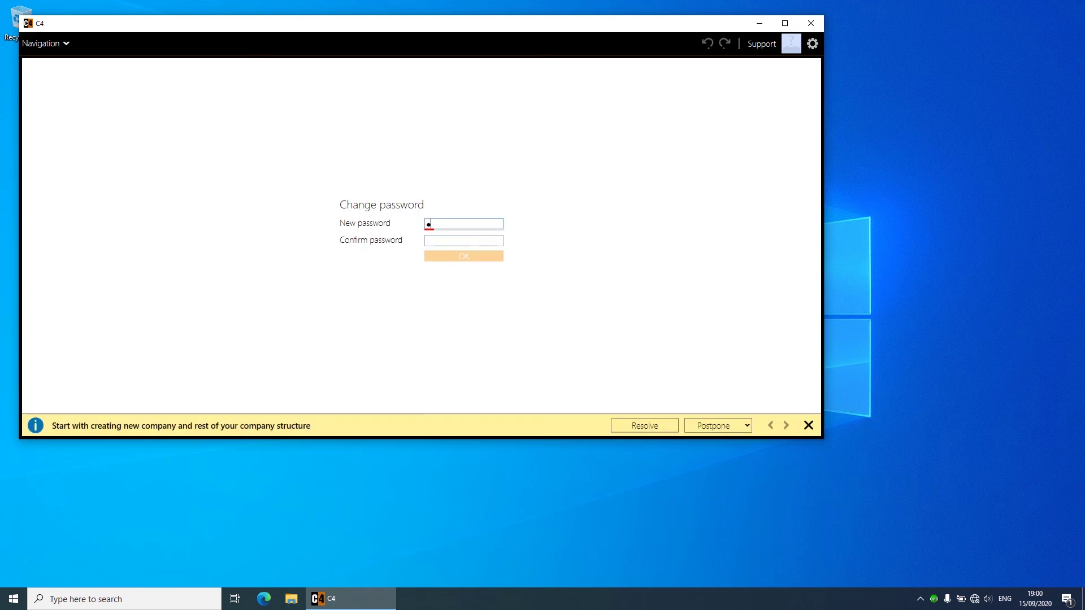
Step: Replace the default password with a new password, entered and confirmed
{"action": "type", "text": "********"}
{"action": "key", "text": "Tab"}
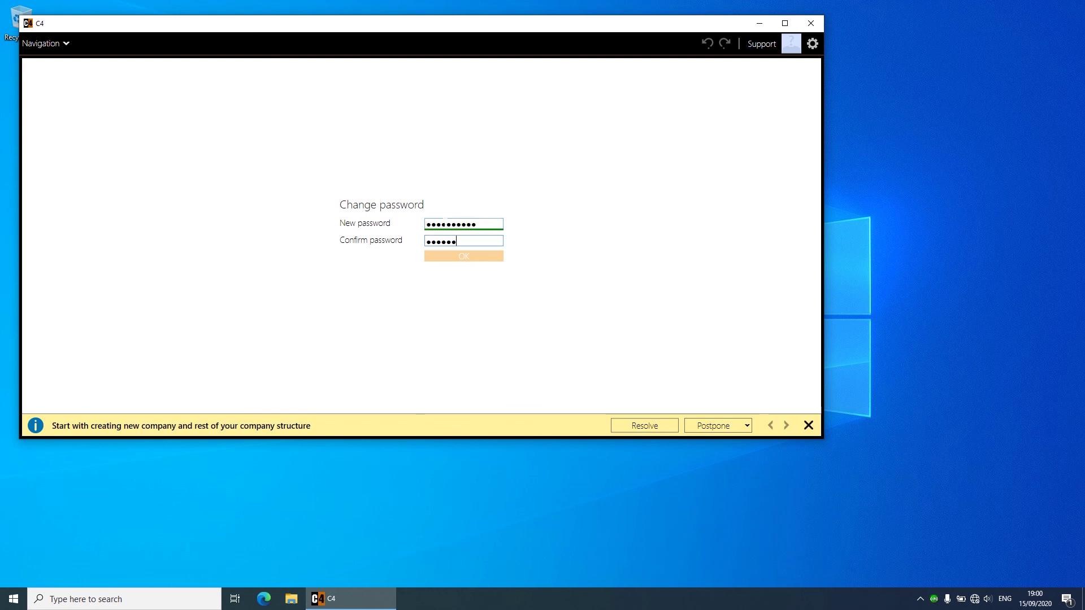
{"action": "type", "text": "***********"}
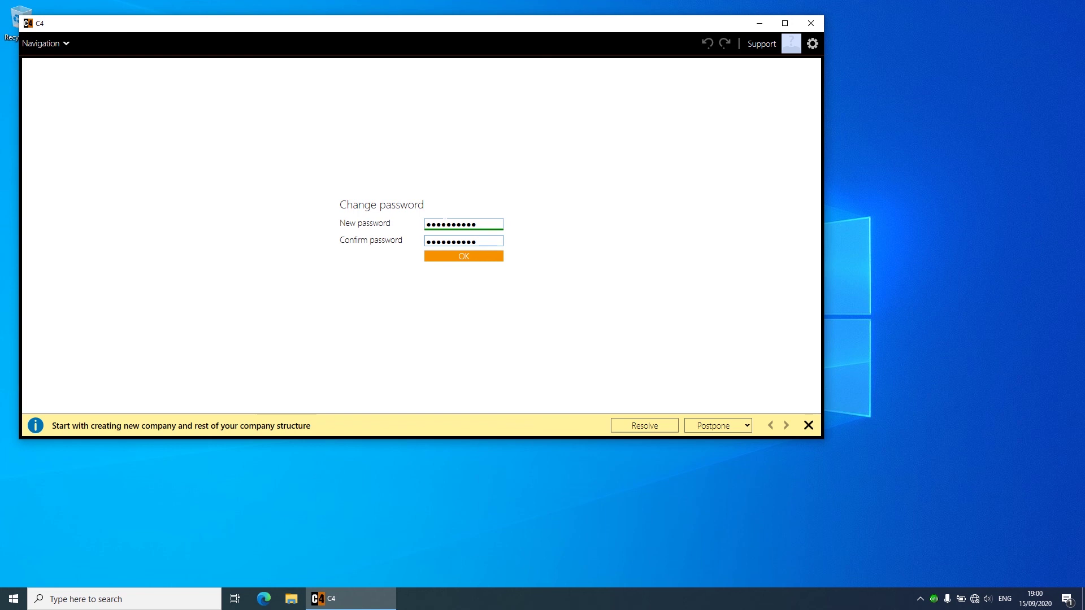
{"action": "left_click", "coordinate": [463, 258]}
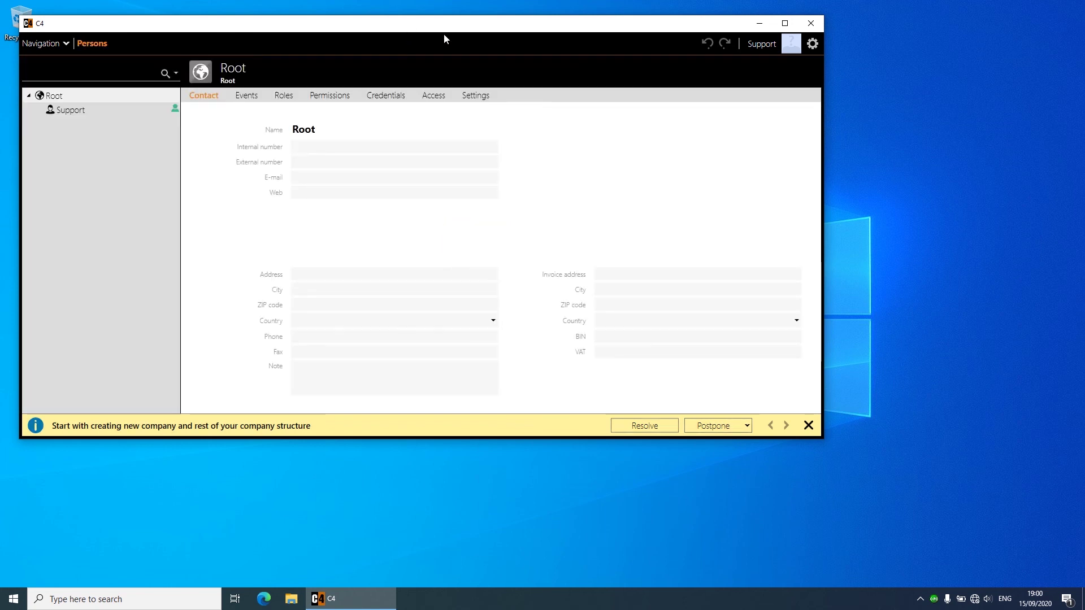
Step: Open the Licenses page under Settings, showing licence status Trial with only Image Monitor listed
{"action": "left_click_drag", "start_coordinate": [444, 38], "coordinate": [596, 87]}
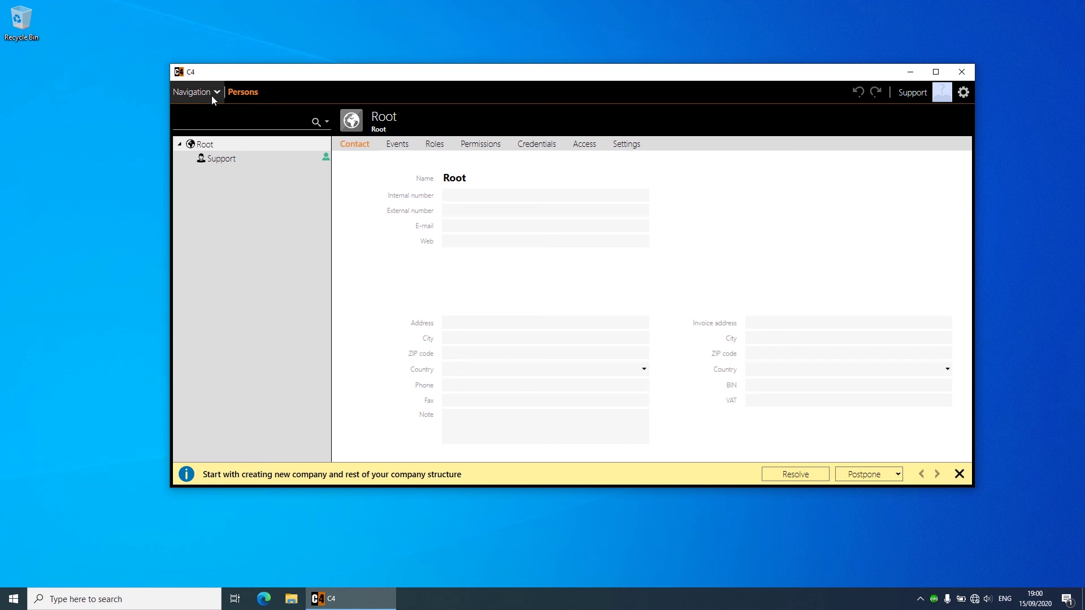
{"action": "left_click", "coordinate": [214, 98]}
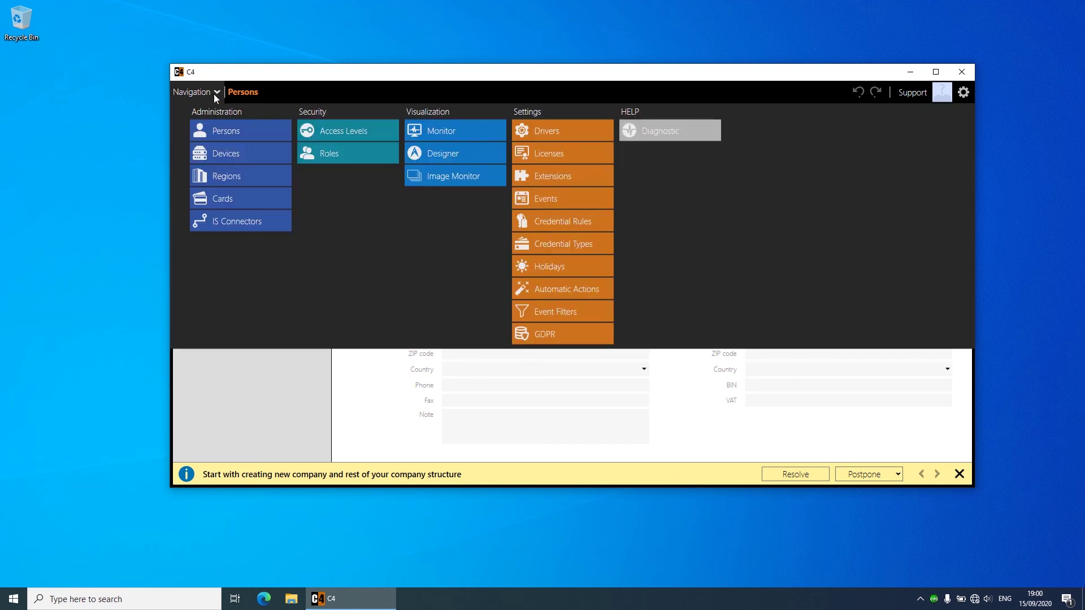
{"action": "left_click", "coordinate": [554, 153]}
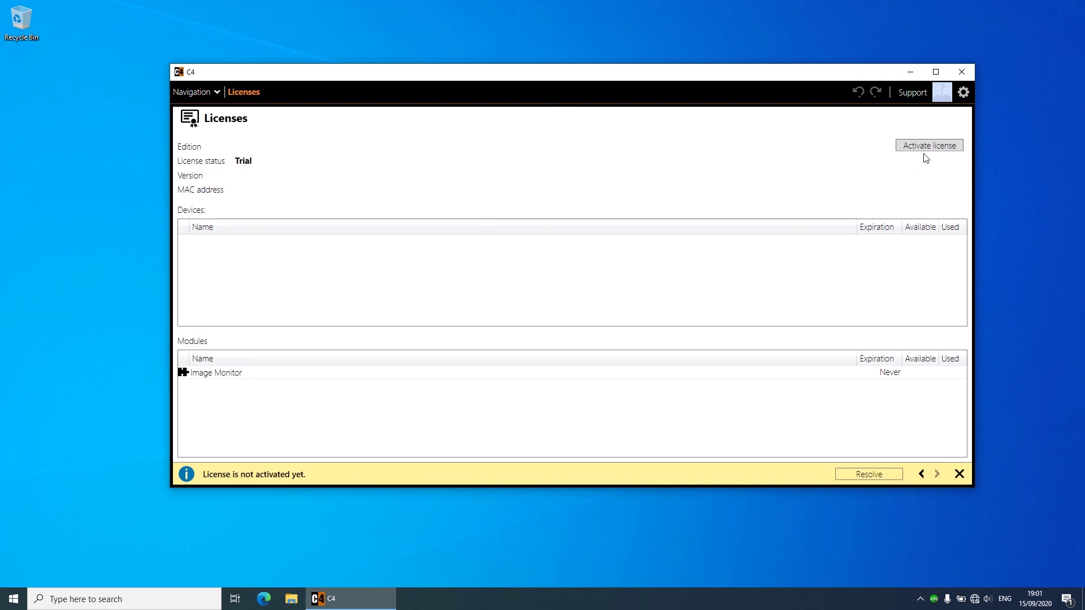
Step: Activate the license by loading the .lic file from D:\TT\Gamanet
{"action": "left_click", "coordinate": [925, 147]}
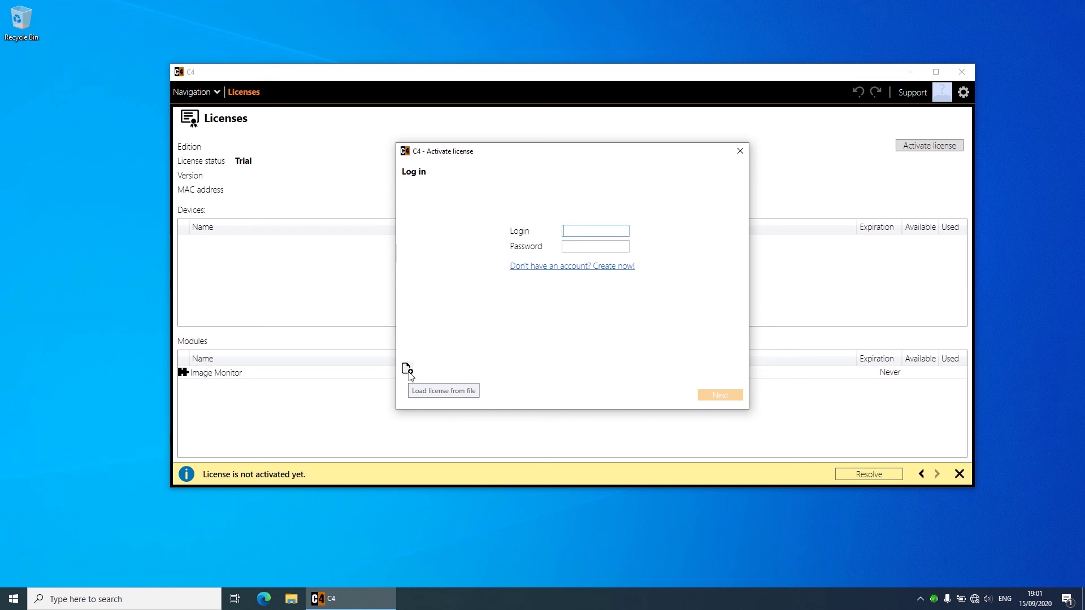
{"action": "left_click", "coordinate": [407, 370]}
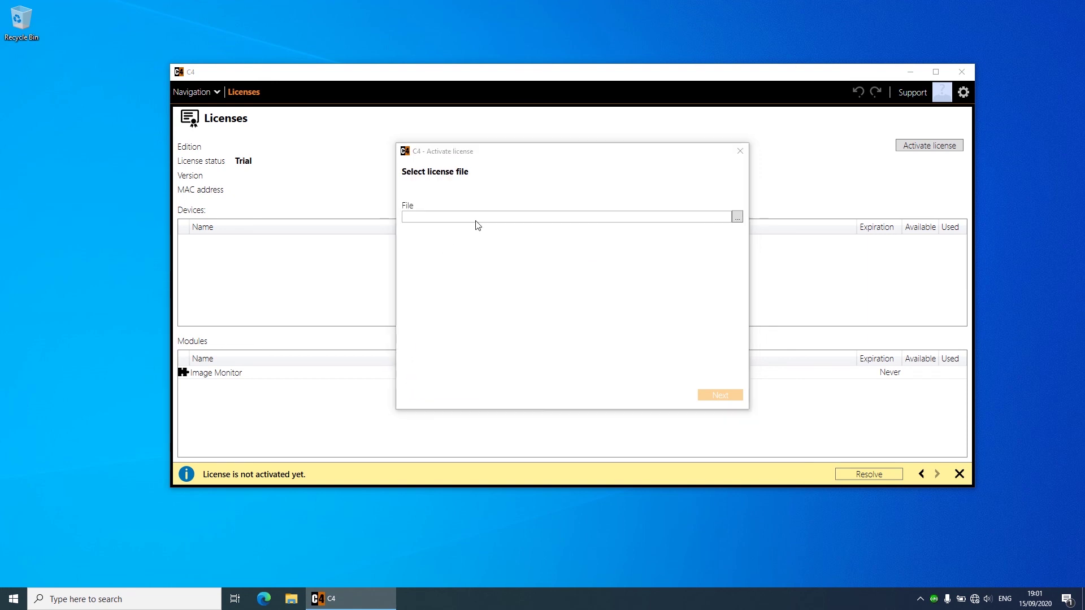
{"action": "left_click", "coordinate": [737, 217]}
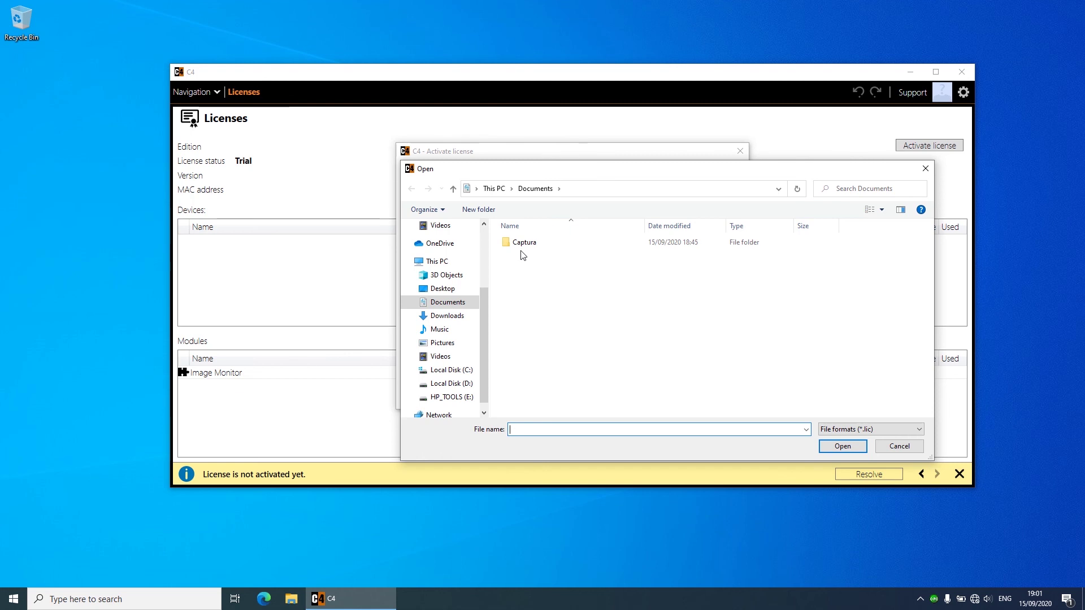
{"action": "left_click", "coordinate": [466, 383]}
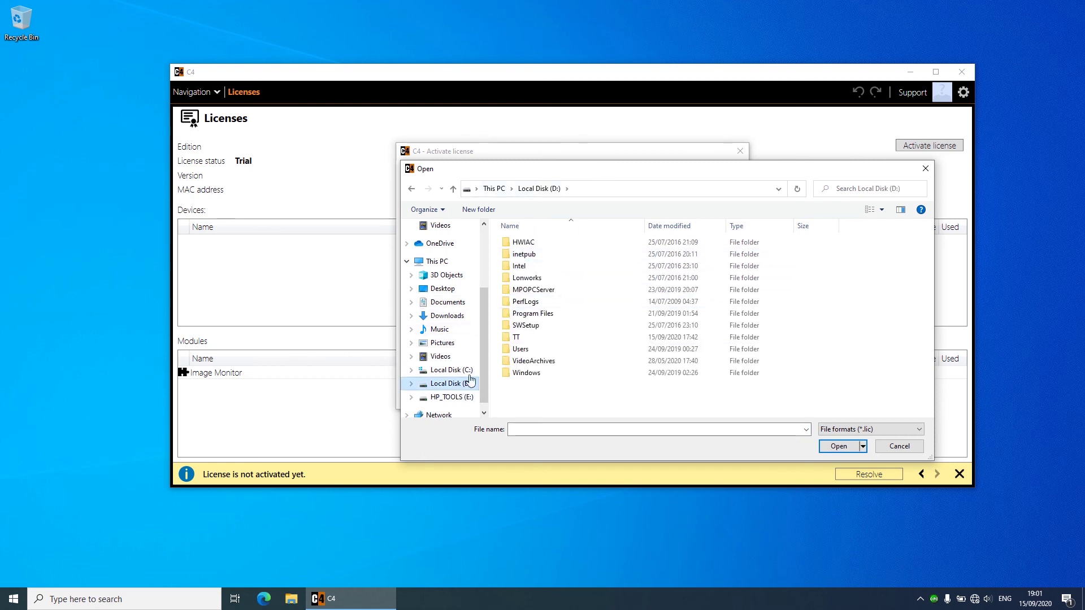
{"action": "double_click", "coordinate": [528, 337]}
{"action": "double_click", "coordinate": [530, 256]}
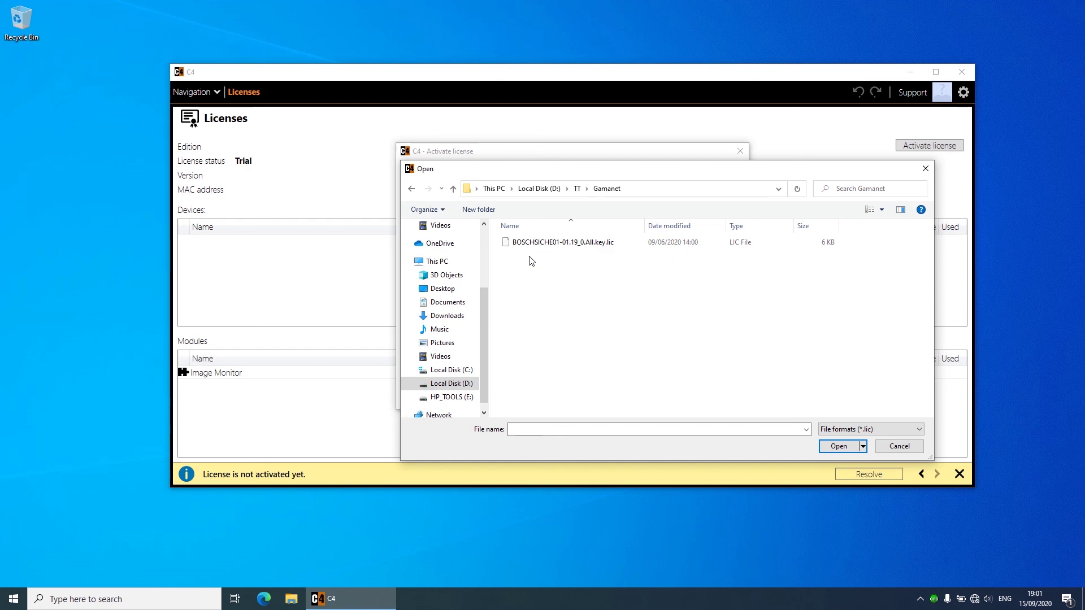
{"action": "left_click", "coordinate": [612, 246]}
{"action": "left_click", "coordinate": [842, 445]}
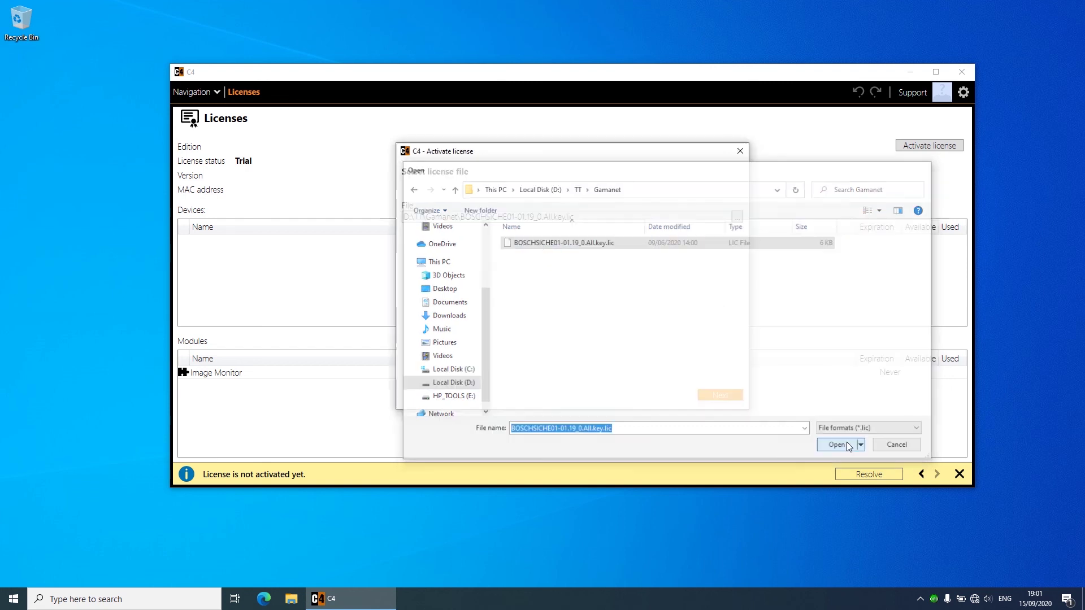
{"action": "left_click", "coordinate": [722, 395]}
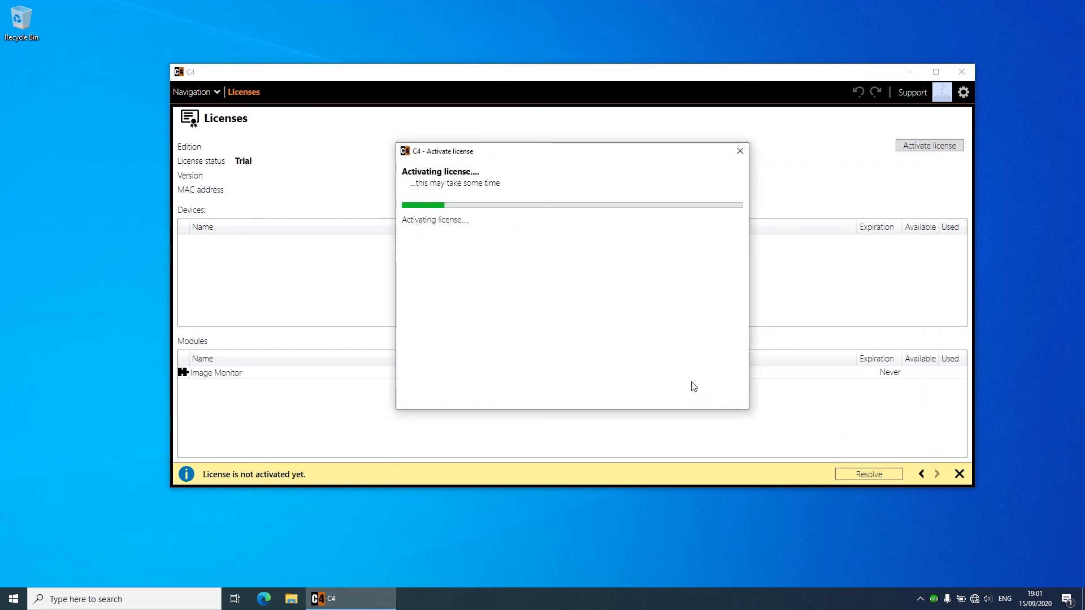
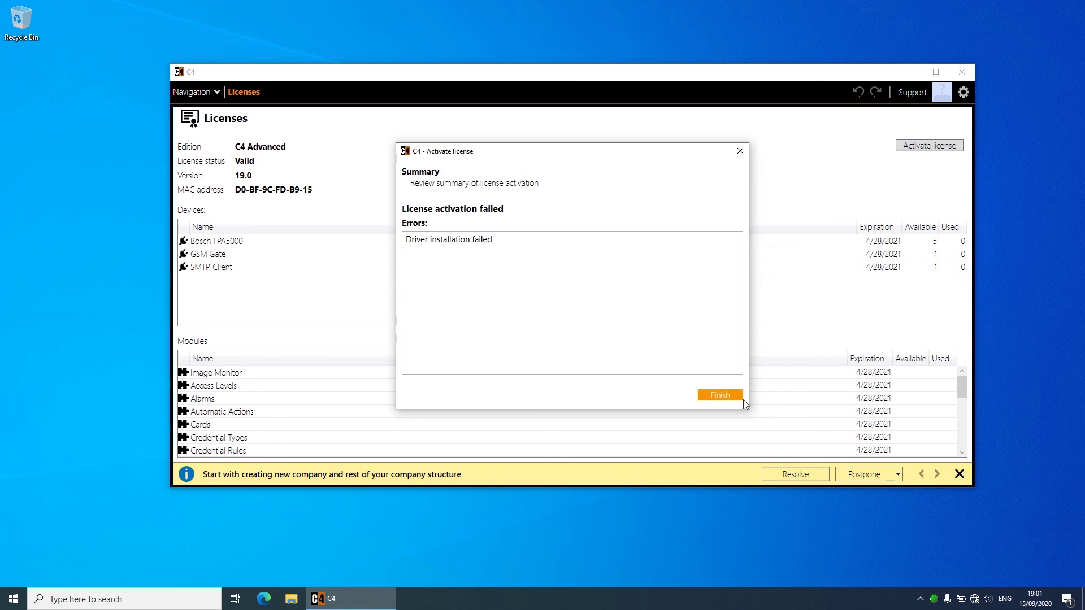
Step: Activate the C4 licence from the .lic file, installing its bound drivers, so C4 Advanced shows Valid
{"action": "left_click", "coordinate": [729, 402]}
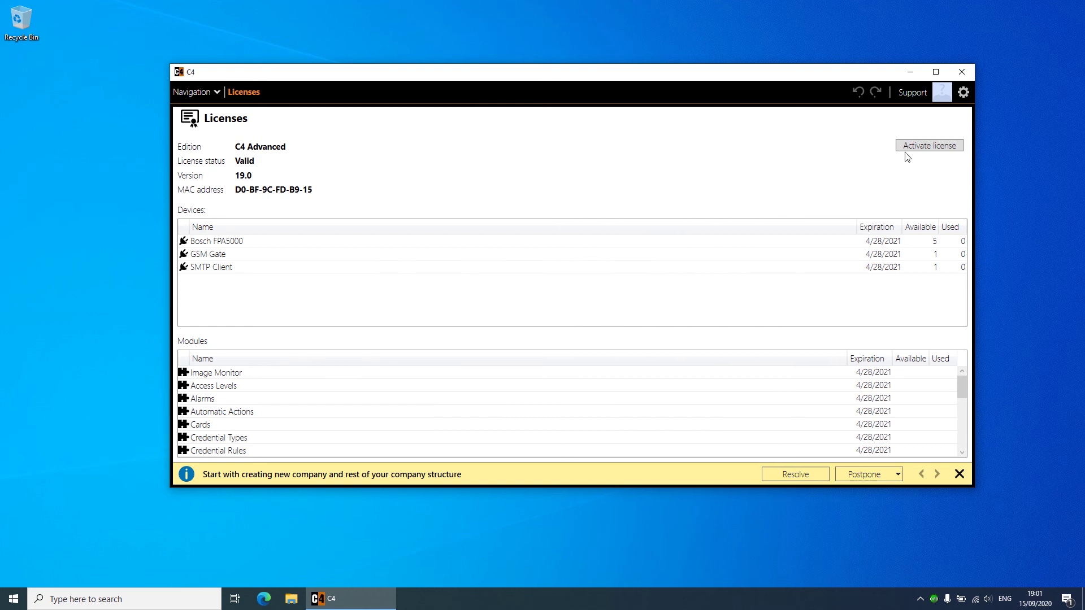
{"action": "left_click", "coordinate": [920, 148]}
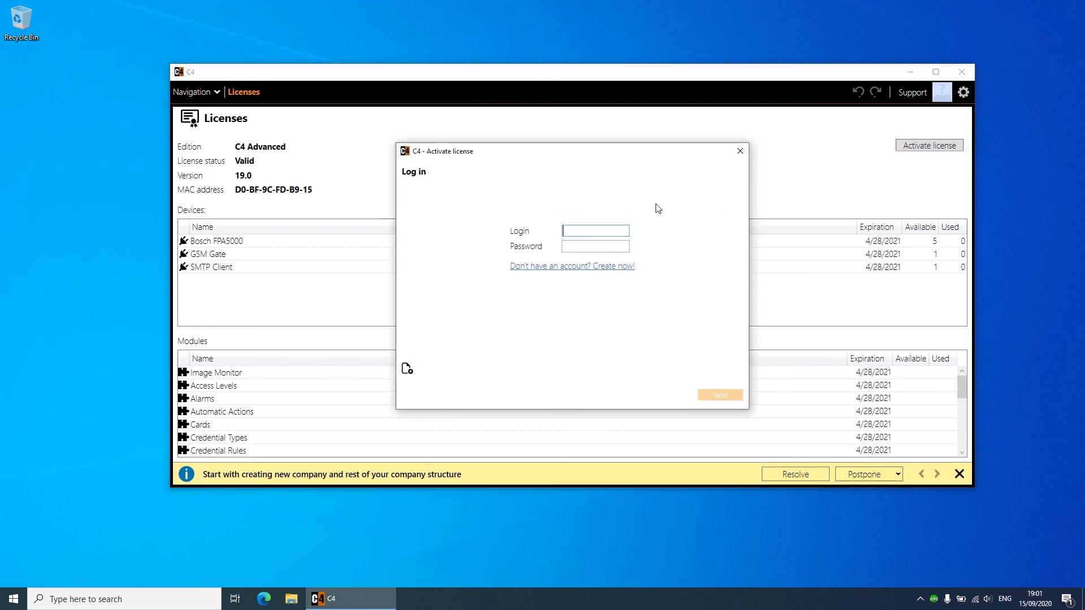
{"action": "left_click", "coordinate": [408, 369]}
{"action": "double_click", "coordinate": [547, 242]}
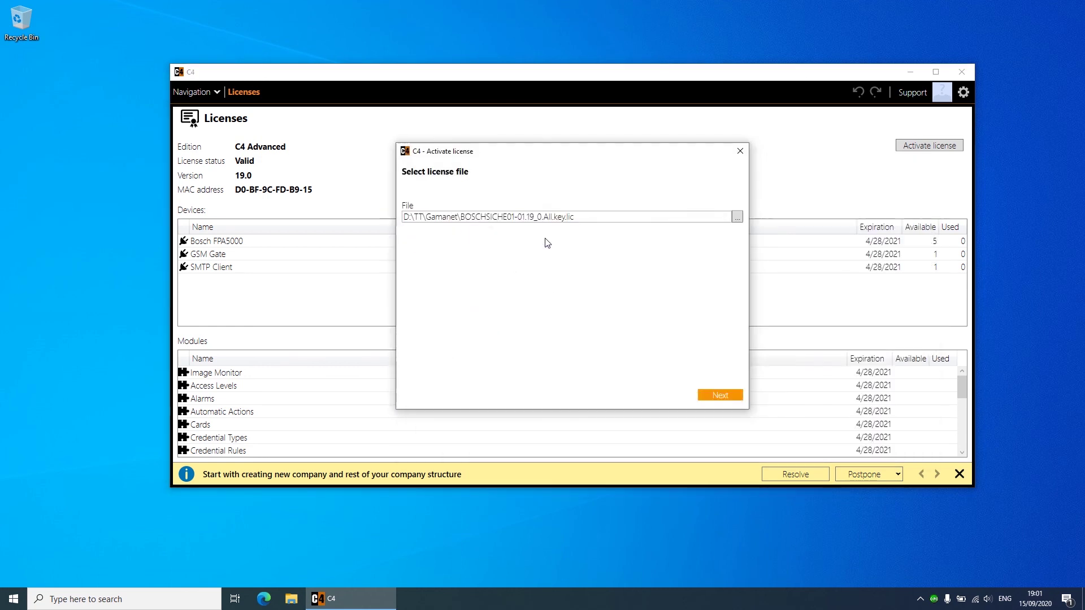
{"action": "left_click", "coordinate": [724, 396]}
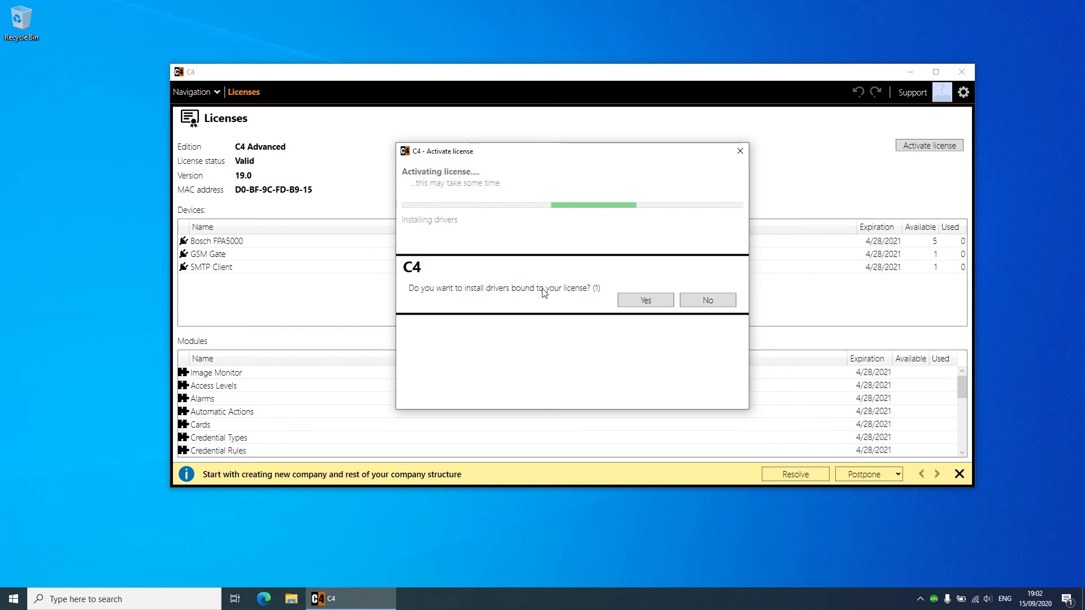
{"action": "left_click", "coordinate": [644, 300]}
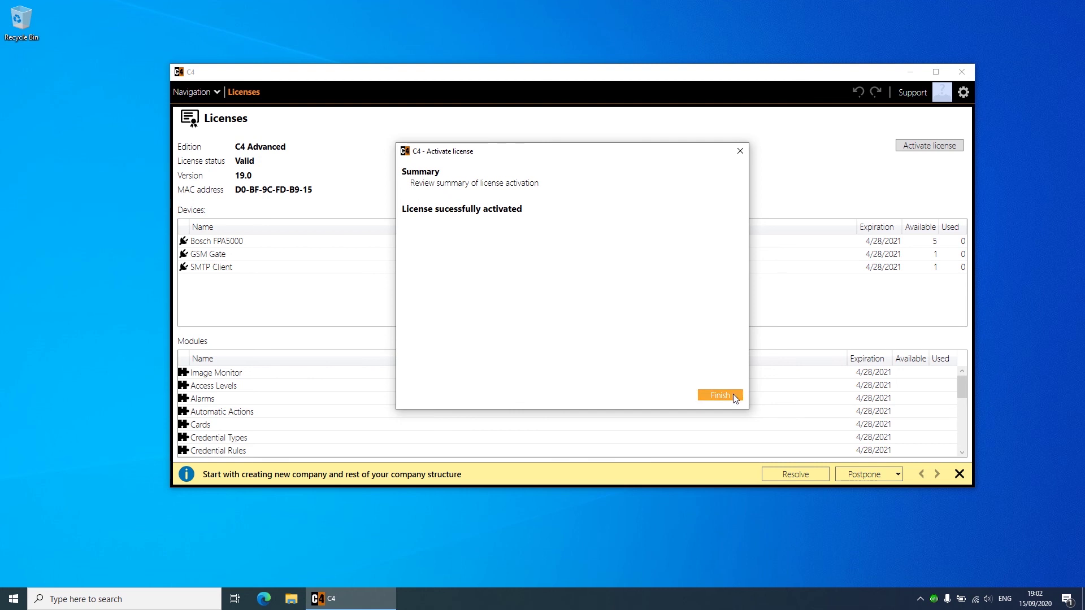
{"action": "left_click", "coordinate": [733, 394]}
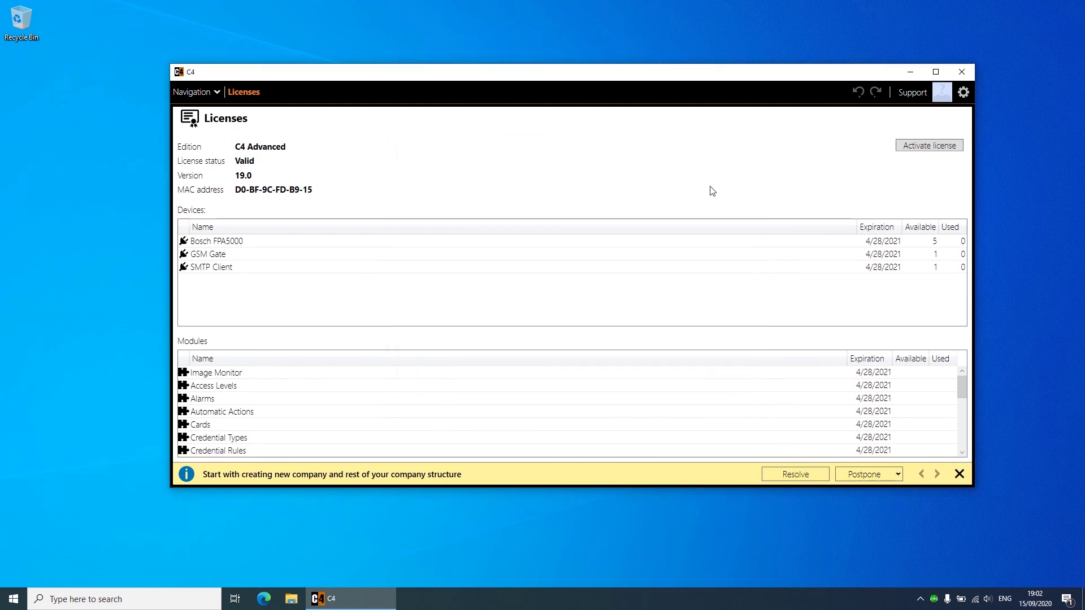
Step: On the Devices page, rename the top-level installation from Installation to BoschC4
{"action": "left_click", "coordinate": [203, 92]}
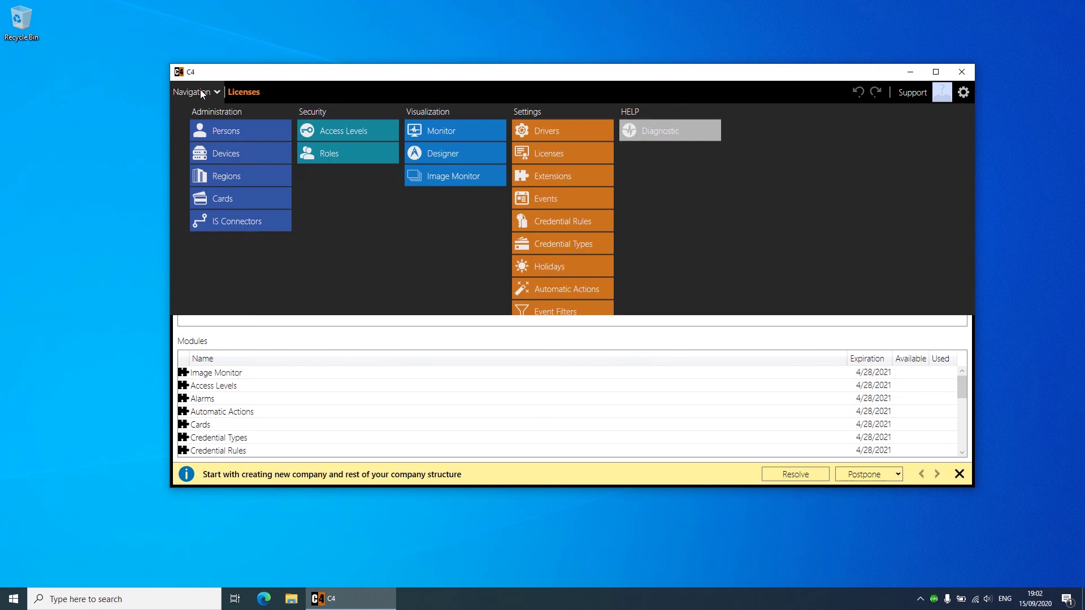
{"action": "left_click", "coordinate": [227, 150]}
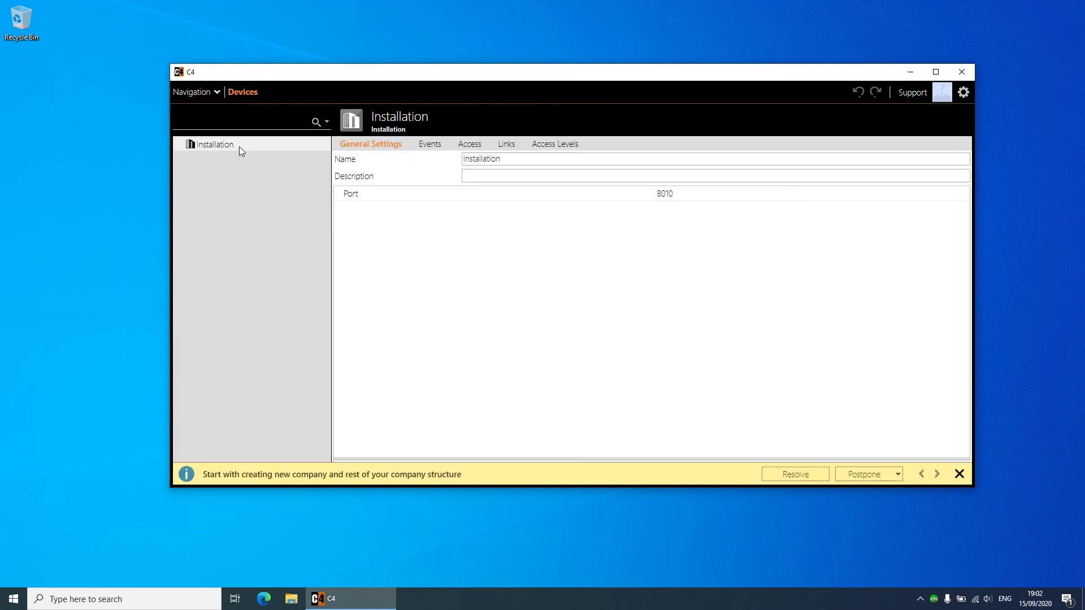
{"action": "key", "text": "ctrl+a"}
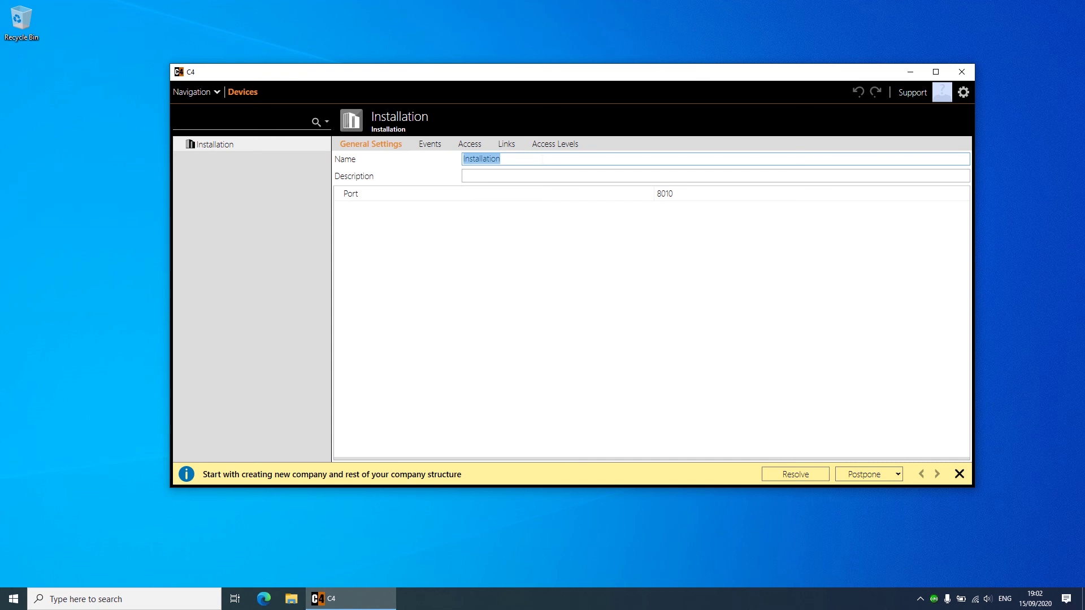
{"action": "type", "text": "BoschC4"}
{"action": "left_click", "coordinate": [393, 221]}
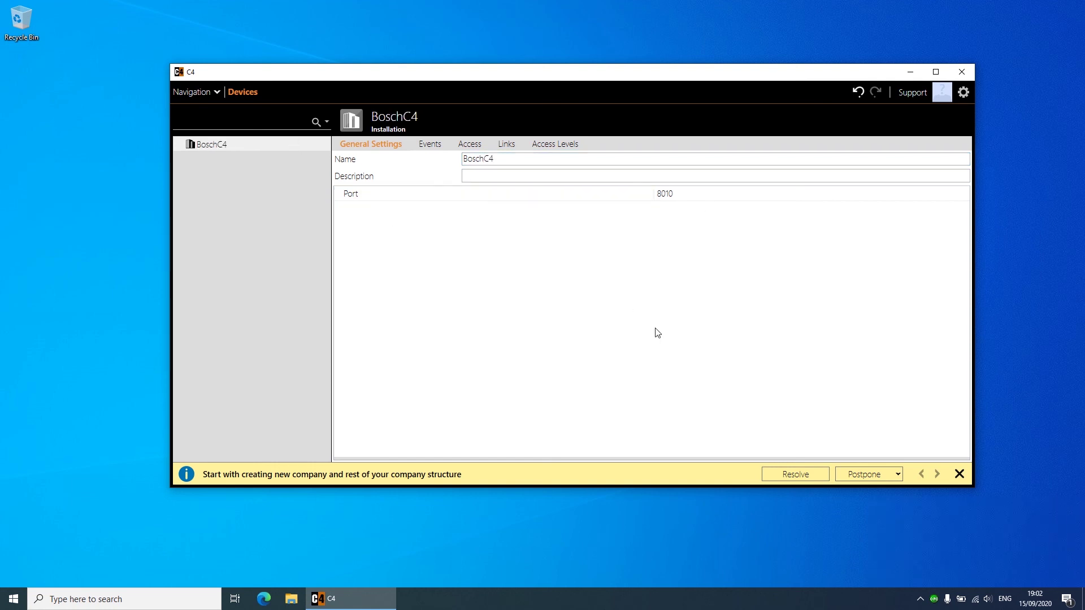
Step: Add a Bosch FPA5000 Bus Controller named FPA5000 under BoschC4, with IP address 192.168.1.99
{"action": "right_click", "coordinate": [251, 149]}
{"action": "mouse_move", "coordinate": [294, 154]}
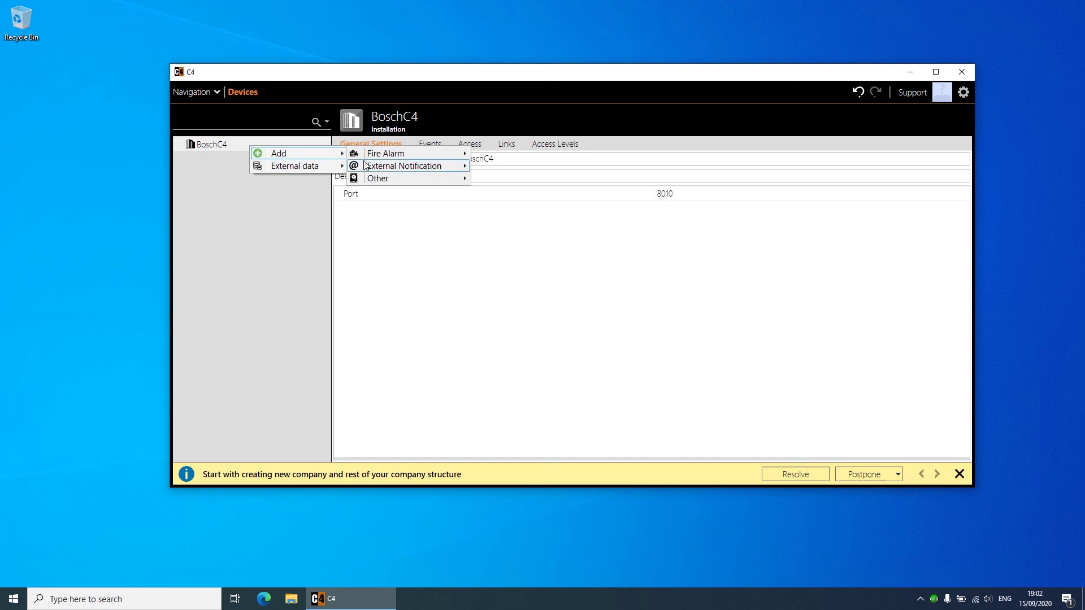
{"action": "mouse_move", "coordinate": [398, 154]}
{"action": "left_click", "coordinate": [519, 156]}
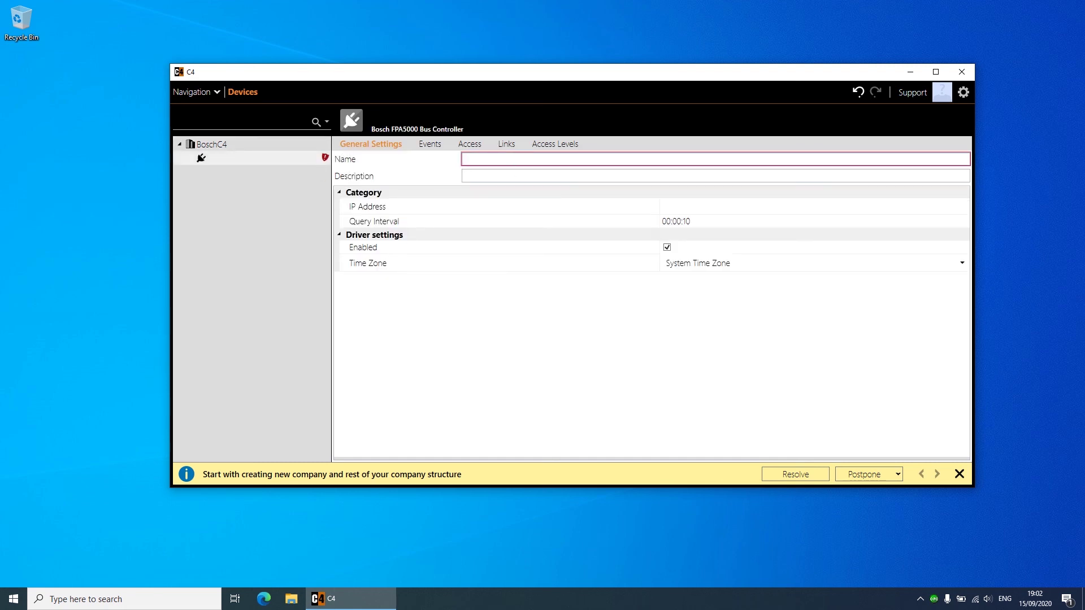
{"action": "type", "text": "FPA5000"}
{"action": "left_click", "coordinate": [650, 225]}
{"action": "key", "text": "shift+Tab"}
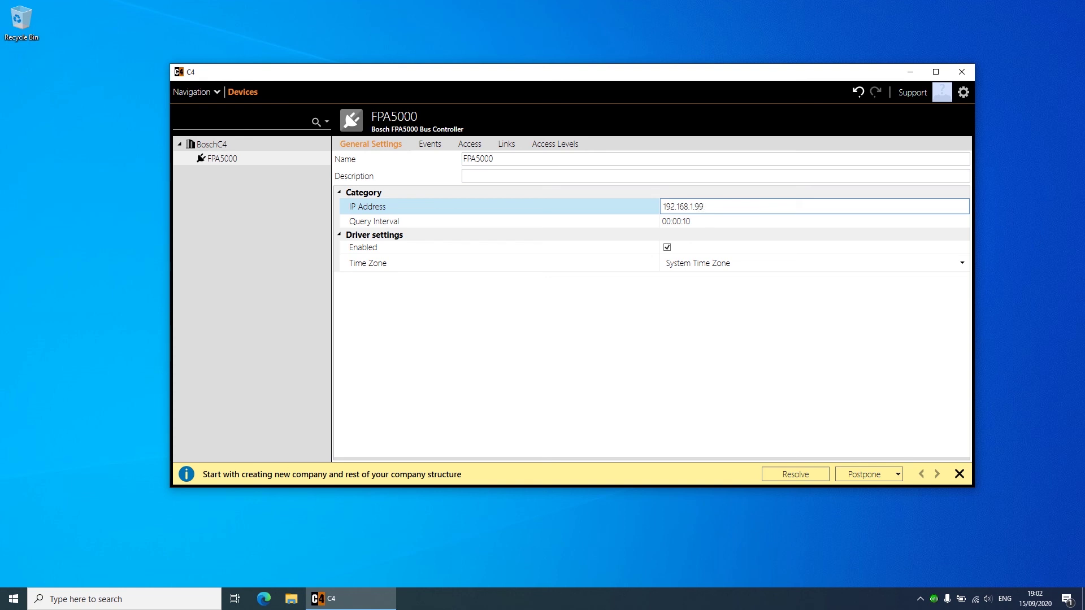
Step: Add FPA5000/1200 Fire Alarm Panel 301 under FPA5000, with power supply address 1 and address 1-1
{"action": "left_click", "coordinate": [240, 160]}
{"action": "right_click", "coordinate": [240, 161]}
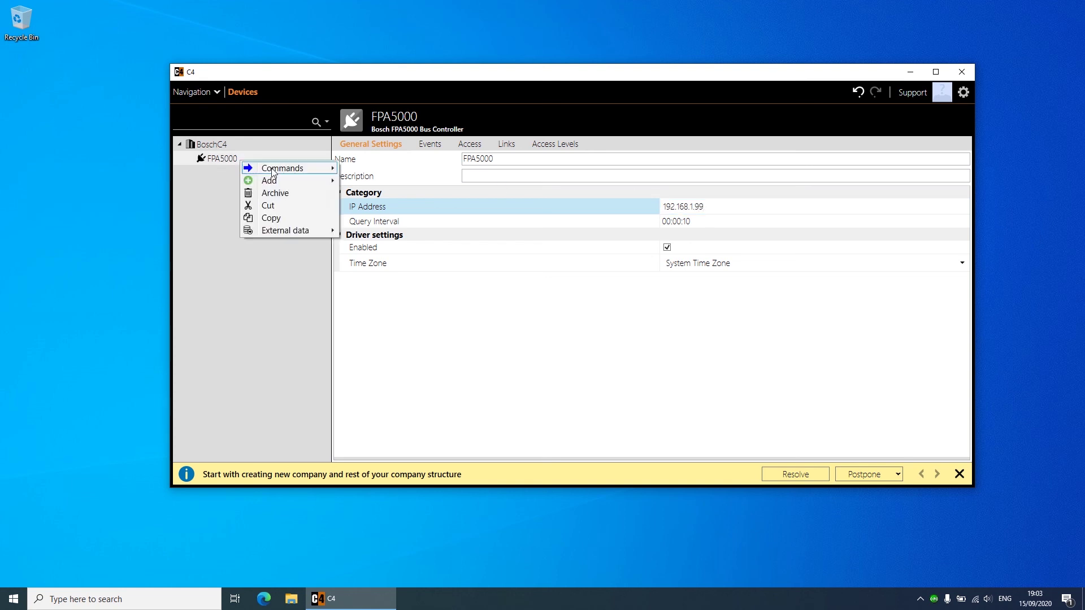
{"action": "mouse_move", "coordinate": [272, 171]}
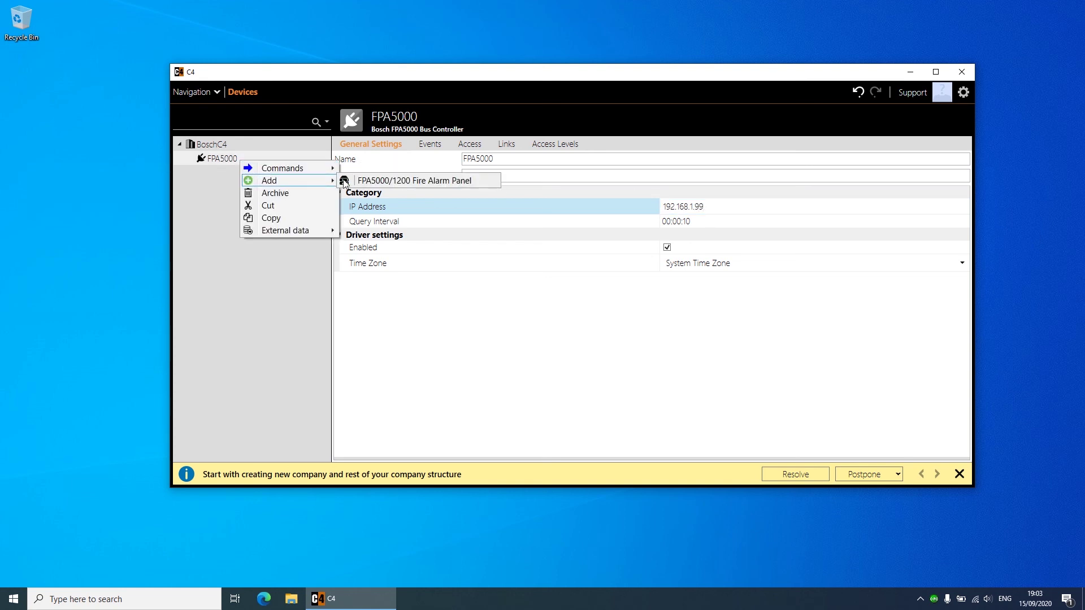
{"action": "left_click", "coordinate": [361, 182]}
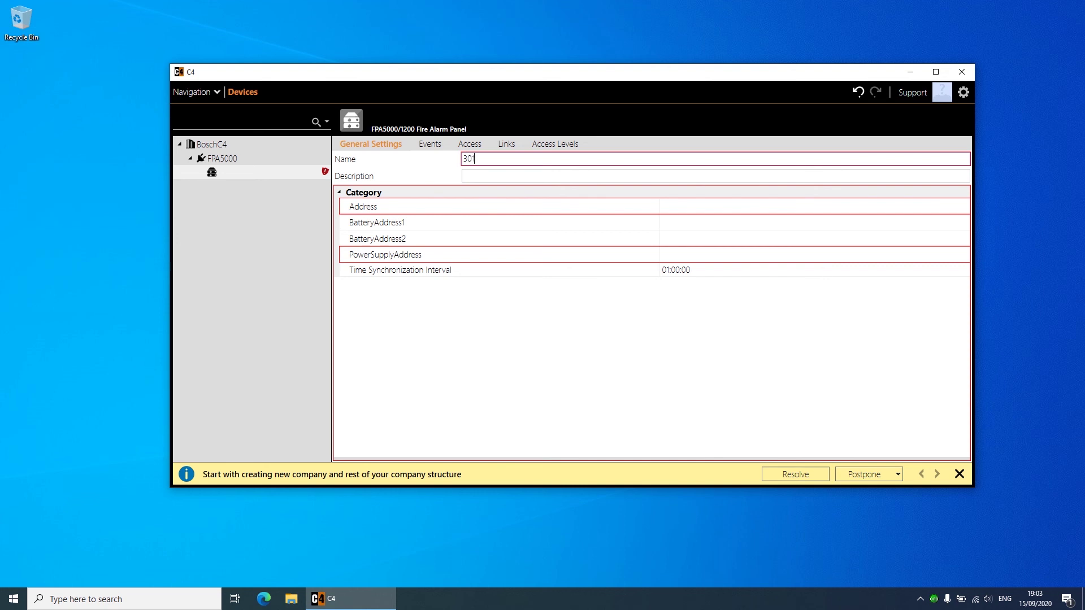
{"action": "type", "text": "301"}
{"action": "left_click", "coordinate": [663, 255]}
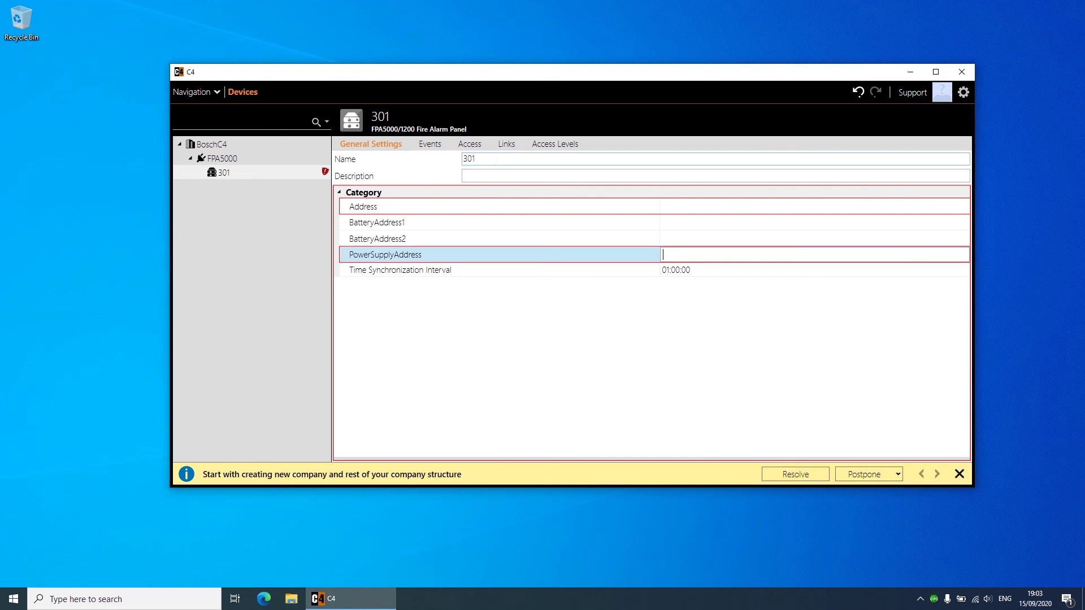
{"action": "left_click", "coordinate": [698, 222]}
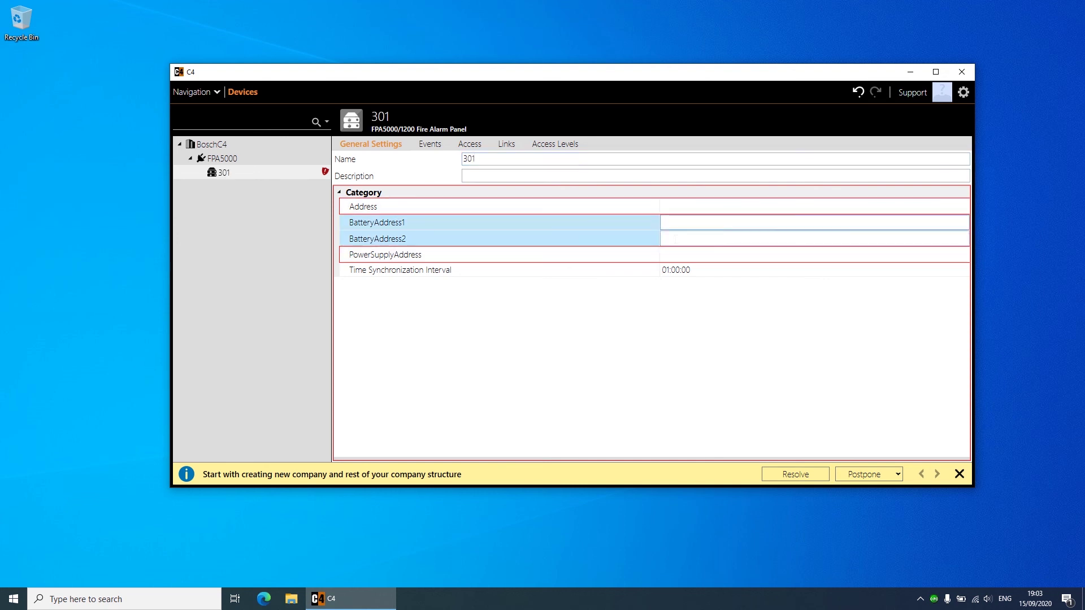
{"action": "left_click", "coordinate": [685, 255]}
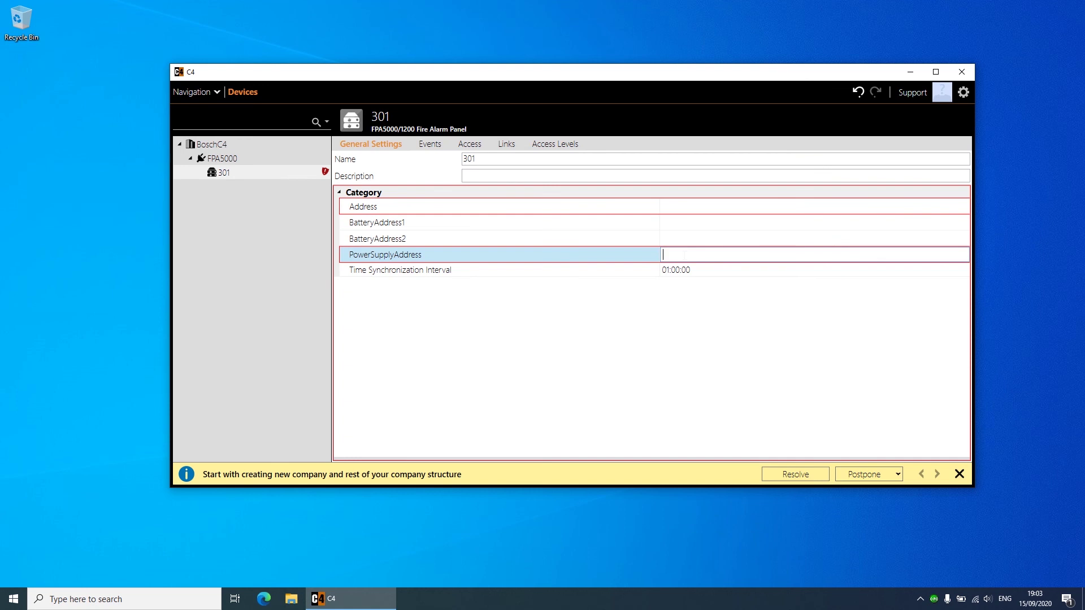
{"action": "left_click", "coordinate": [584, 202]}
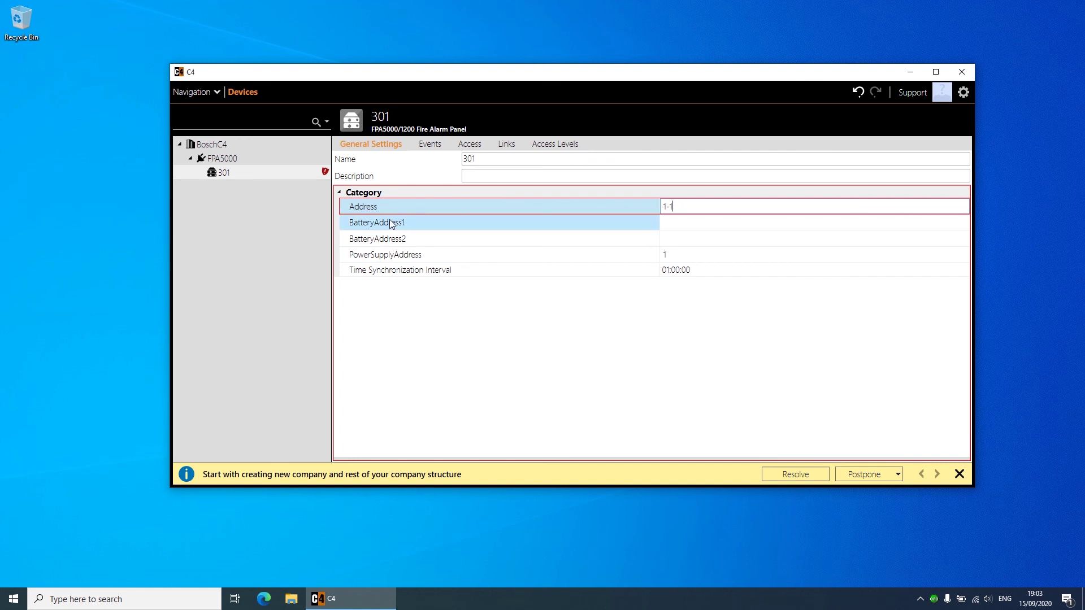
{"action": "left_click", "coordinate": [259, 176]}
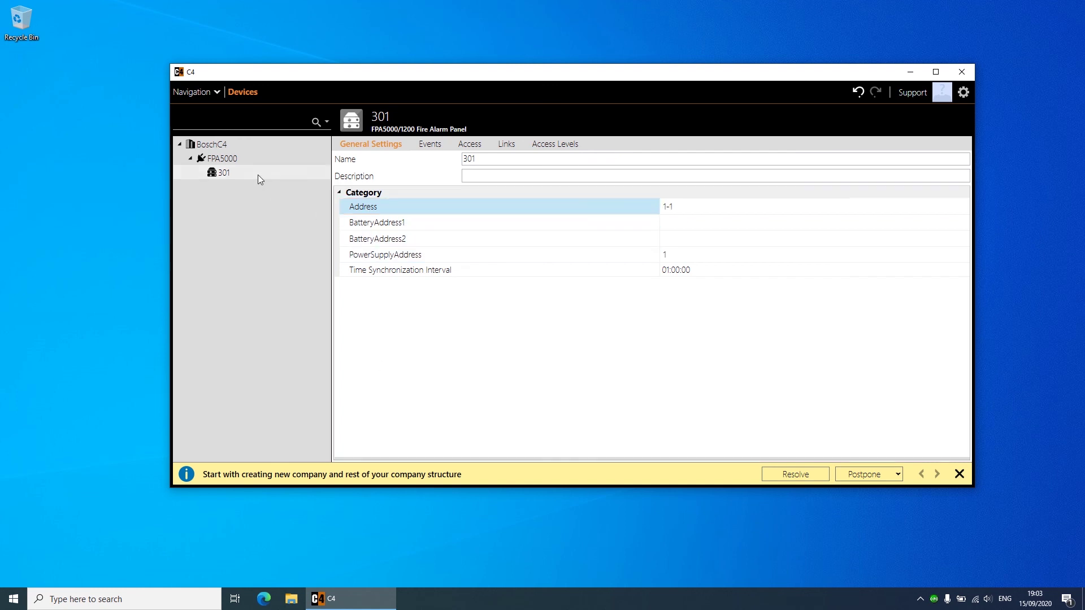
Step: Add a Fire Zone Group named MCP with address 2 under panel 301
{"action": "right_click", "coordinate": [256, 172]}
{"action": "mouse_move", "coordinate": [294, 192]}
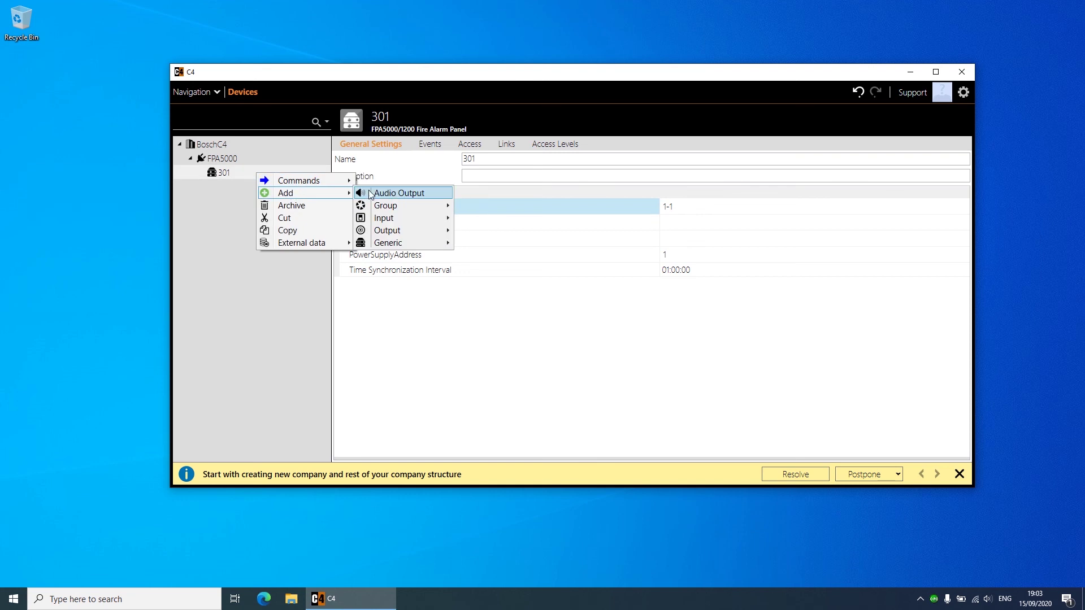
{"action": "mouse_move", "coordinate": [410, 221]}
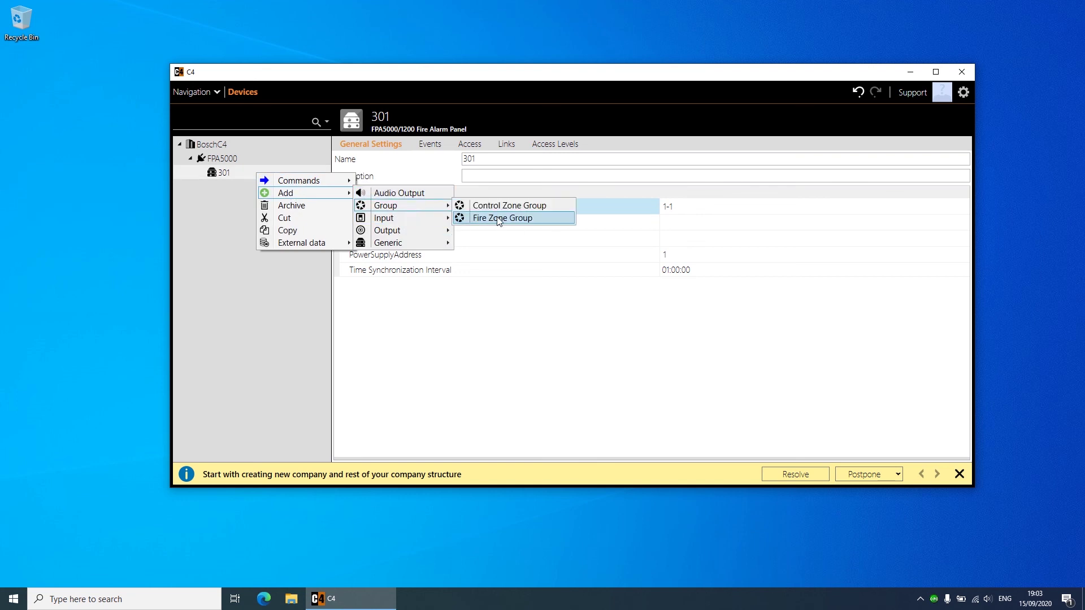
{"action": "left_click", "coordinate": [500, 219]}
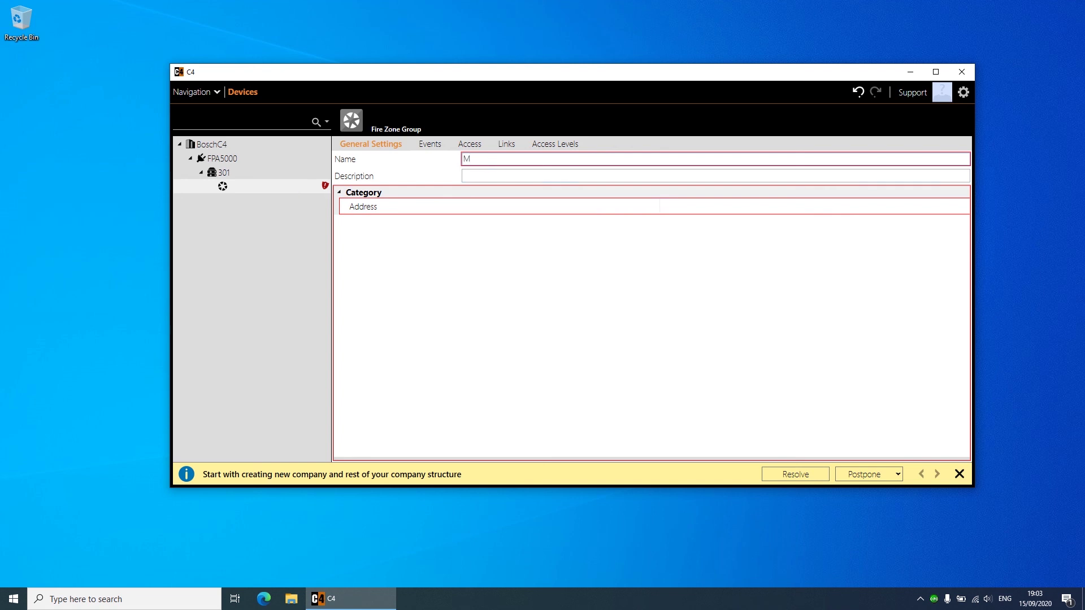
{"action": "left_click", "coordinate": [491, 165]}
{"action": "type", "text": "MCP"}
{"action": "left_click", "coordinate": [814, 207]}
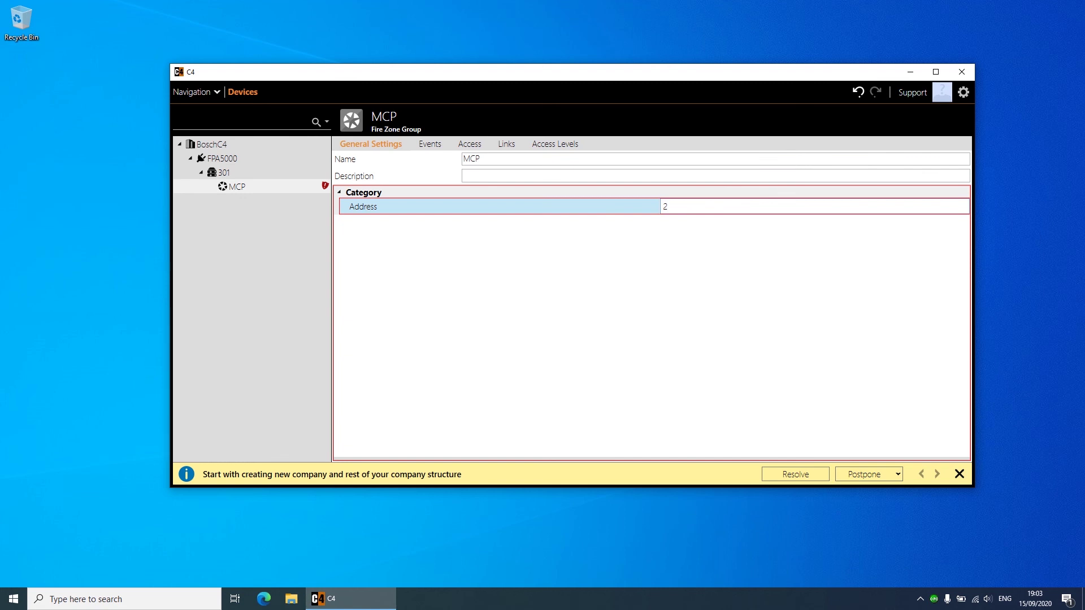
{"action": "left_click", "coordinate": [757, 260]}
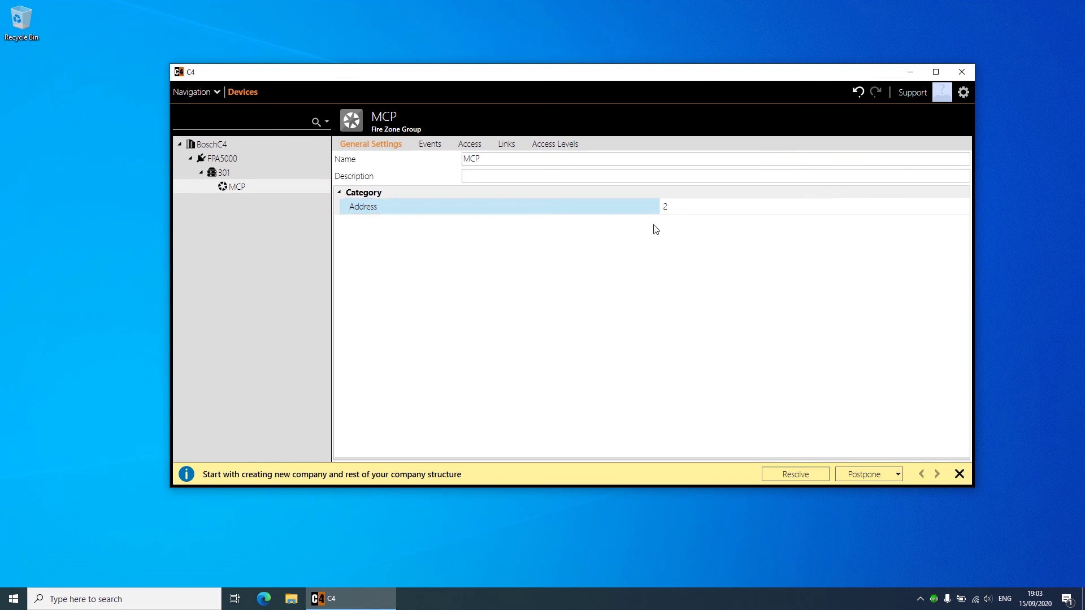
Step: Add a Manual Call Point to the MCP group with address 1
{"action": "right_click", "coordinate": [244, 184]}
{"action": "mouse_move", "coordinate": [305, 205]}
{"action": "mouse_move", "coordinate": [396, 205]}
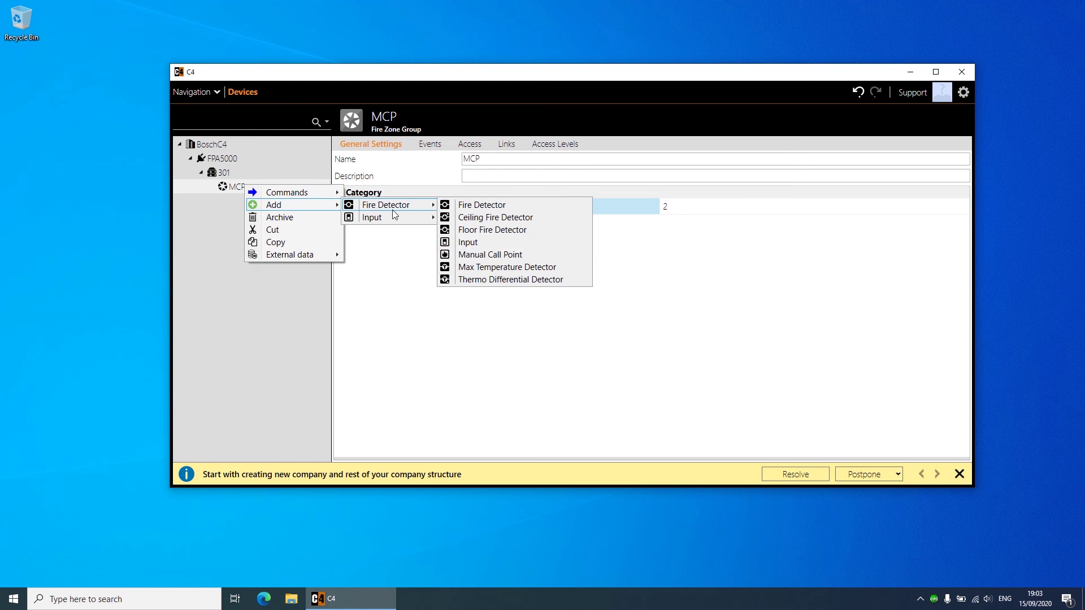
{"action": "left_click", "coordinate": [512, 253]}
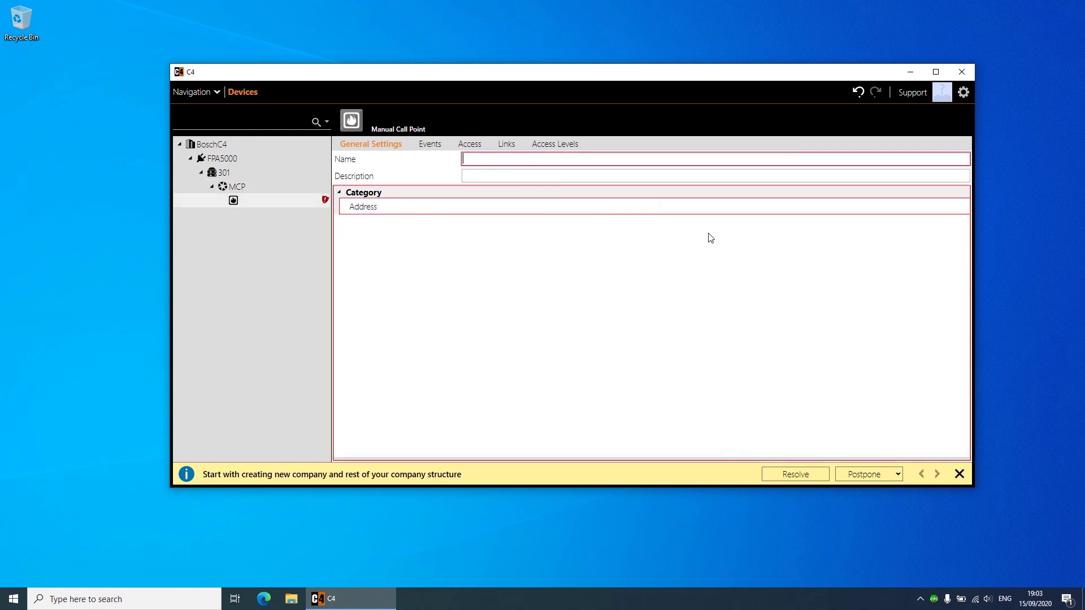
{"action": "left_click", "coordinate": [681, 208]}
{"action": "key", "text": "Return"}
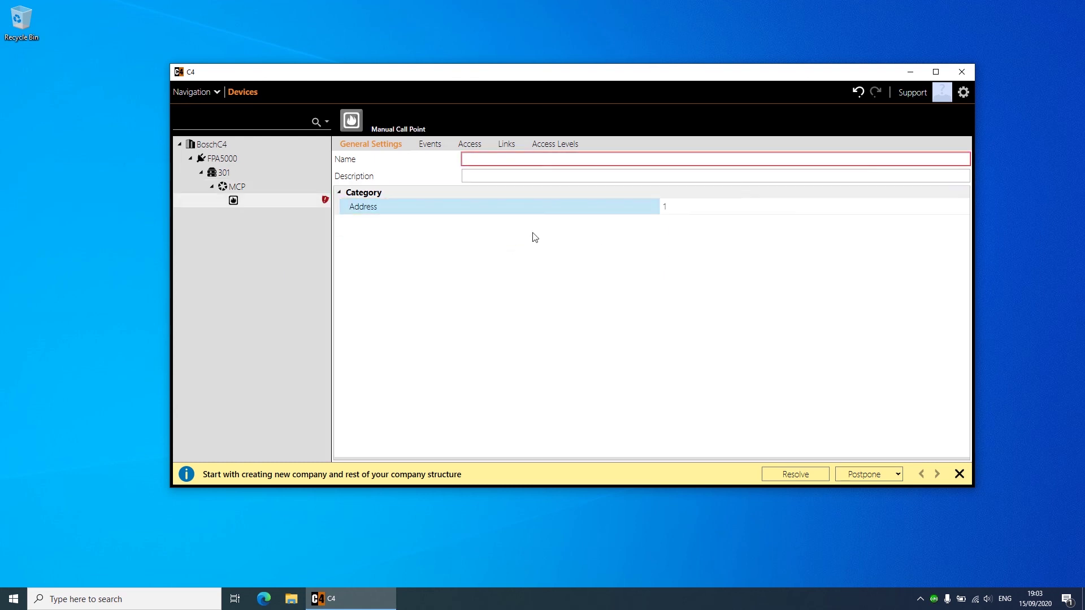
Step: Look over the panel 301 and FPA5000 controller properties and menus without adding anything
{"action": "left_click", "coordinate": [224, 173]}
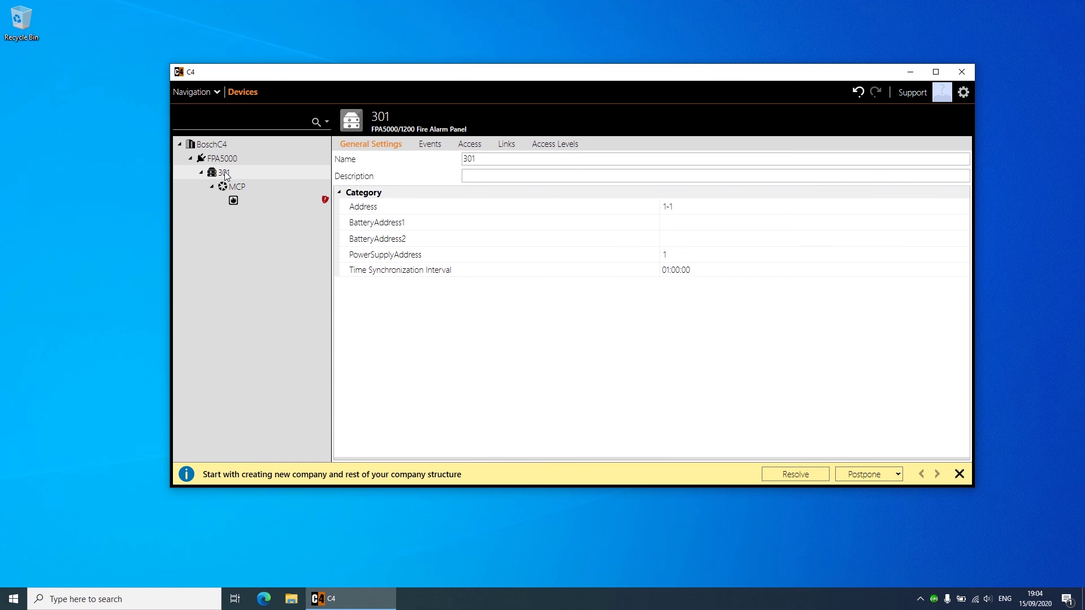
{"action": "right_click", "coordinate": [225, 175]}
{"action": "mouse_move", "coordinate": [271, 192]}
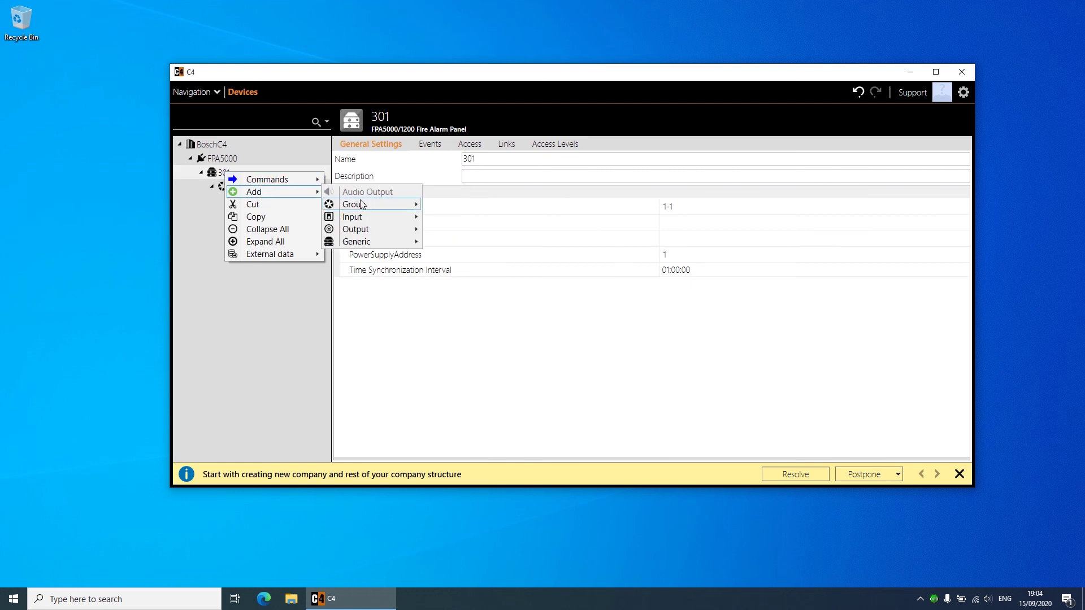
{"action": "left_click", "coordinate": [284, 193]}
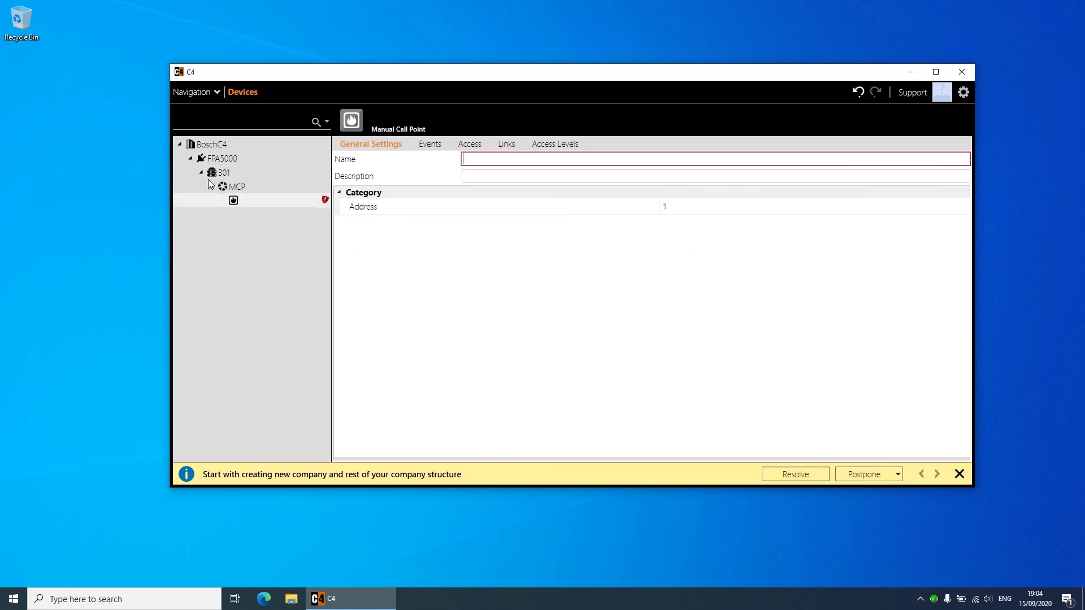
{"action": "left_click", "coordinate": [224, 160]}
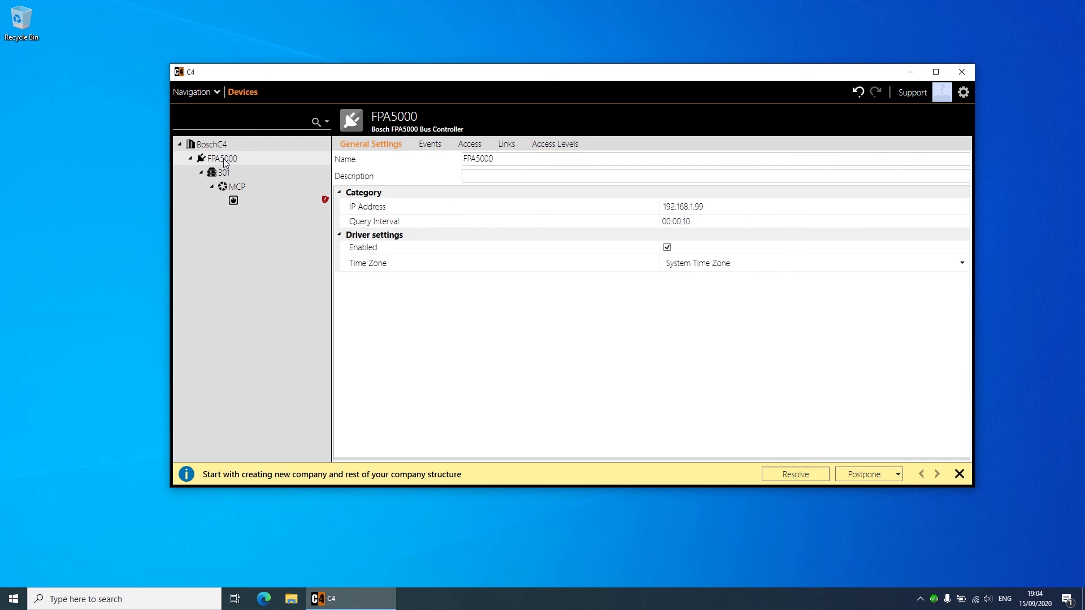
{"action": "right_click", "coordinate": [224, 162]}
{"action": "left_click", "coordinate": [225, 174]}
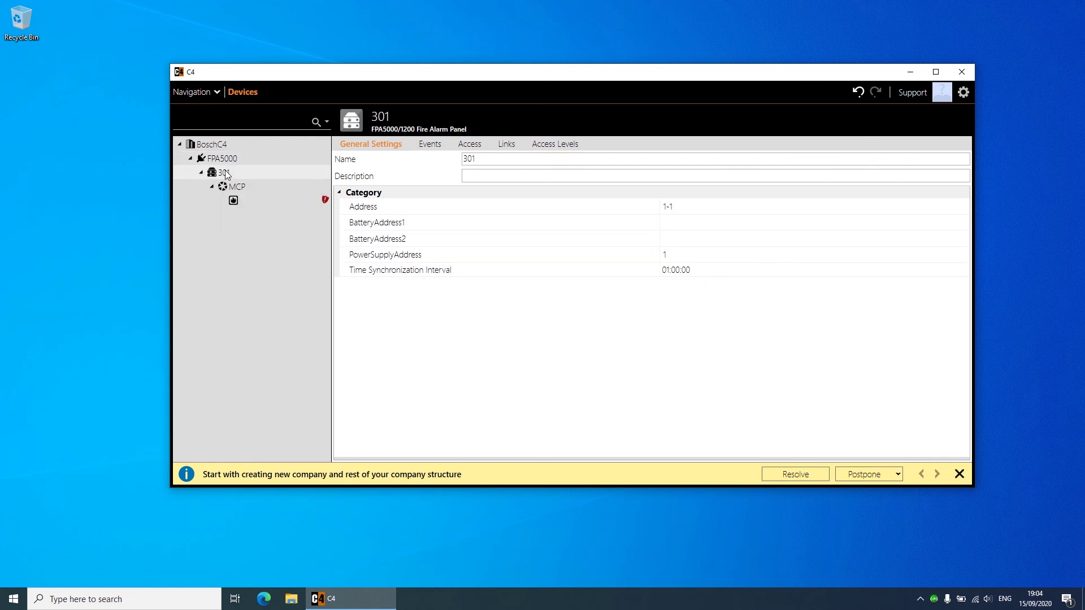
{"action": "right_click", "coordinate": [226, 173]}
{"action": "mouse_move", "coordinate": [272, 195]}
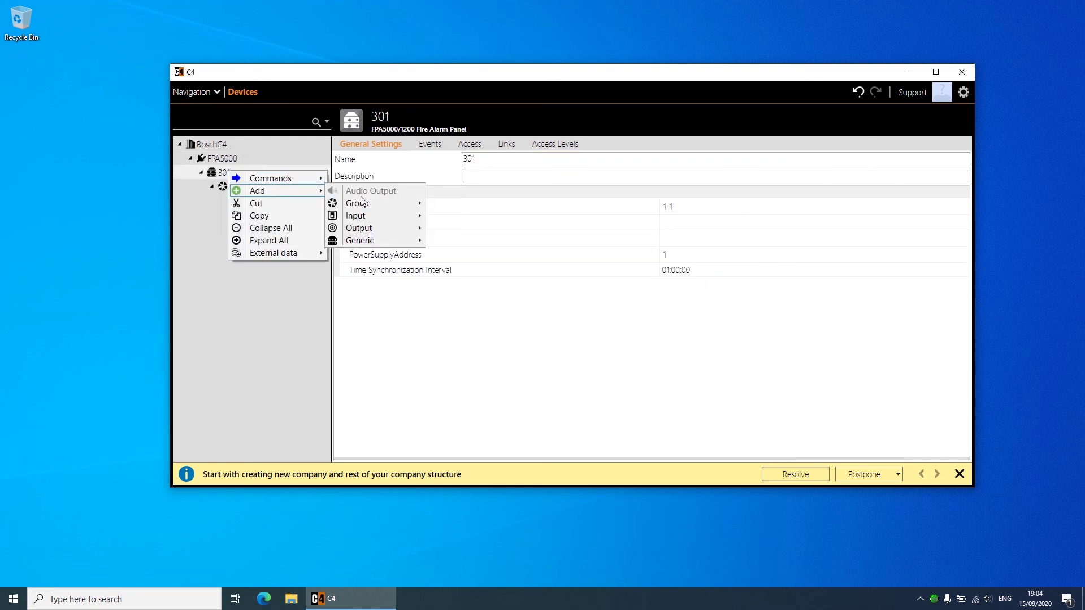
{"action": "mouse_move", "coordinate": [370, 204]}
{"action": "left_click", "coordinate": [483, 205]}
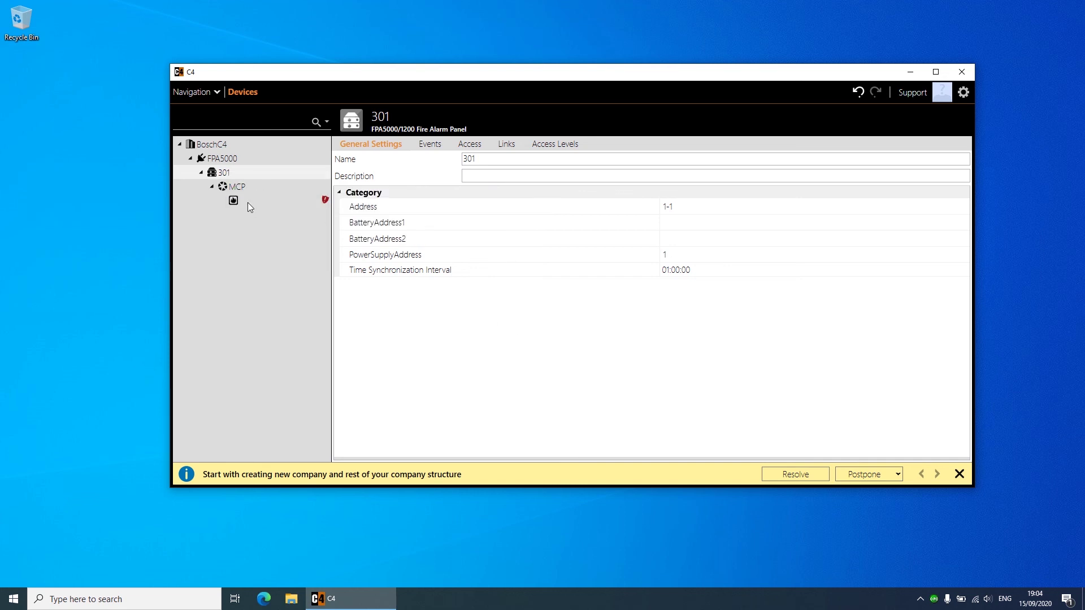
Step: Name the new manual call point DM
{"action": "left_click", "coordinate": [248, 203]}
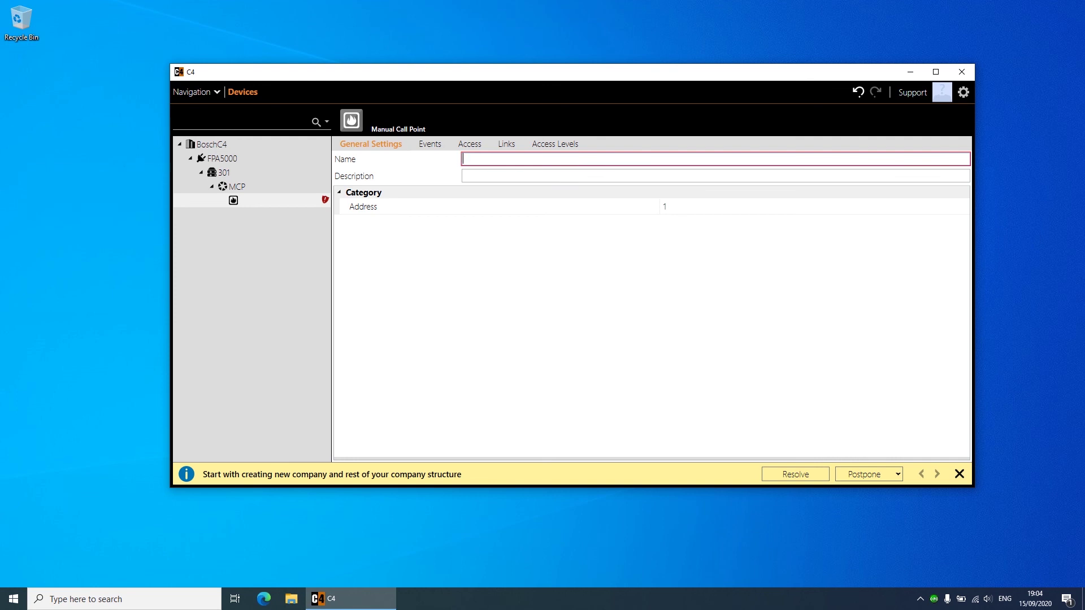
{"action": "type", "text": "DM"}
{"action": "left_click", "coordinate": [634, 268]}
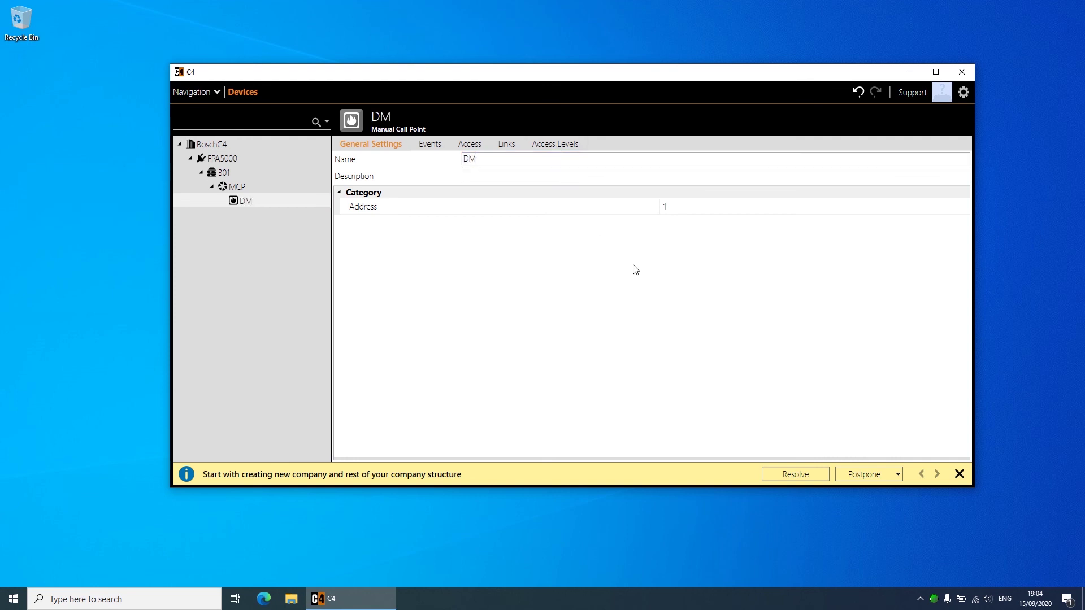
{"action": "left_click", "coordinate": [226, 174]}
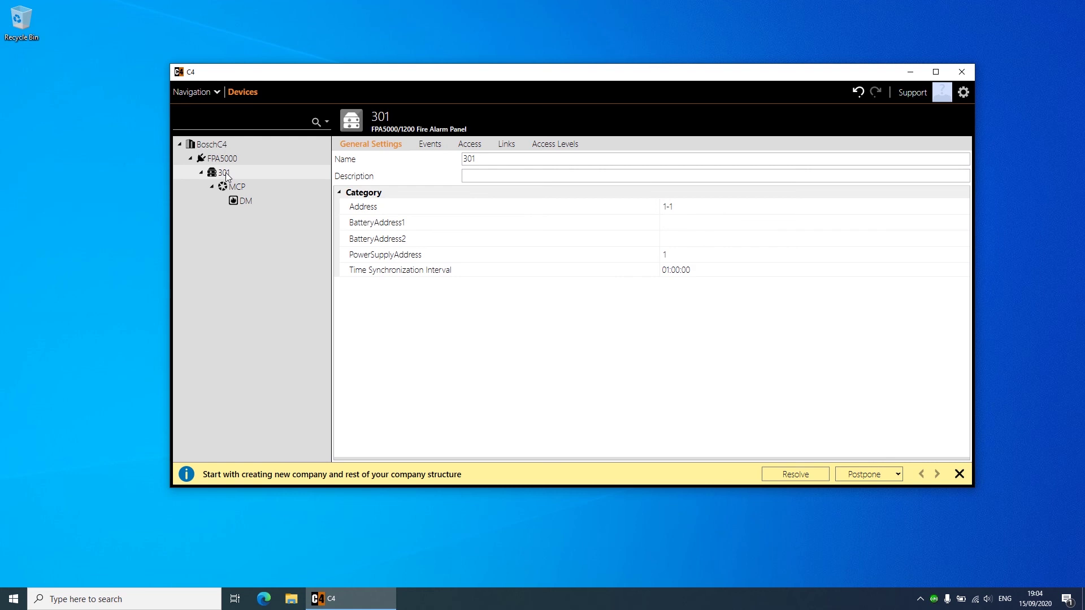
Step: Add a second Fire Zone Group named Smoke with address 1 under panel 301
{"action": "right_click", "coordinate": [226, 174]}
{"action": "mouse_move", "coordinate": [283, 195]}
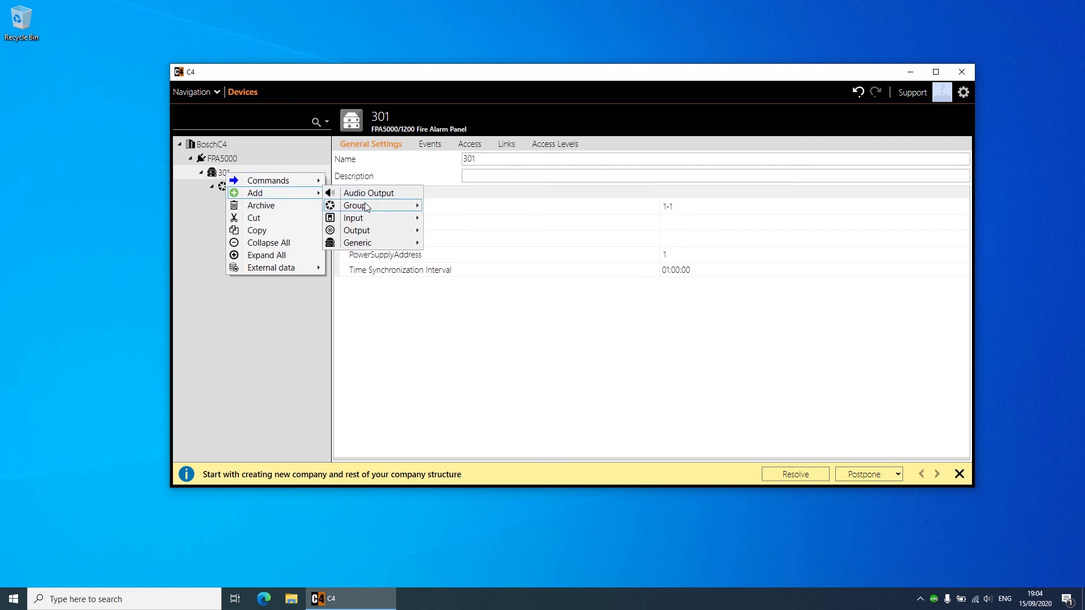
{"action": "mouse_move", "coordinate": [373, 206]}
{"action": "left_click", "coordinate": [471, 218]}
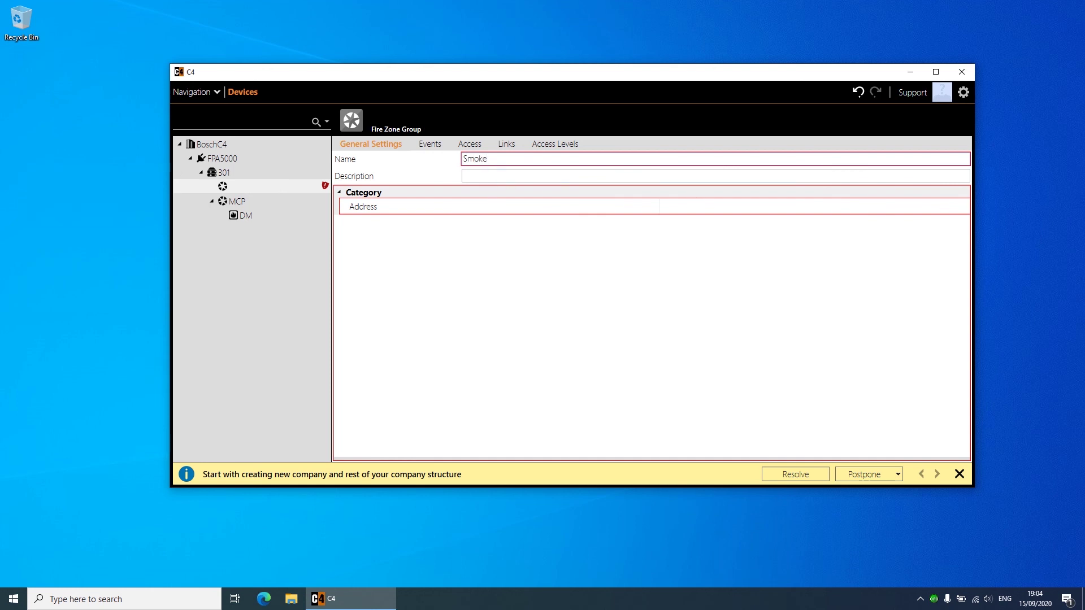
{"action": "left_click", "coordinate": [554, 207]}
{"action": "type", "text": "1"}
{"action": "key", "text": "Return"}
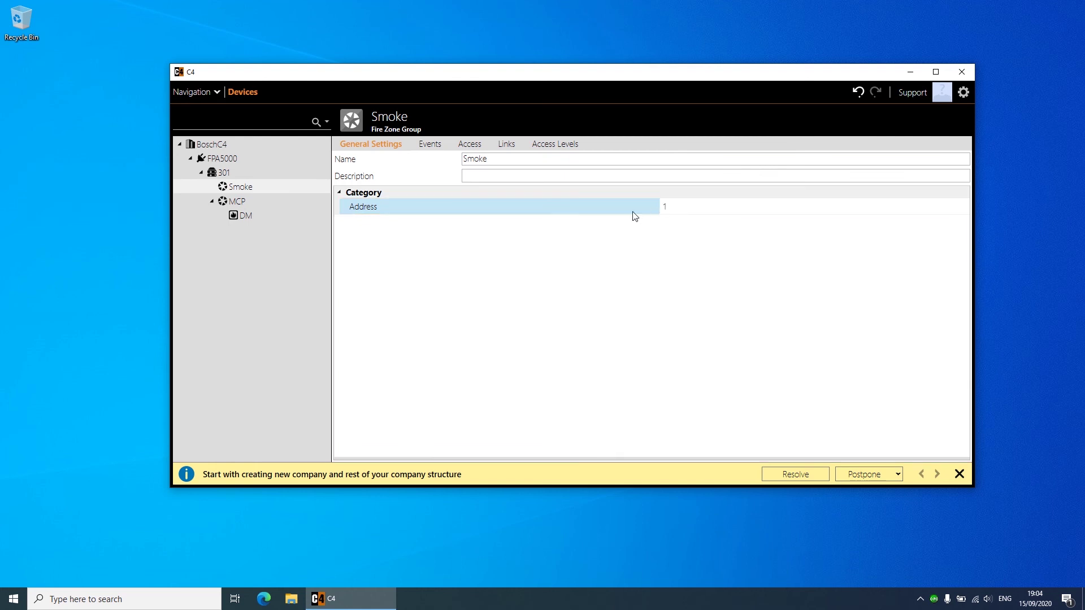
Step: Add fire detector FAP425 to the Smoke group with address 1, clearing its validation error
{"action": "right_click", "coordinate": [242, 191]}
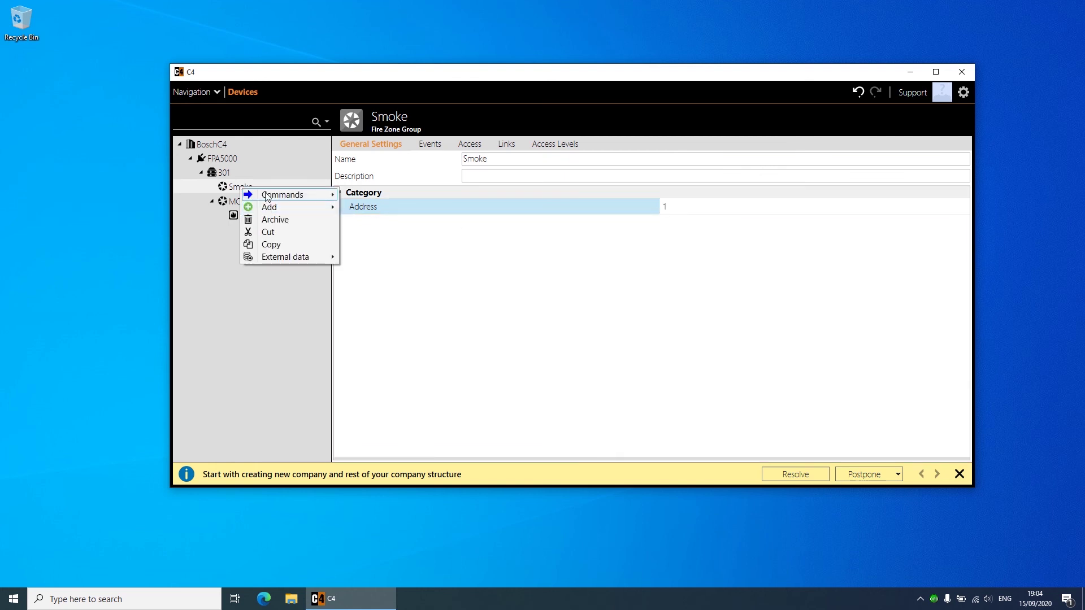
{"action": "mouse_move", "coordinate": [267, 208]}
{"action": "mouse_move", "coordinate": [382, 213]}
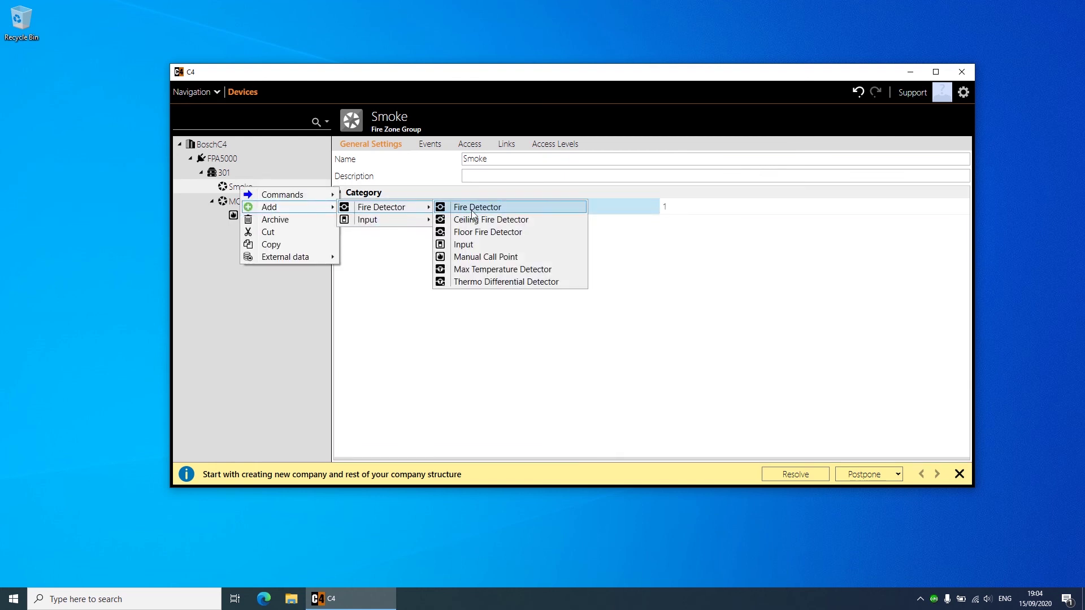
{"action": "left_click", "coordinate": [481, 207]}
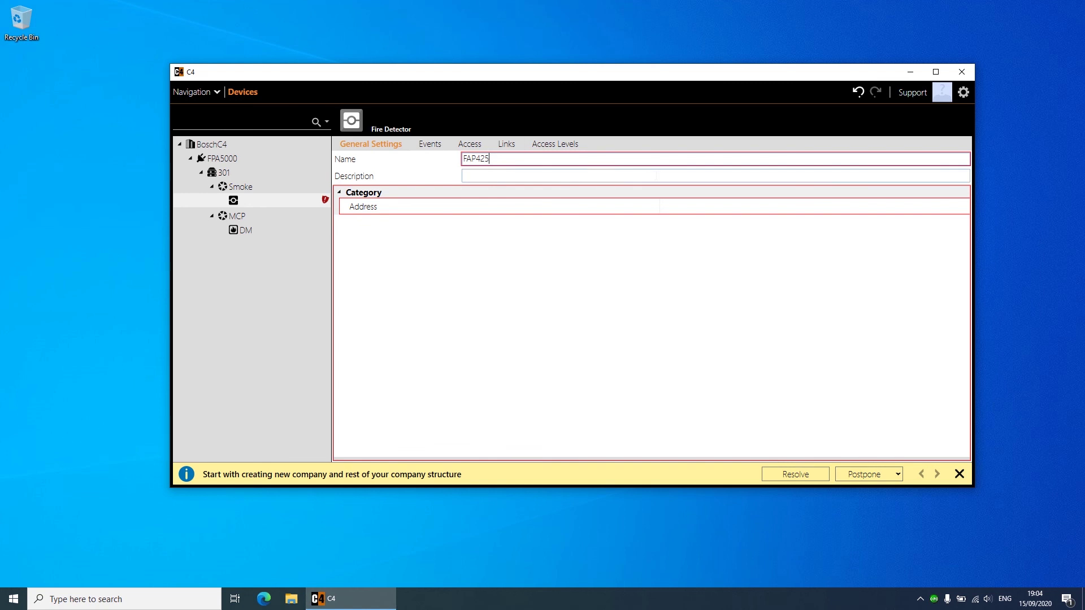
{"action": "left_click", "coordinate": [697, 203]}
{"action": "type", "text": "1"}
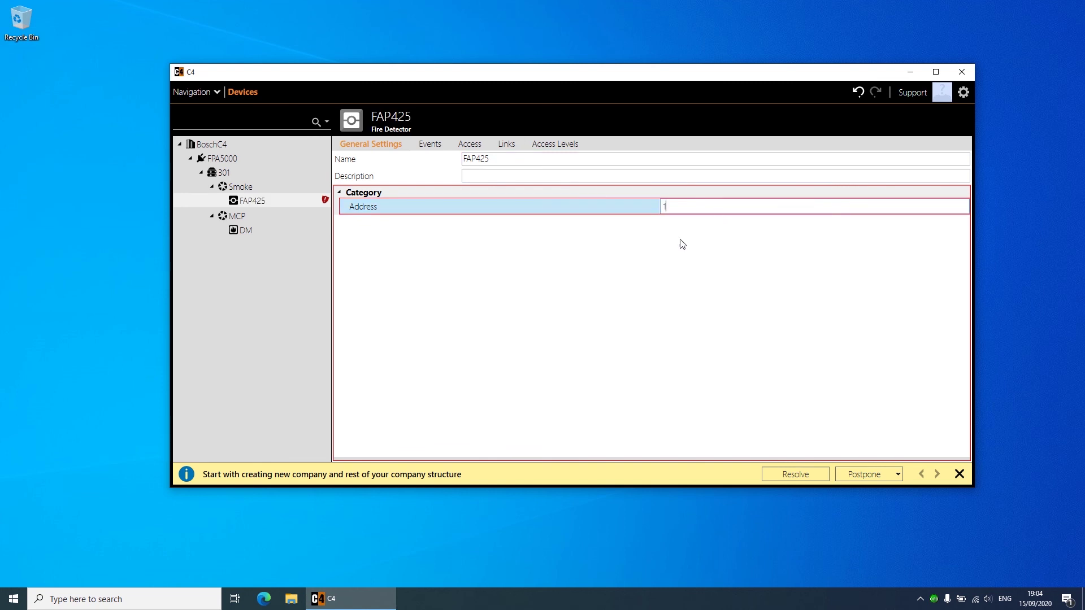
{"action": "left_click", "coordinate": [263, 191]}
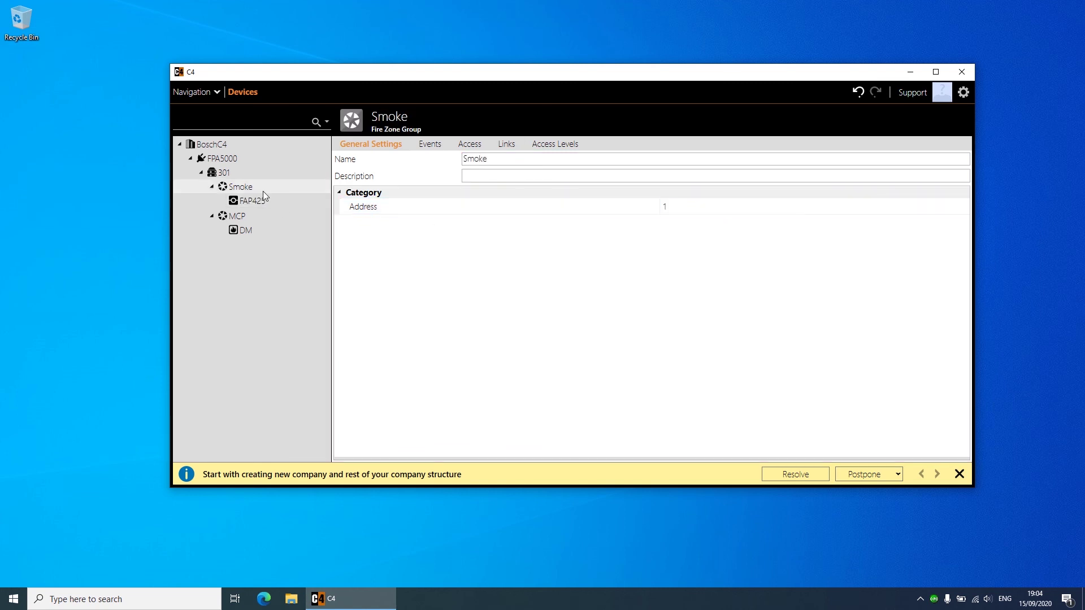
{"action": "left_click", "coordinate": [257, 201]}
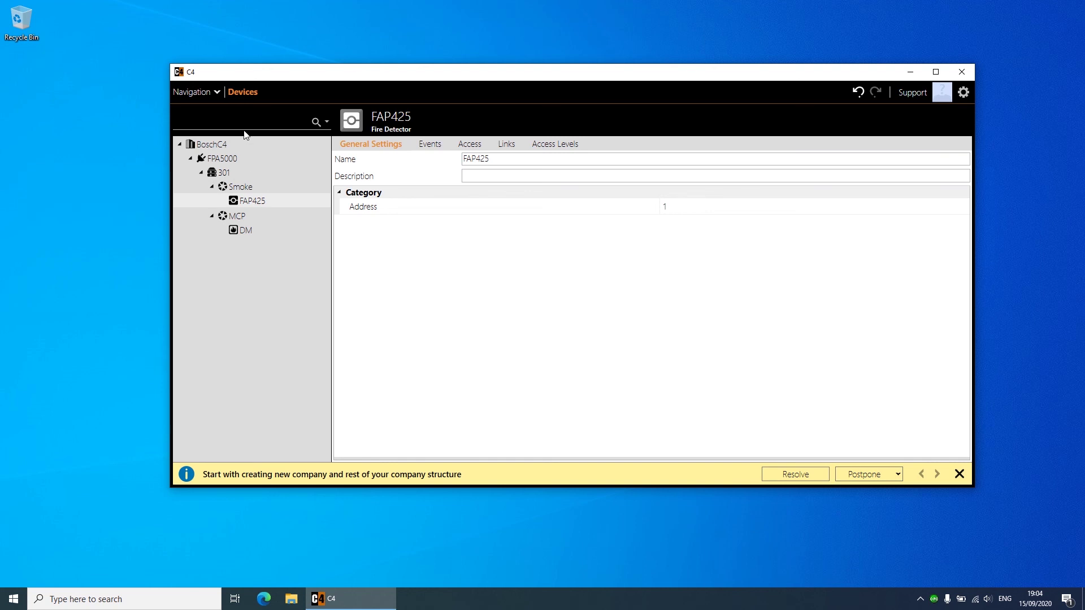
Step: Stop the FPA5000 bus controller using its Commands menu, then bring up the Navigation overview
{"action": "left_click", "coordinate": [204, 145]}
{"action": "right_click", "coordinate": [213, 146]}
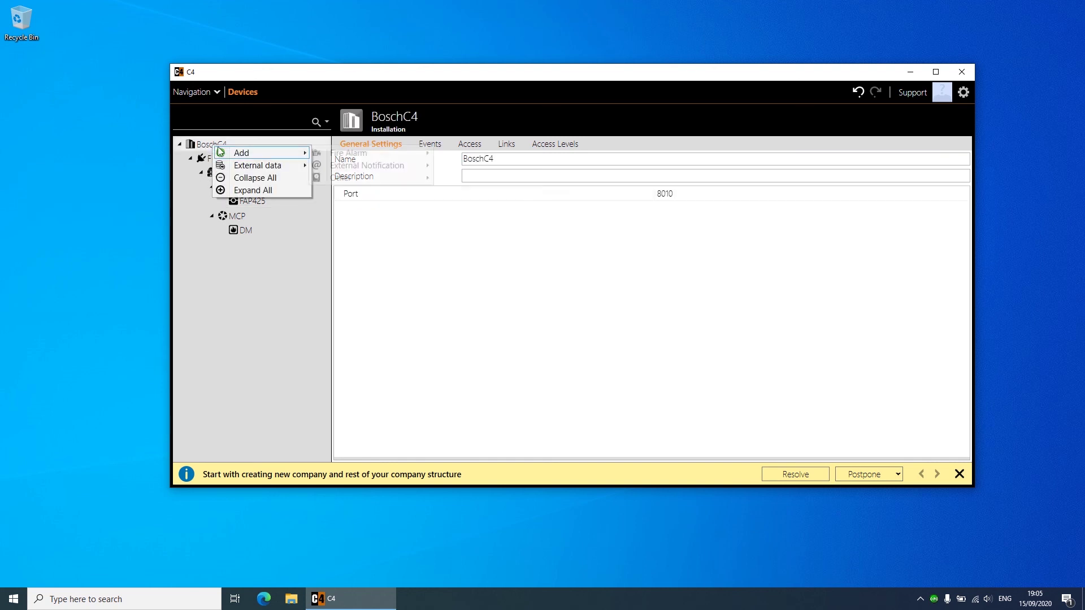
{"action": "key", "text": "Escape"}
{"action": "left_click", "coordinate": [217, 160]}
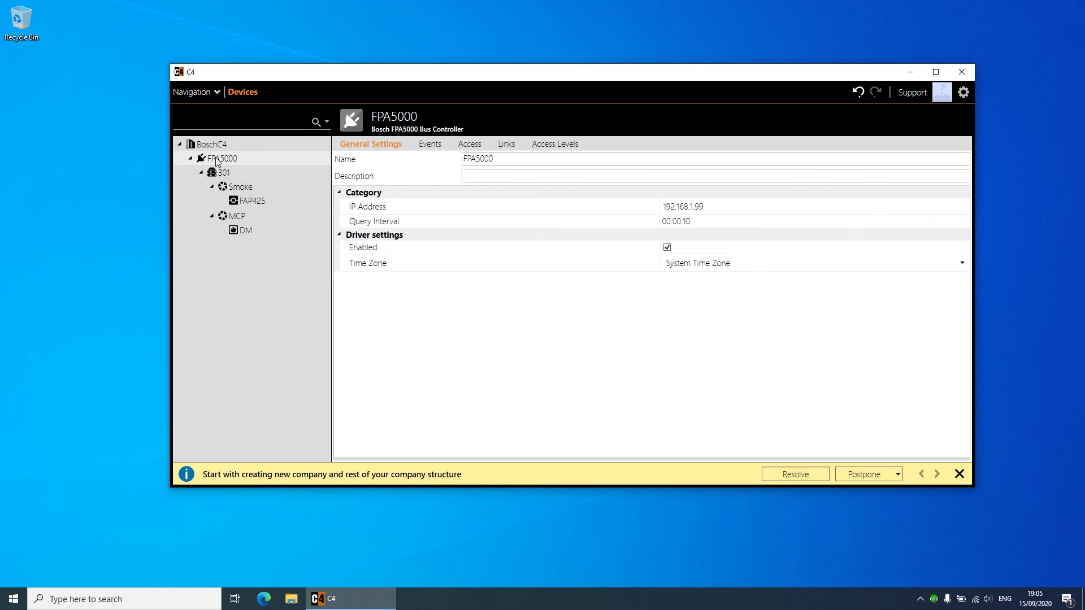
{"action": "right_click", "coordinate": [218, 161]}
{"action": "mouse_move", "coordinate": [245, 167]}
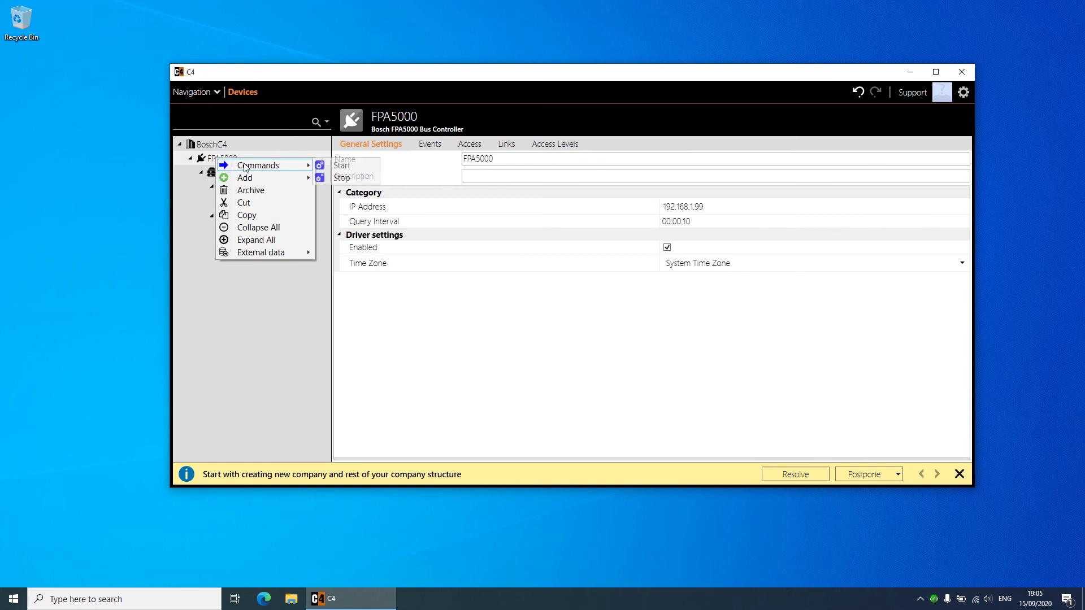
{"action": "left_click", "coordinate": [340, 178]}
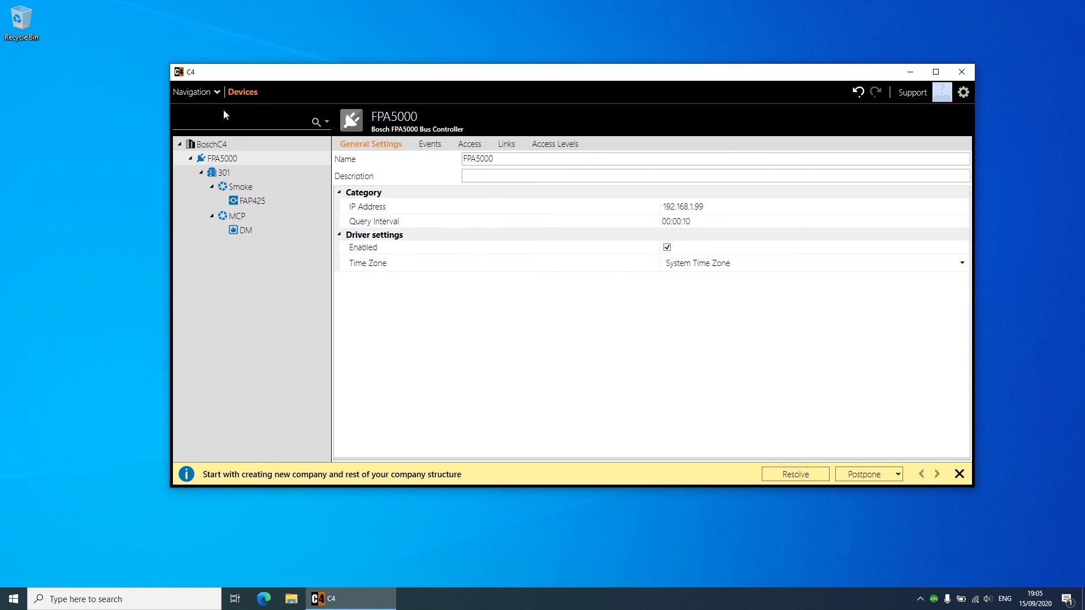
{"action": "left_click", "coordinate": [206, 96]}
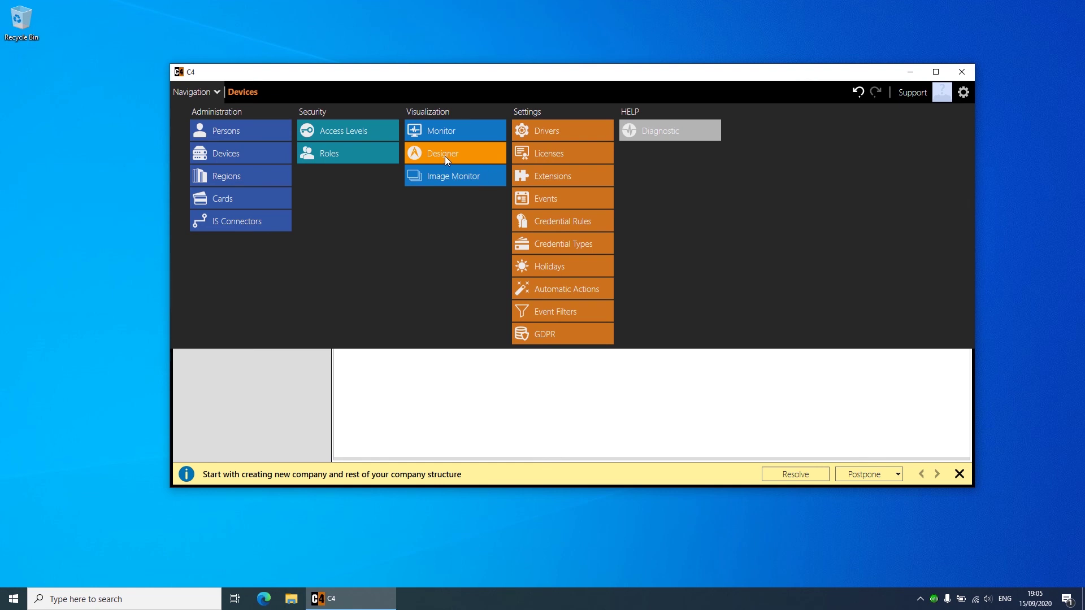
Step: In the maximised Designer, load the oval office floor-plan image as the Root map
{"action": "left_click", "coordinate": [445, 154]}
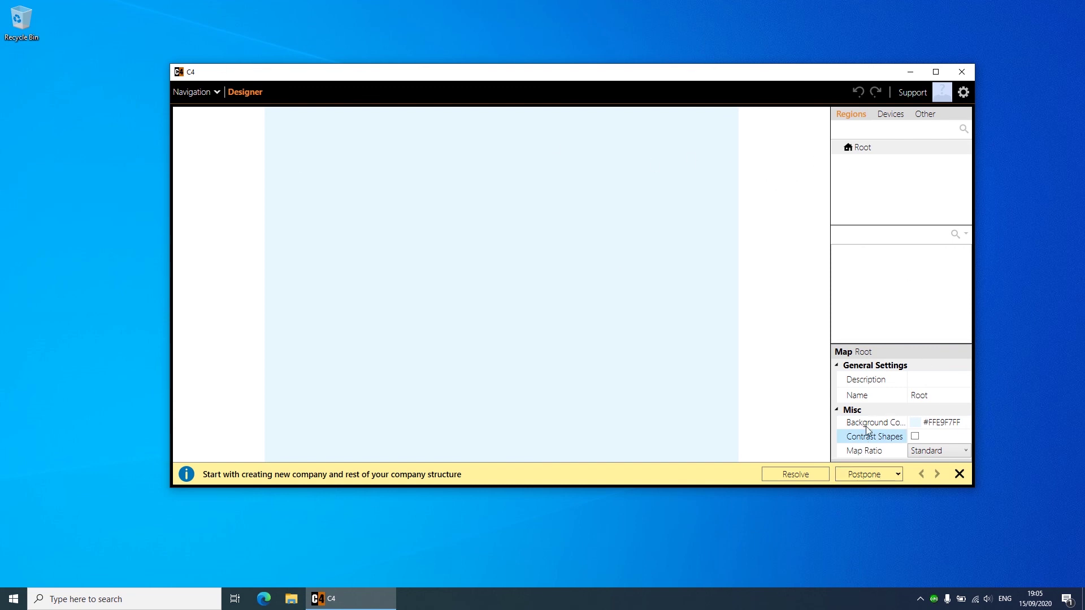
{"action": "left_click", "coordinate": [936, 71]}
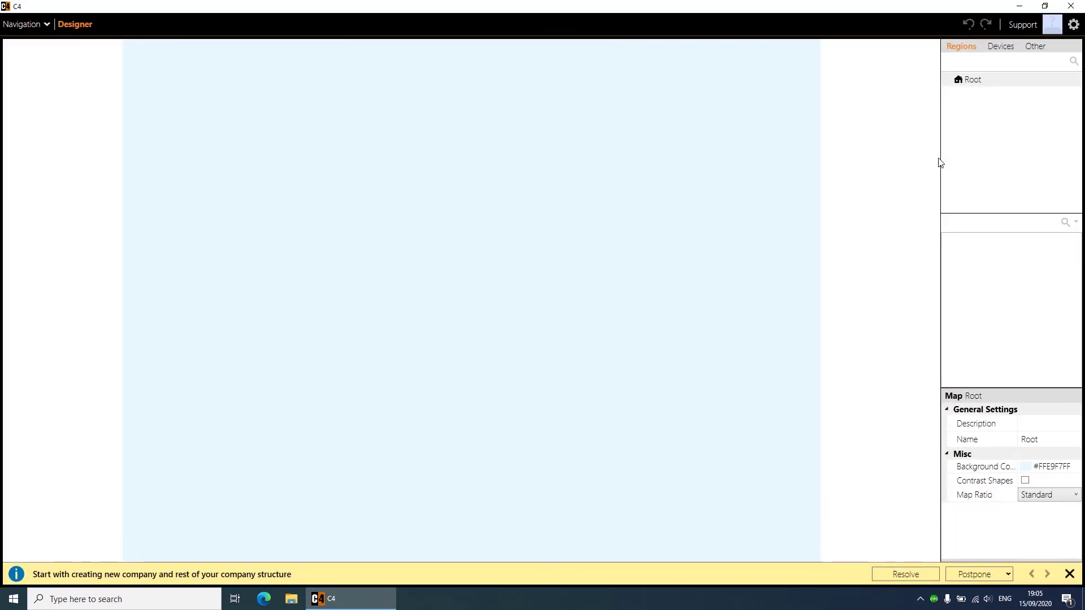
{"action": "right_click", "coordinate": [671, 156]}
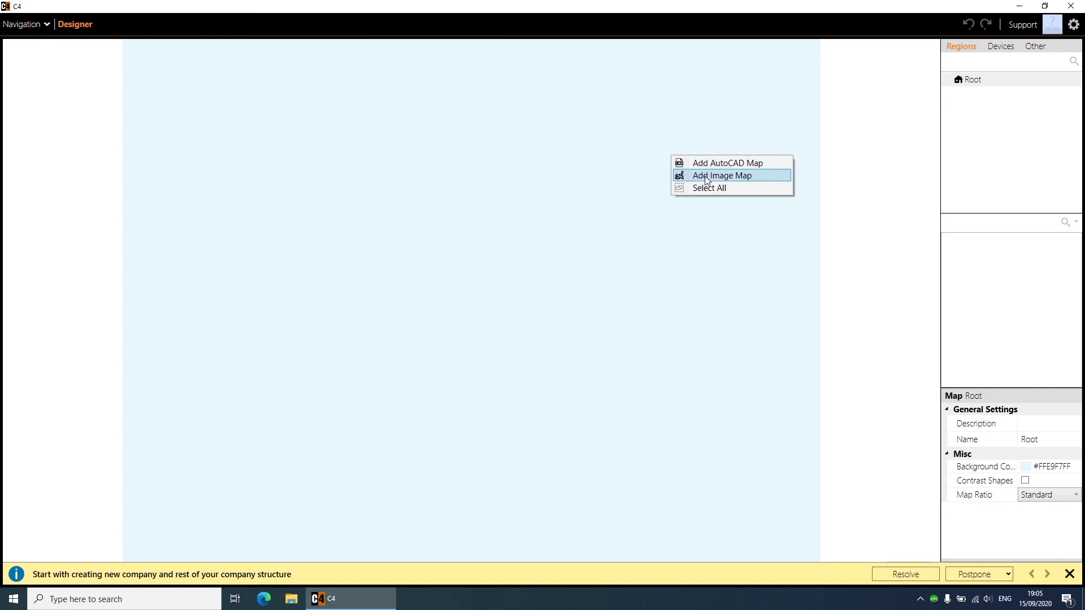
{"action": "left_click", "coordinate": [724, 179]}
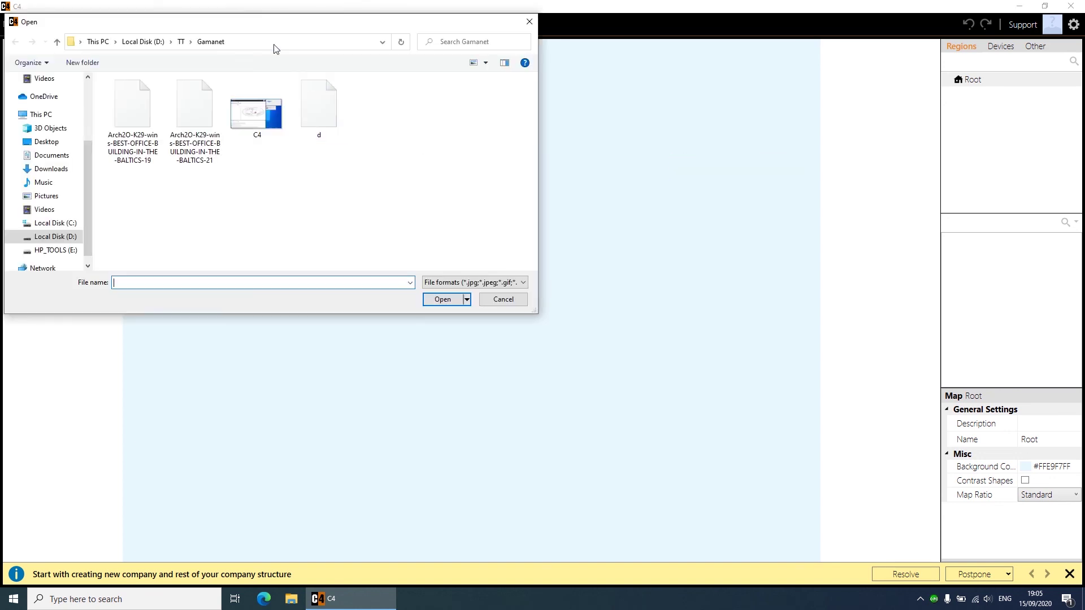
{"action": "left_click_drag", "start_coordinate": [261, 27], "coordinate": [346, 90]}
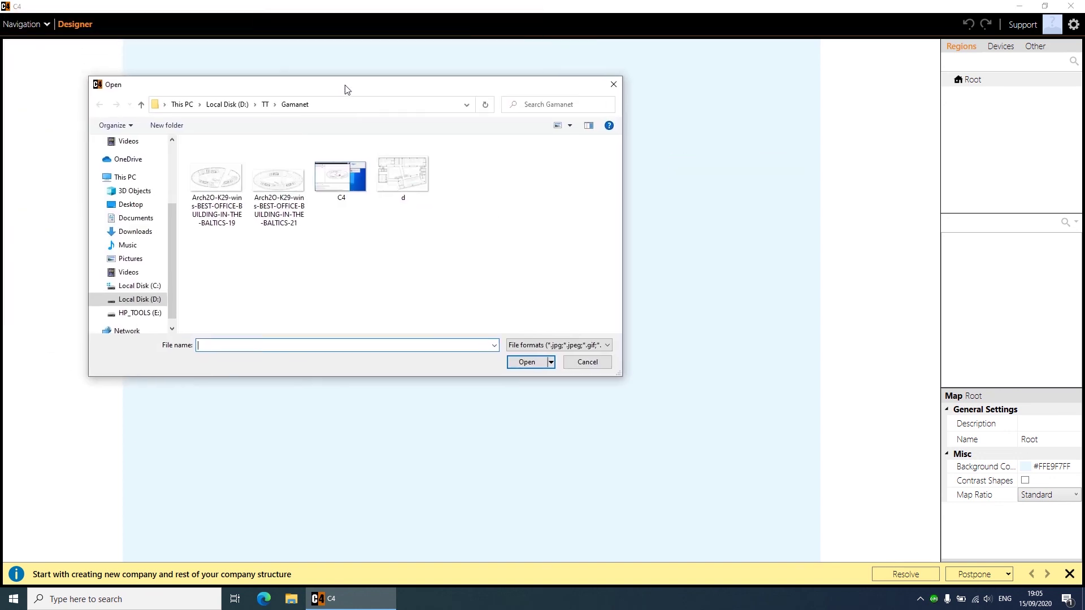
{"action": "double_click", "coordinate": [218, 184]}
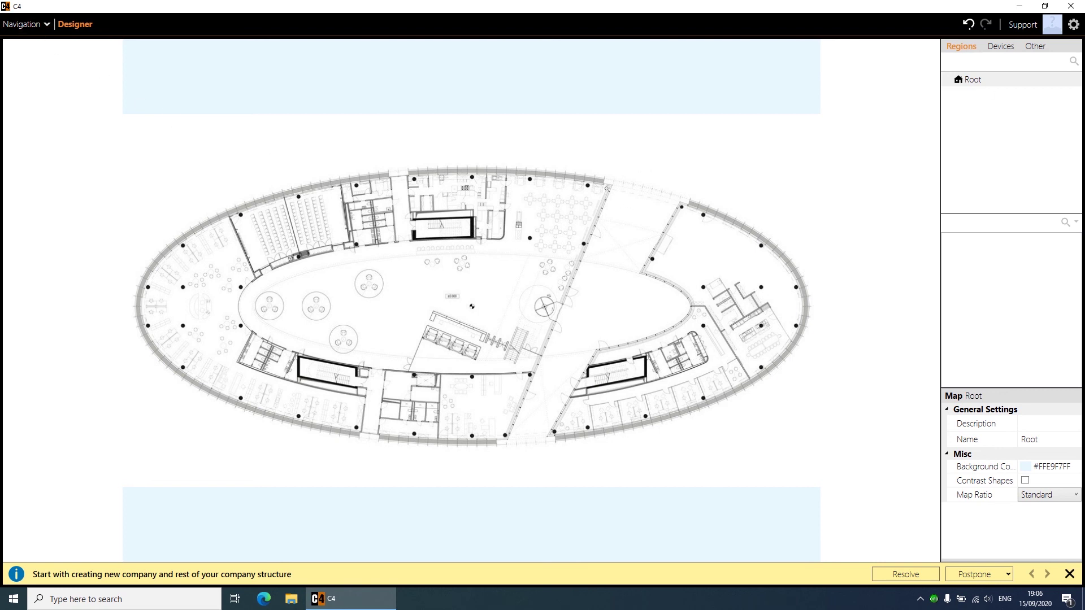
Step: Expand FPA5000 > 301 in the Devices list and place the DM call point on the floor plan
{"action": "left_click", "coordinate": [993, 53]}
{"action": "left_click", "coordinate": [959, 95]}
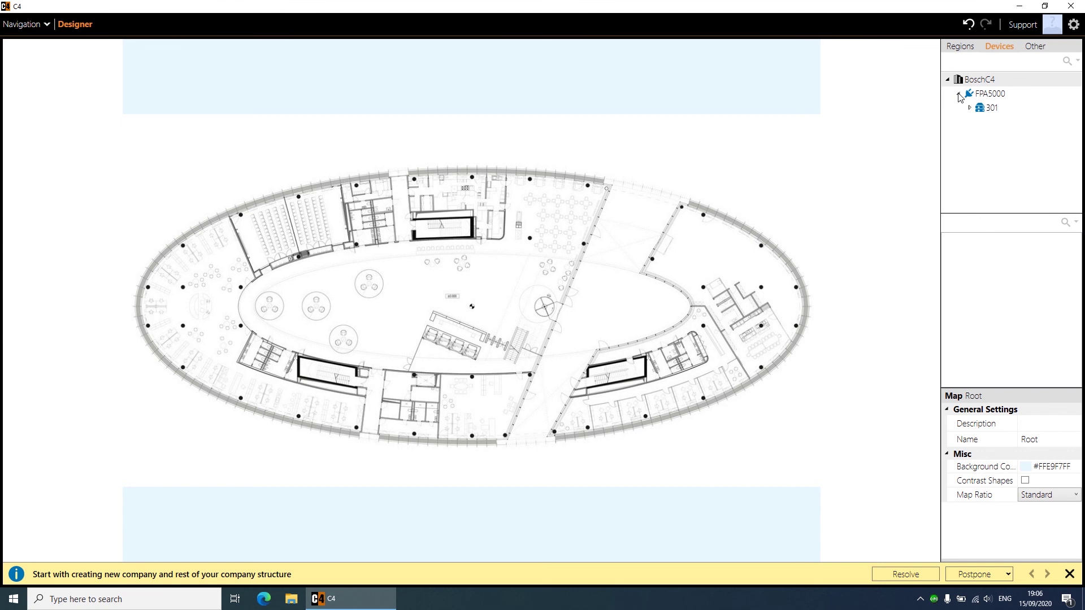
{"action": "left_click", "coordinate": [971, 109]}
{"action": "left_click", "coordinate": [1002, 124]}
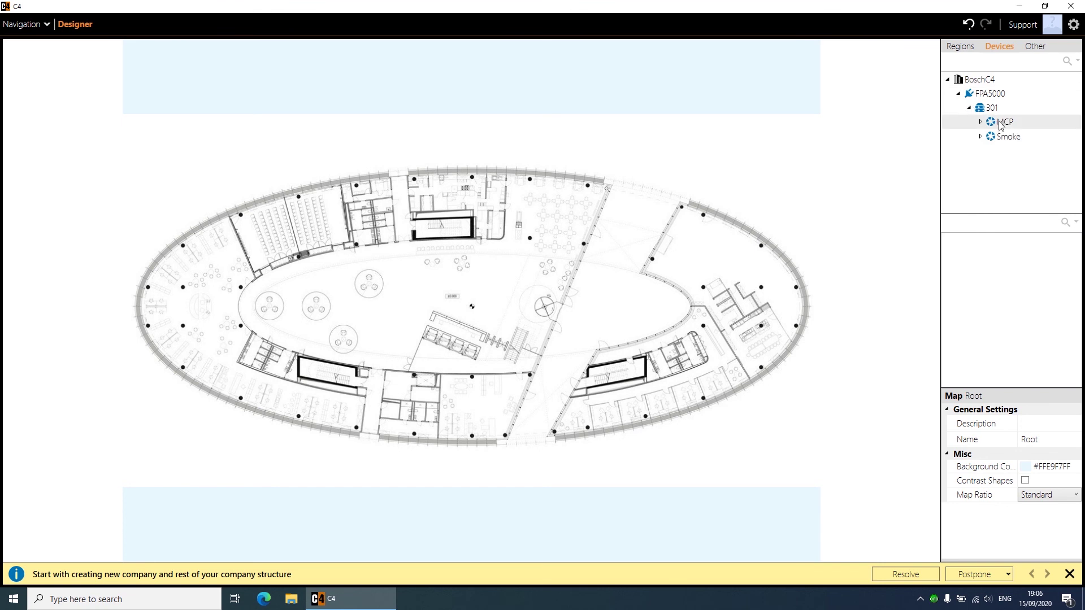
{"action": "left_click_drag", "start_coordinate": [1001, 124], "coordinate": [542, 331]}
{"action": "left_click", "coordinate": [551, 330]}
Step: Place the FAP425 smoke detector at X 390, Y 460, then open the section overview
{"action": "left_click_drag", "start_coordinate": [1001, 137], "coordinate": [360, 305]}
{"action": "left_click", "coordinate": [359, 305]}
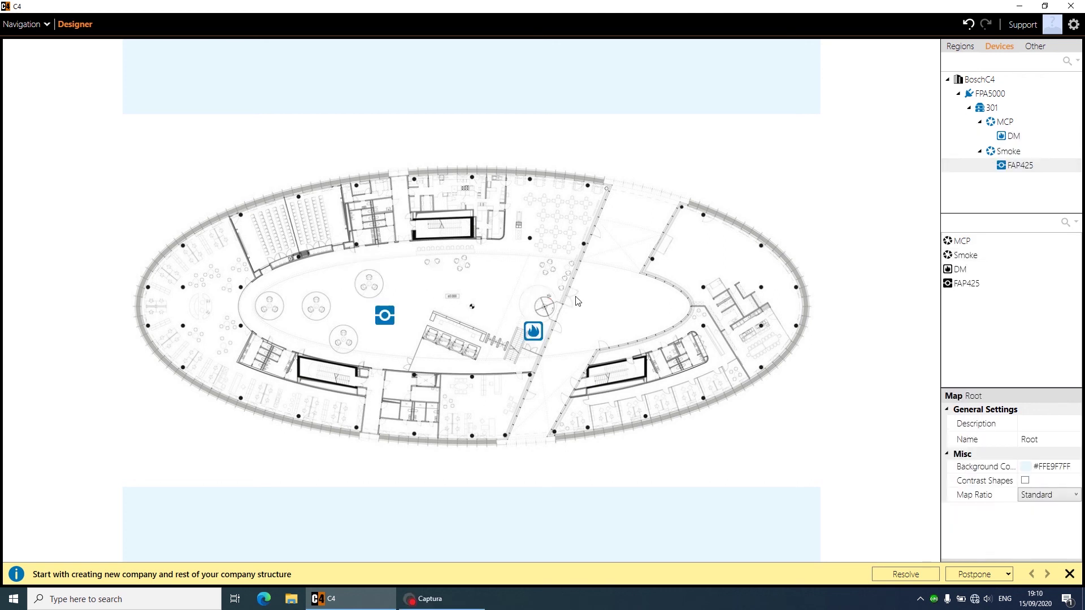
{"action": "left_click_drag", "start_coordinate": [386, 316], "coordinate": [354, 308]}
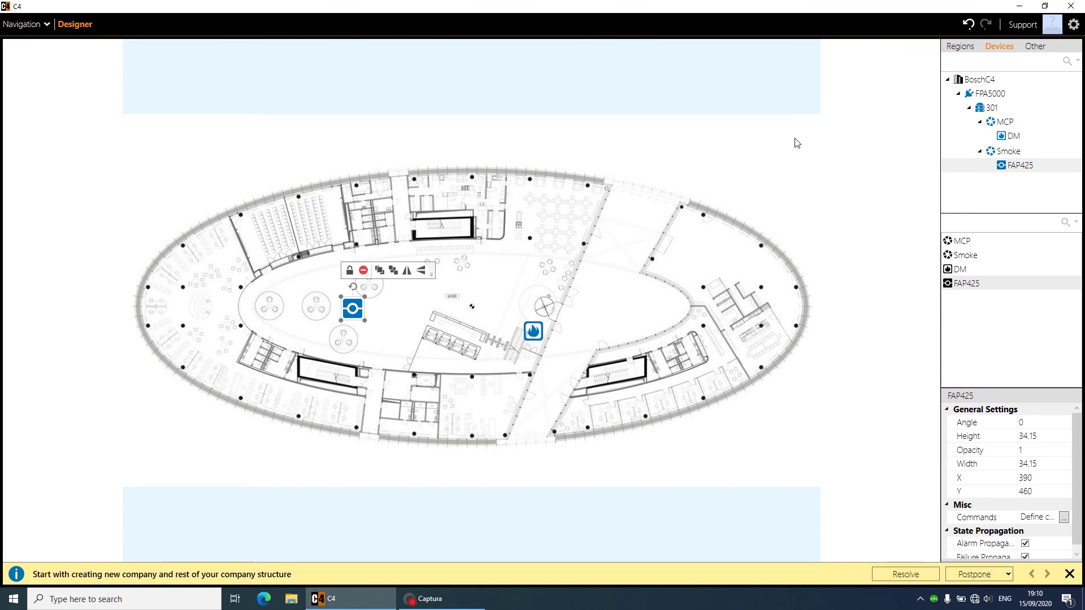
{"action": "left_click", "coordinate": [23, 25]}
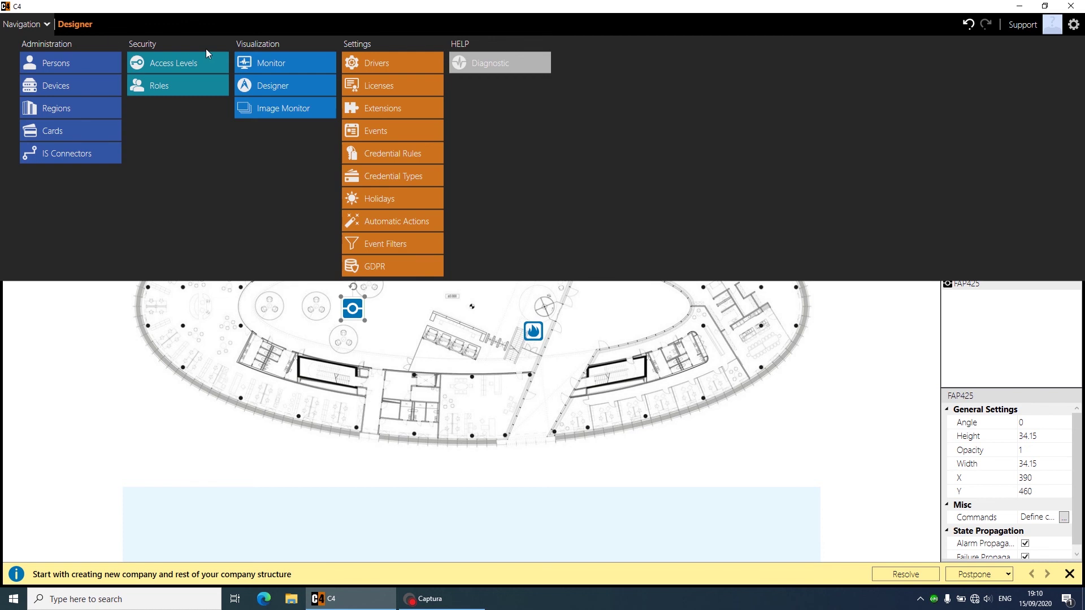
Step: In Monitor, reset DM's fire alarm from its map icon, then return to the section overview
{"action": "left_click", "coordinate": [271, 63]}
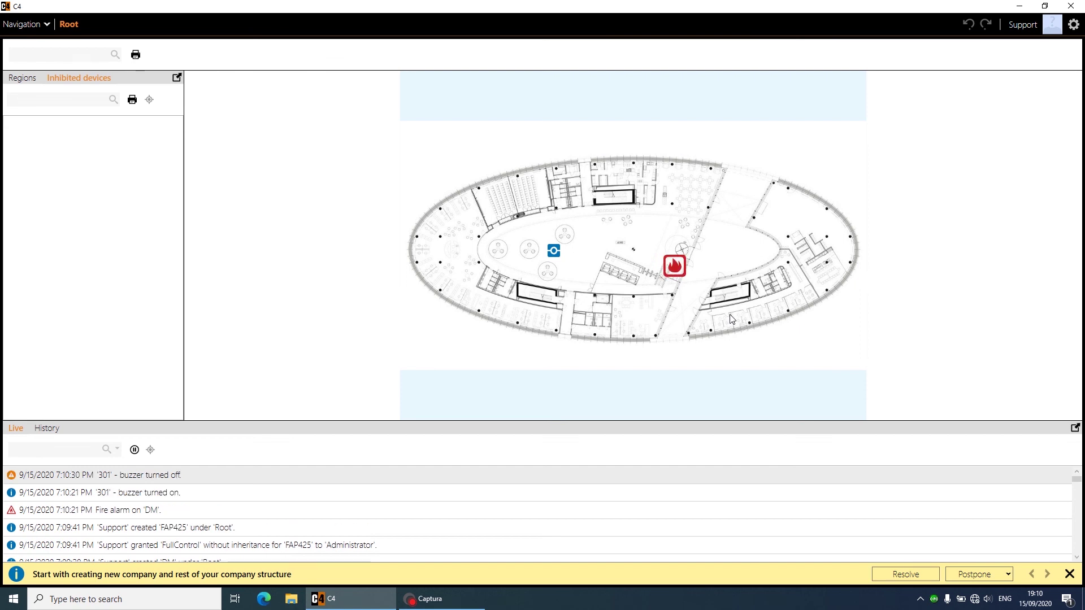
{"action": "right_click", "coordinate": [679, 268]}
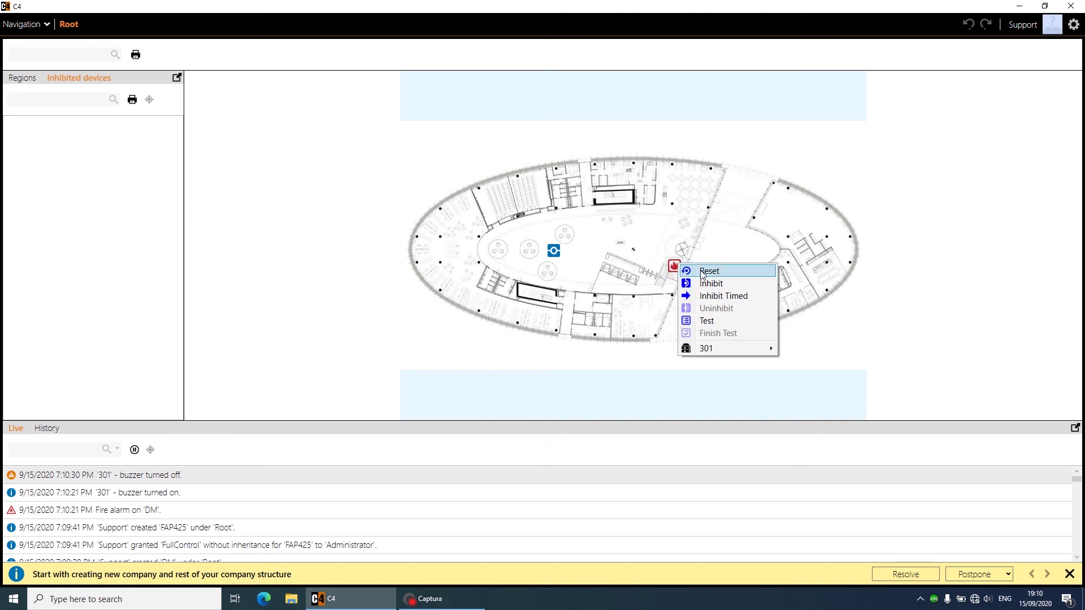
{"action": "left_click", "coordinate": [703, 272]}
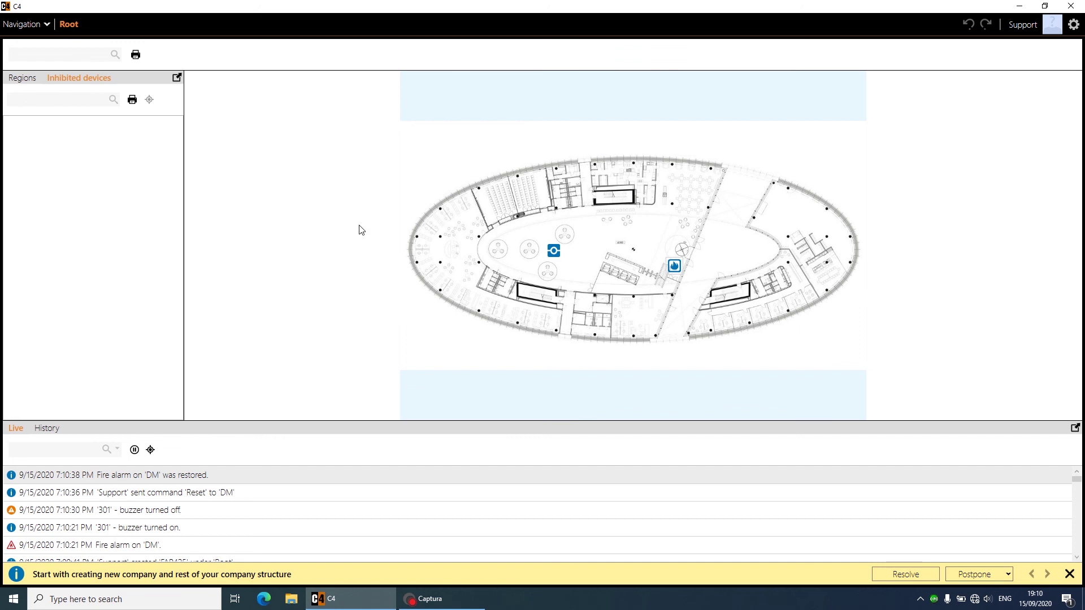
{"action": "left_click", "coordinate": [43, 25]}
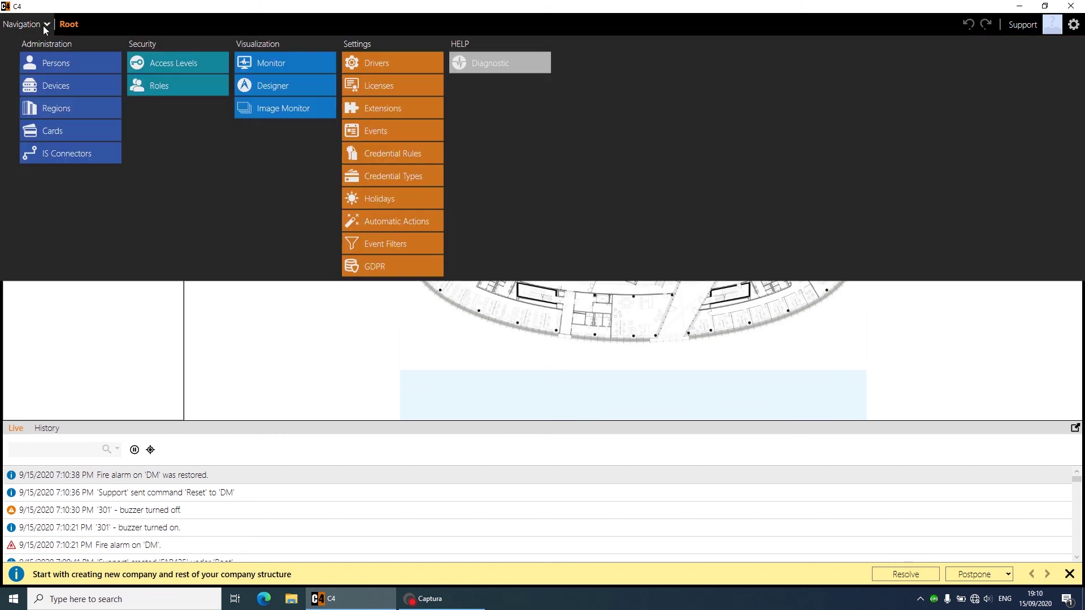